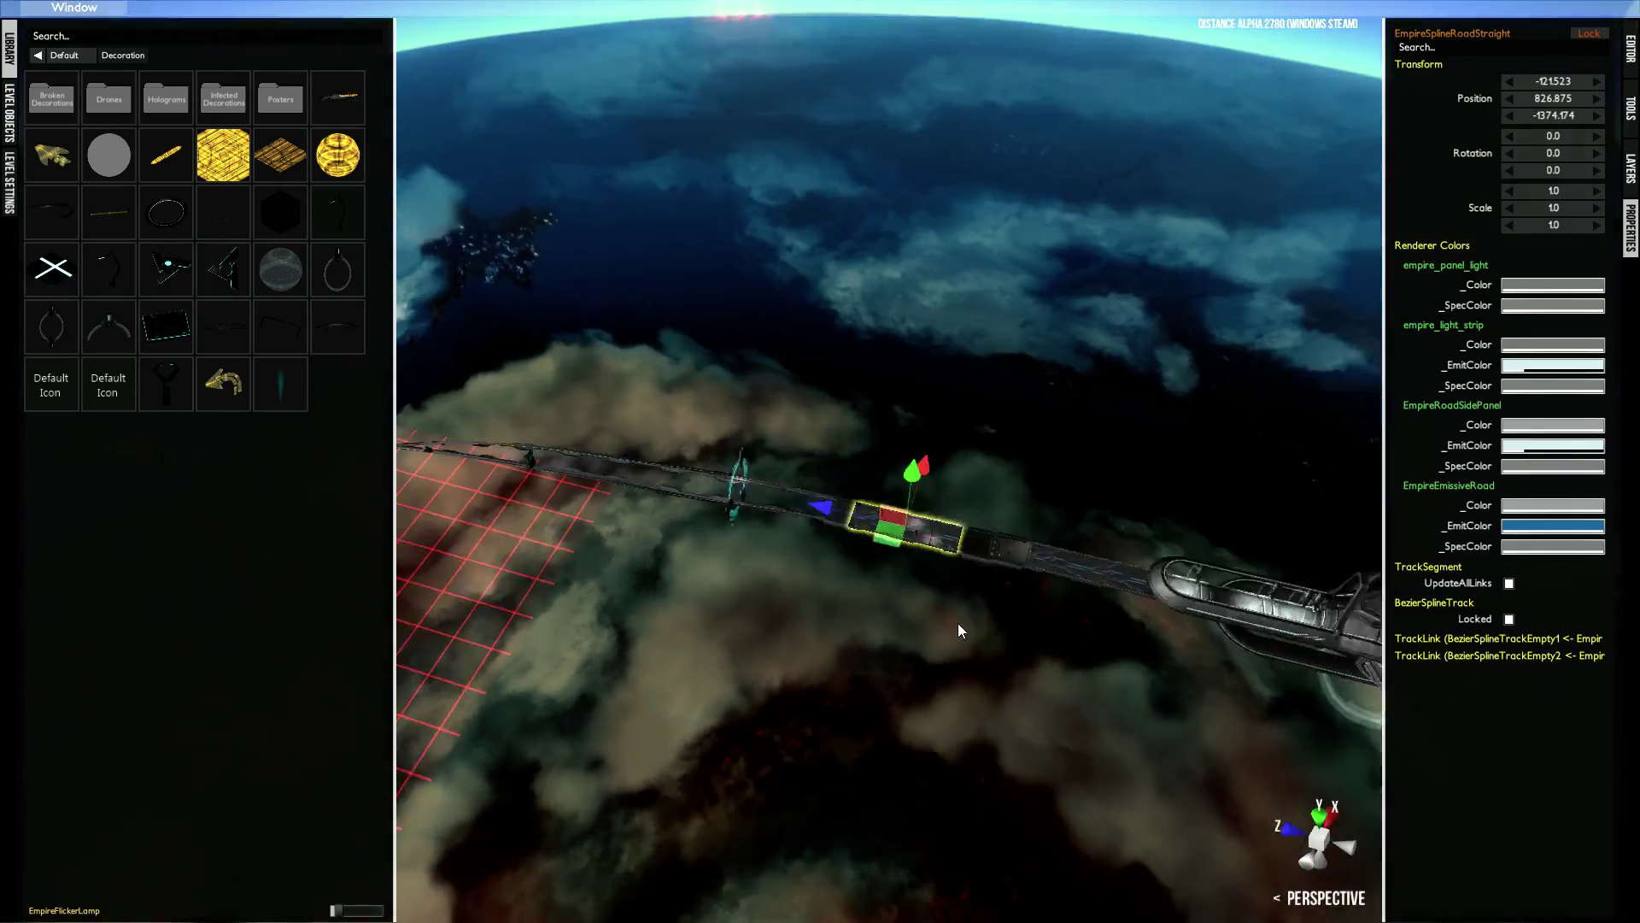
- Position the 3D cursor on the rising road segment just past the EmpireCheckpoint, at about (-153.4, 336.7, -254.8)
{"action": "mouse_move", "coordinate": [764, 554]}
{"action": "left_mouse_down", "text": "alt"}
{"action": "mouse_move", "coordinate": [801, 557]}
{"action": "mouse_move", "coordinate": [787, 572]}
{"action": "left_mouse_up", "text": "alt"}
{"action": "scroll", "coordinate": [800, 556], "scroll_direction": "up", "scroll_amount": 2}
{"action": "middle_click_drag", "start_coordinate": [788, 572], "coordinate": [952, 500]}
{"action": "scroll", "coordinate": [964, 497], "scroll_direction": "up", "scroll_amount": 4}
{"action": "scroll", "coordinate": [963, 498], "scroll_direction": "down", "scroll_amount": 3}
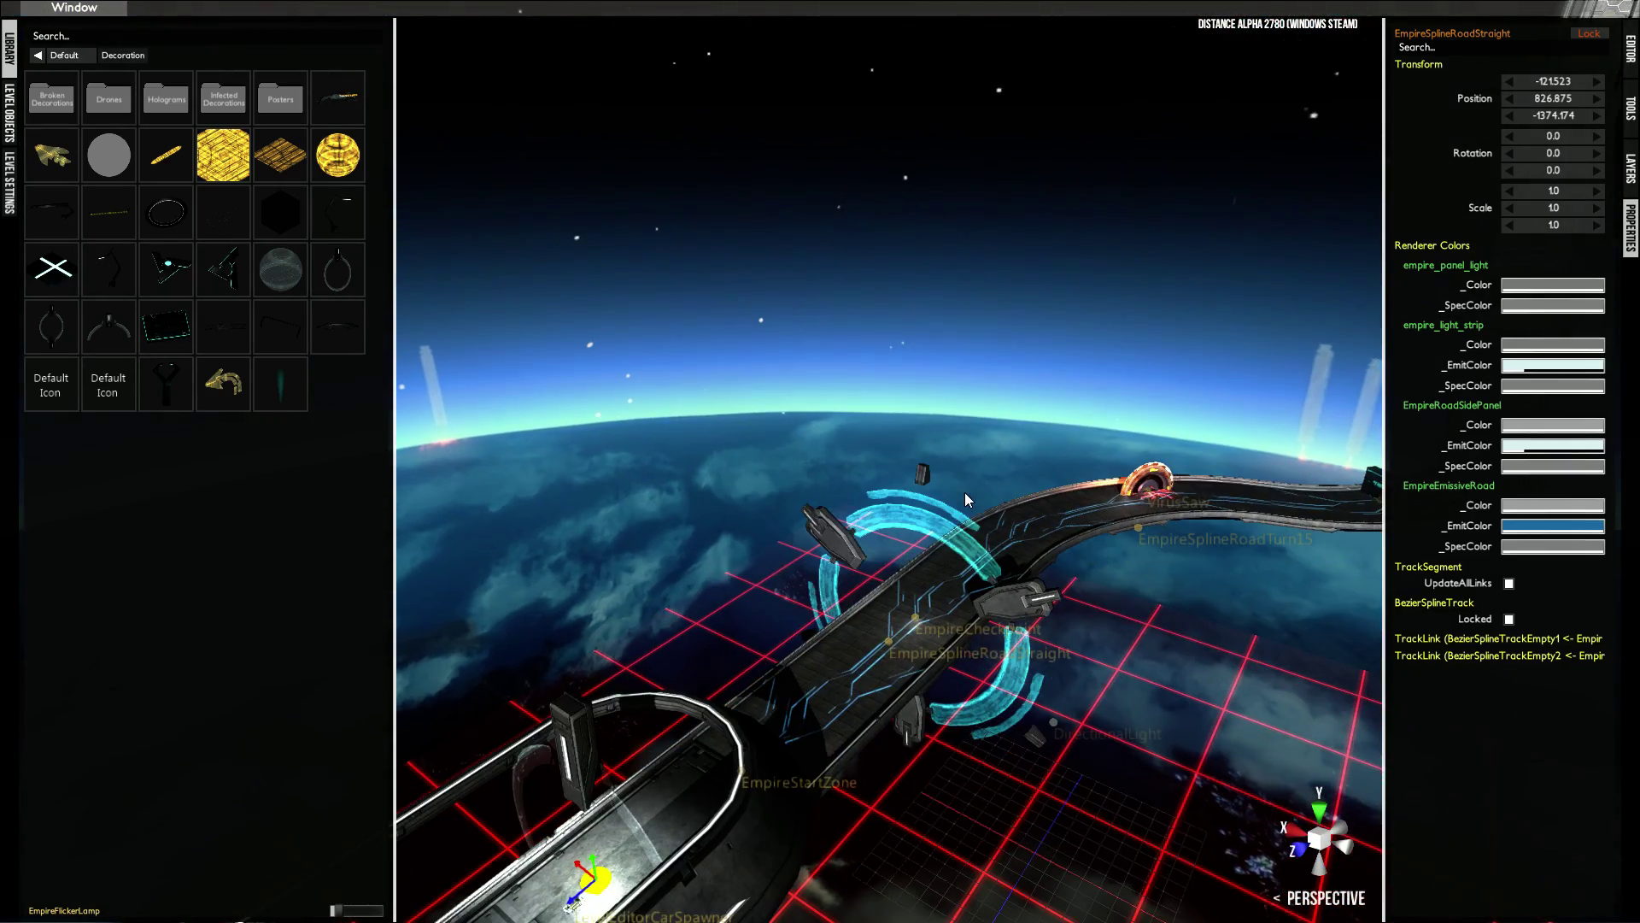
{"action": "right_click", "coordinate": [807, 644]}
{"action": "scroll", "coordinate": [807, 644], "scroll_direction": "up", "scroll_amount": 5}
{"action": "scroll", "coordinate": [817, 654], "scroll_direction": "down", "scroll_amount": 3}
{"action": "left_click_drag", "start_coordinate": [817, 654], "coordinate": [822, 641], "text": "alt"}
{"action": "middle_click_drag", "start_coordinate": [822, 642], "coordinate": [971, 540]}
{"action": "scroll", "coordinate": [971, 540], "scroll_direction": "up", "scroll_amount": 5}
{"action": "left_click_drag", "start_coordinate": [971, 540], "coordinate": [1000, 520], "text": "alt"}
{"action": "right_click", "coordinate": [1001, 520]}
{"action": "left_click_drag", "start_coordinate": [1139, 462], "coordinate": [1114, 478], "text": "alt"}
{"action": "right_click", "coordinate": [1051, 507]}
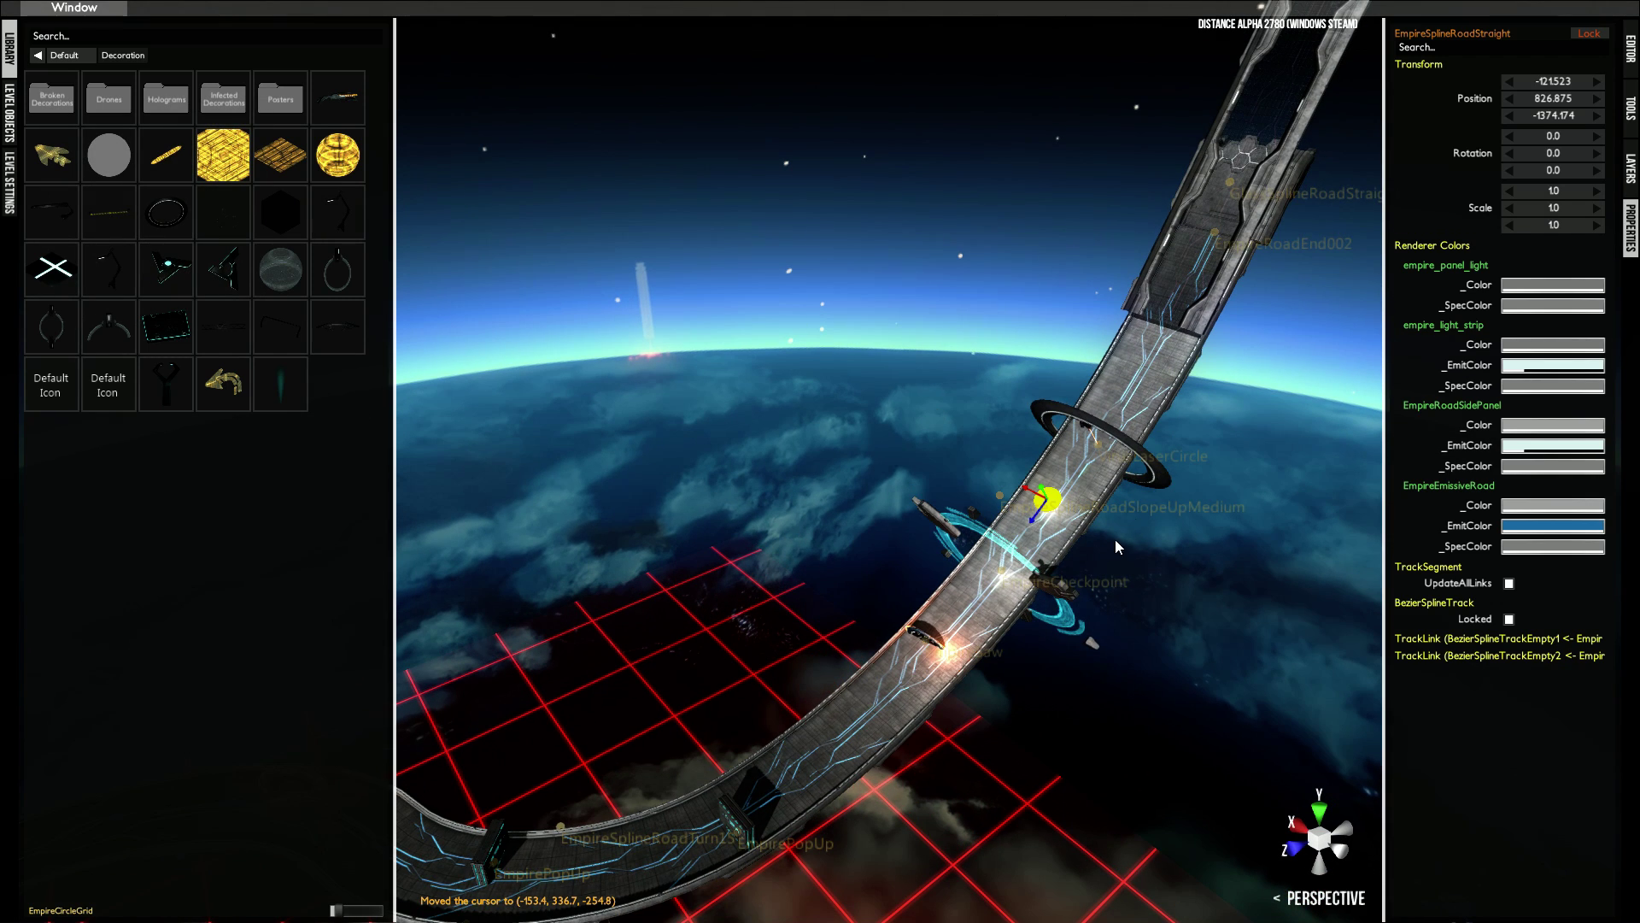
- Place two EmpireCircle decorations around the rising road, one at the cursor and one farther up, each rotated to the cursor's orientation
{"action": "left_click", "coordinate": [45, 58]}
{"action": "left_click", "coordinate": [101, 96]}
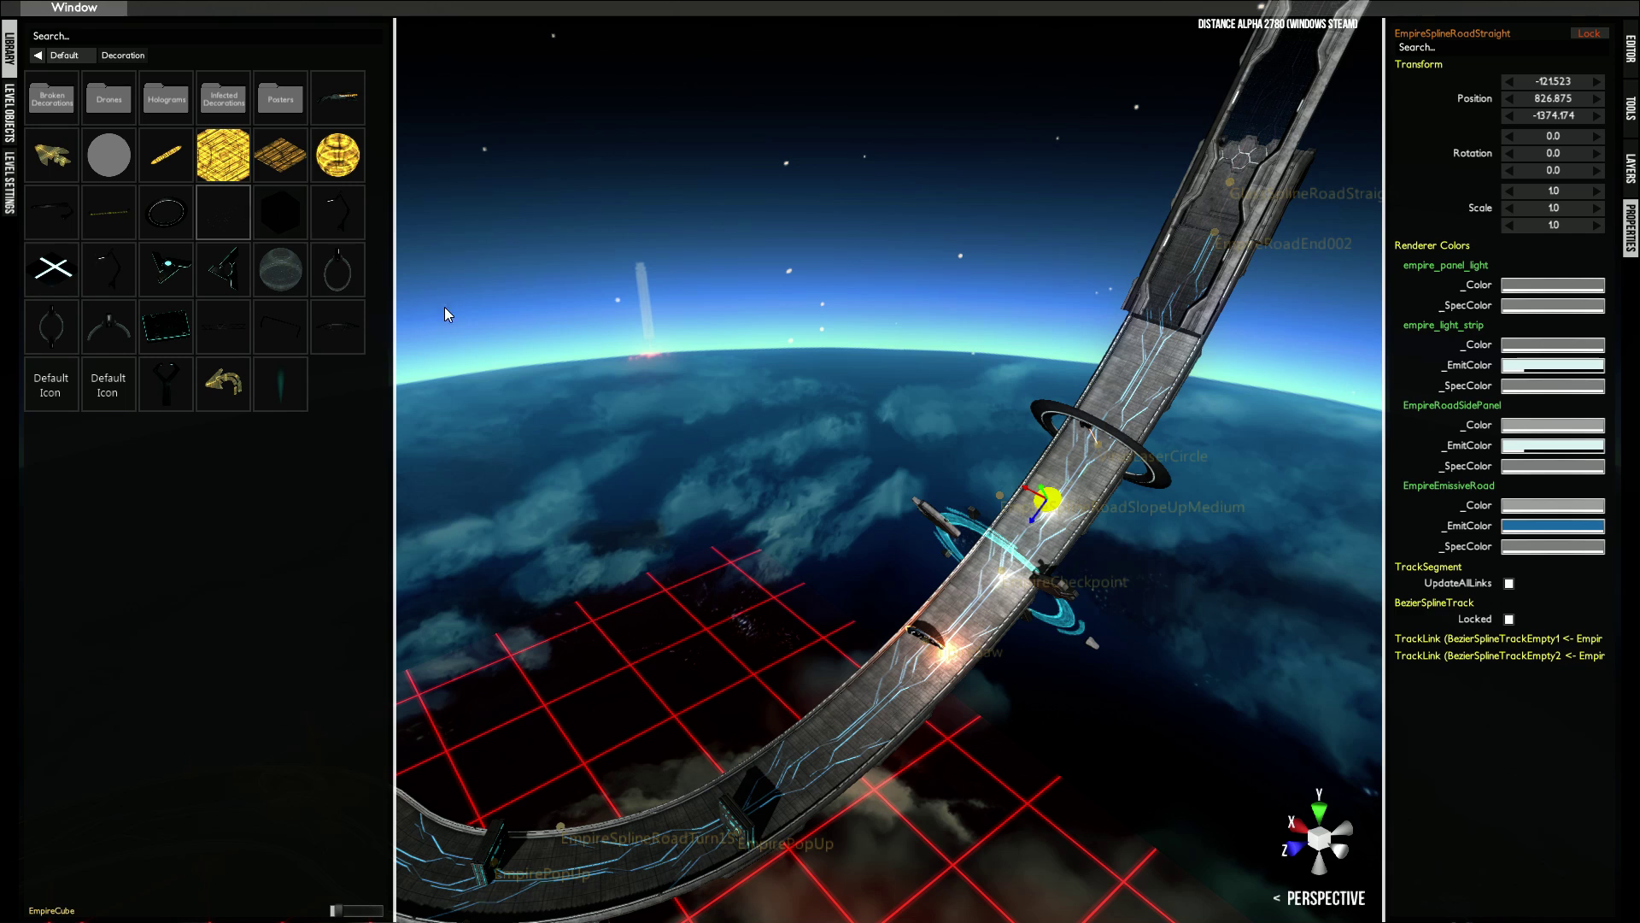
{"action": "left_click_drag", "start_coordinate": [166, 213], "coordinate": [813, 231]}
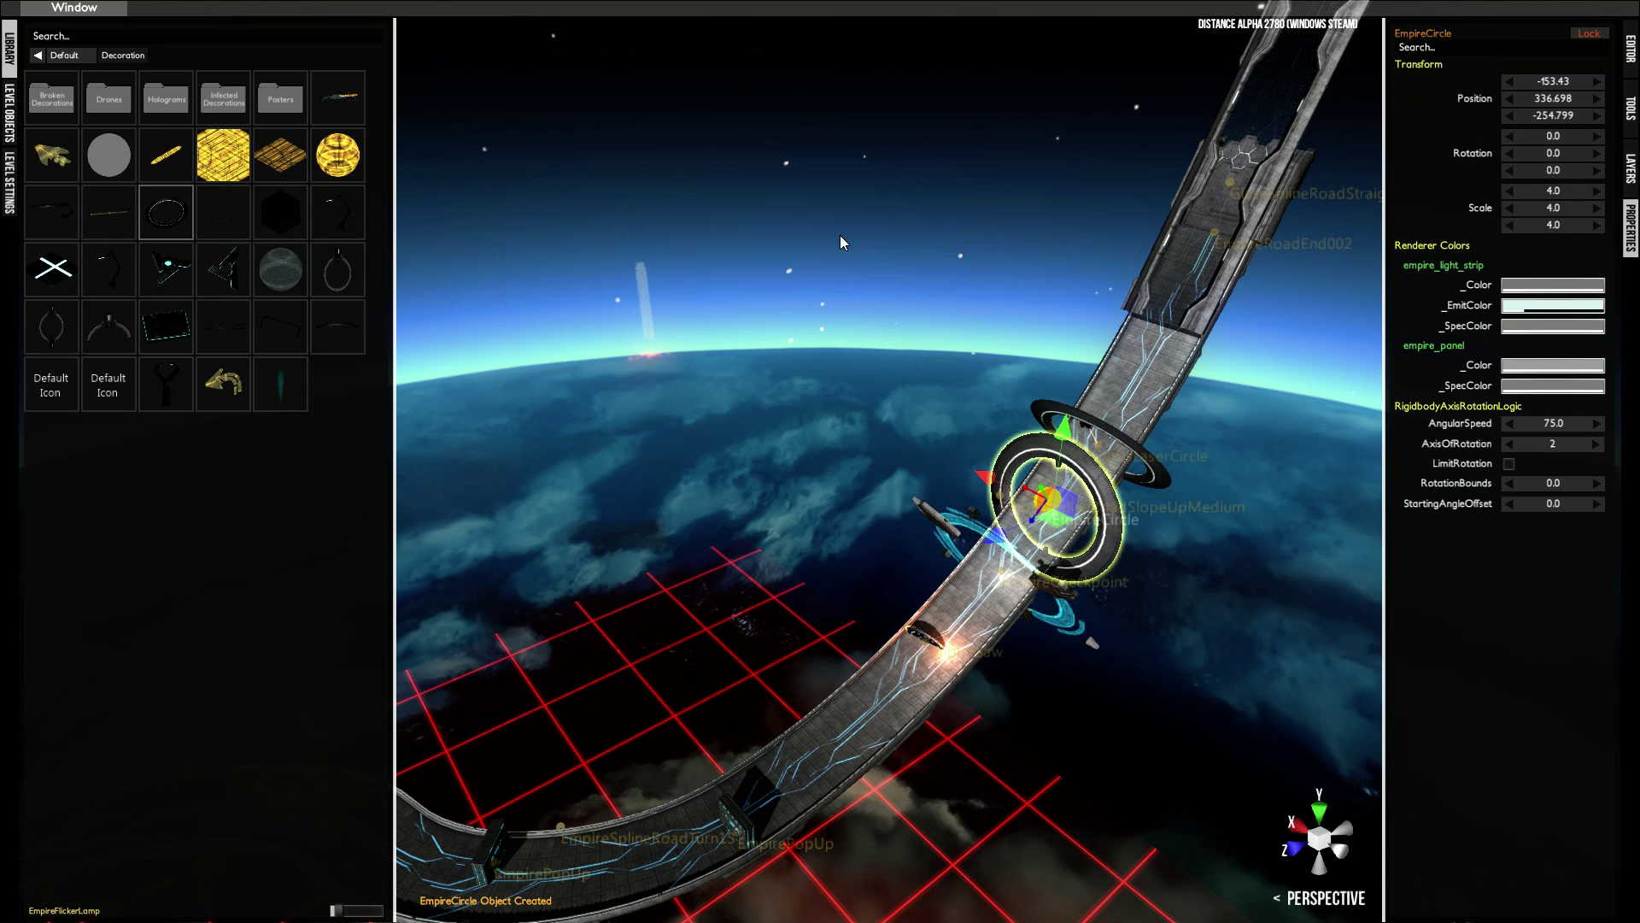
{"action": "middle_click", "coordinate": [1139, 371]}
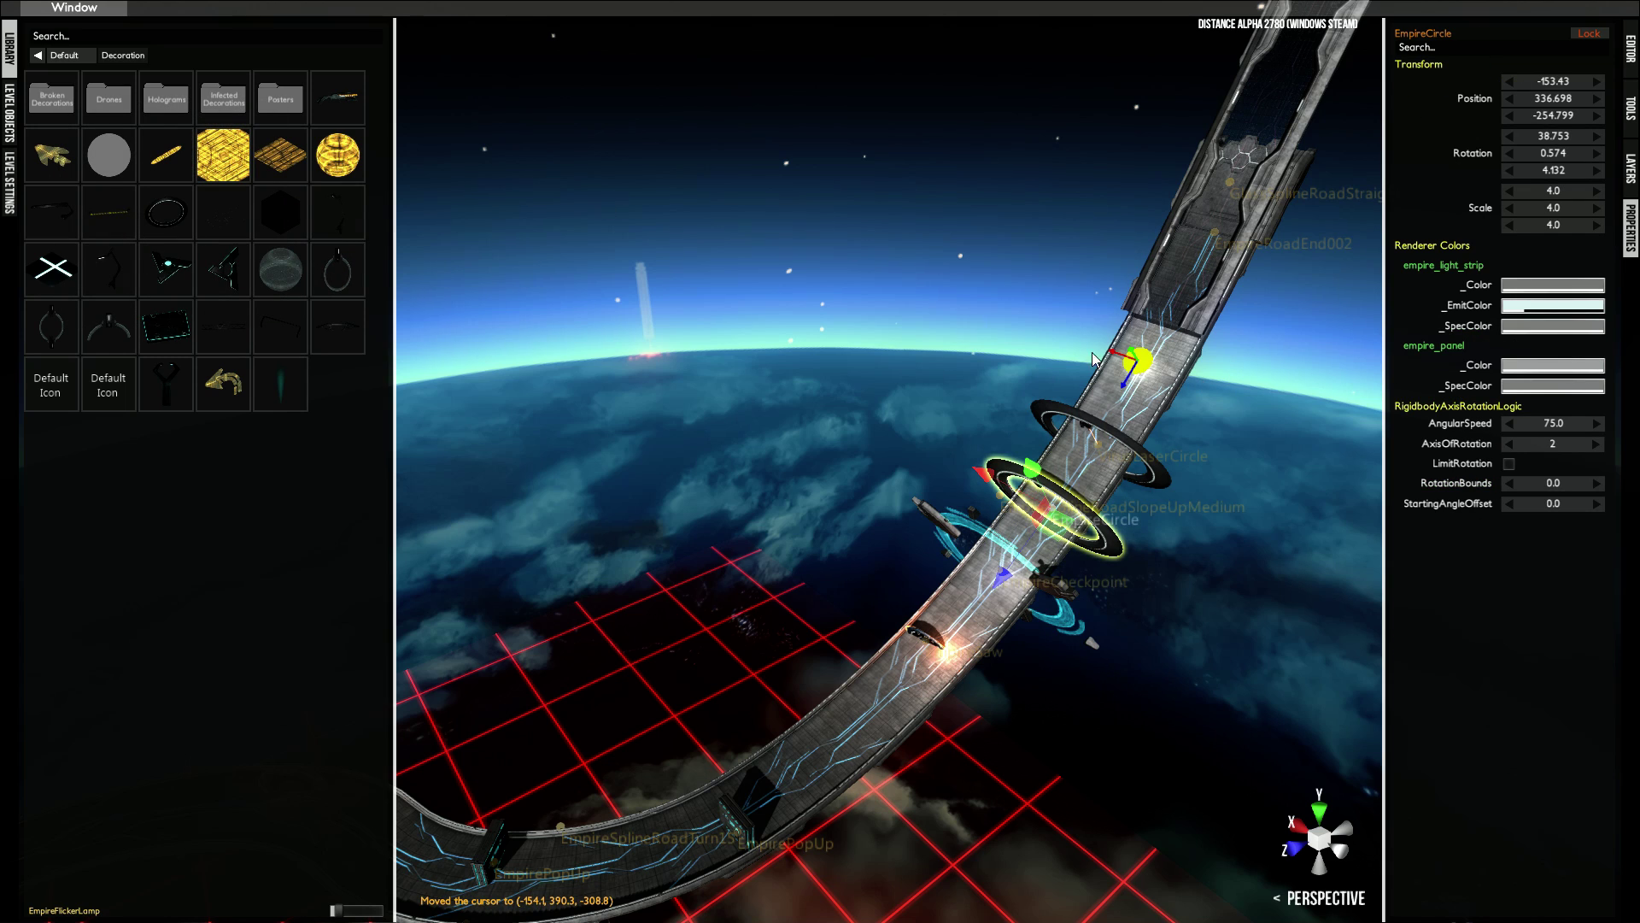
{"action": "left_click", "coordinate": [181, 206]}
{"action": "key", "text": "r"}
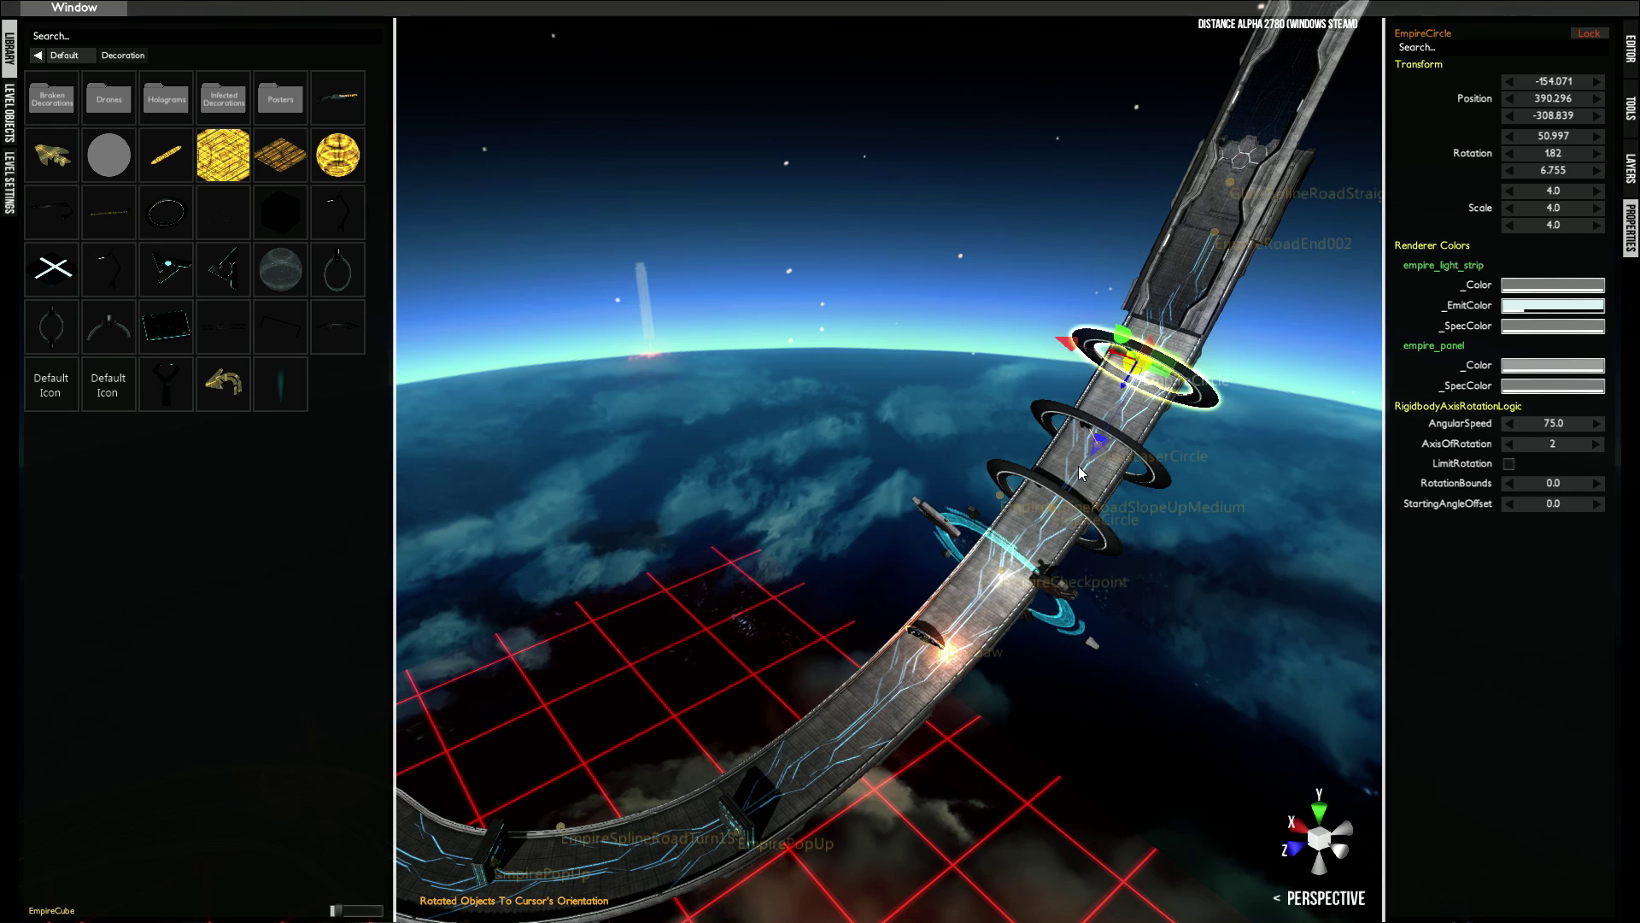
- Add an EmpirePowerRing on the road between the two EmpireCircle rings and rotate it to the cursor's orientation
{"action": "middle_click", "coordinate": [1081, 472]}
{"action": "left_click", "coordinate": [338, 268]}
{"action": "key", "text": "r"}
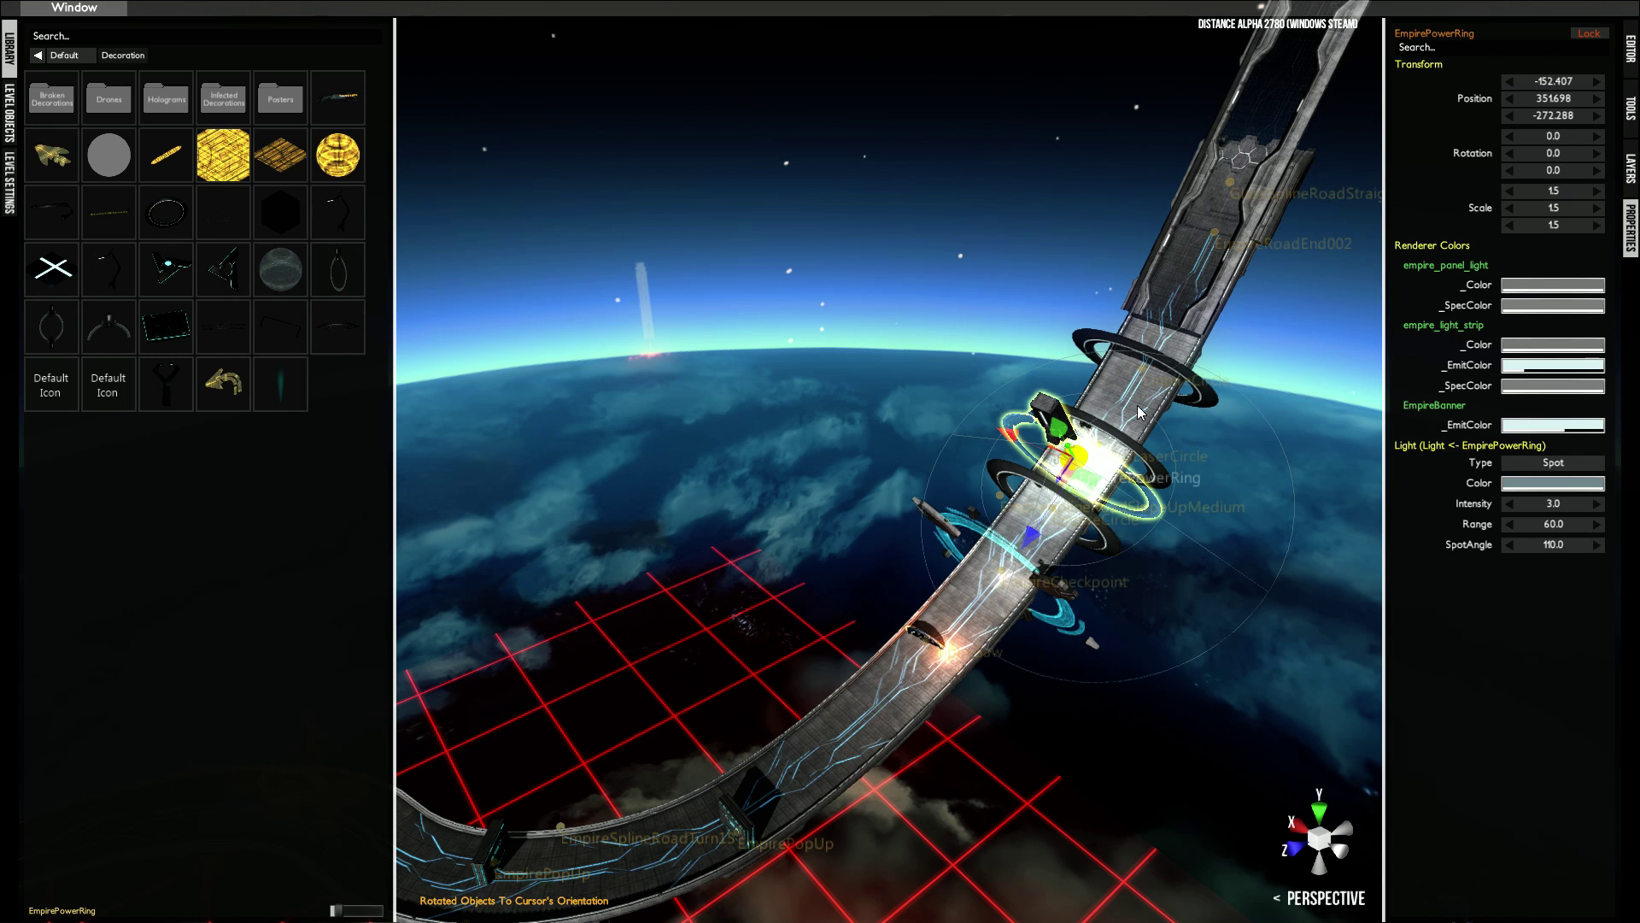
- Add an EmpirePowerRing002 farther up the rising road, aligned to the cursor's orientation, and switch to the rotate gizmo
{"action": "left_click_drag", "start_coordinate": [1126, 395], "coordinate": [1134, 397], "text": "alt"}
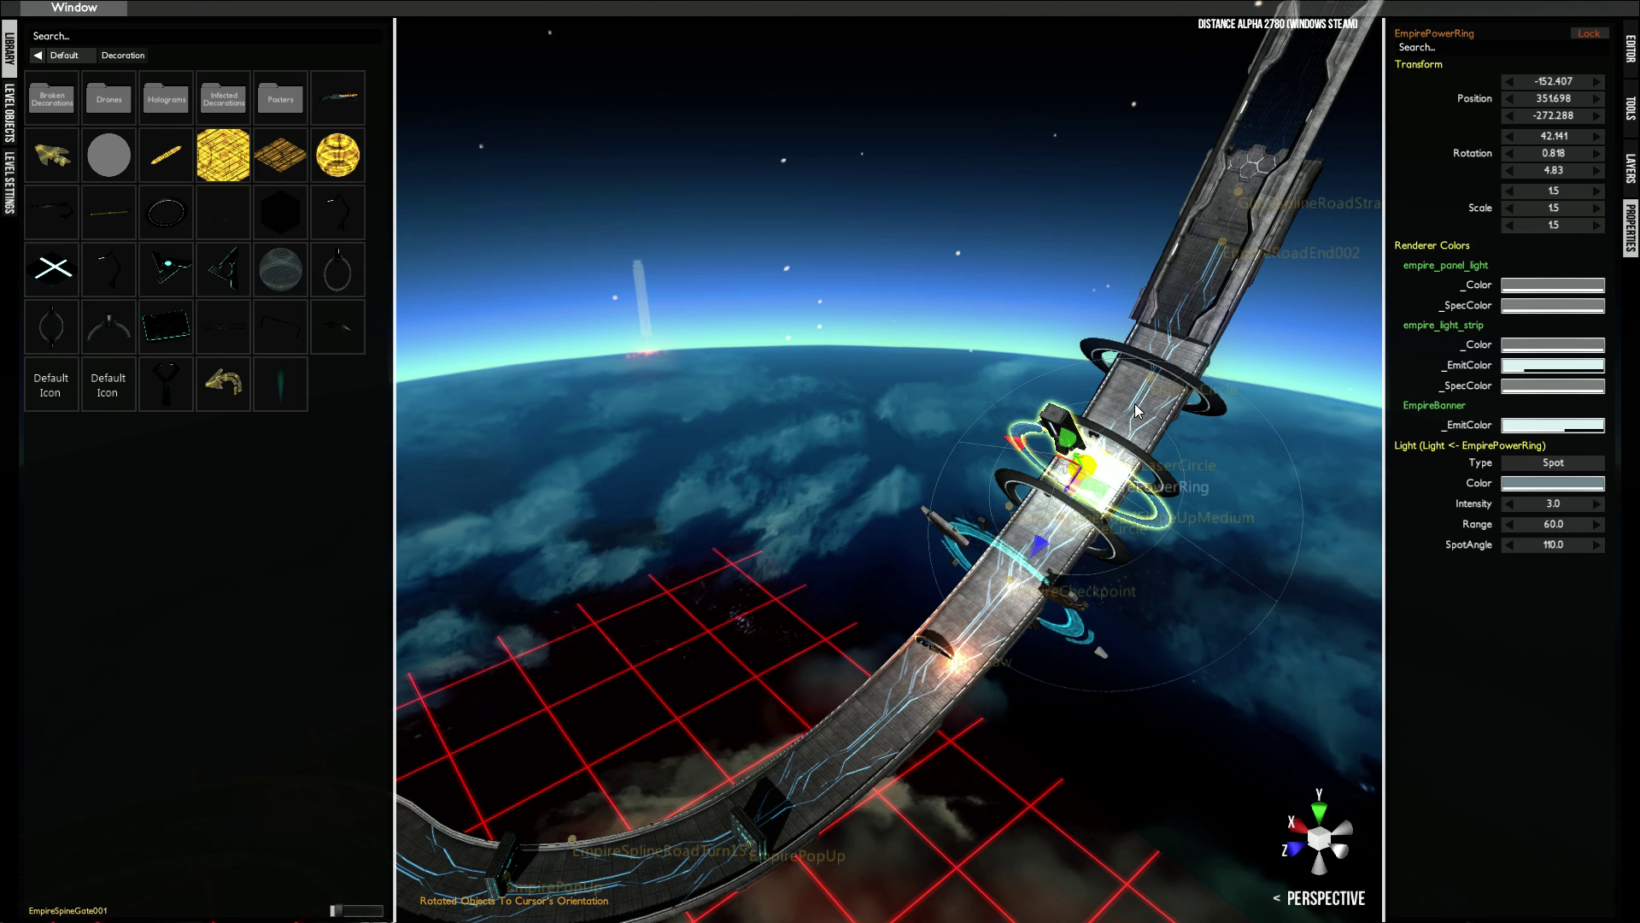
{"action": "right_click", "coordinate": [1135, 404]}
{"action": "left_click", "coordinate": [57, 328]}
{"action": "key", "text": "ctrl+r"}
{"action": "left_click_drag", "start_coordinate": [946, 440], "coordinate": [930, 418], "text": "alt"}
{"action": "key", "text": "e"}
{"action": "left_click_drag", "start_coordinate": [1032, 115], "coordinate": [1088, 137]}
{"action": "key", "text": "ctrl+z"}
{"action": "left_click", "coordinate": [956, 107]}
{"action": "left_click_drag", "start_coordinate": [957, 108], "coordinate": [1116, 354]}
{"action": "key", "text": "ctrl+z"}
- Rotate the EmpirePowerRing002 by about 24.2 degrees with the rotate gizmo
{"action": "left_click_drag", "start_coordinate": [938, 469], "coordinate": [976, 501]}
{"action": "left_click_drag", "start_coordinate": [1074, 335], "coordinate": [1118, 296], "text": "alt"}
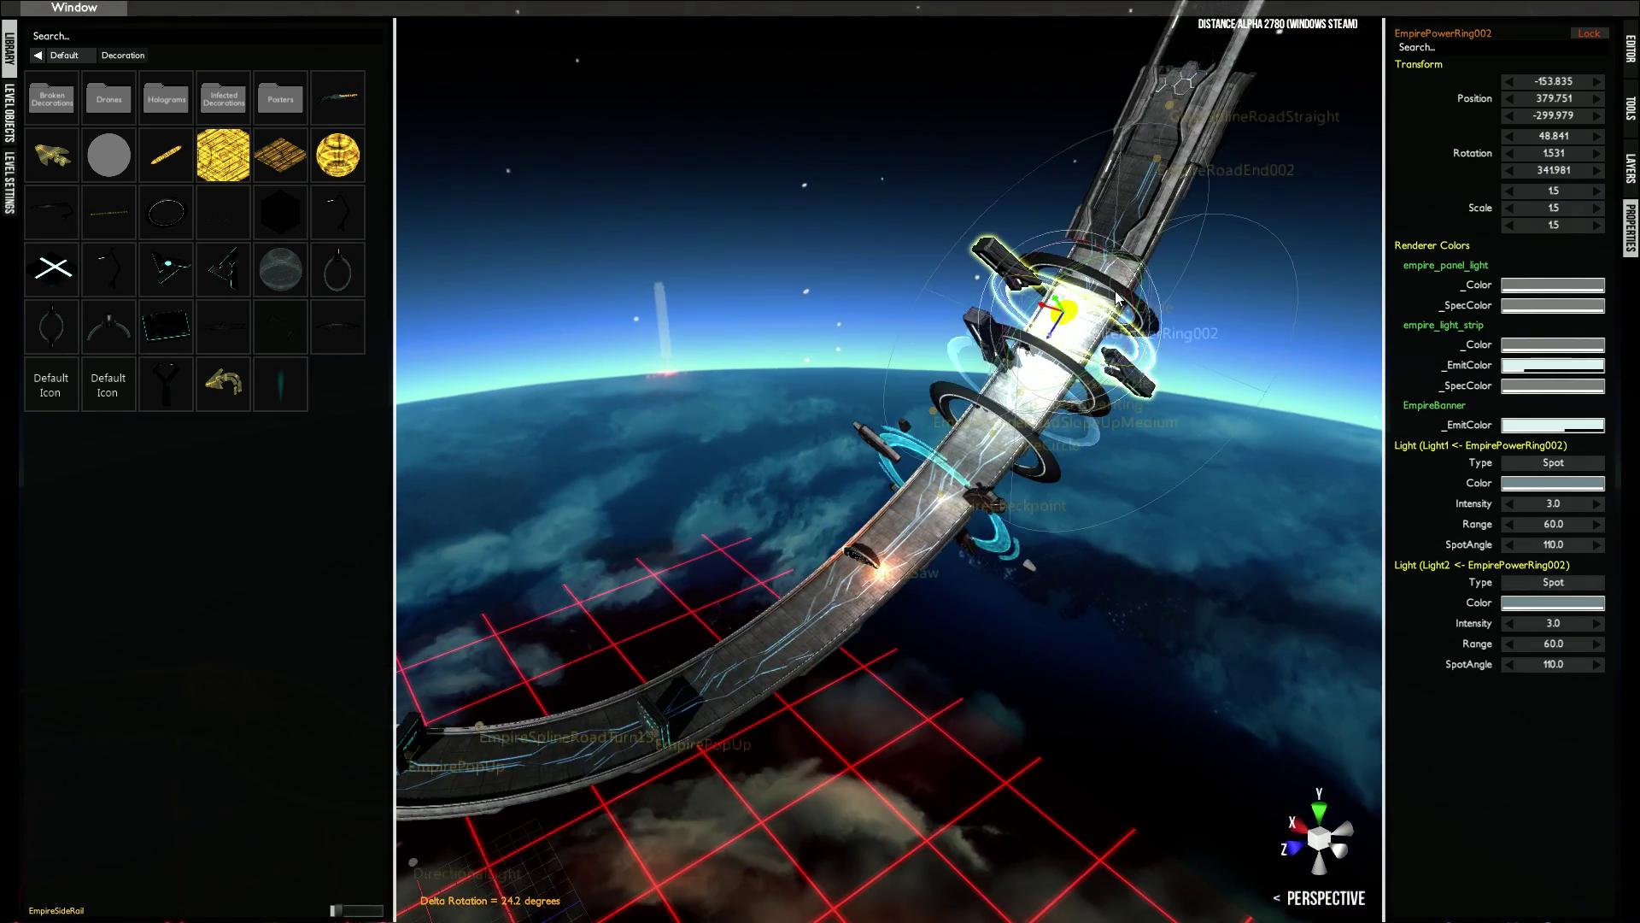
- Place a LevelEditorCarSpawner on the curved road ahead of the saw and start a test drive from it
{"action": "middle_click", "coordinate": [778, 629]}
{"action": "left_click", "coordinate": [37, 58]}
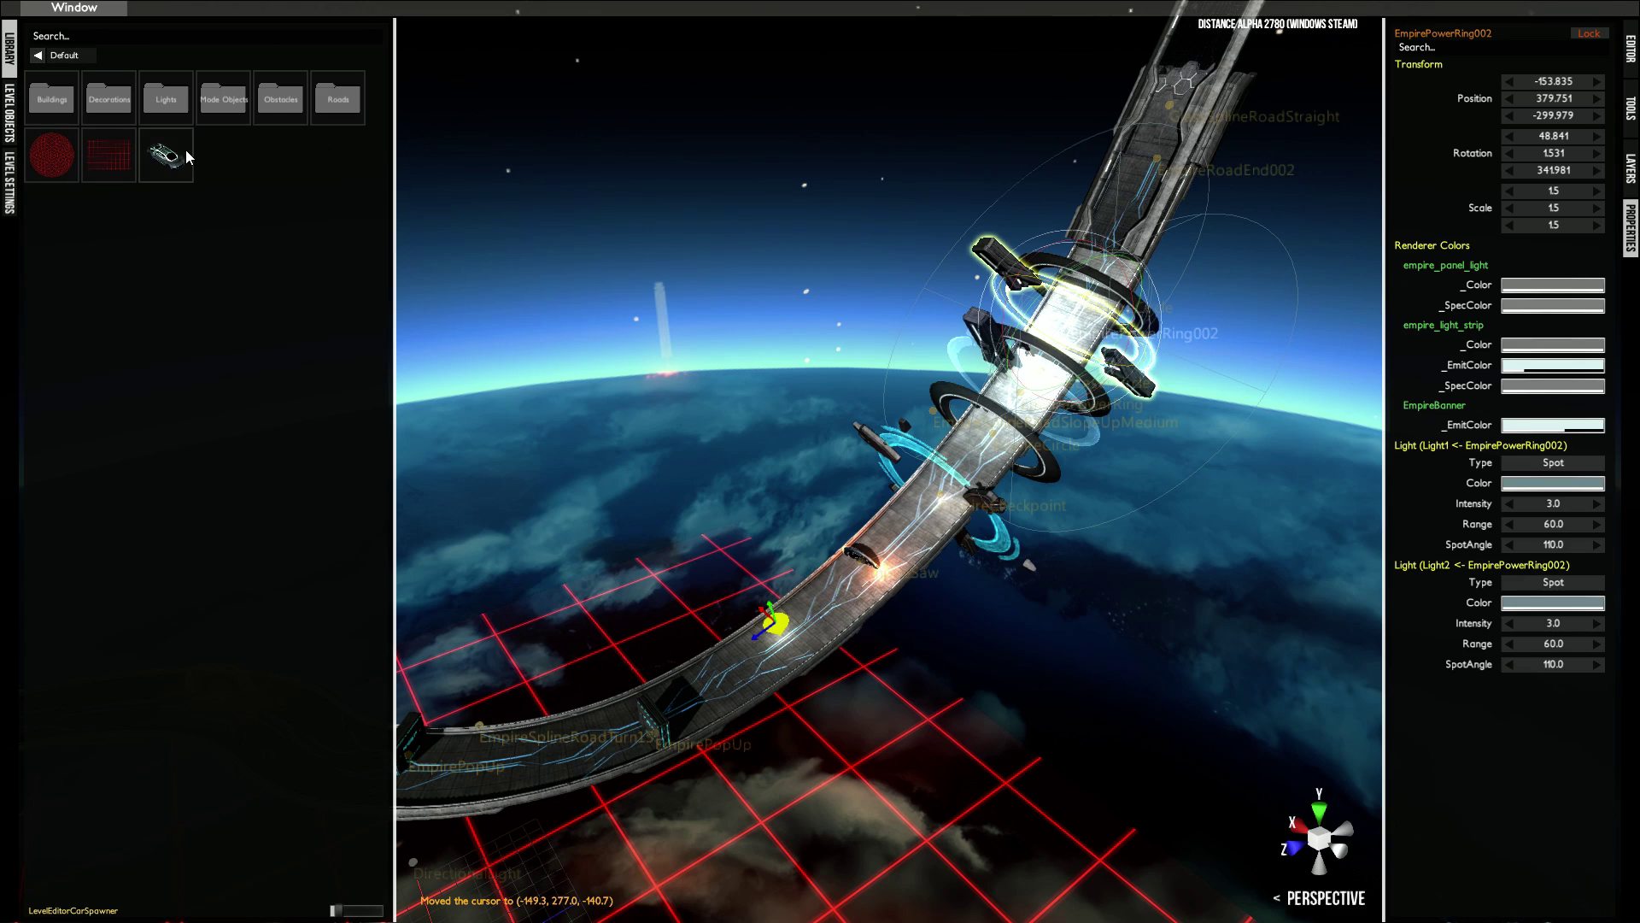
{"action": "left_click", "coordinate": [174, 156]}
{"action": "left_click", "coordinate": [901, 610]}
{"action": "key", "text": "Tab"}
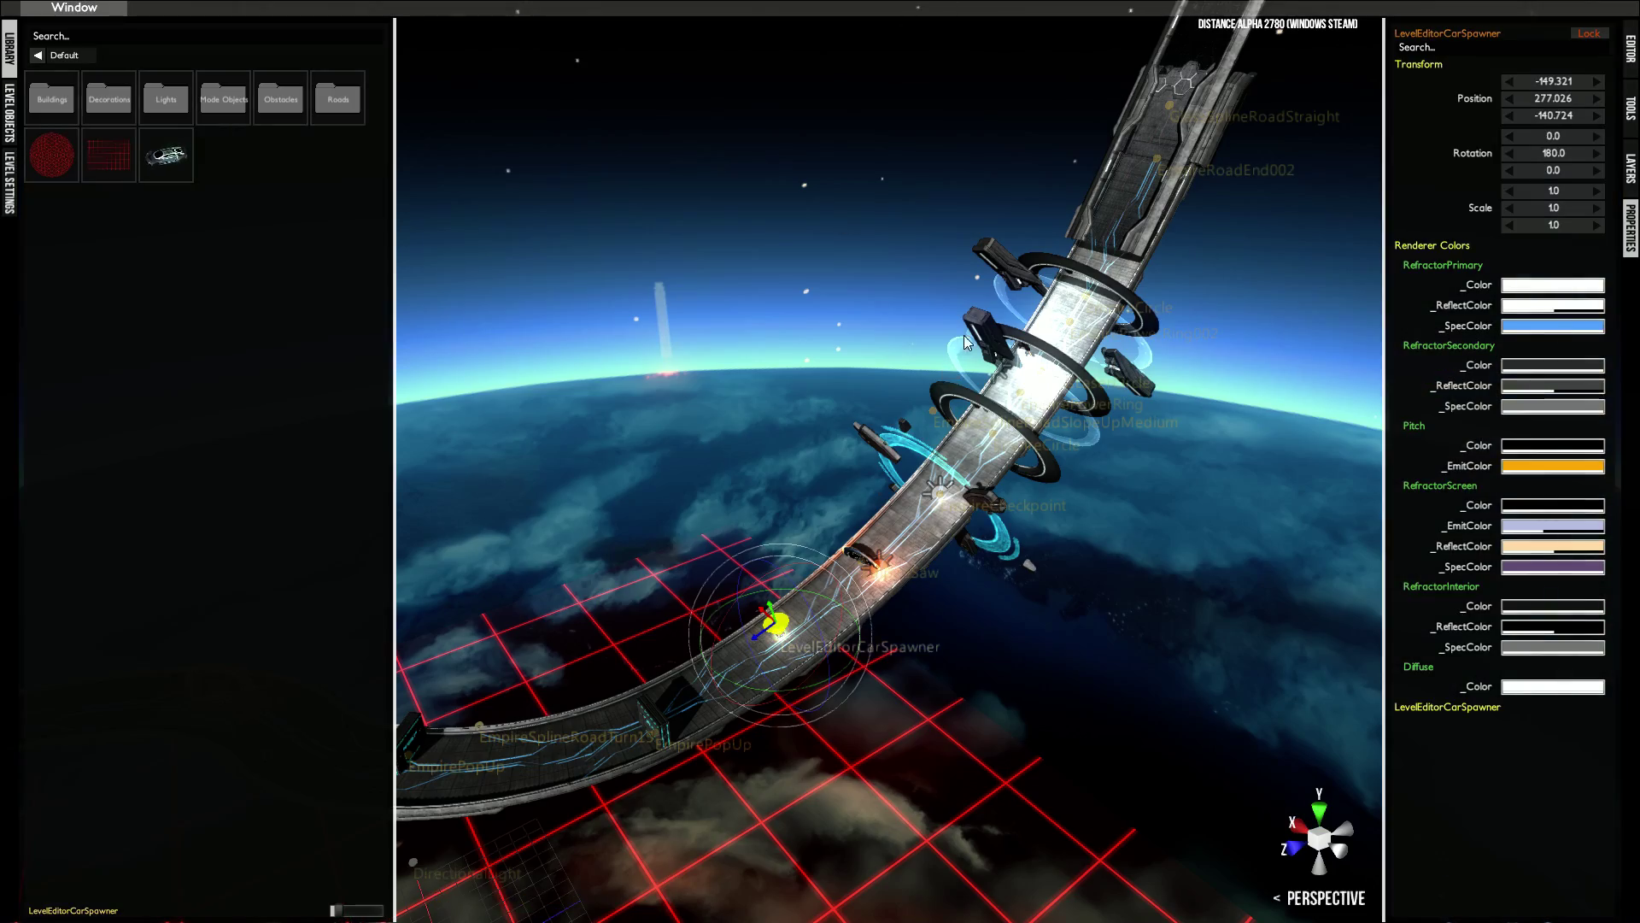
- Set the 3D cursor in the middle of the first straight road, between the start zone and the EmpireCheckpoint
{"action": "middle_click_drag", "start_coordinate": [964, 341], "coordinate": [1169, 401]}
{"action": "middle_click_drag", "start_coordinate": [663, 341], "coordinate": [805, 401]}
{"action": "right_click_drag", "start_coordinate": [805, 397], "coordinate": [824, 426]}
{"action": "right_click_drag", "start_coordinate": [818, 518], "coordinate": [817, 509]}
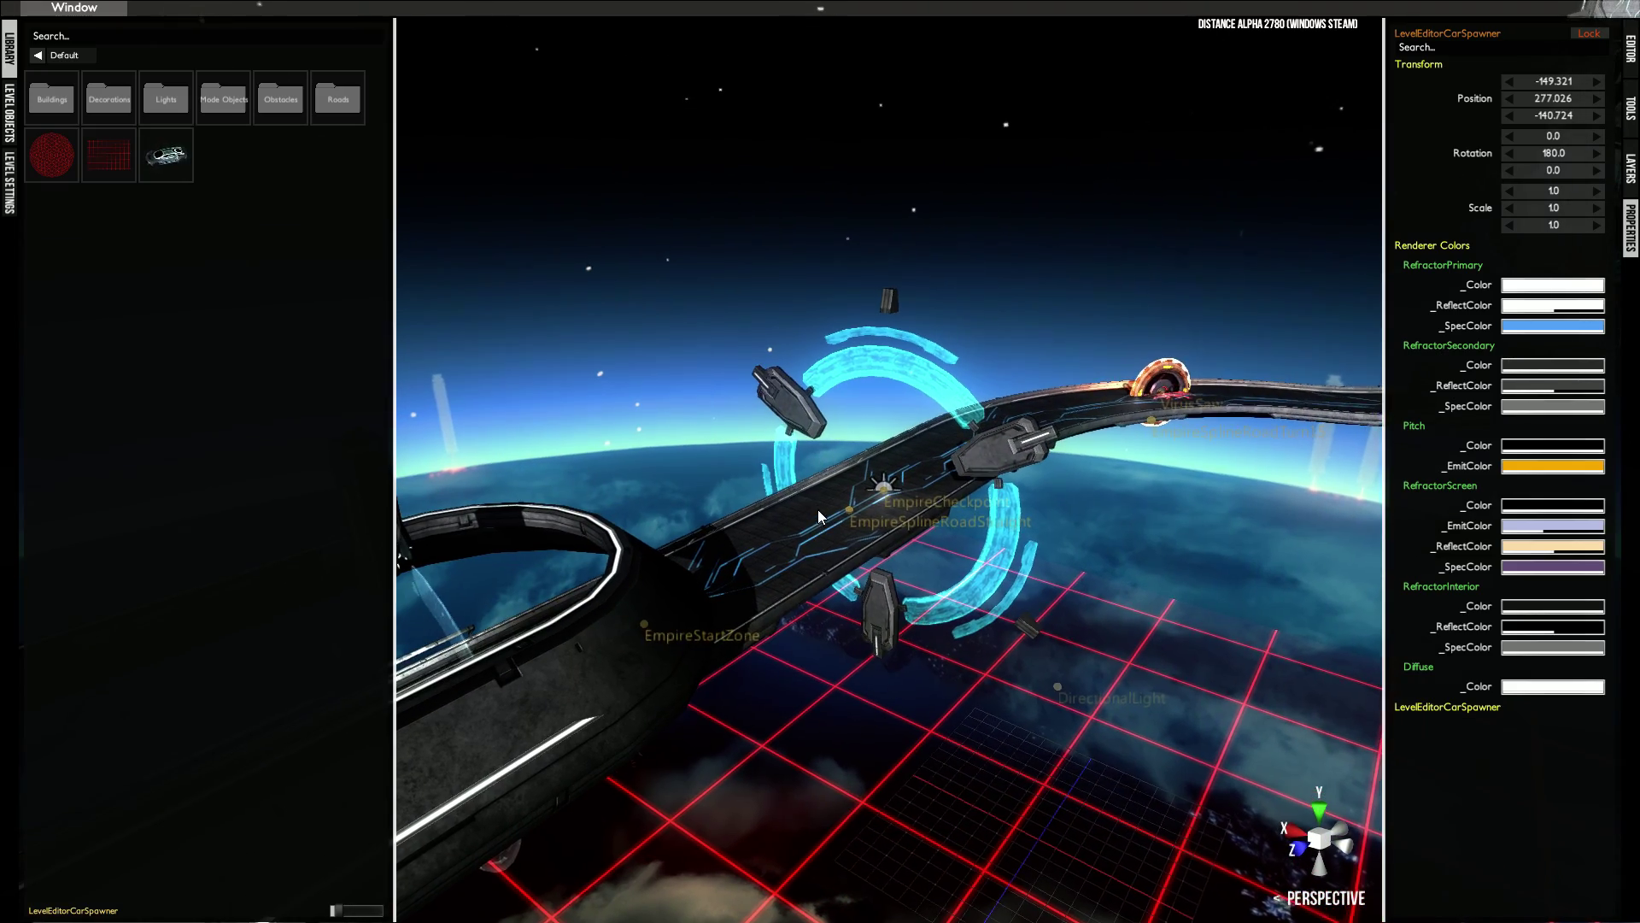
{"action": "scroll", "coordinate": [787, 545], "scroll_direction": "up", "scroll_amount": 3}
{"action": "scroll", "coordinate": [812, 540], "scroll_direction": "down", "scroll_amount": 3}
{"action": "scroll", "coordinate": [816, 543], "scroll_direction": "up", "scroll_amount": 3}
{"action": "middle_click_drag", "start_coordinate": [817, 541], "coordinate": [807, 501]}
{"action": "left_click", "coordinate": [787, 563]}
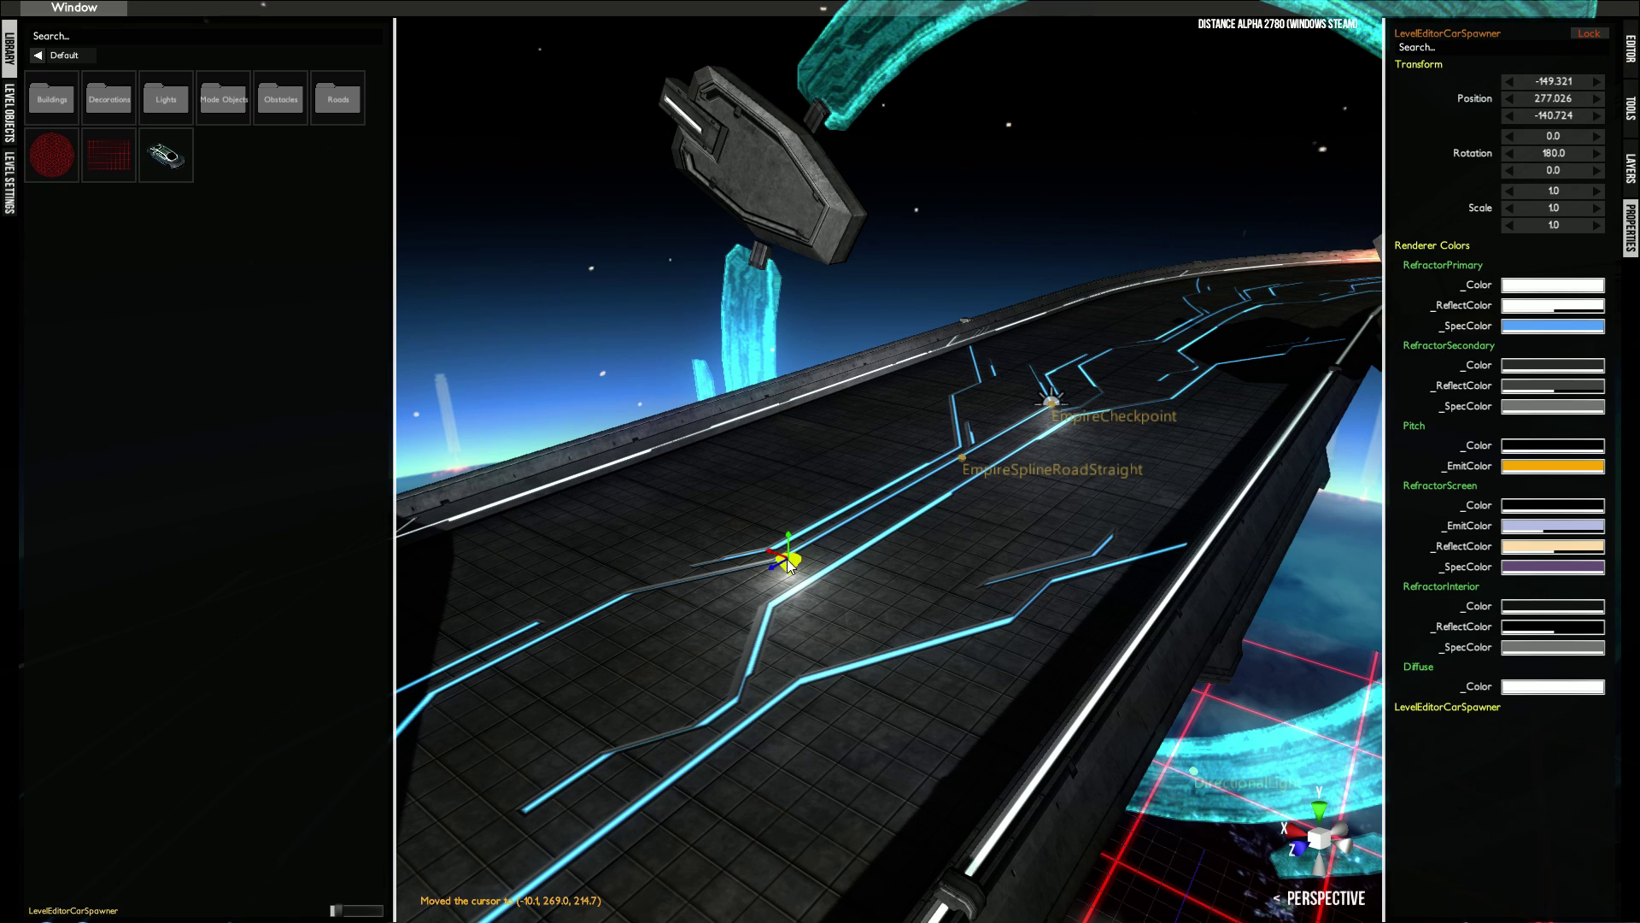
- Place an EmpireArch decoration over the straight road at about (-9.0, 269.0, 214.6) and rotate it to the cursor's orientation
{"action": "left_click", "coordinate": [126, 96]}
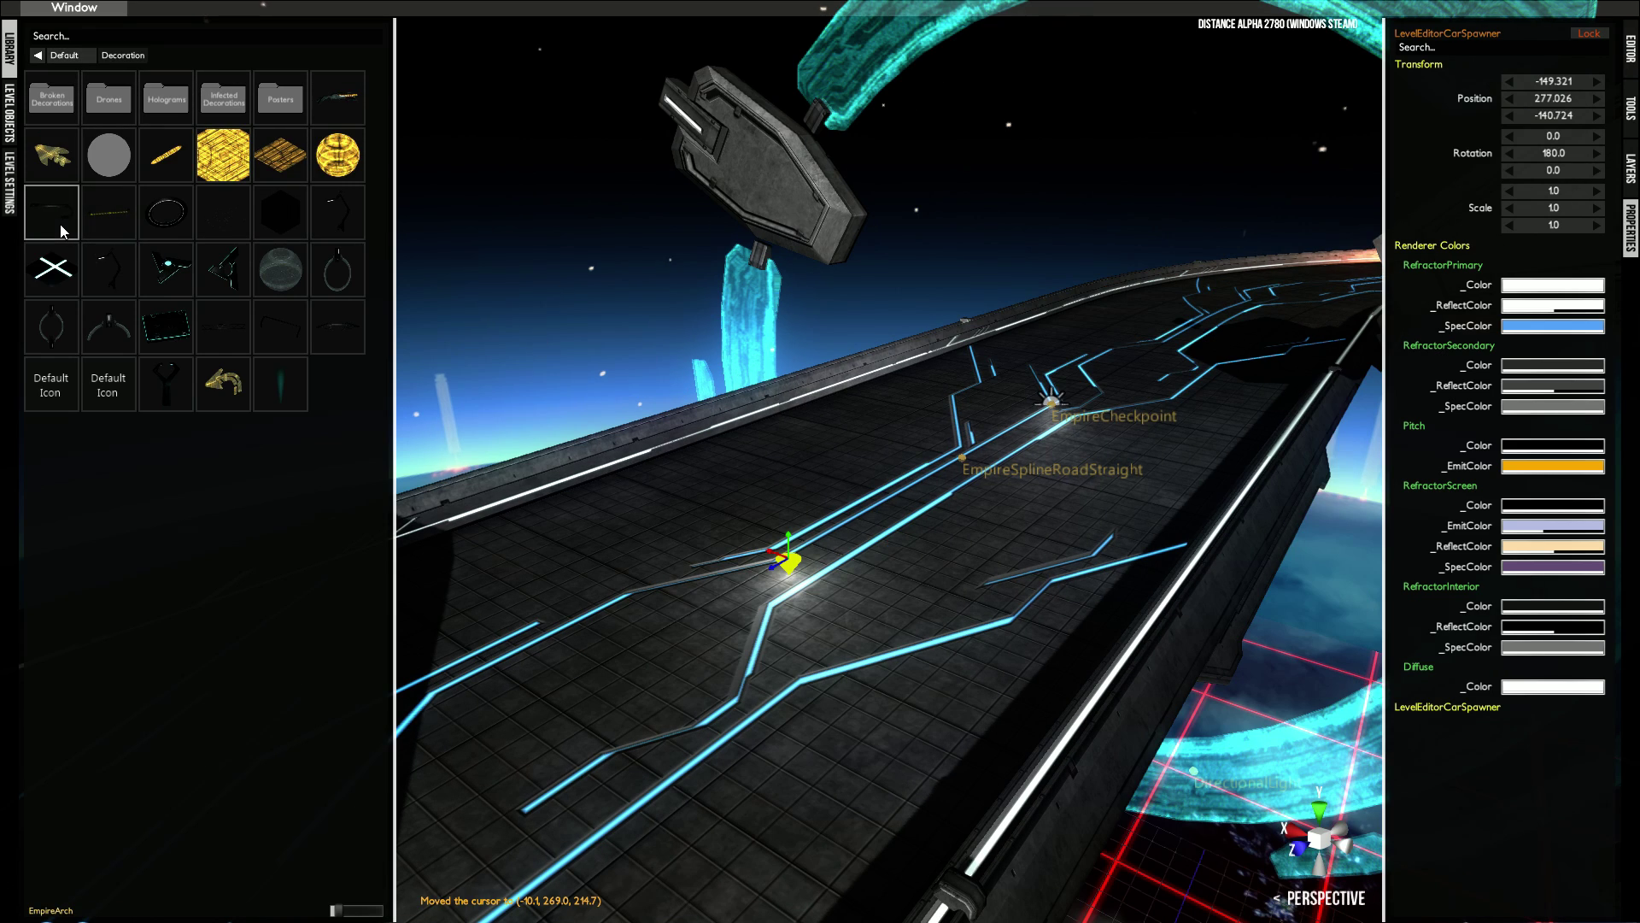
{"action": "left_click", "coordinate": [773, 554]}
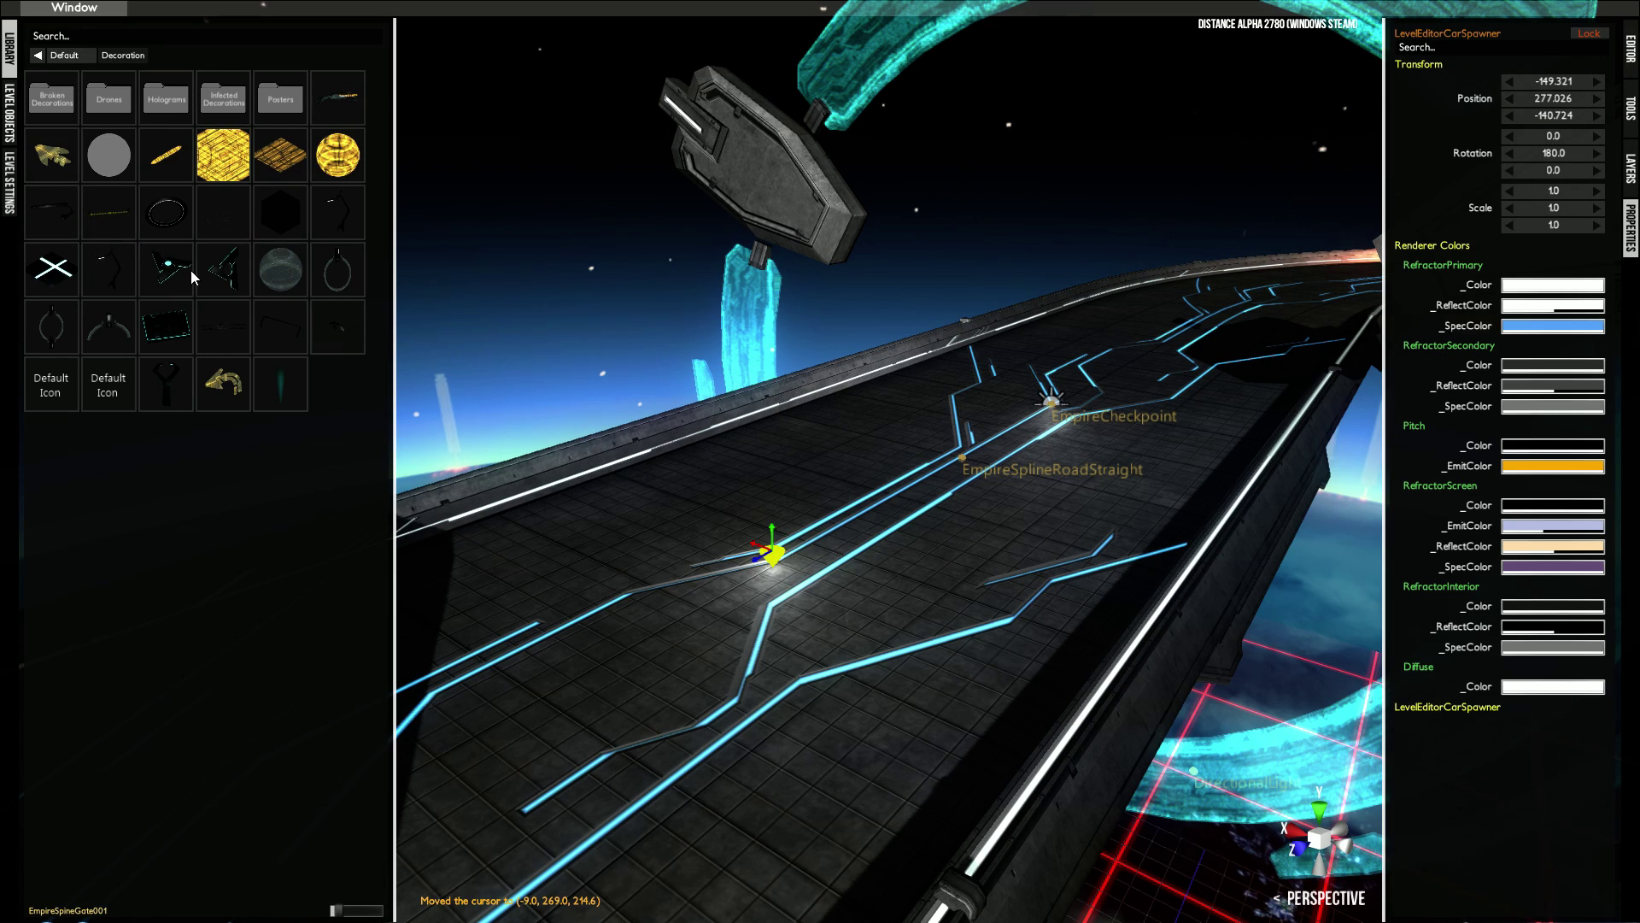
{"action": "left_click", "coordinate": [12, 201]}
{"action": "left_click", "coordinate": [11, 120]}
{"action": "left_click", "coordinate": [10, 59]}
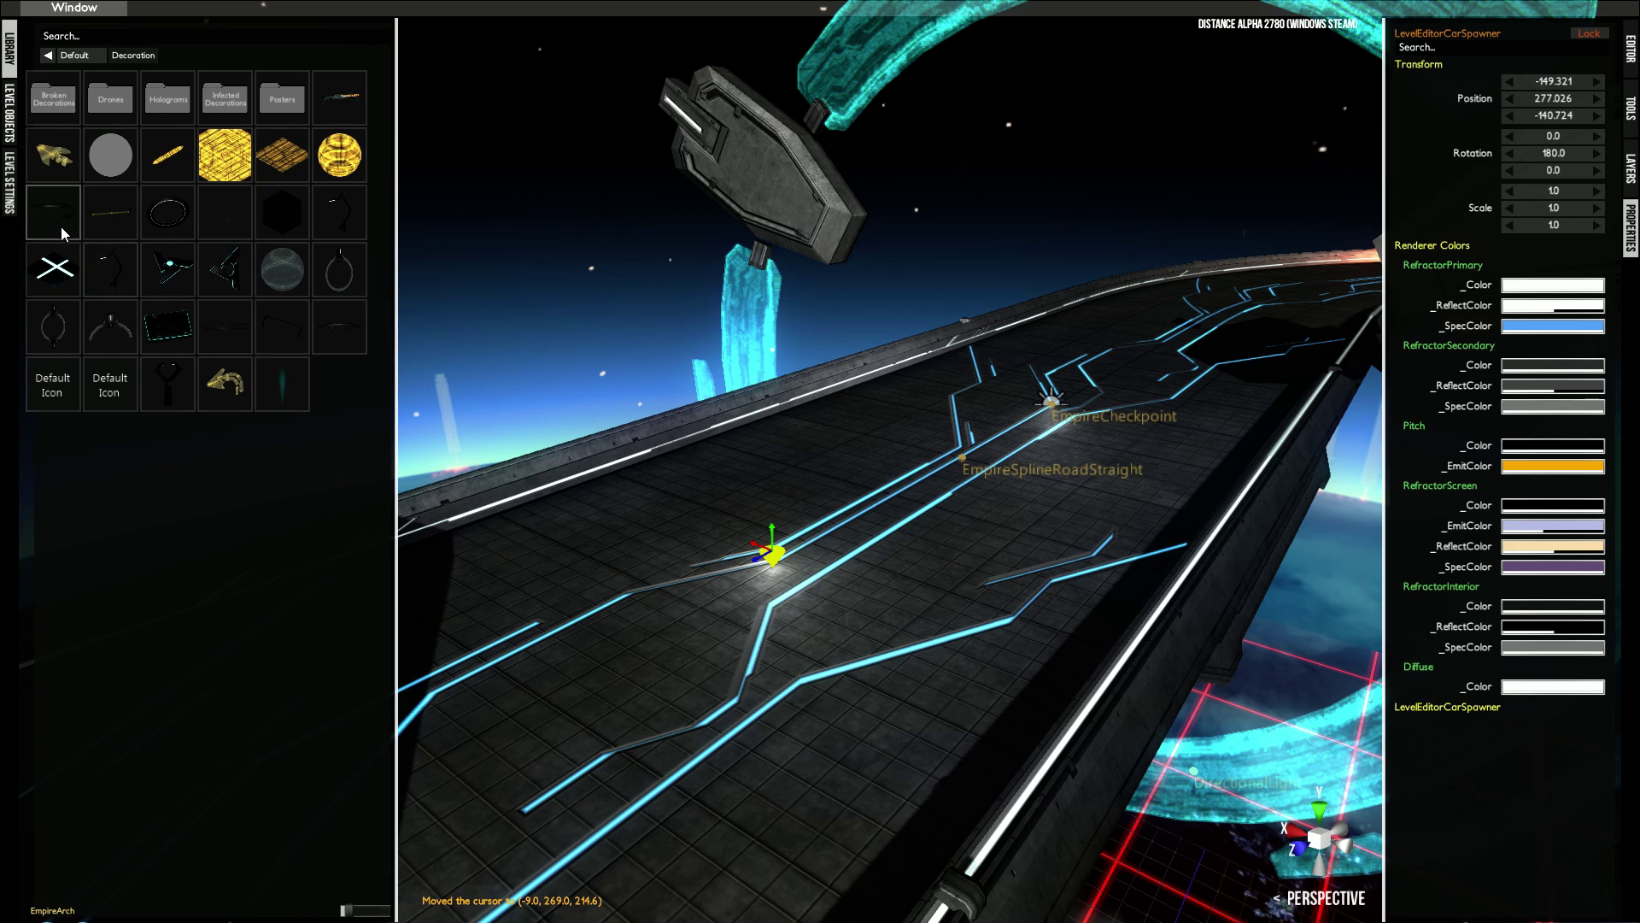
{"action": "left_click", "coordinate": [63, 221]}
{"action": "key", "text": "r"}
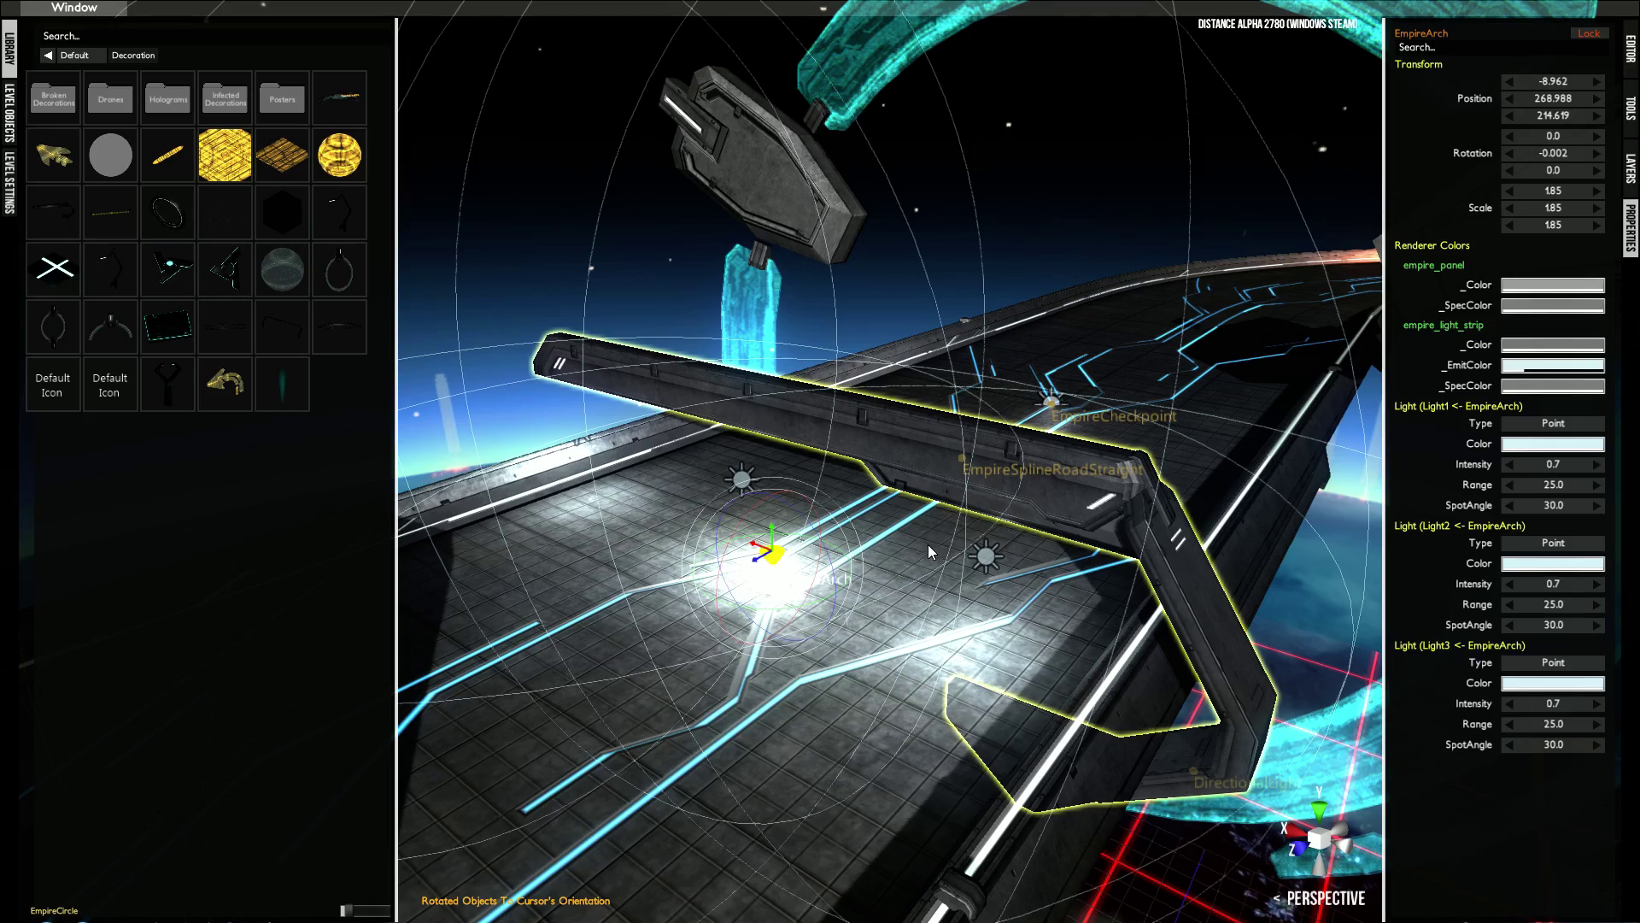
{"action": "right_click_drag", "start_coordinate": [965, 381], "coordinate": [746, 564]}
{"action": "middle_click", "coordinate": [950, 382]}
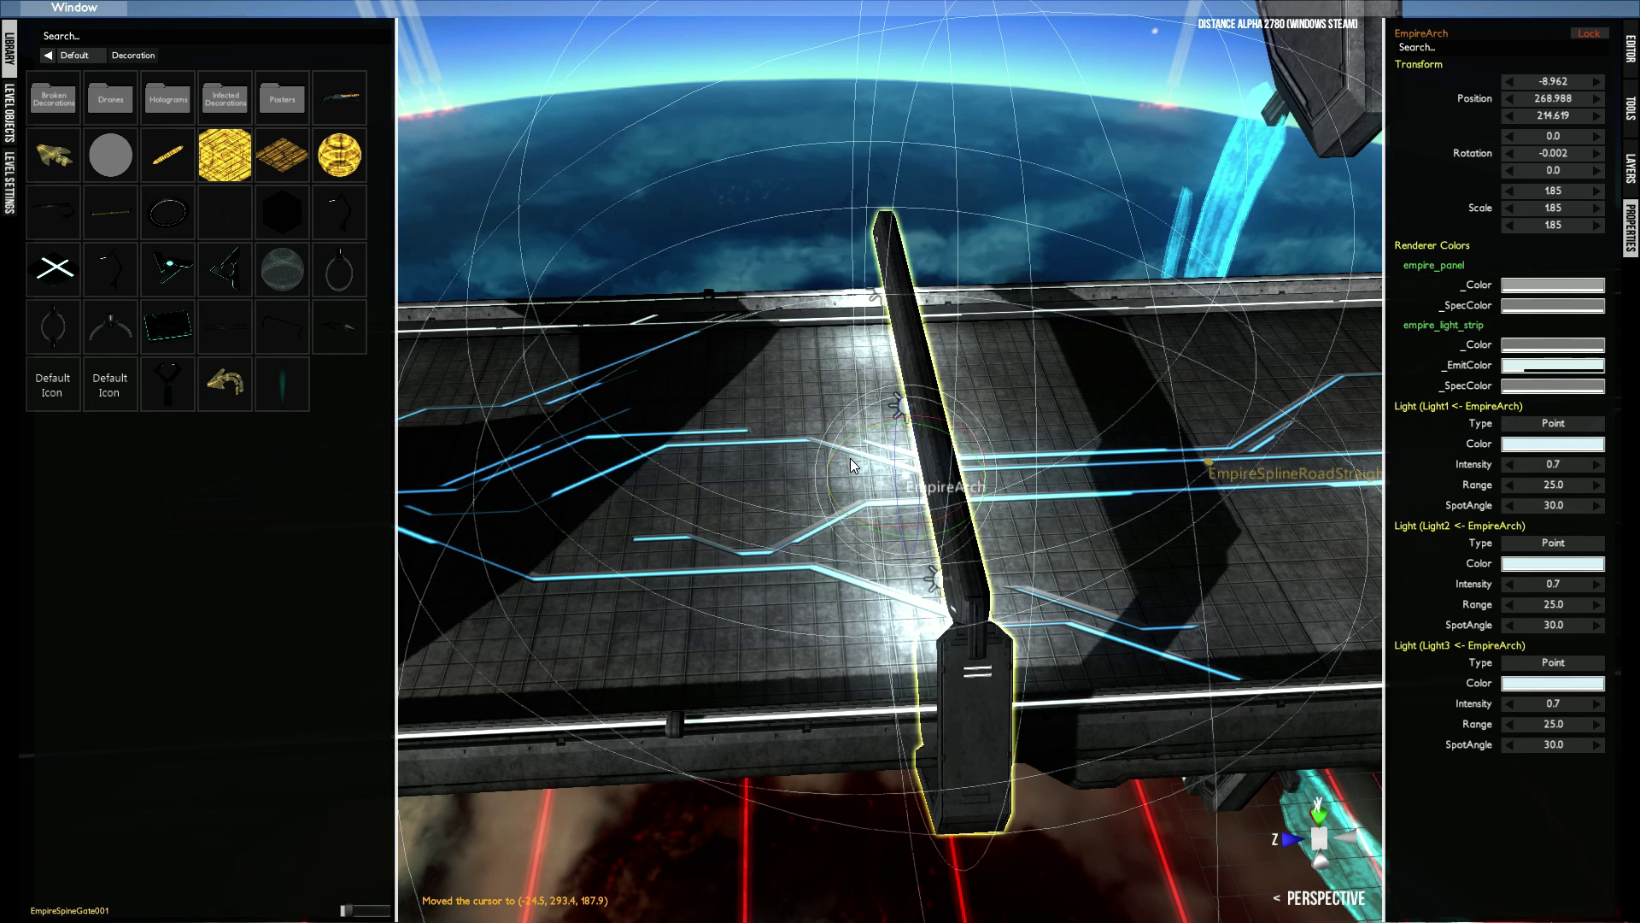
{"action": "right_click_drag", "start_coordinate": [792, 460], "coordinate": [807, 574]}
{"action": "left_click", "coordinate": [1181, 432]}
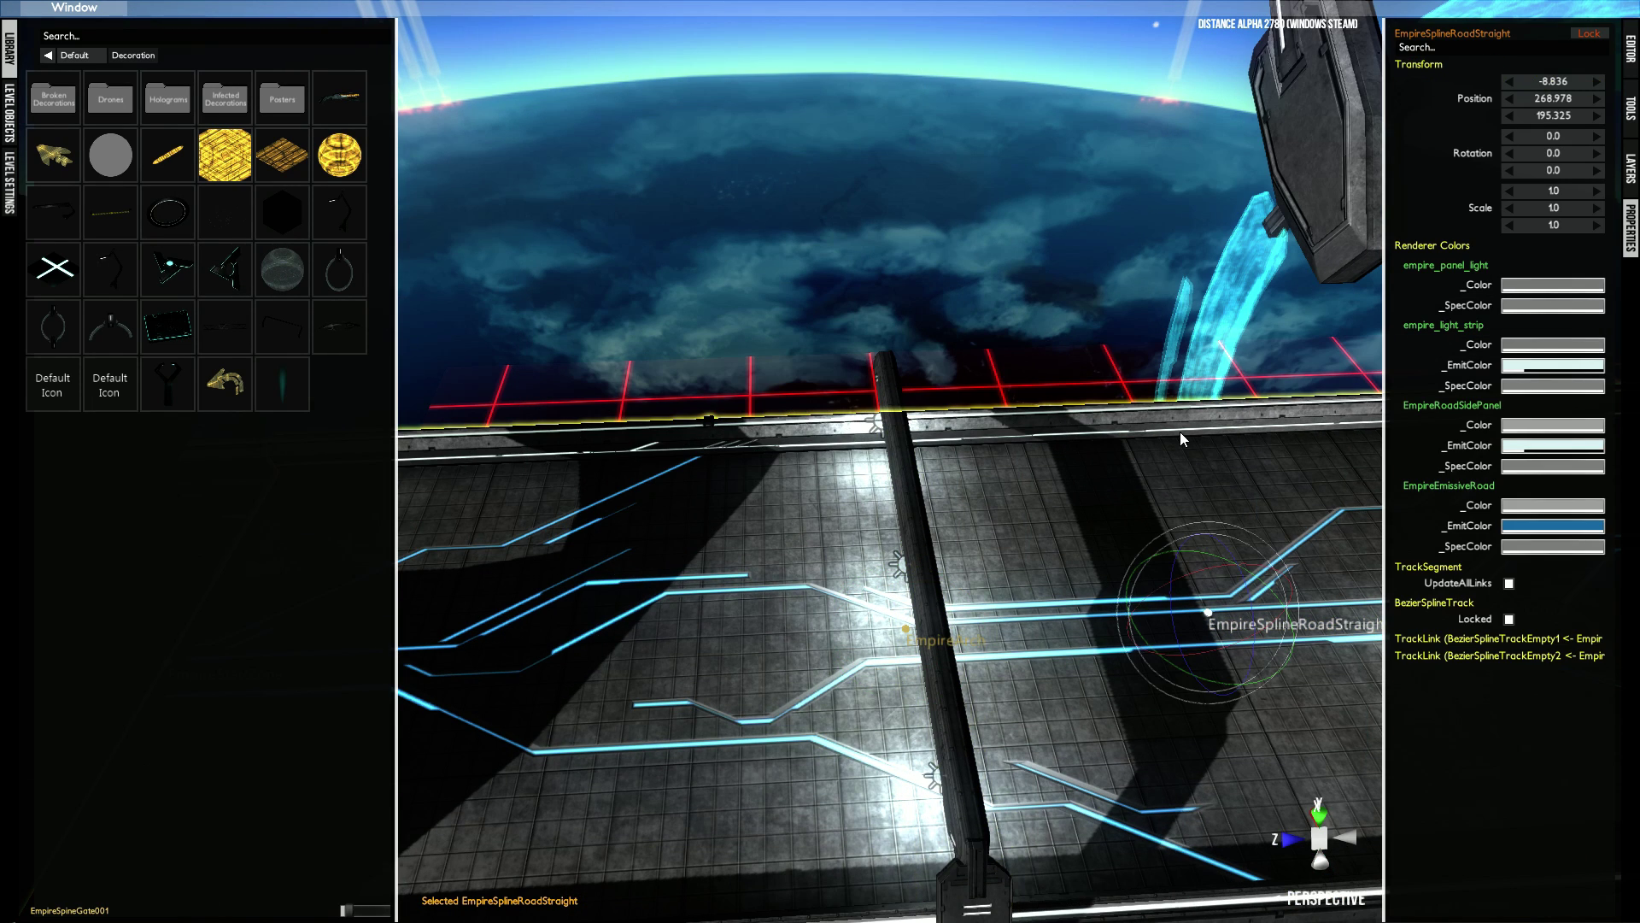
{"action": "middle_click", "coordinate": [808, 632]}
{"action": "middle_click", "coordinate": [818, 634]}
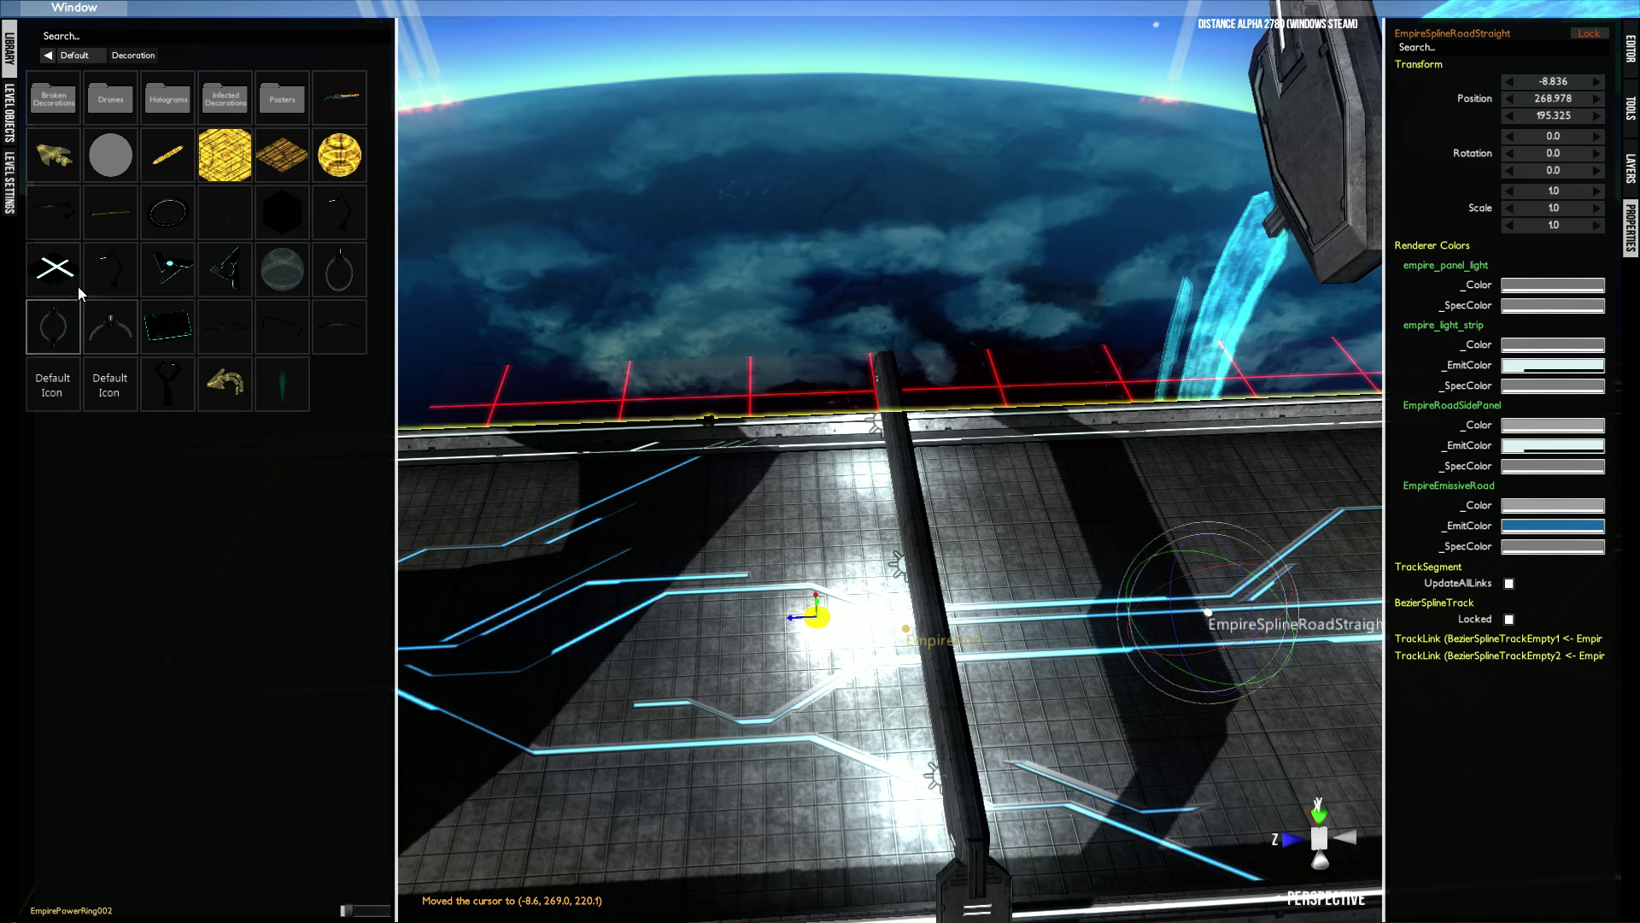
{"action": "left_click", "coordinate": [69, 221]}
{"action": "right_click_drag", "start_coordinate": [1044, 577], "coordinate": [1003, 516]}
{"action": "middle_click", "coordinate": [784, 477]}
{"action": "middle_click", "coordinate": [812, 466]}
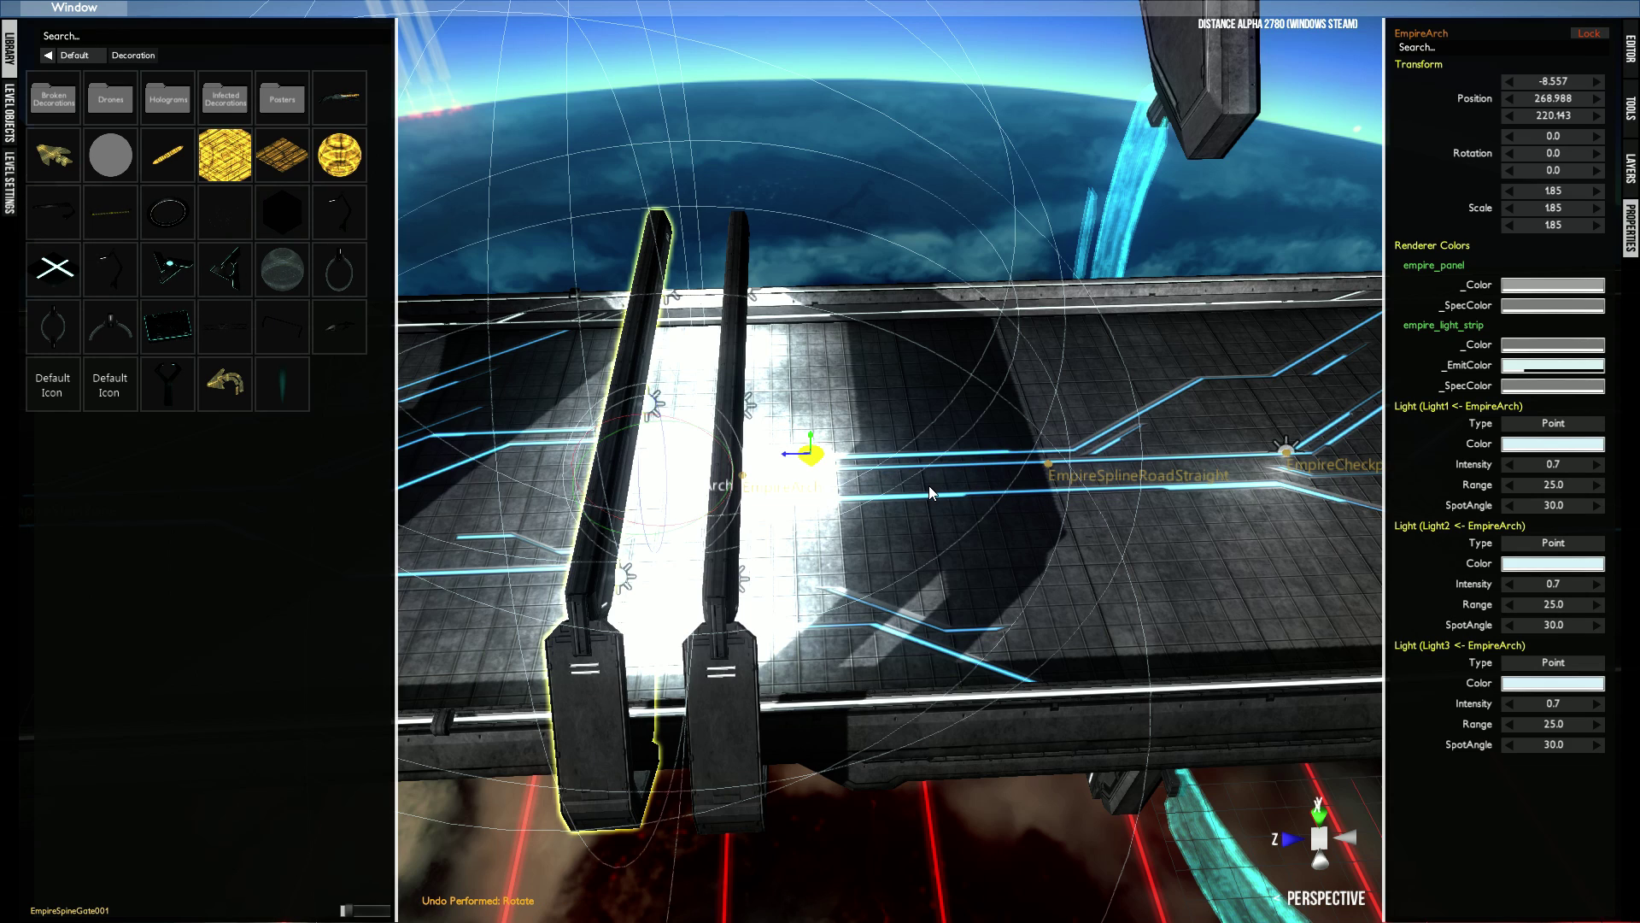
{"action": "key", "text": "ctrl+z"}
- Add an EmpireArch on each side of the first one, at about Z 222.2 and Z 207.5, aligned to the cursor's orientation
{"action": "middle_click", "coordinate": [652, 470]}
{"action": "middle_click", "coordinate": [621, 476]}
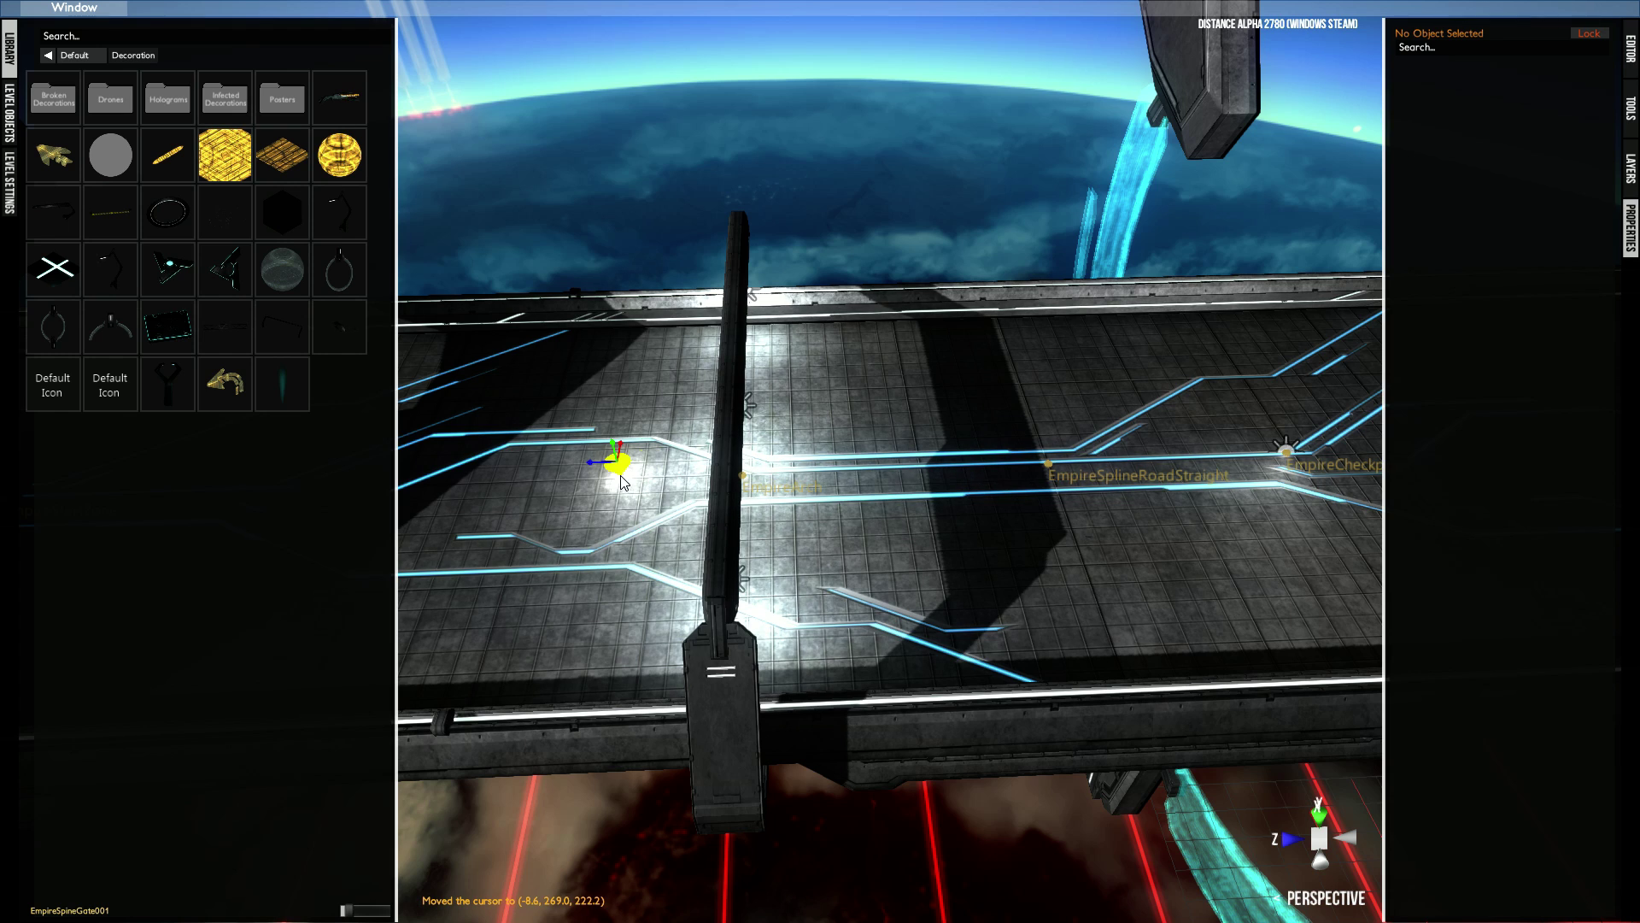
{"action": "left_click", "coordinate": [37, 215]}
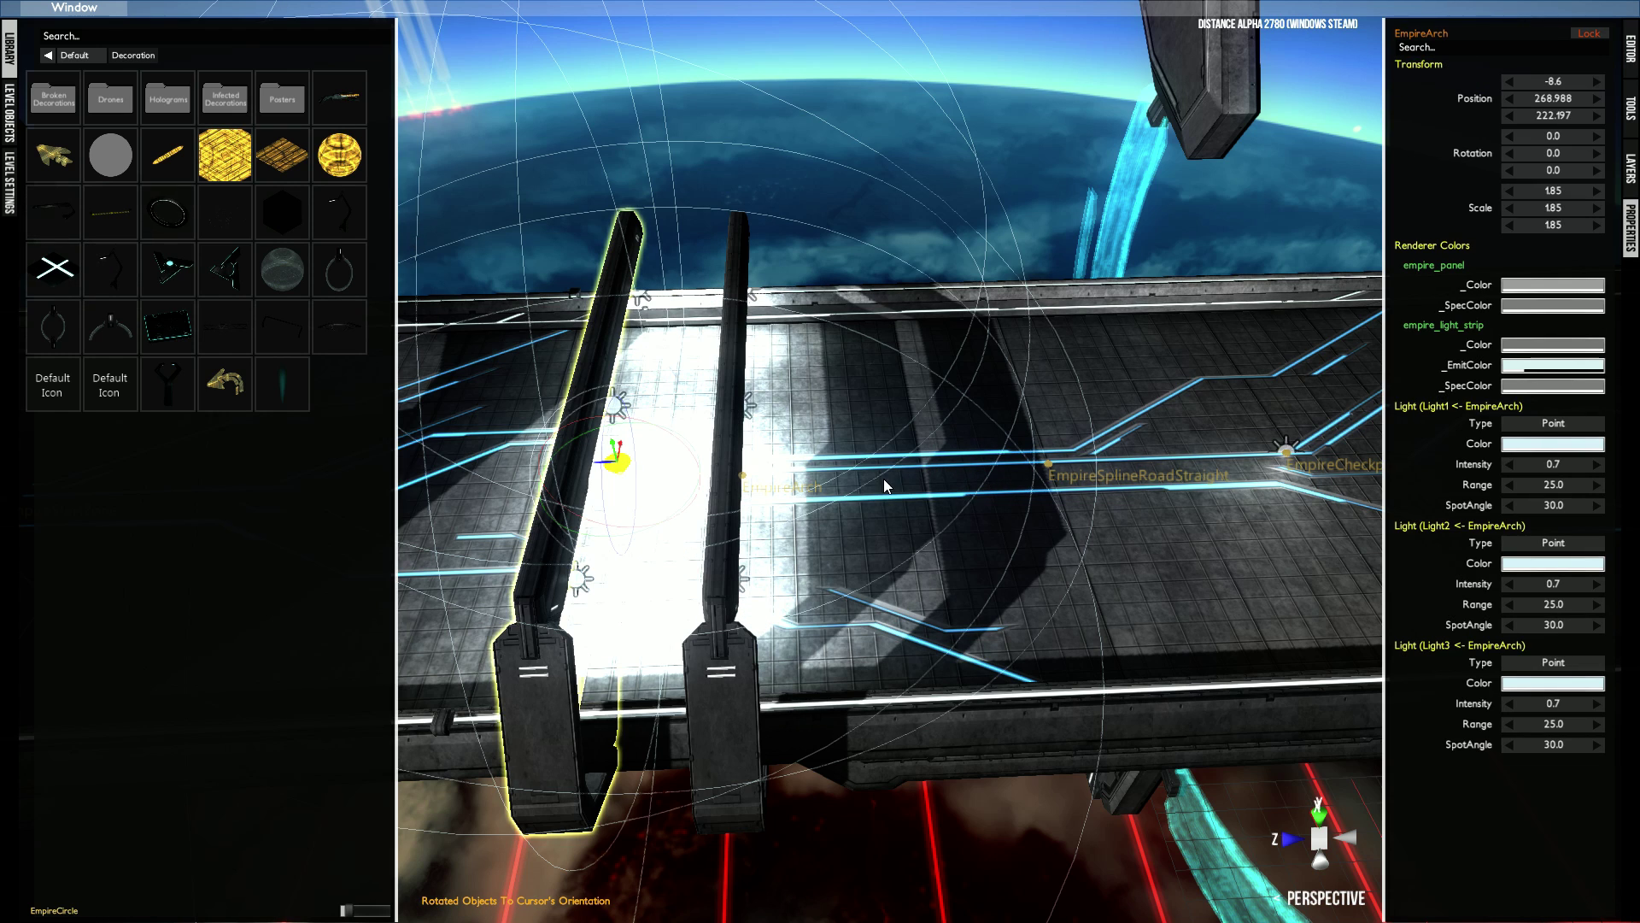
{"action": "middle_click", "coordinate": [837, 469]}
{"action": "left_click", "coordinate": [50, 219]}
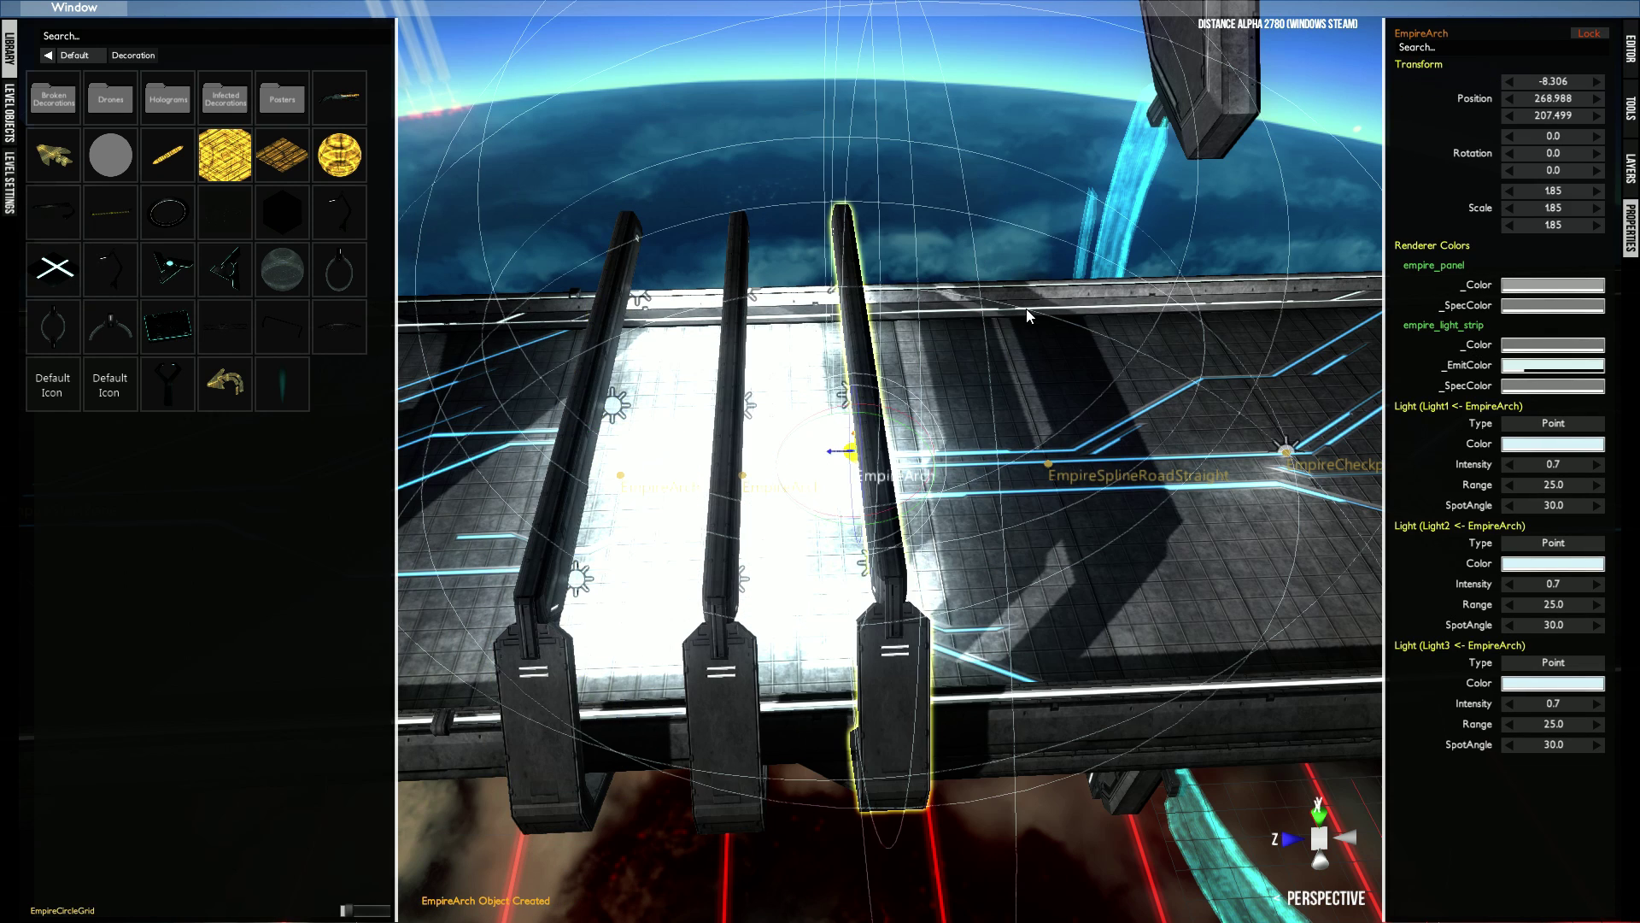
- Add a fourth EmpireArch at about (-8.3, 269.0, 200.2), align it to the cursor's orientation and rotate it 180 degrees around local Y
{"action": "middle_click_drag", "start_coordinate": [963, 616], "coordinate": [817, 453]}
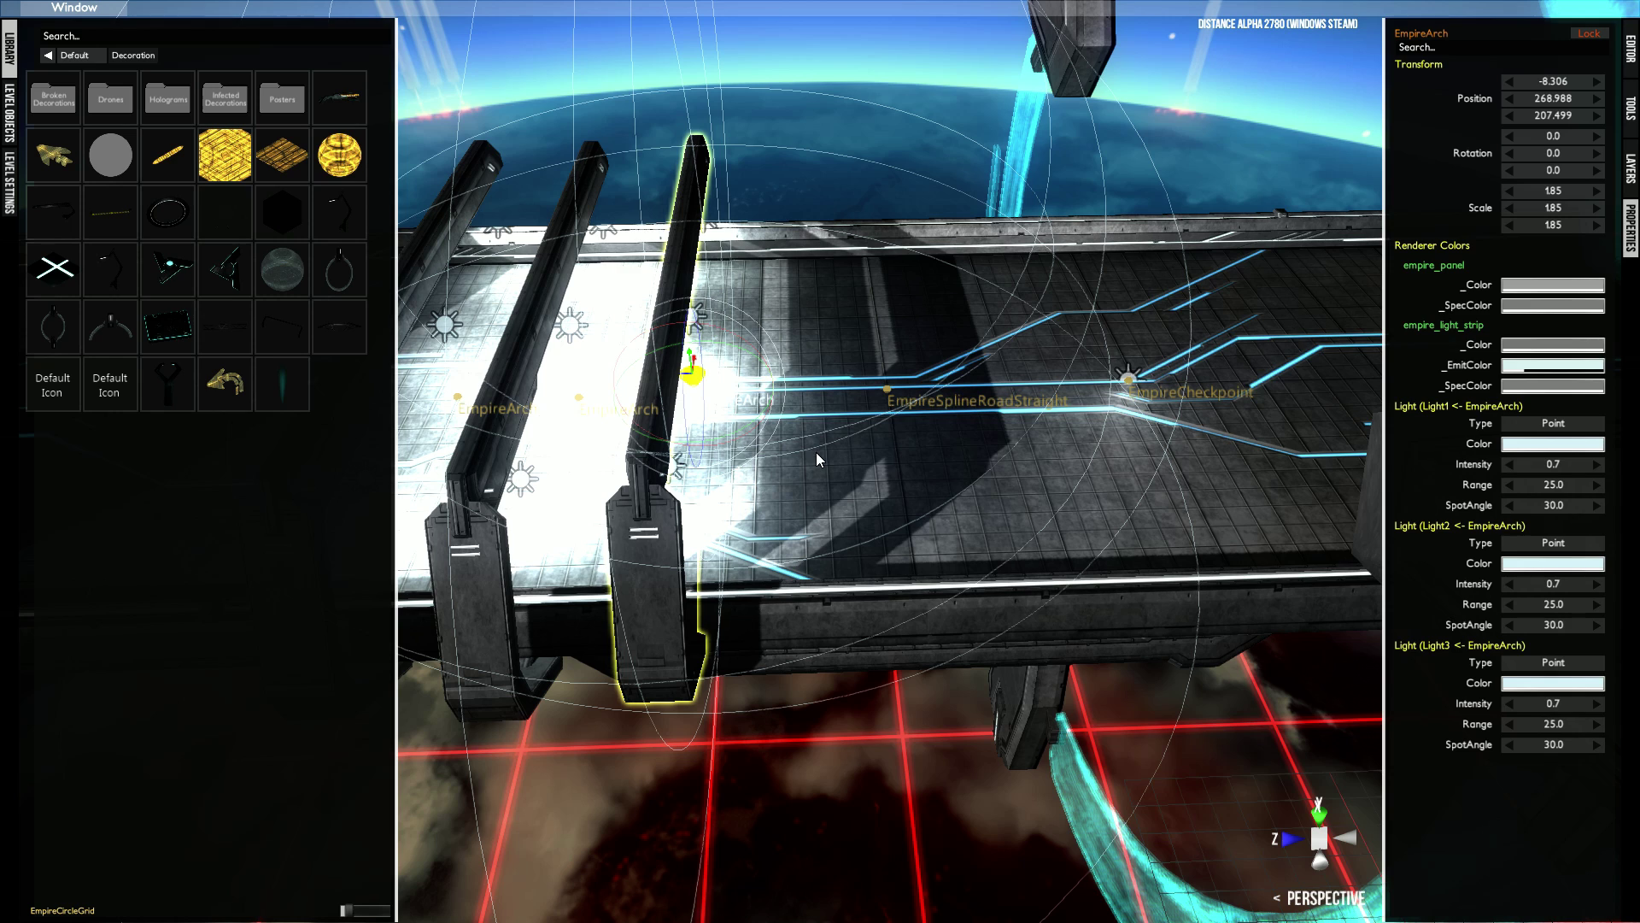
{"action": "right_click", "coordinate": [797, 380]}
{"action": "right_click", "coordinate": [811, 386]}
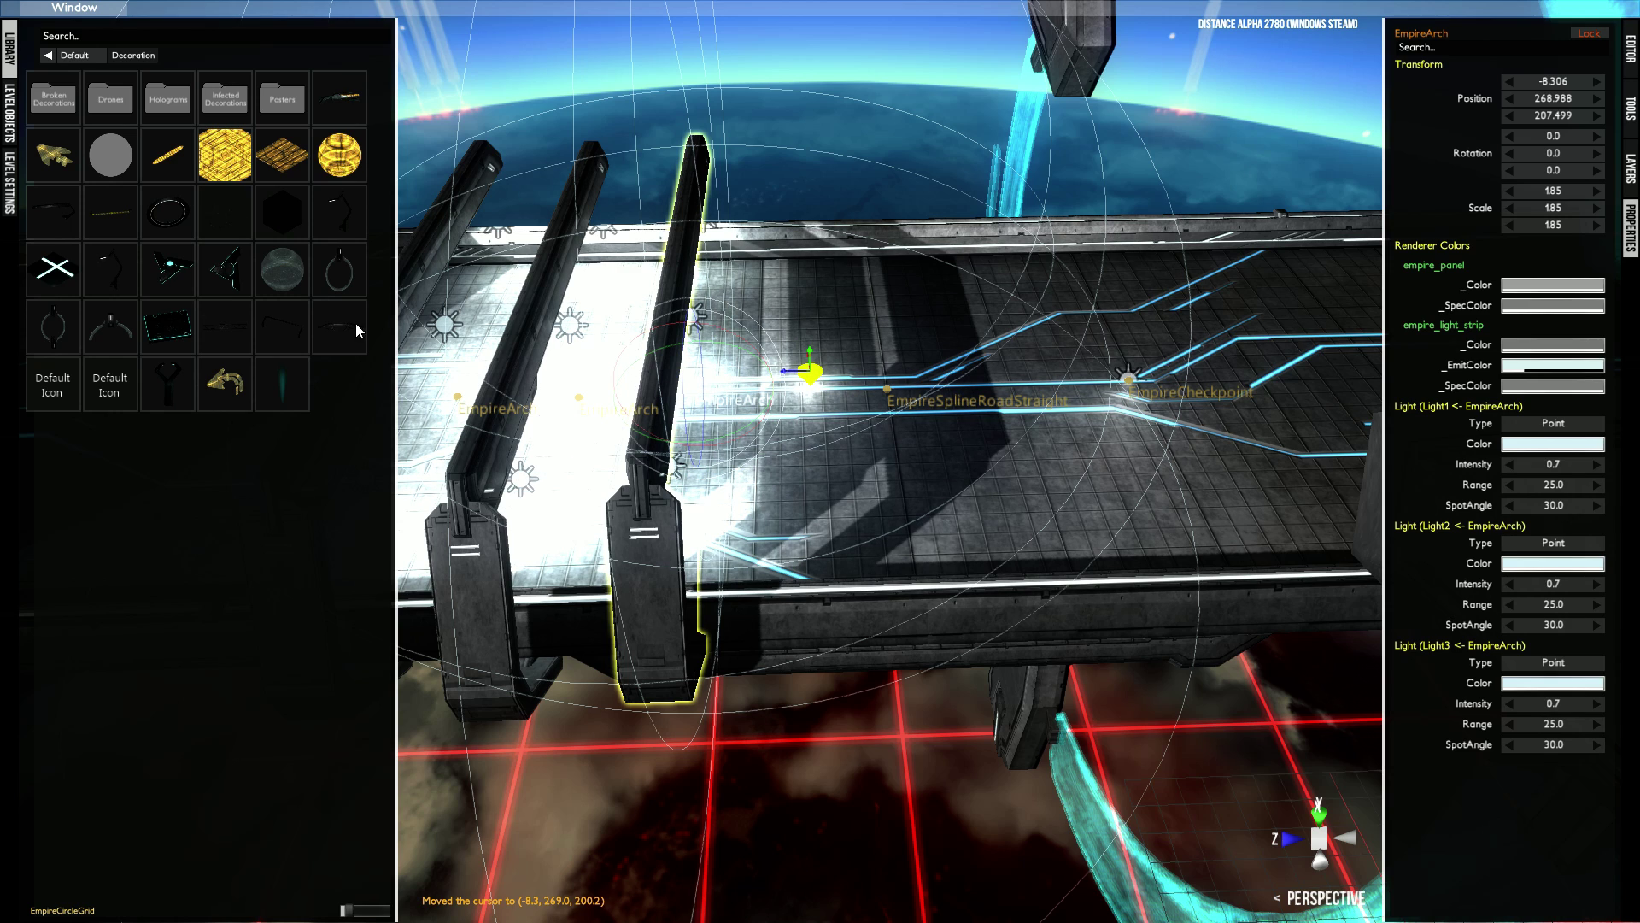
{"action": "left_click", "coordinate": [57, 219]}
{"action": "key", "text": "r"}
{"action": "left_click", "coordinate": [1623, 128]}
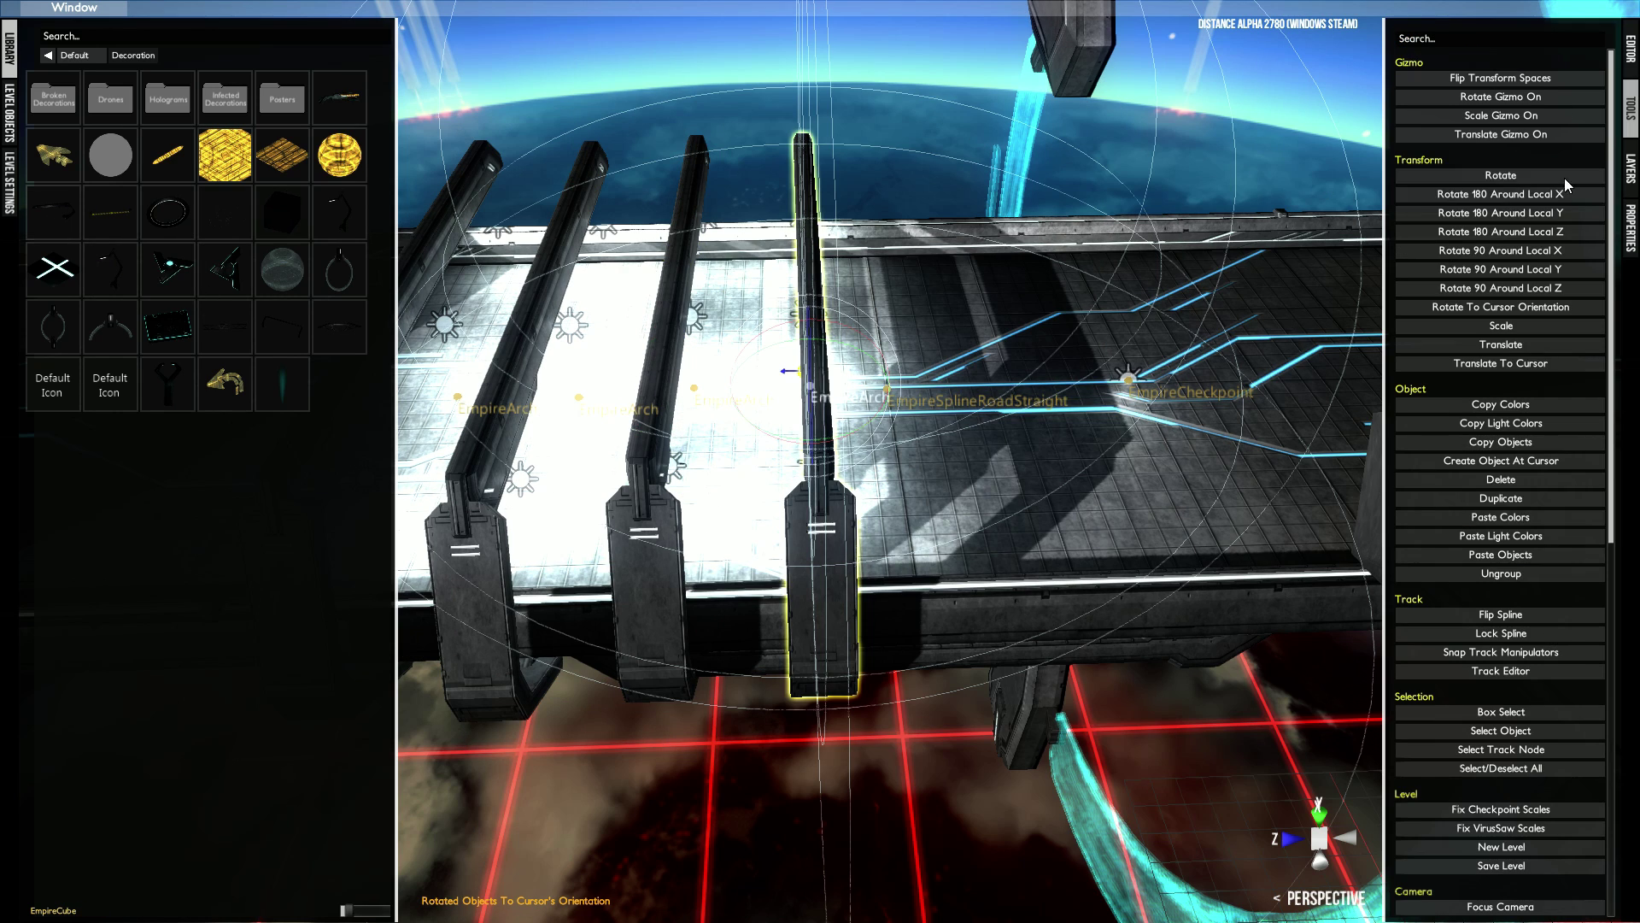
{"action": "left_click", "coordinate": [1519, 216]}
- Add a fifth EmpireArch farther along the row, at about Z 192.5, and rotate it 180 degrees around local Y
{"action": "middle_click_drag", "start_coordinate": [960, 371], "coordinate": [960, 371]}
{"action": "middle_click_drag", "start_coordinate": [877, 526], "coordinate": [888, 610]}
{"action": "right_click", "coordinate": [886, 609]}
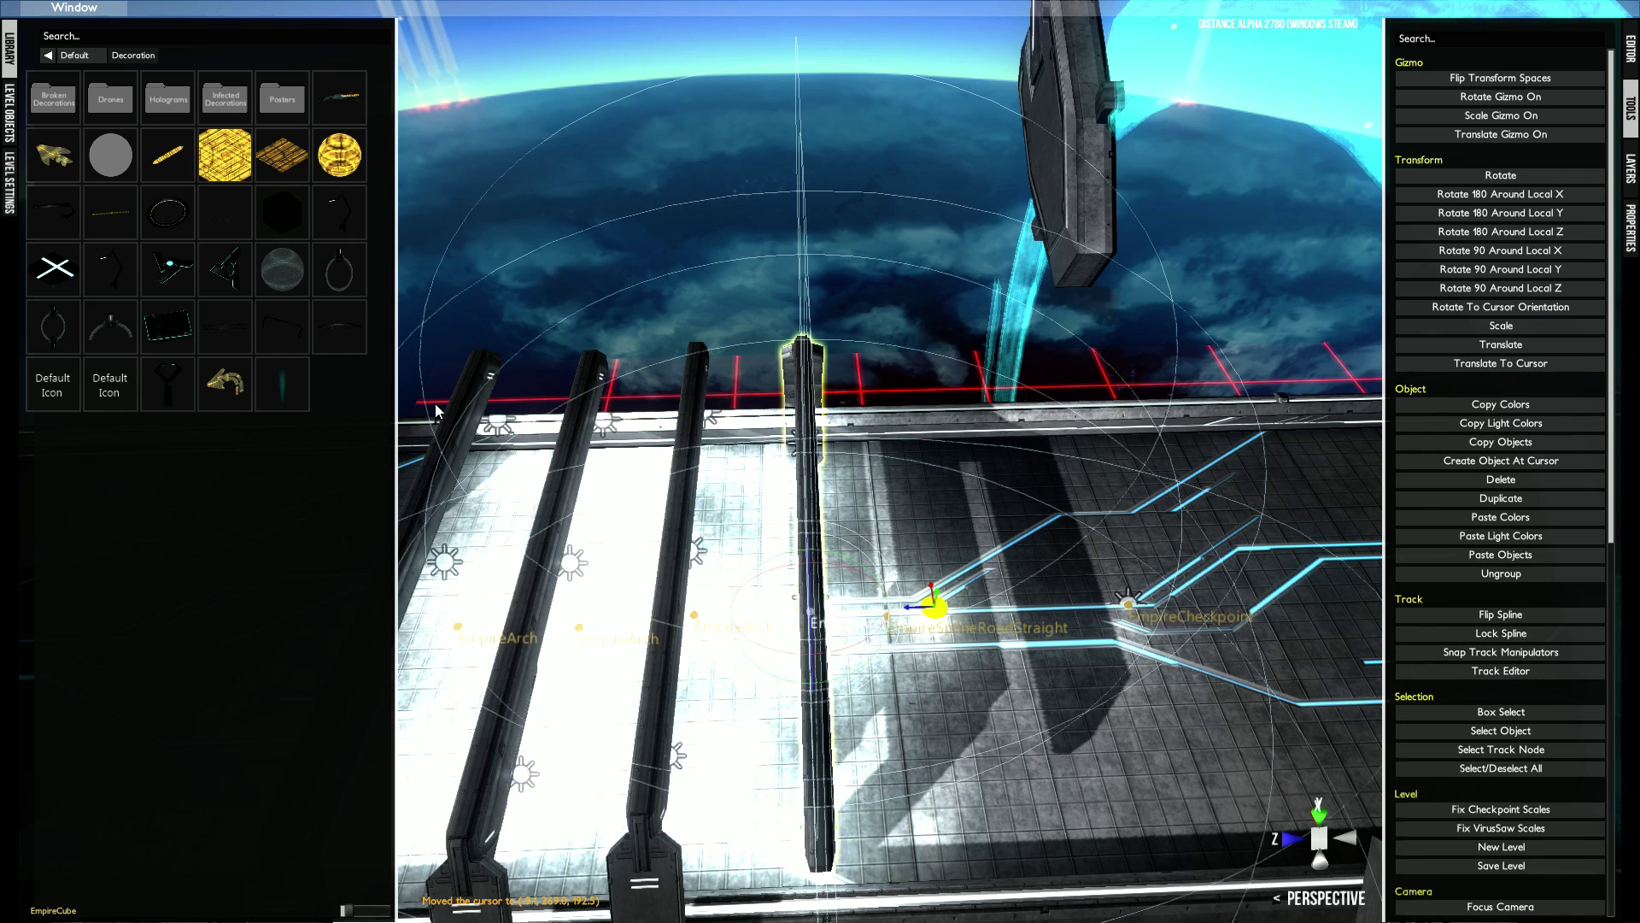
{"action": "left_click", "coordinate": [1501, 213]}
- Add a sixth EmpireArch beside the checkpoint at about (-9.9, 269.0, 184.4) and rotate it 180 degrees around local Y and local Z
{"action": "middle_click_drag", "start_coordinate": [1145, 372], "coordinate": [1007, 577]}
{"action": "right_click", "coordinate": [847, 779]}
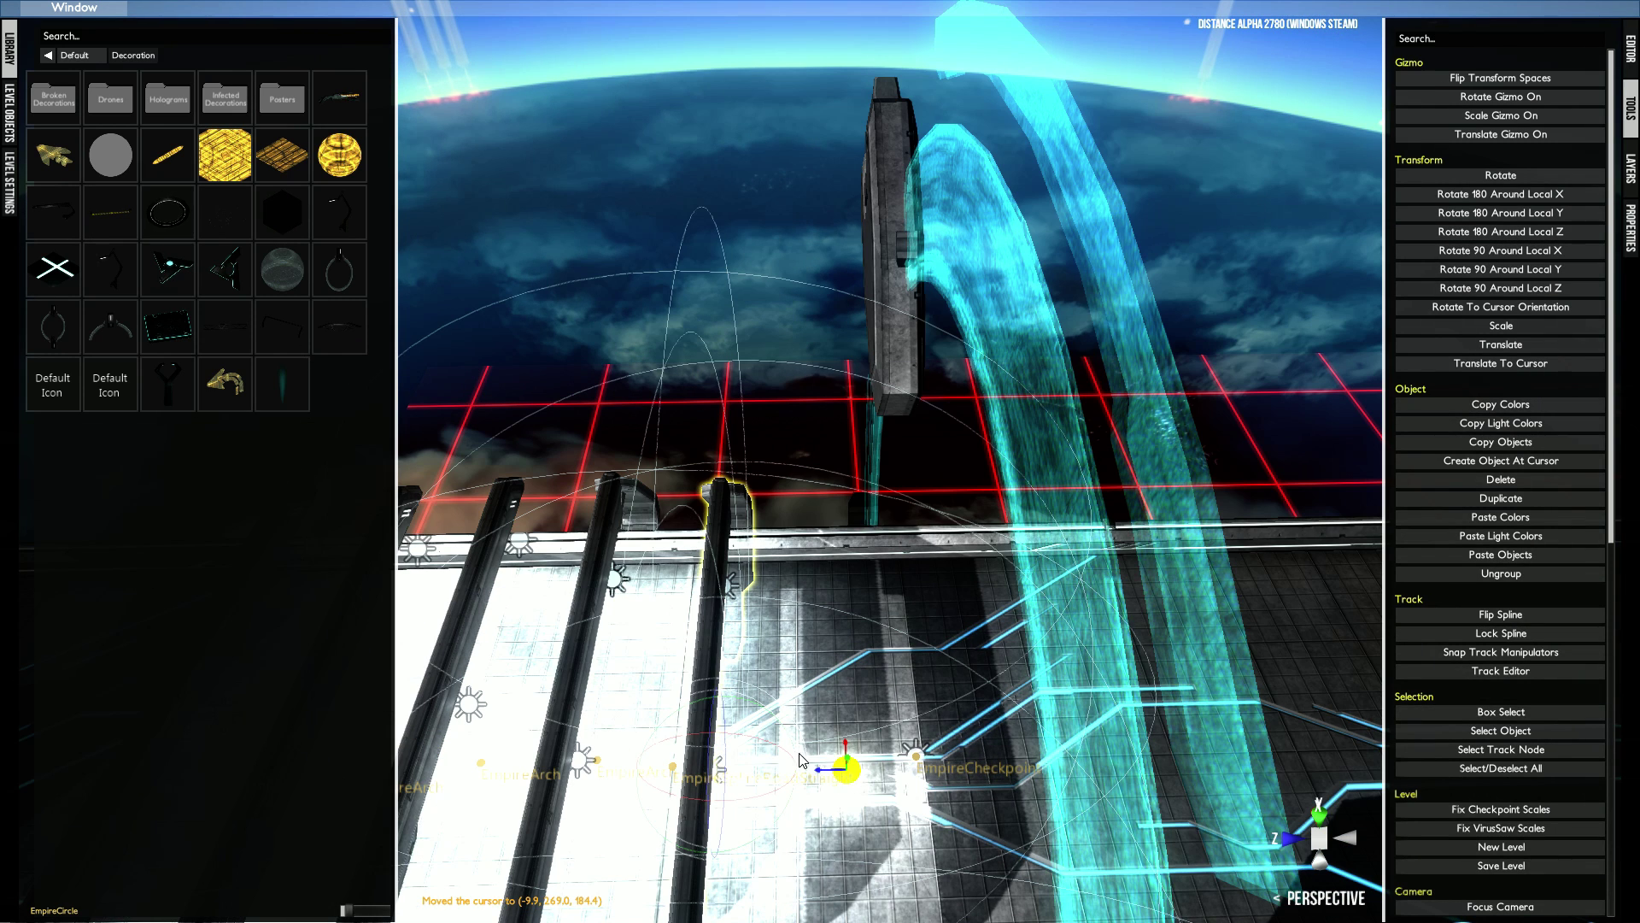
{"action": "left_click", "coordinate": [50, 218]}
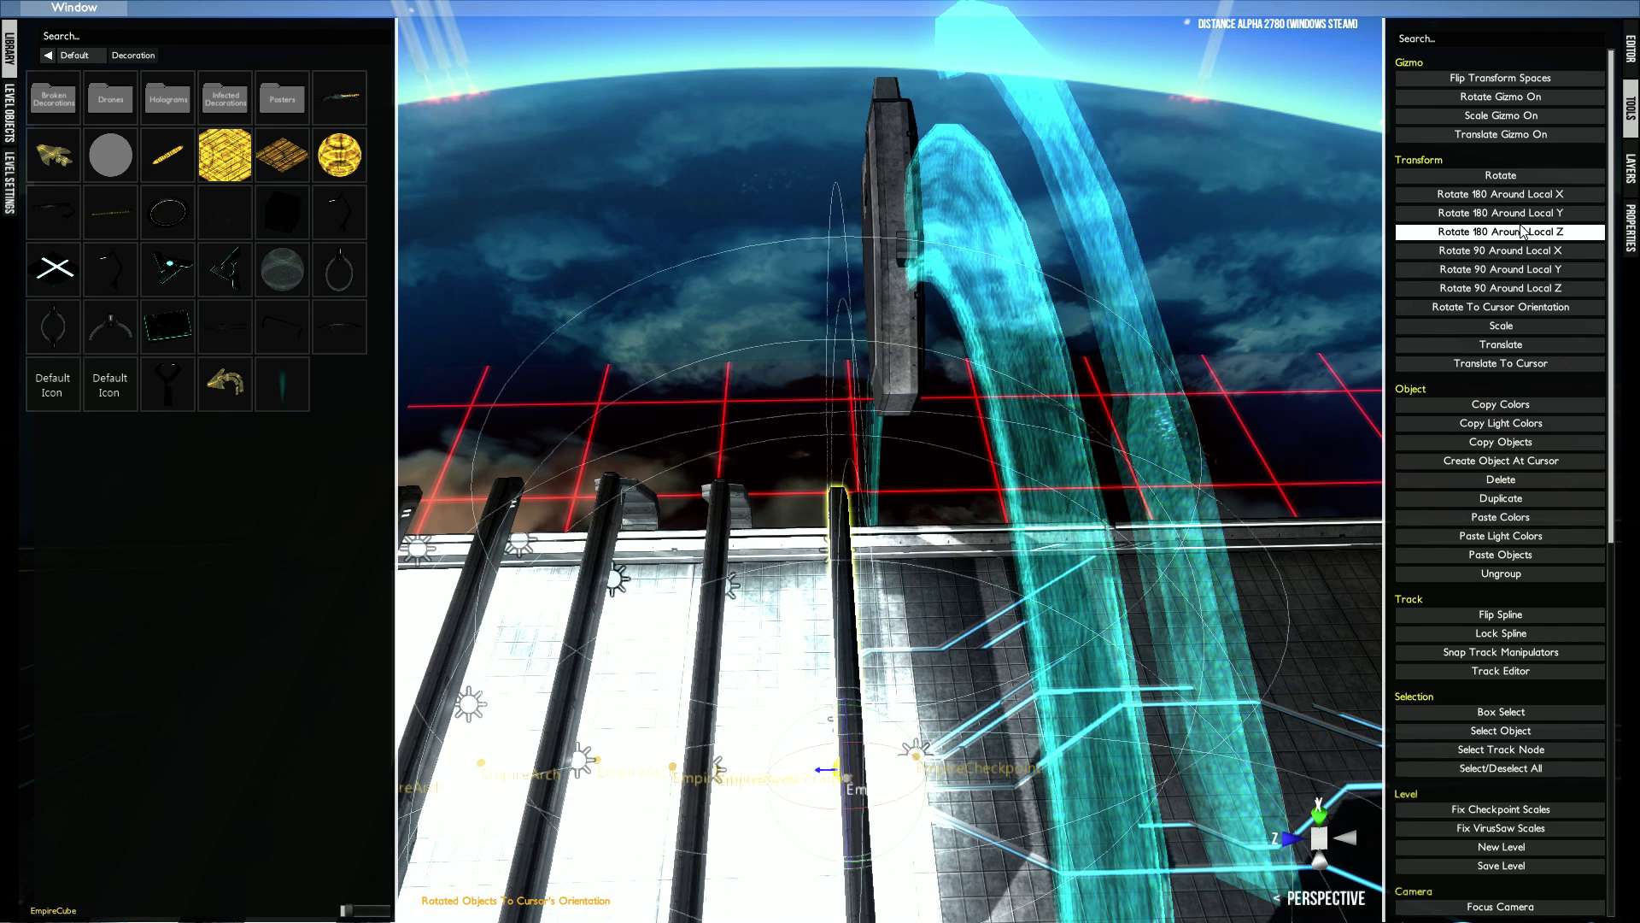
{"action": "left_click", "coordinate": [1520, 218]}
{"action": "left_click", "coordinate": [1510, 217]}
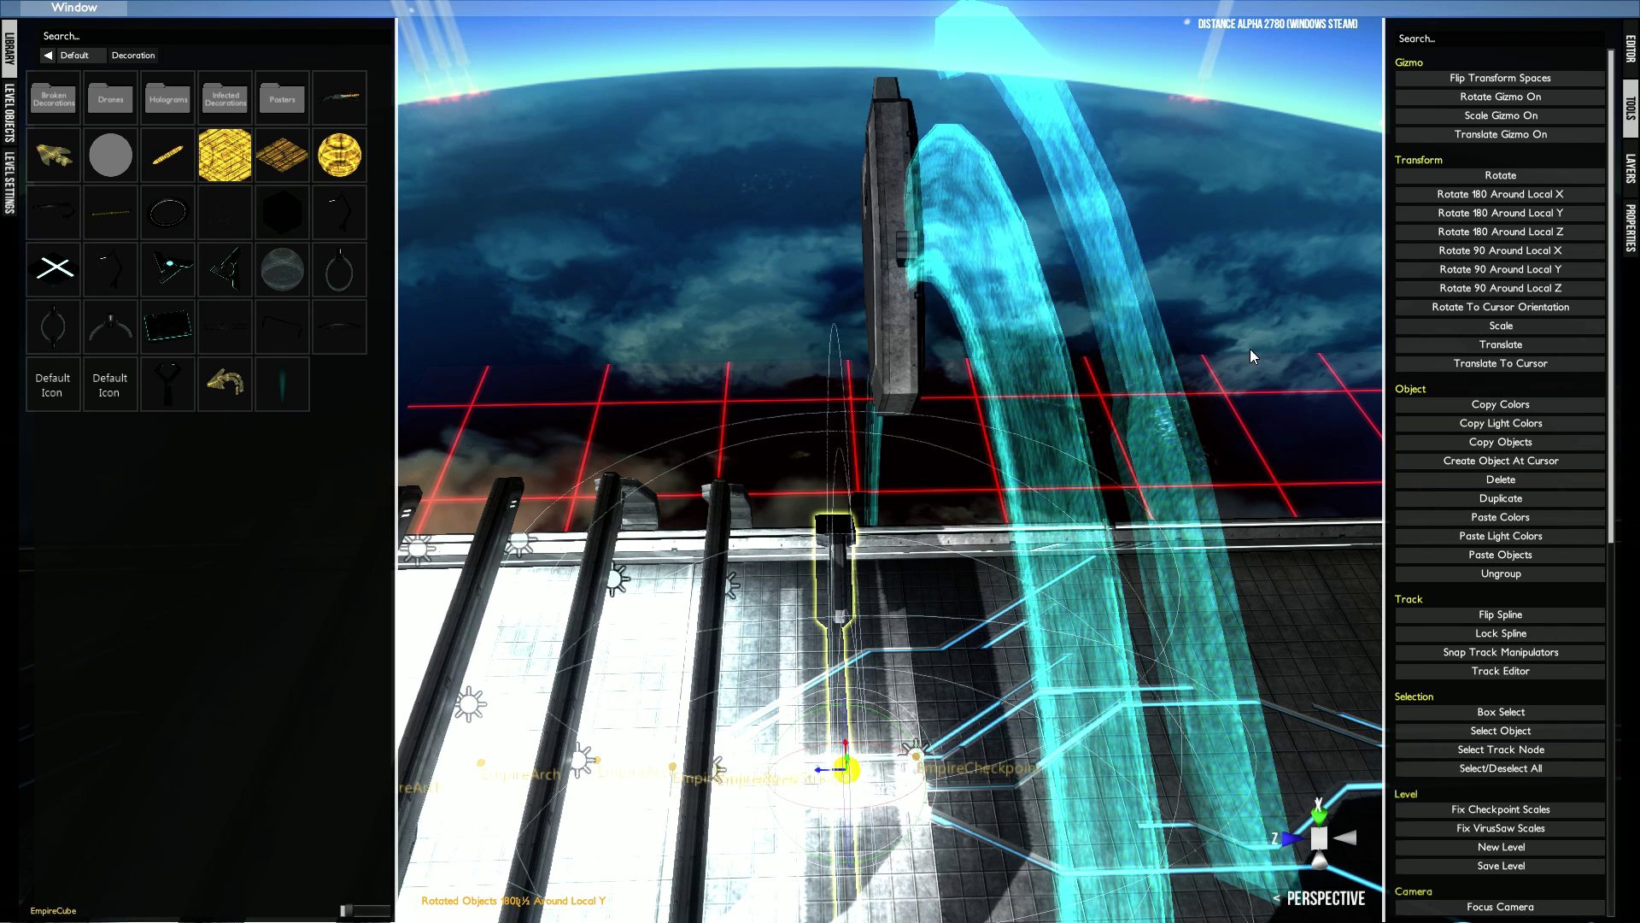
{"action": "middle_click_drag", "start_coordinate": [1264, 344], "coordinate": [1234, 350]}
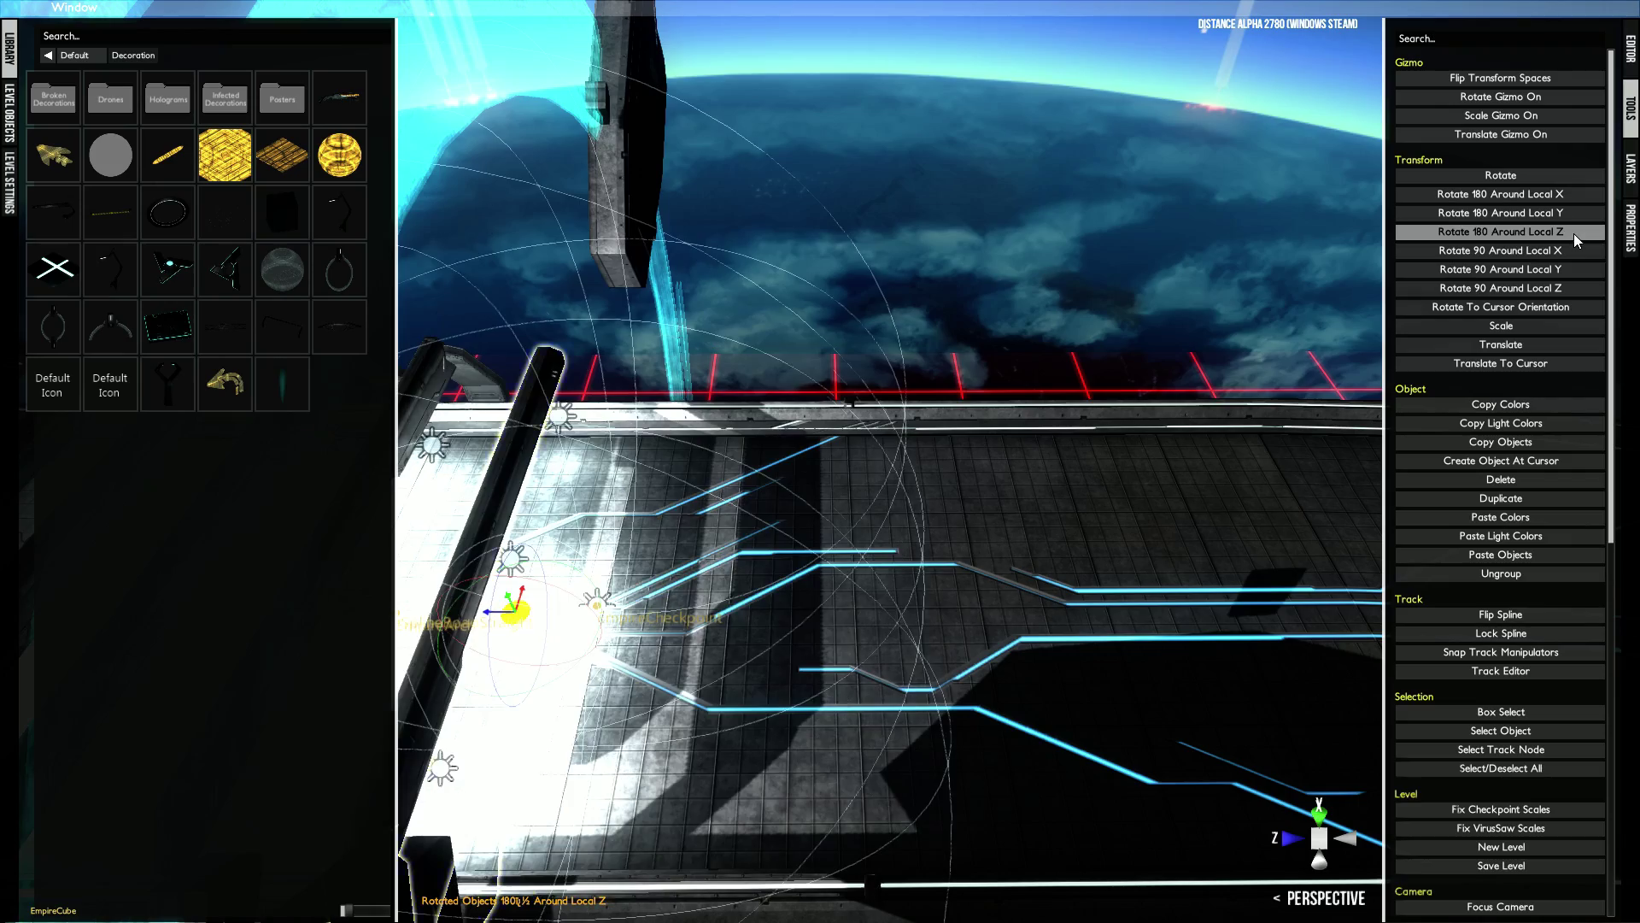
- Add an EmpireFlickerLamp on the far edge rail of the curved road, between the checkpoint and the glowing saw
{"action": "key", "text": "f"}
{"action": "right_click_drag", "start_coordinate": [928, 311], "coordinate": [930, 557]}
{"action": "key", "text": "w"}
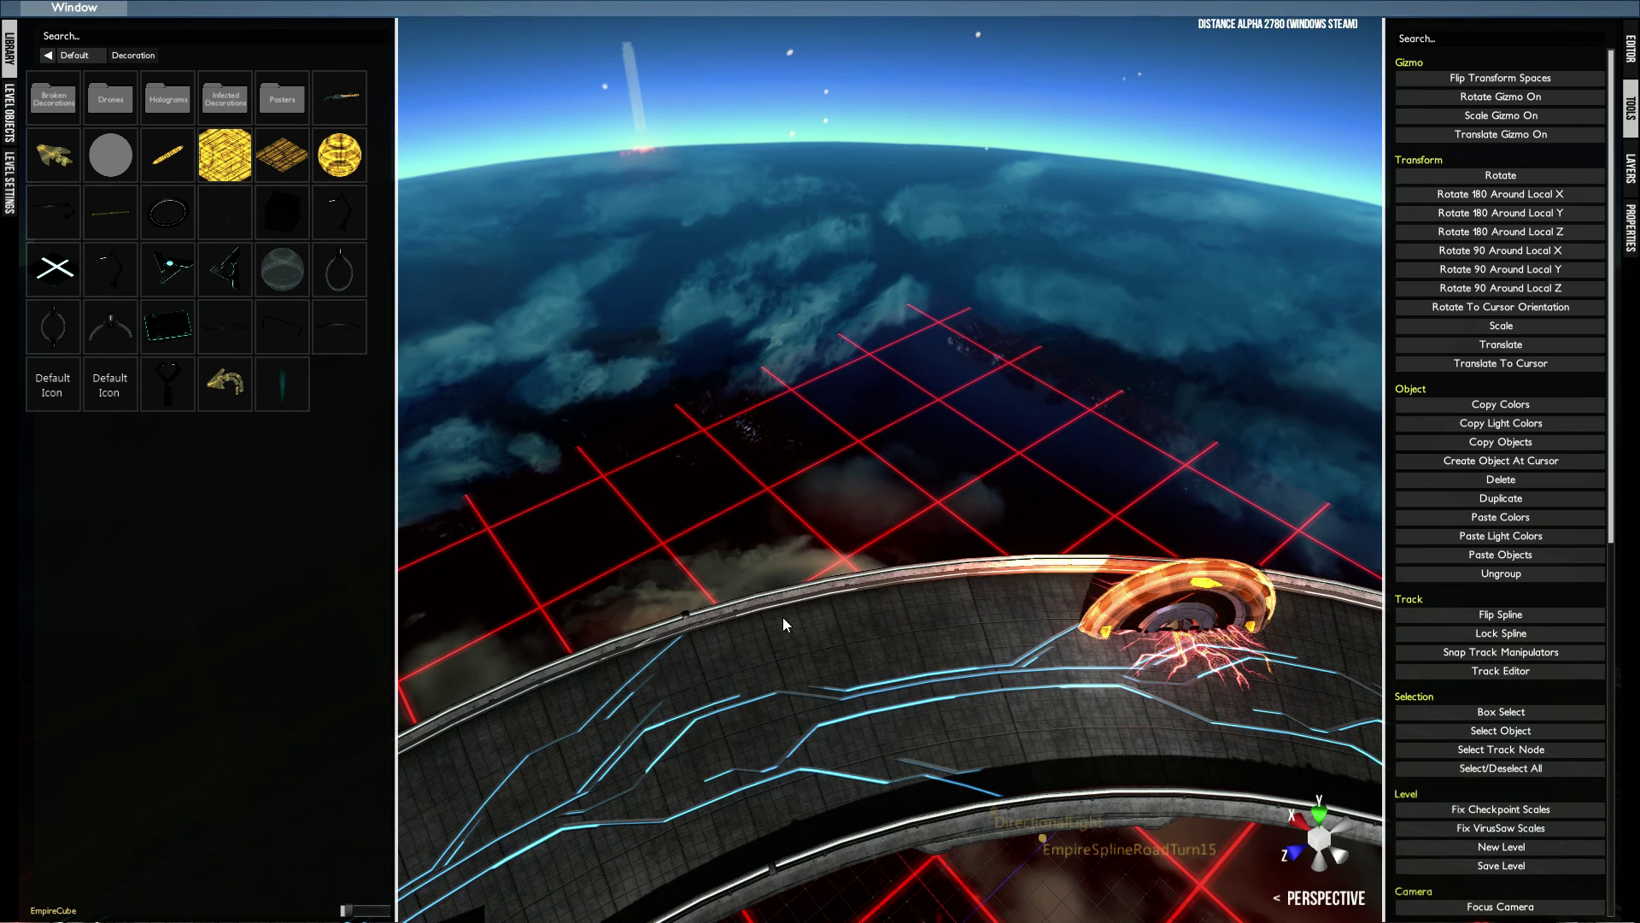
{"action": "right_click_drag", "start_coordinate": [785, 616], "coordinate": [792, 612]}
{"action": "key", "text": "a"}
{"action": "right_click_drag", "start_coordinate": [1013, 470], "coordinate": [1017, 468]}
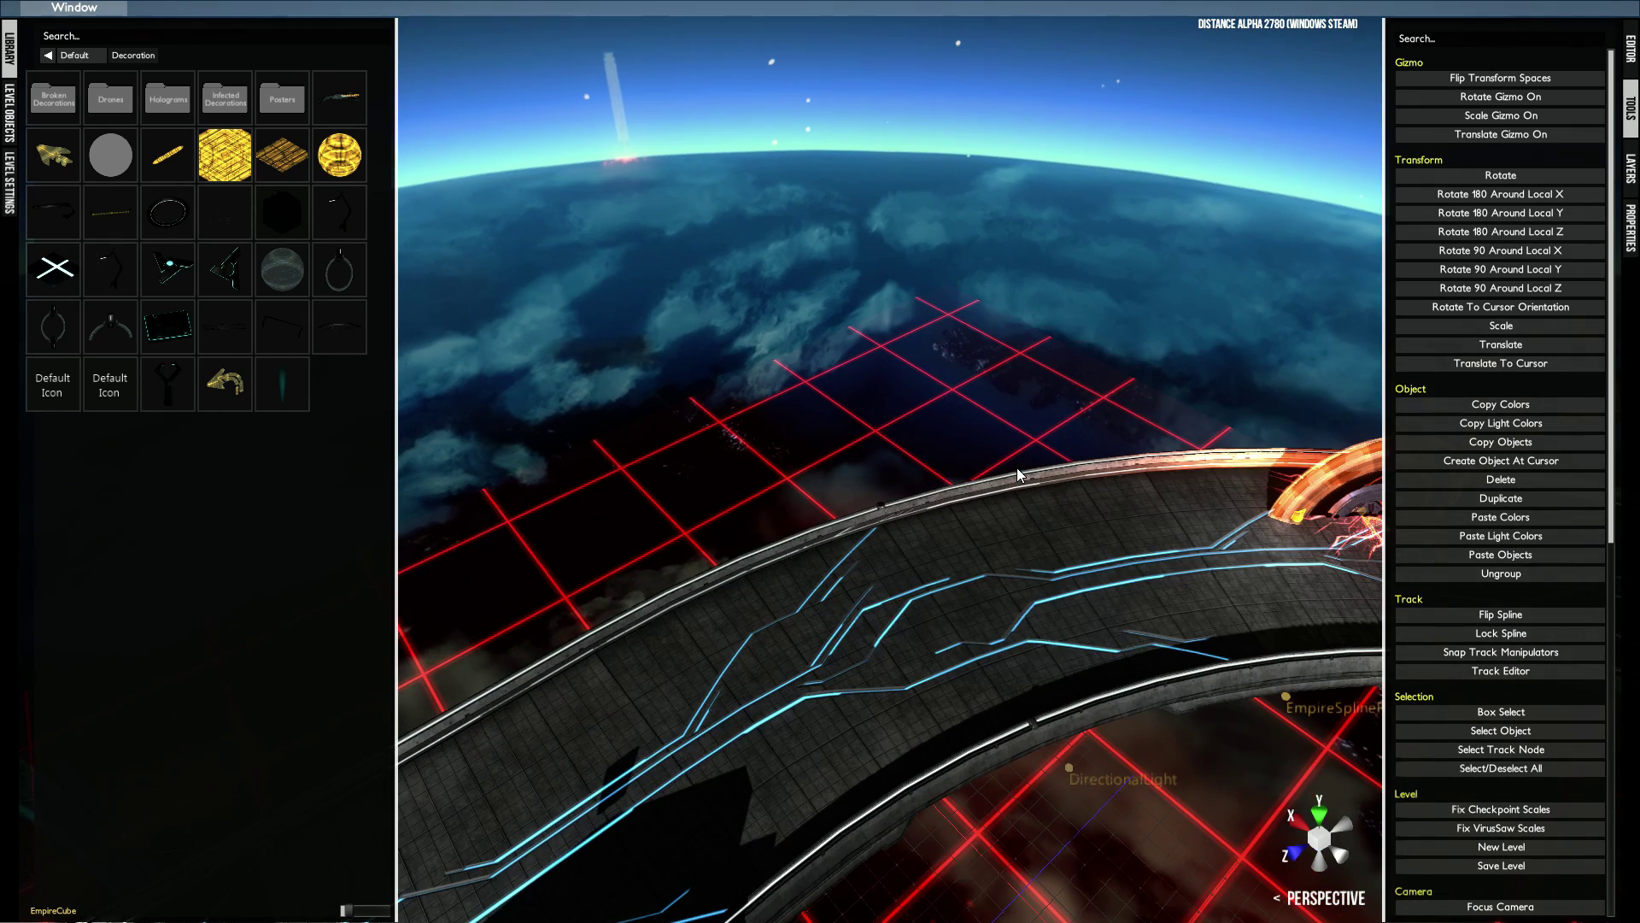
{"action": "scroll", "coordinate": [1017, 468], "scroll_direction": "up", "scroll_amount": 5}
{"action": "middle_click", "coordinate": [1035, 613]}
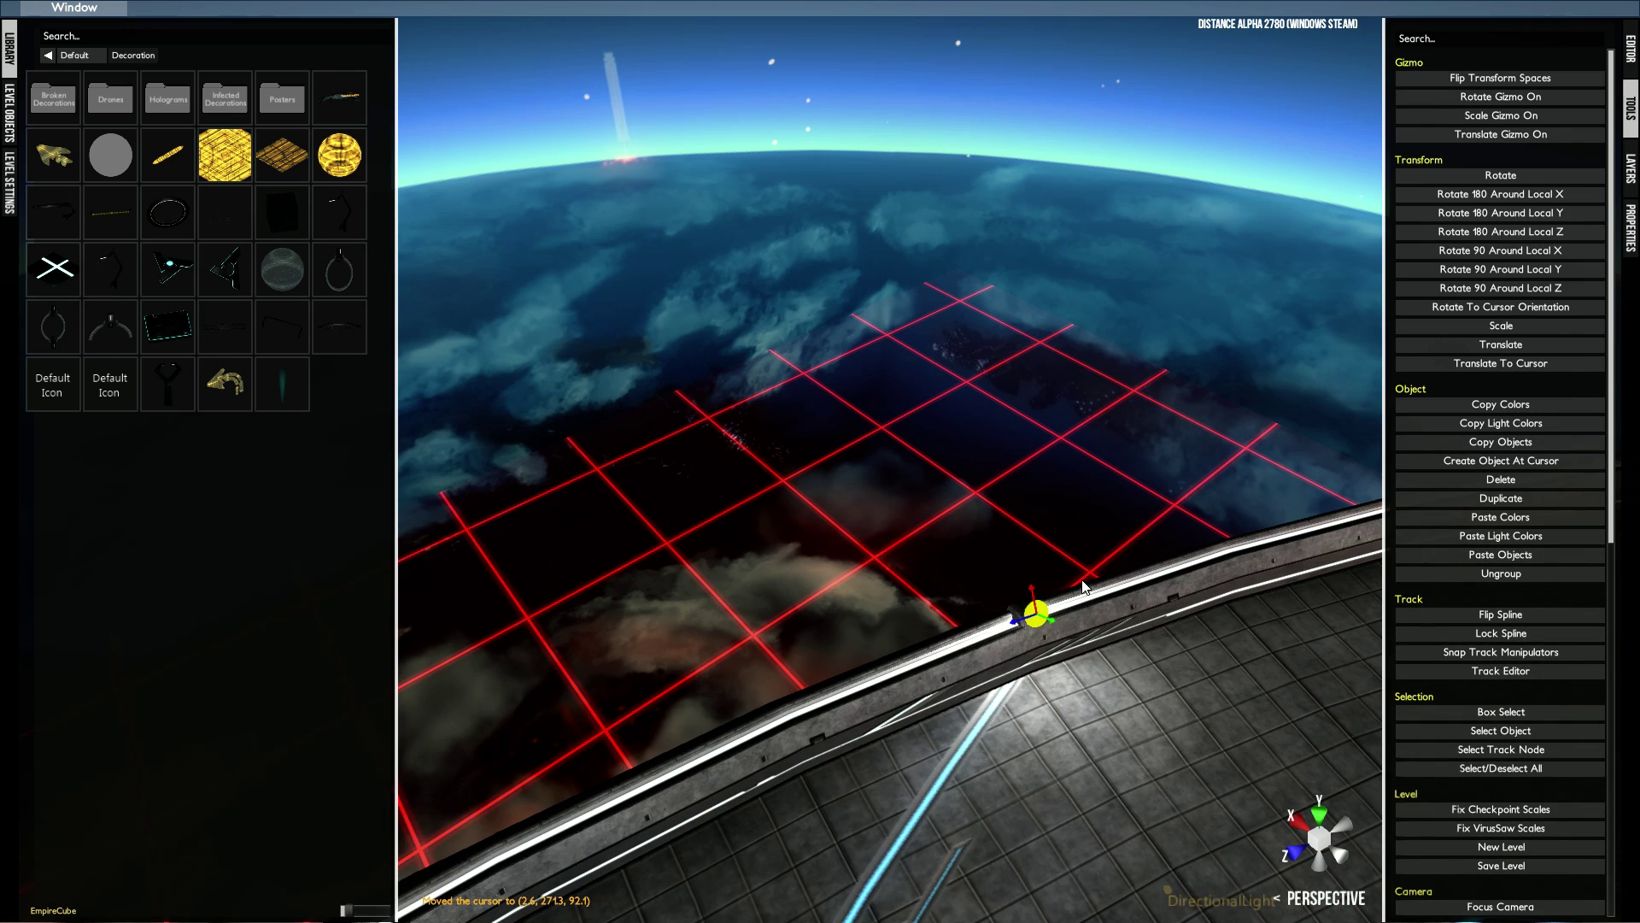
{"action": "scroll", "coordinate": [1079, 576], "scroll_direction": "down", "scroll_amount": 5}
{"action": "scroll", "coordinate": [1070, 572], "scroll_direction": "up", "scroll_amount": 5}
{"action": "right_click_drag", "start_coordinate": [1070, 571], "coordinate": [1073, 572]}
{"action": "scroll", "coordinate": [1073, 573], "scroll_direction": "down", "scroll_amount": 5}
{"action": "scroll", "coordinate": [971, 588], "scroll_direction": "up", "scroll_amount": 5}
{"action": "scroll", "coordinate": [976, 600], "scroll_direction": "down", "scroll_amount": 5}
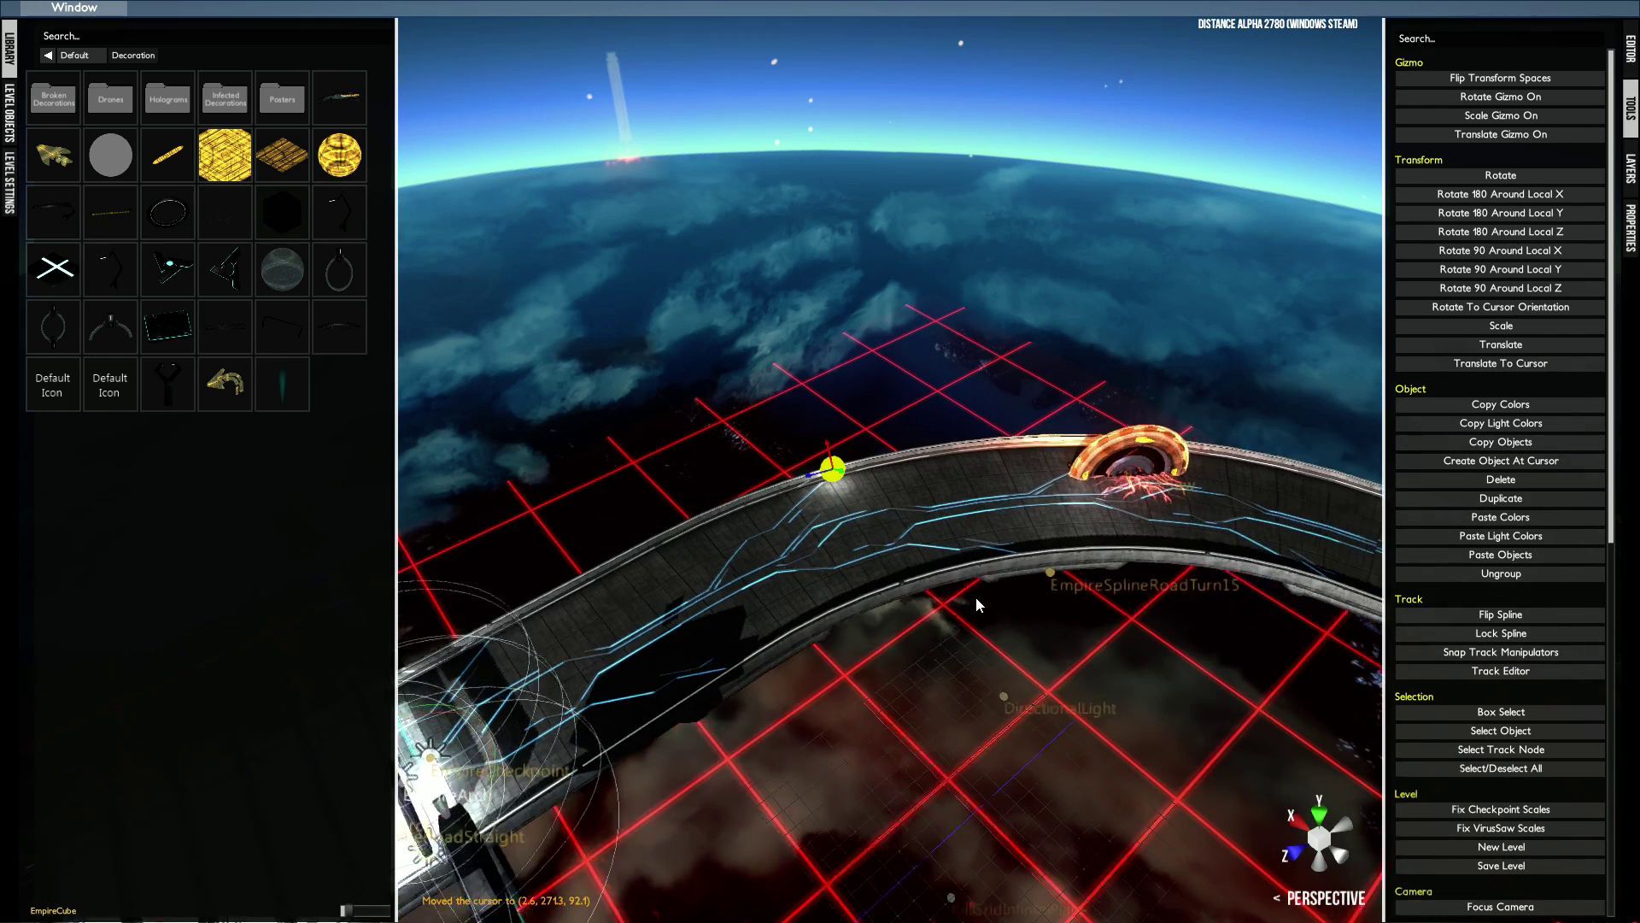
{"action": "scroll", "coordinate": [976, 600], "scroll_direction": "up", "scroll_amount": 5}
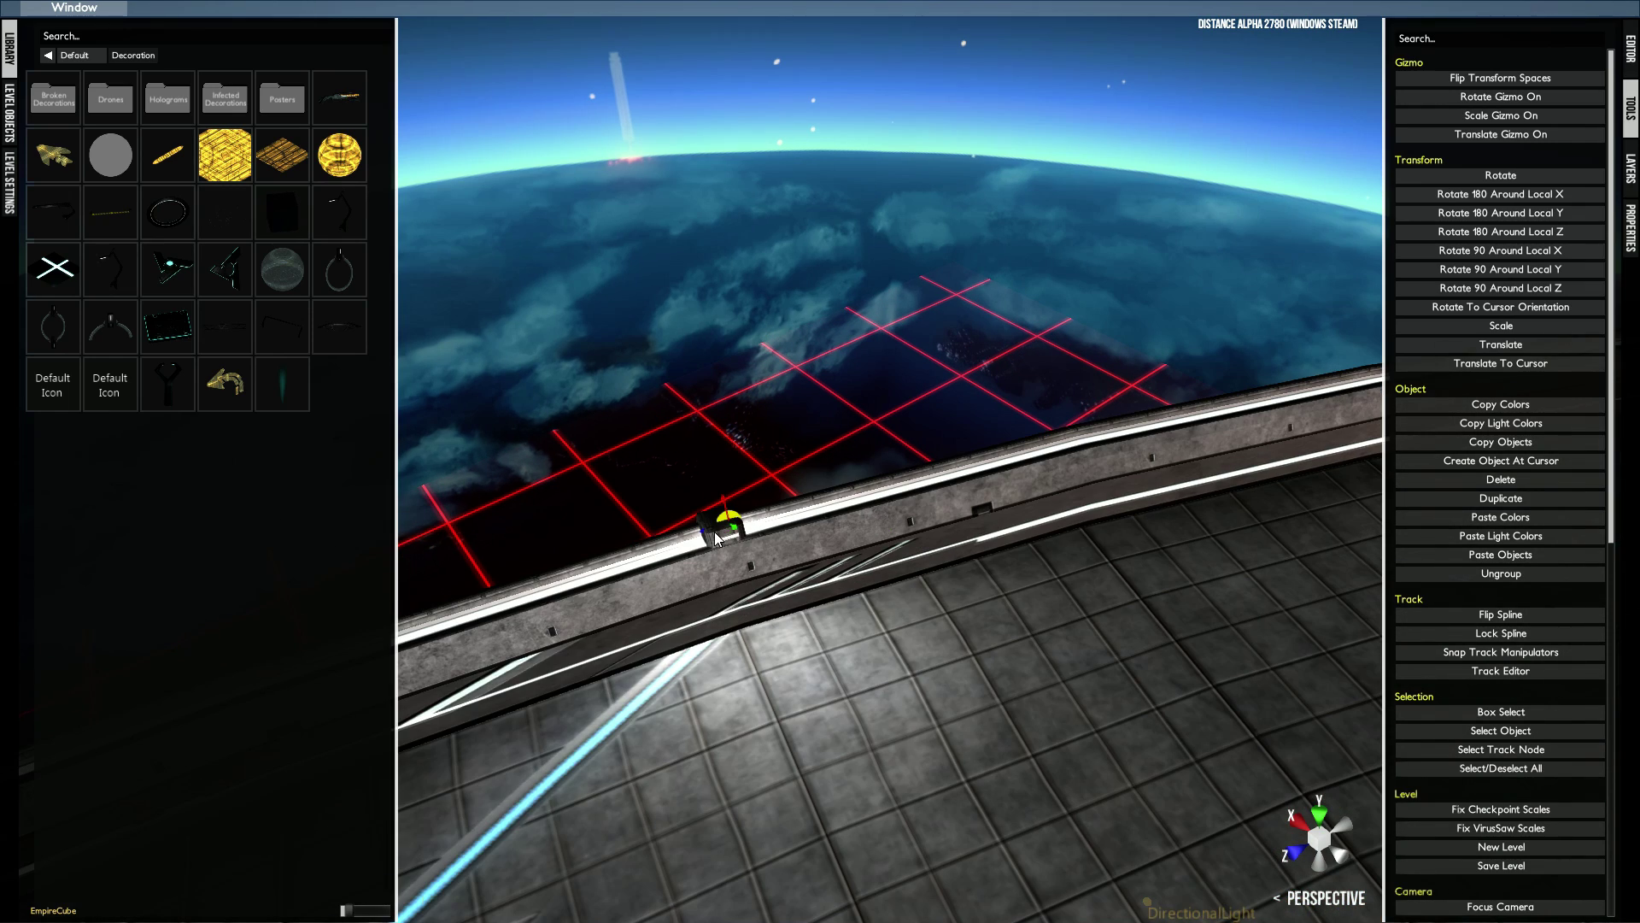
{"action": "middle_click", "coordinate": [719, 512]}
{"action": "left_click", "coordinate": [329, 206]}
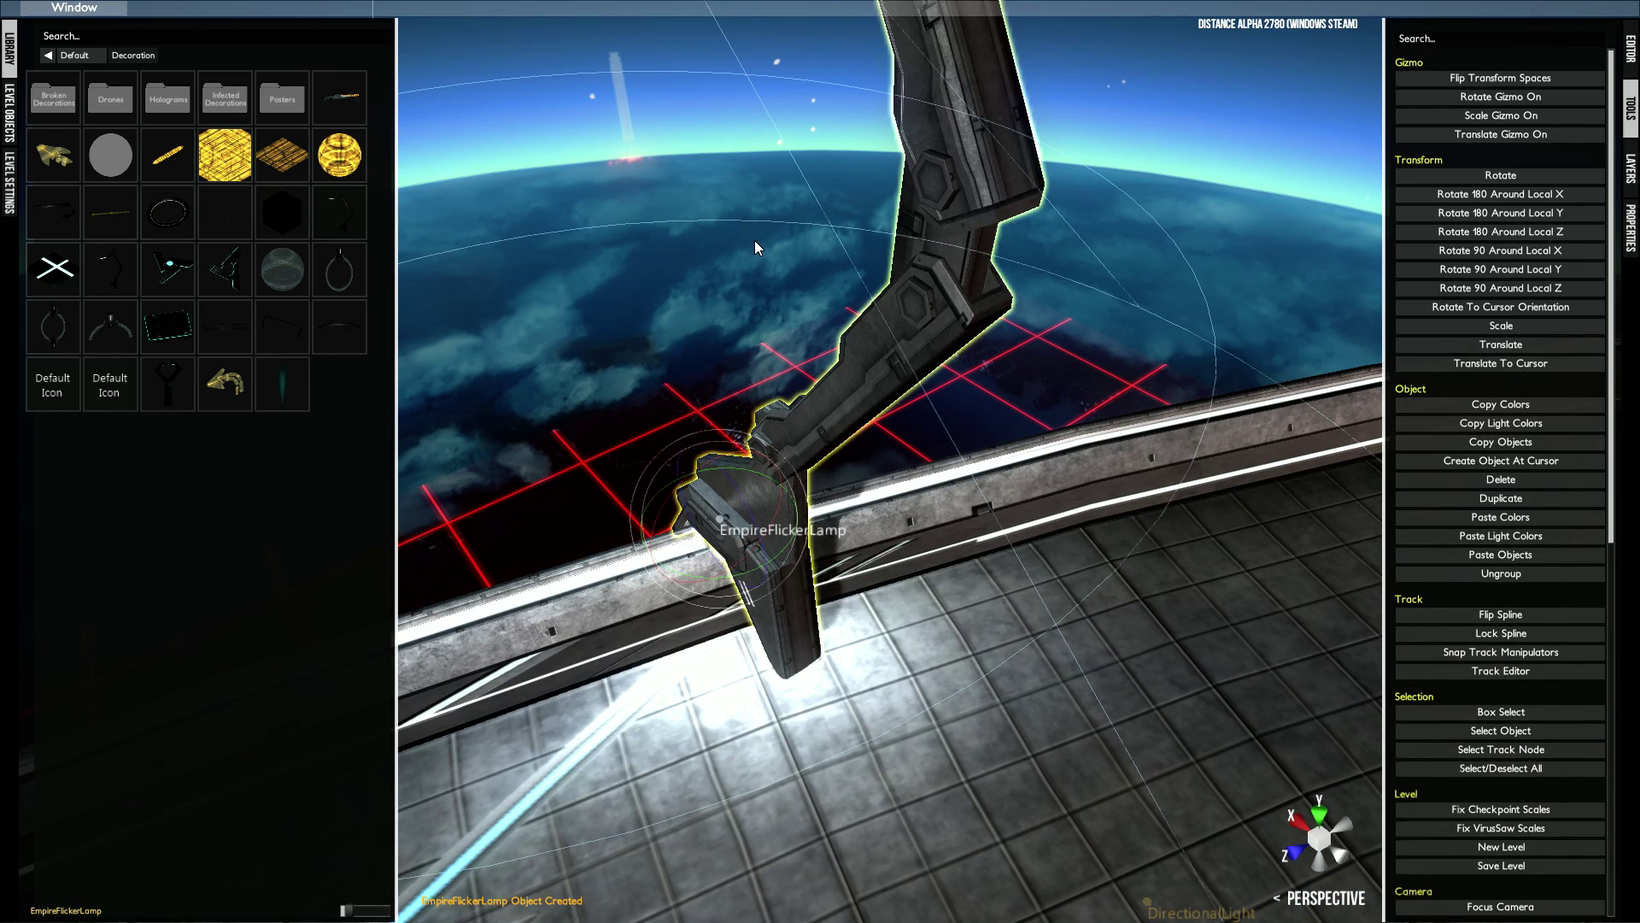
- Align the new EmpireFlickerLamp to the cursor's orientation and rotate it 180 degrees around local Y
{"action": "scroll", "coordinate": [756, 239], "scroll_direction": "down", "scroll_amount": 5}
{"action": "scroll", "coordinate": [756, 239], "scroll_direction": "up", "scroll_amount": 5}
{"action": "scroll", "coordinate": [813, 375], "scroll_direction": "down", "scroll_amount": 3}
{"action": "key", "text": "shift+r"}
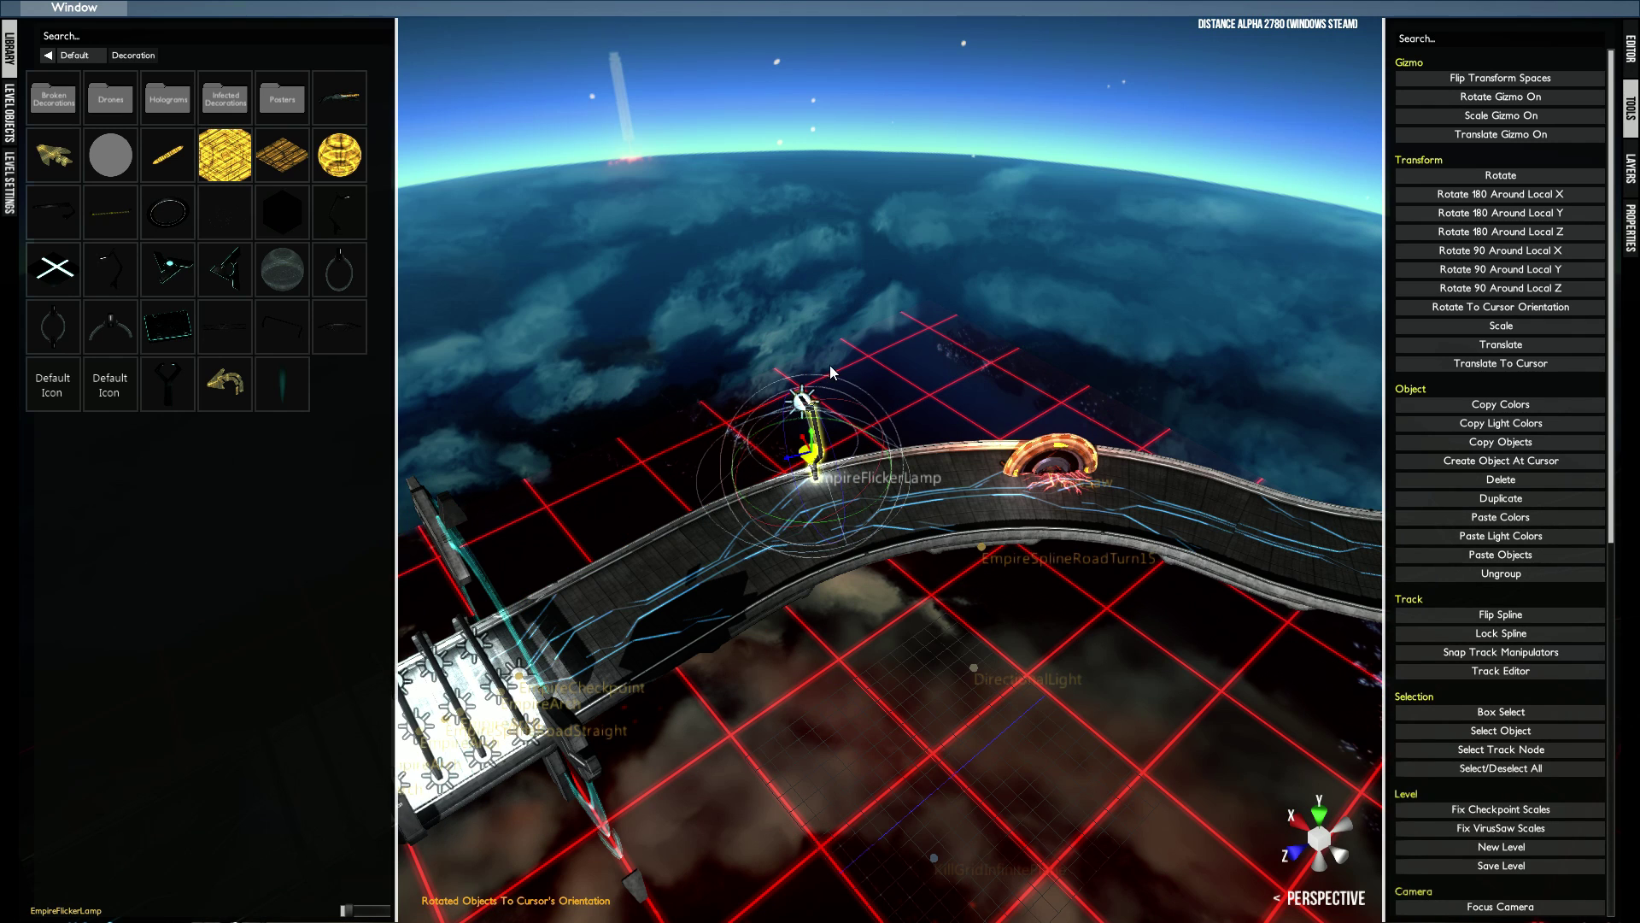
{"action": "left_click", "coordinate": [1495, 218]}
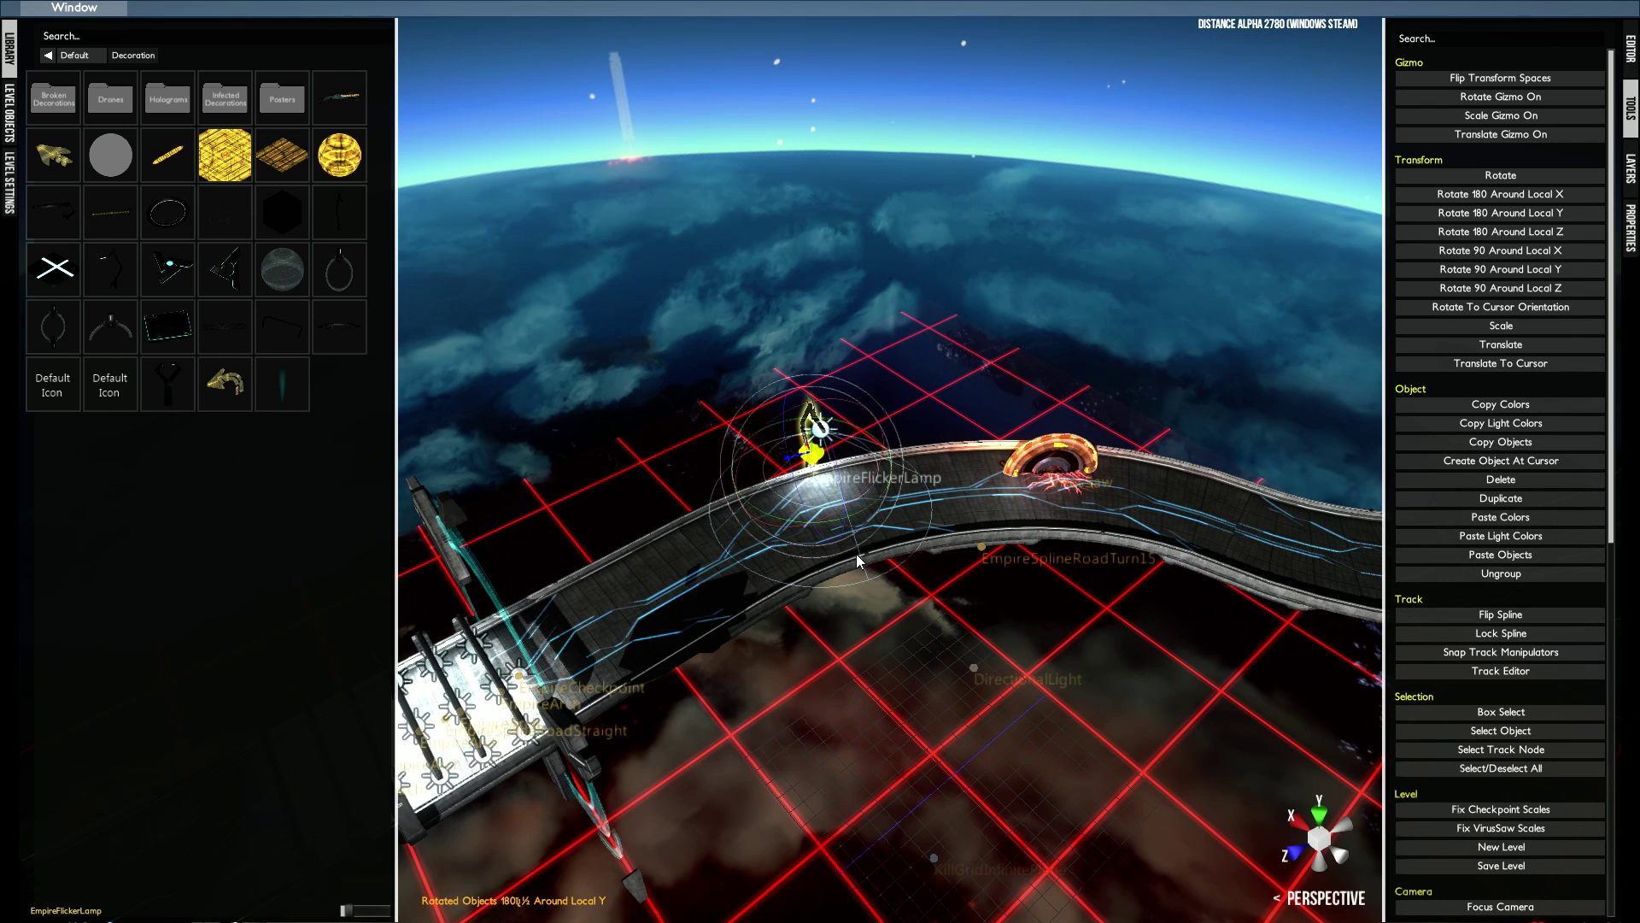
{"action": "left_click_drag", "start_coordinate": [867, 553], "coordinate": [875, 553], "text": "alt"}
{"action": "middle_click", "coordinate": [883, 552]}
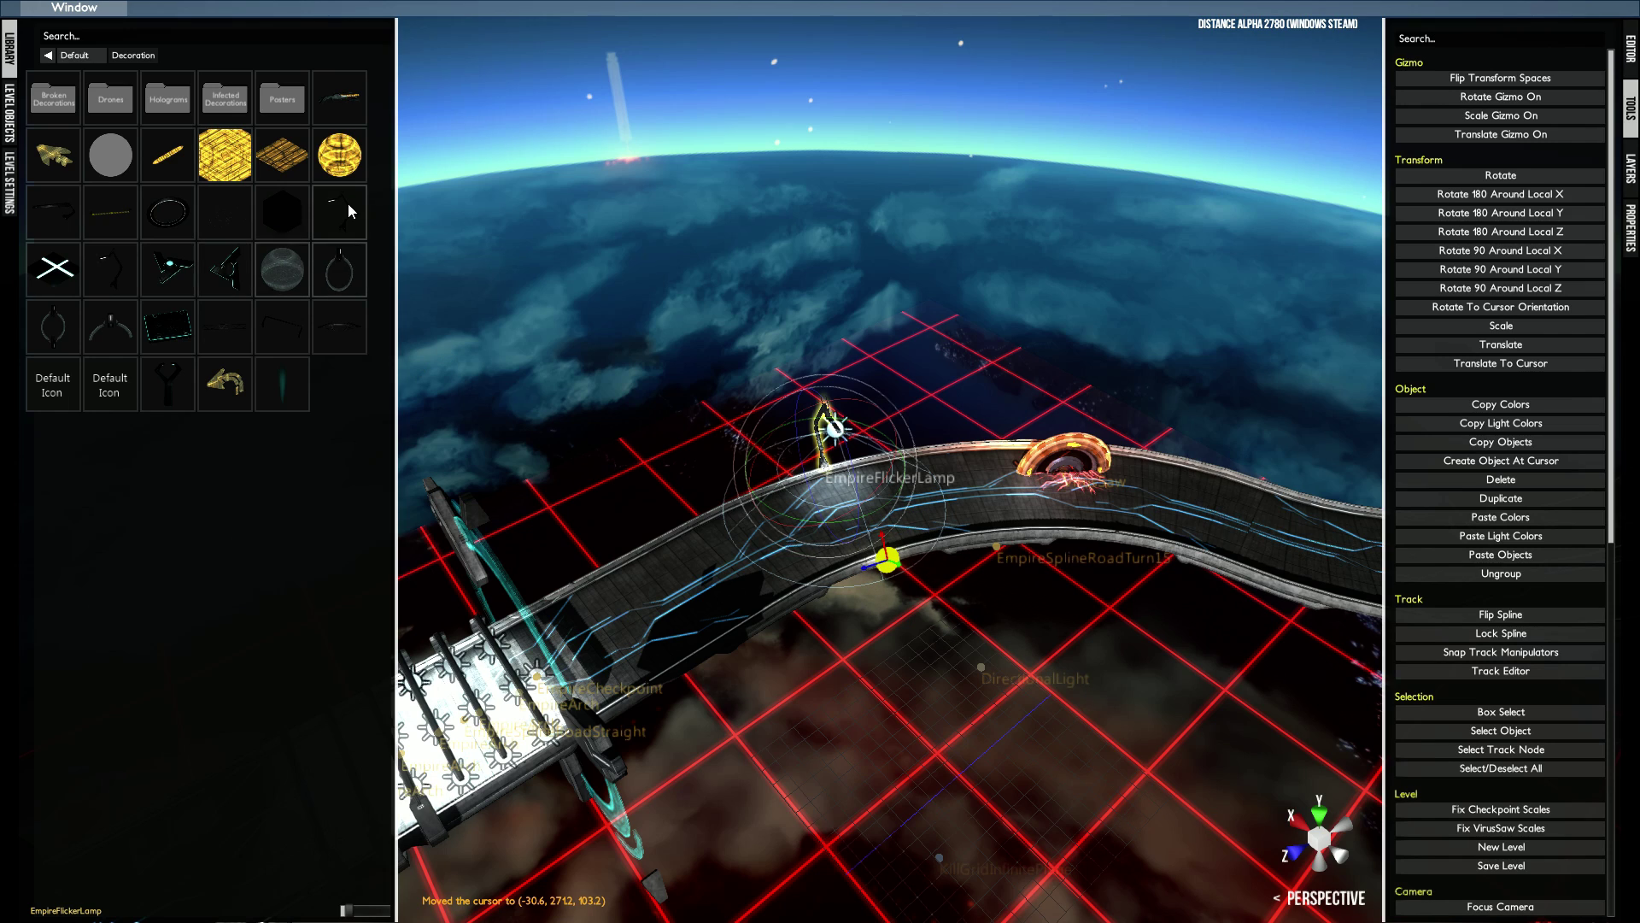
{"action": "key", "text": "shift+t"}
{"action": "key", "text": "shift+r"}
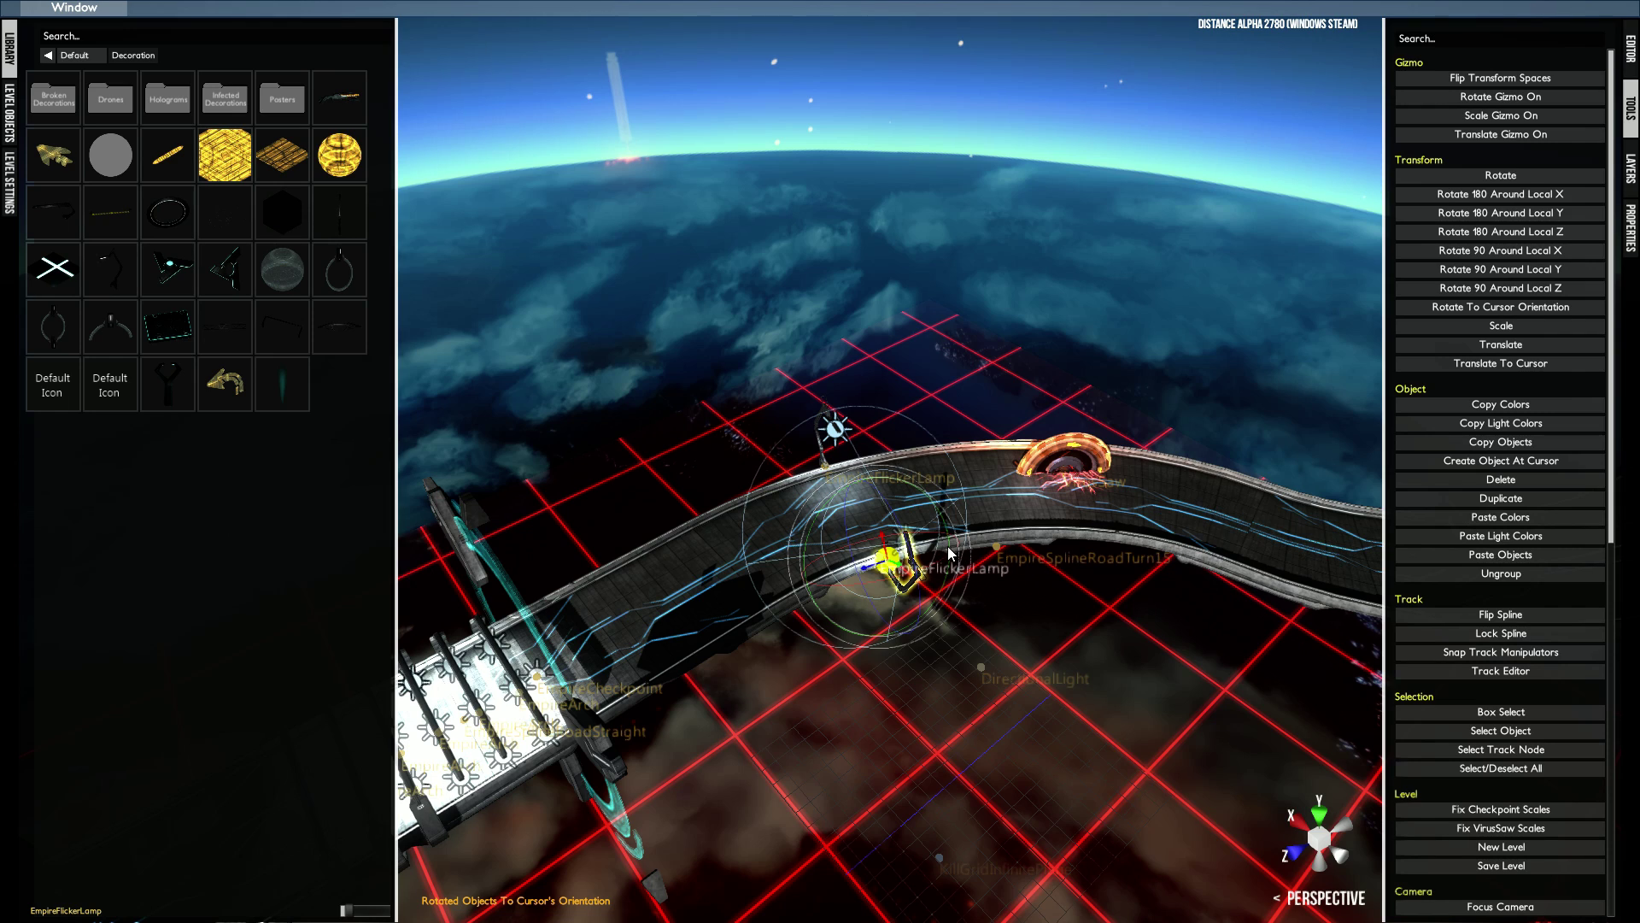
{"action": "key", "text": "ctrl+z"}
{"action": "key", "text": "ctrl+z"}
{"action": "key", "text": "ctrl+z"}
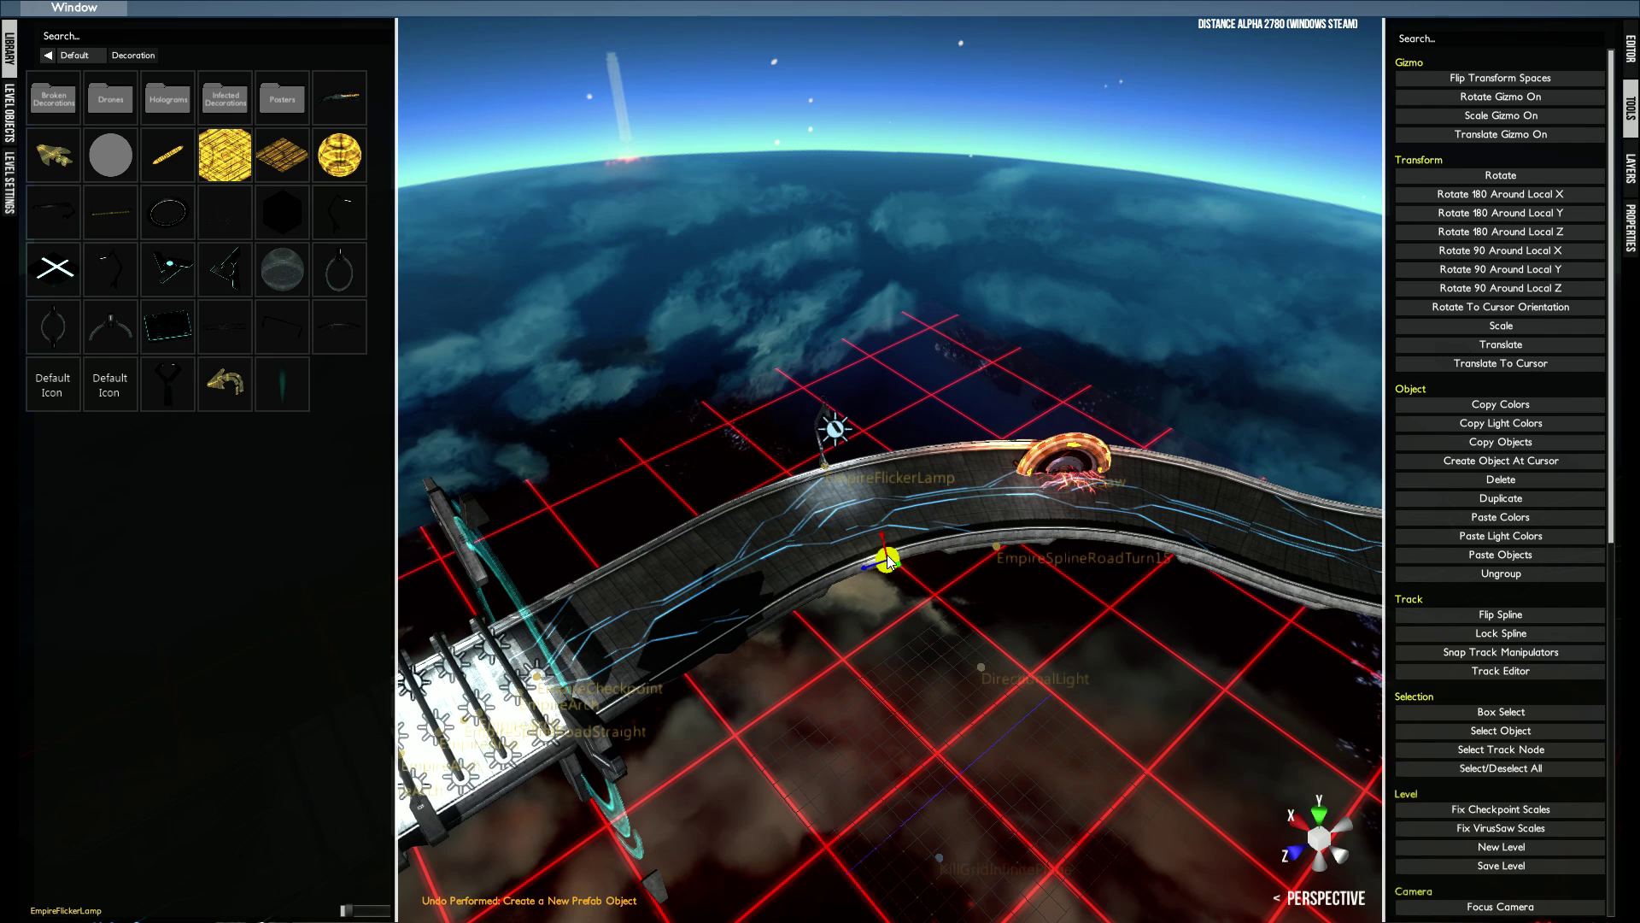
- Add a second EmpireFlickerLamp on the opposite road edge at about (-30.6, 271.4, 102.1), aligned to the cursor's orientation
{"action": "middle_click", "coordinate": [935, 521]}
{"action": "middle_click", "coordinate": [881, 553]}
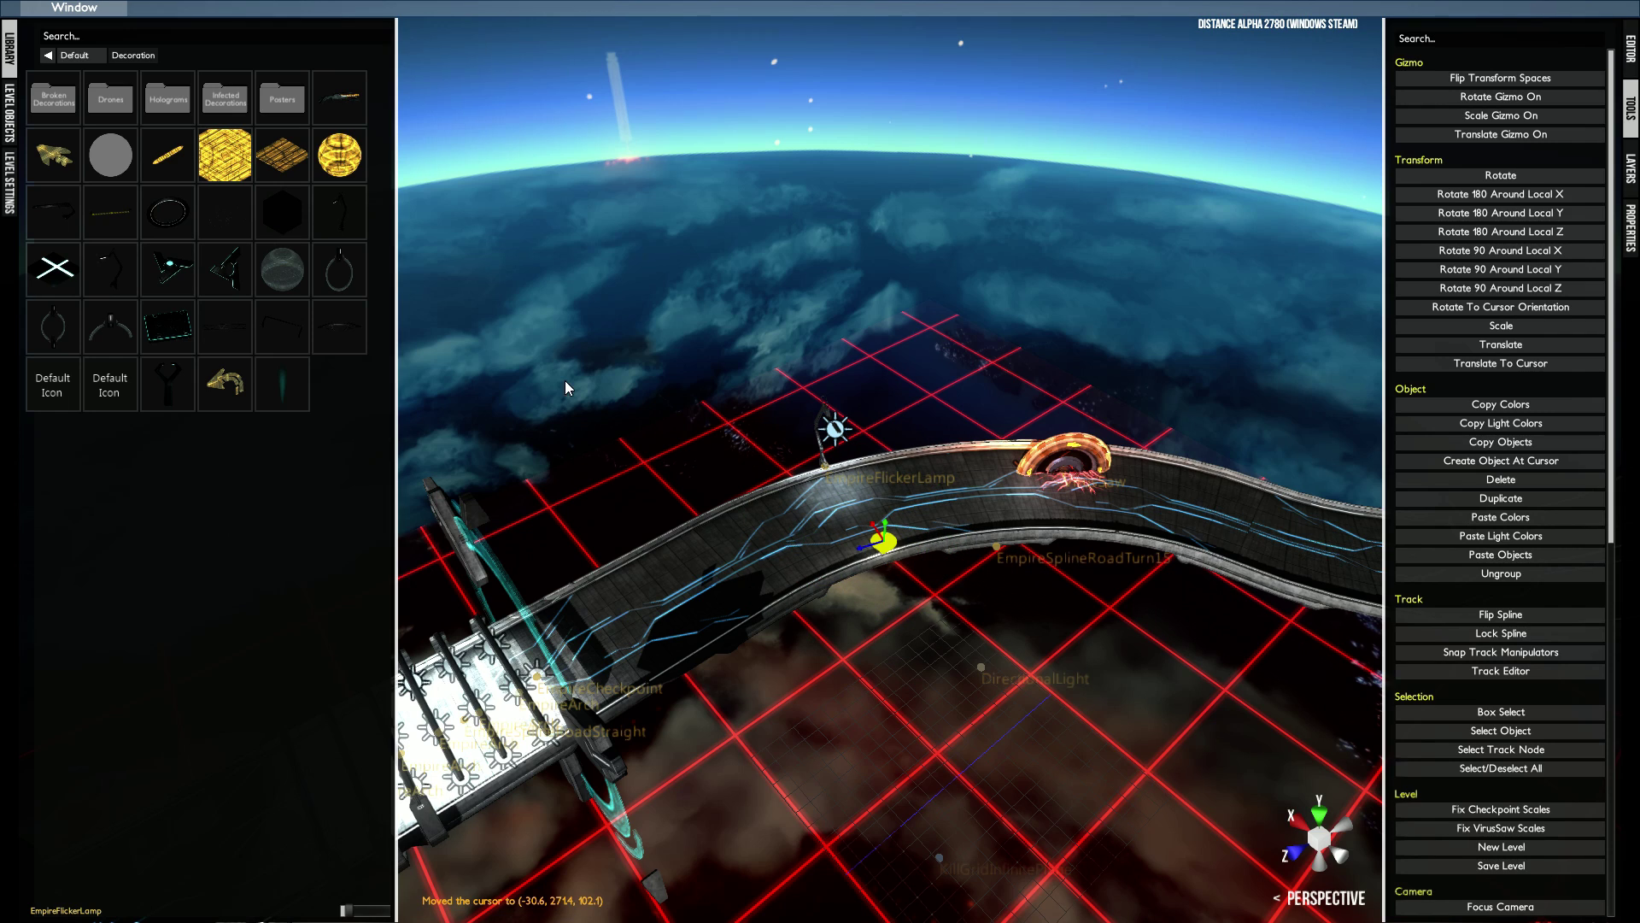
{"action": "left_click", "coordinate": [341, 219]}
{"action": "key", "text": "shift+r"}
- Add a pillar on the road at about (-94.2, 269.0, 15.0) and another between the two EmpirePopUps, each aligned to the cursor's orientation
{"action": "left_click_drag", "start_coordinate": [932, 530], "coordinate": [627, 378], "text": "alt"}
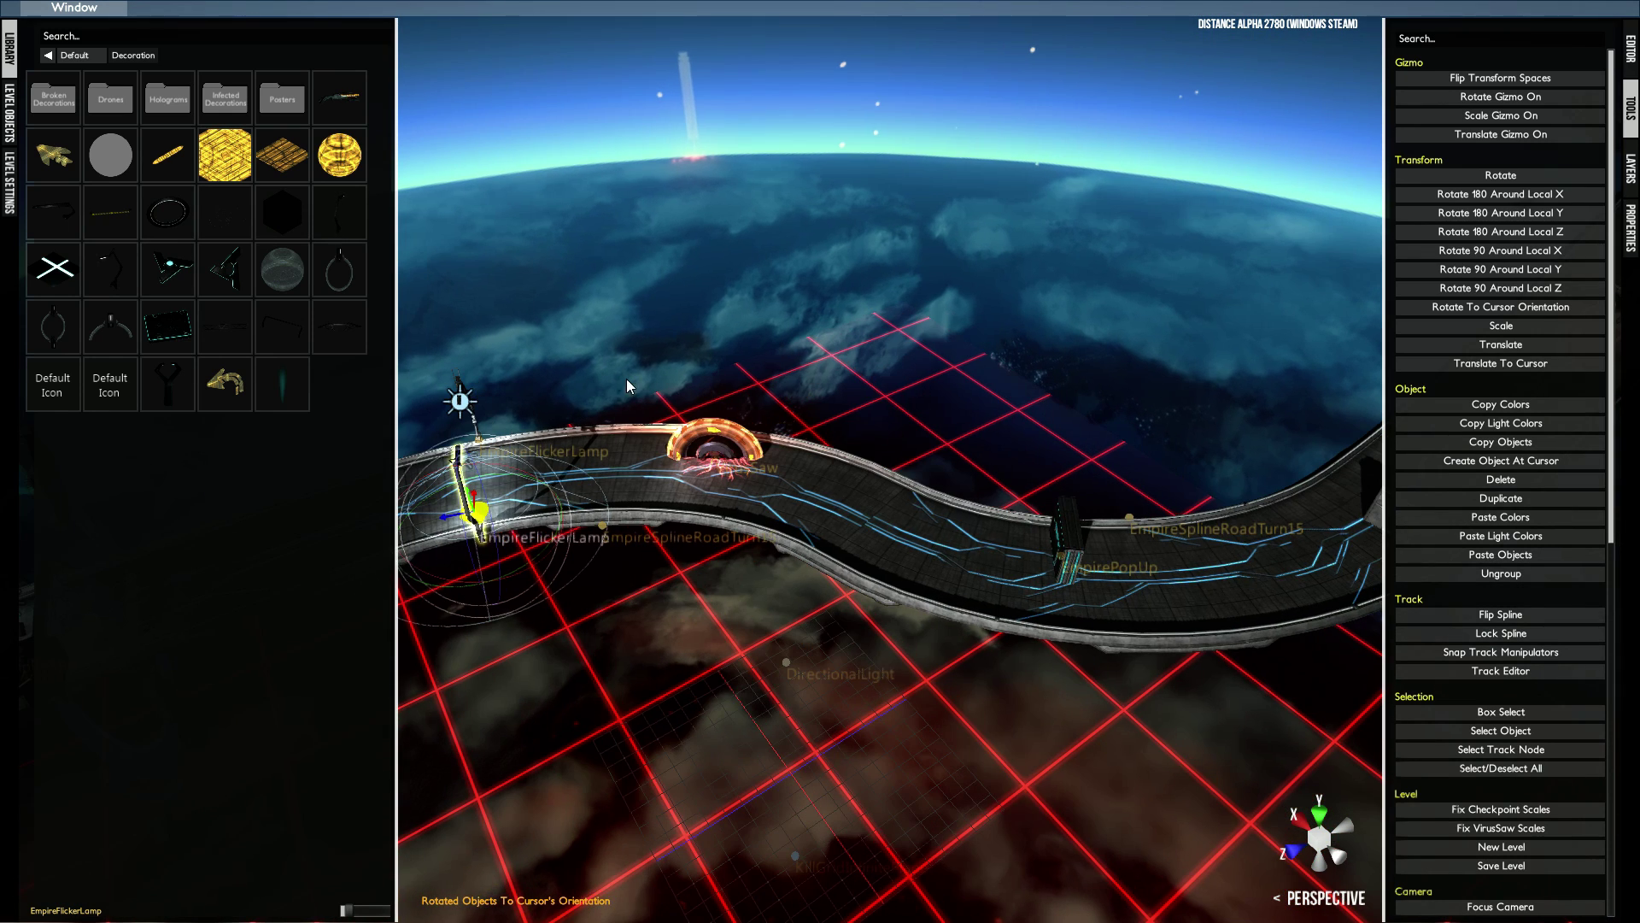
{"action": "middle_click", "coordinate": [931, 542]}
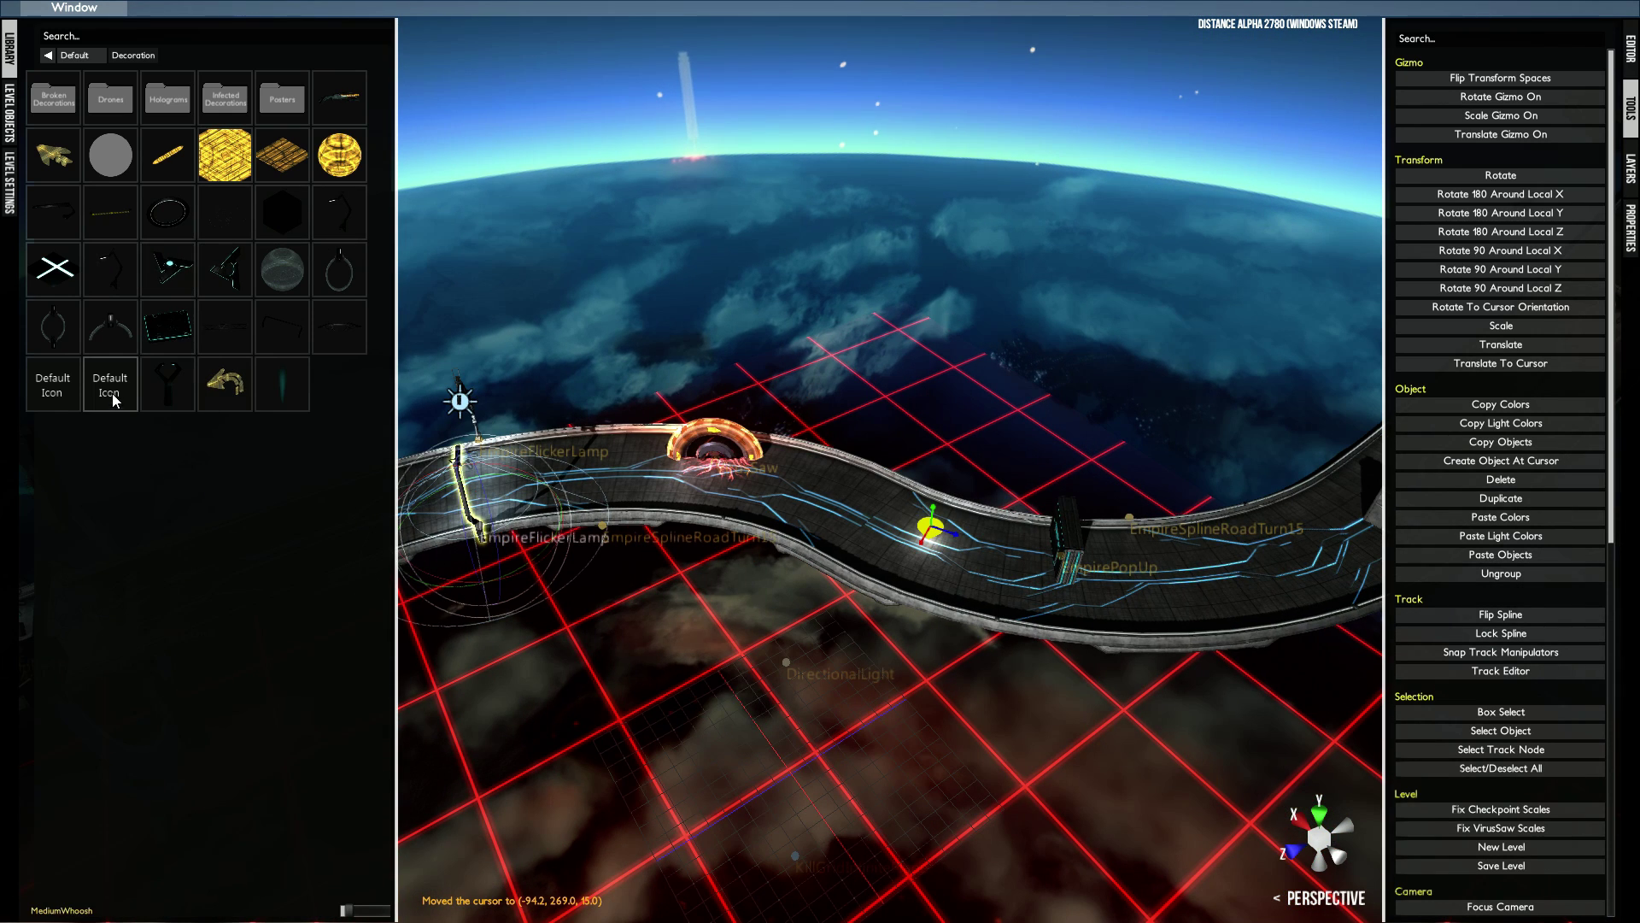
{"action": "left_click", "coordinate": [187, 377]}
{"action": "key", "text": "shift+r"}
{"action": "left_click_drag", "start_coordinate": [1104, 564], "coordinate": [681, 504], "text": "alt"}
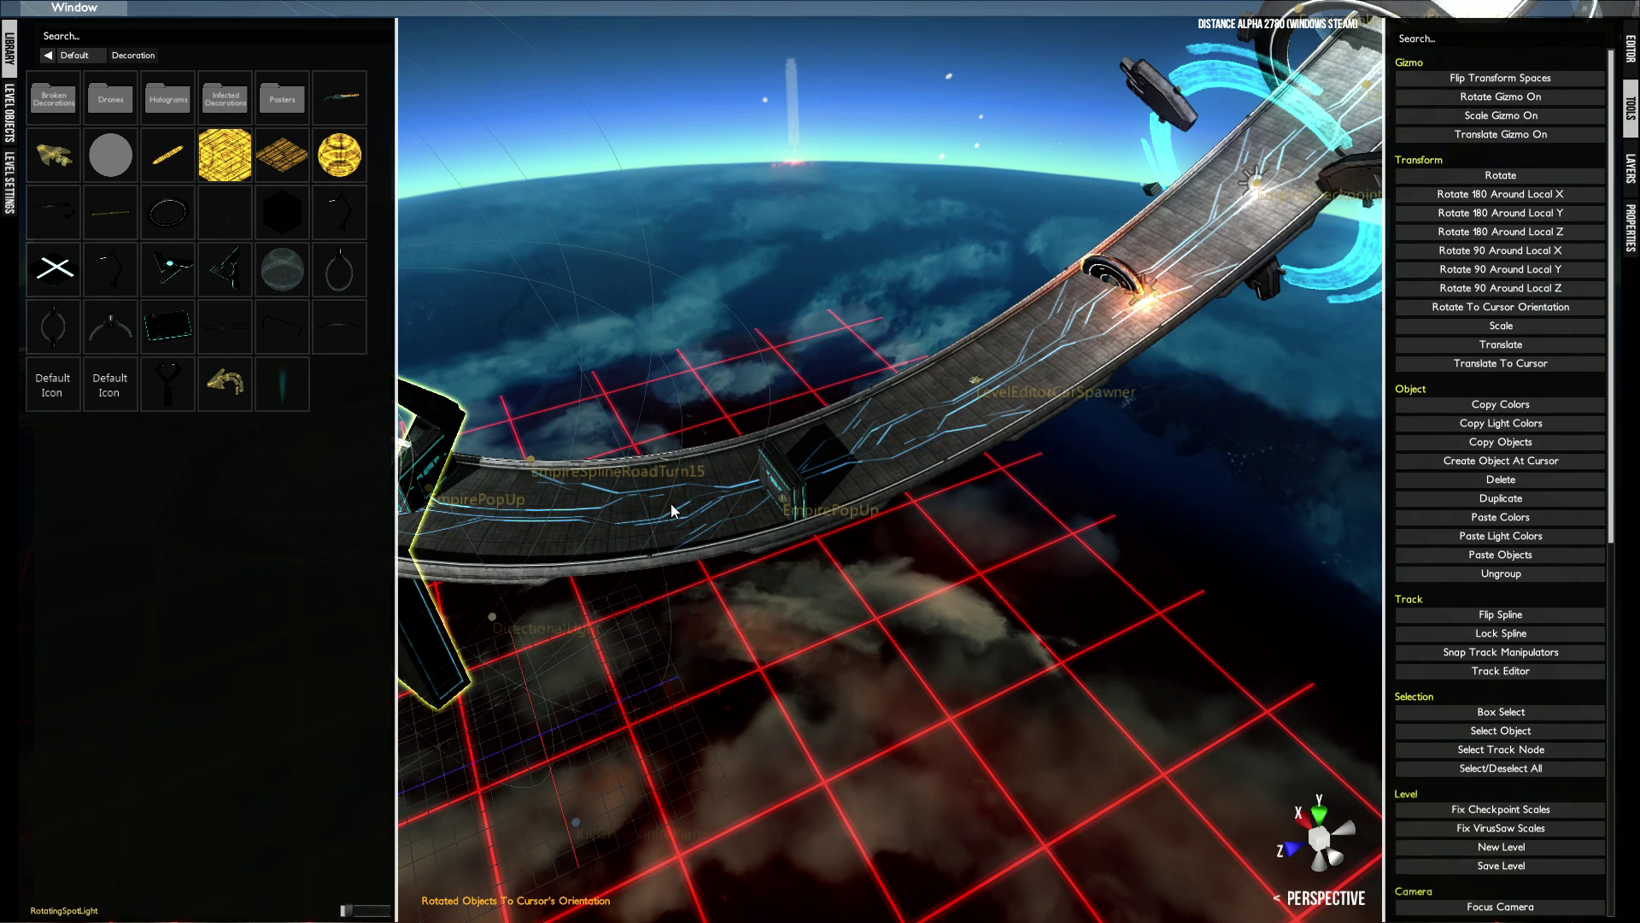
{"action": "middle_click", "coordinate": [672, 510]}
{"action": "left_click", "coordinate": [167, 384]}
{"action": "key", "text": "shift+r"}
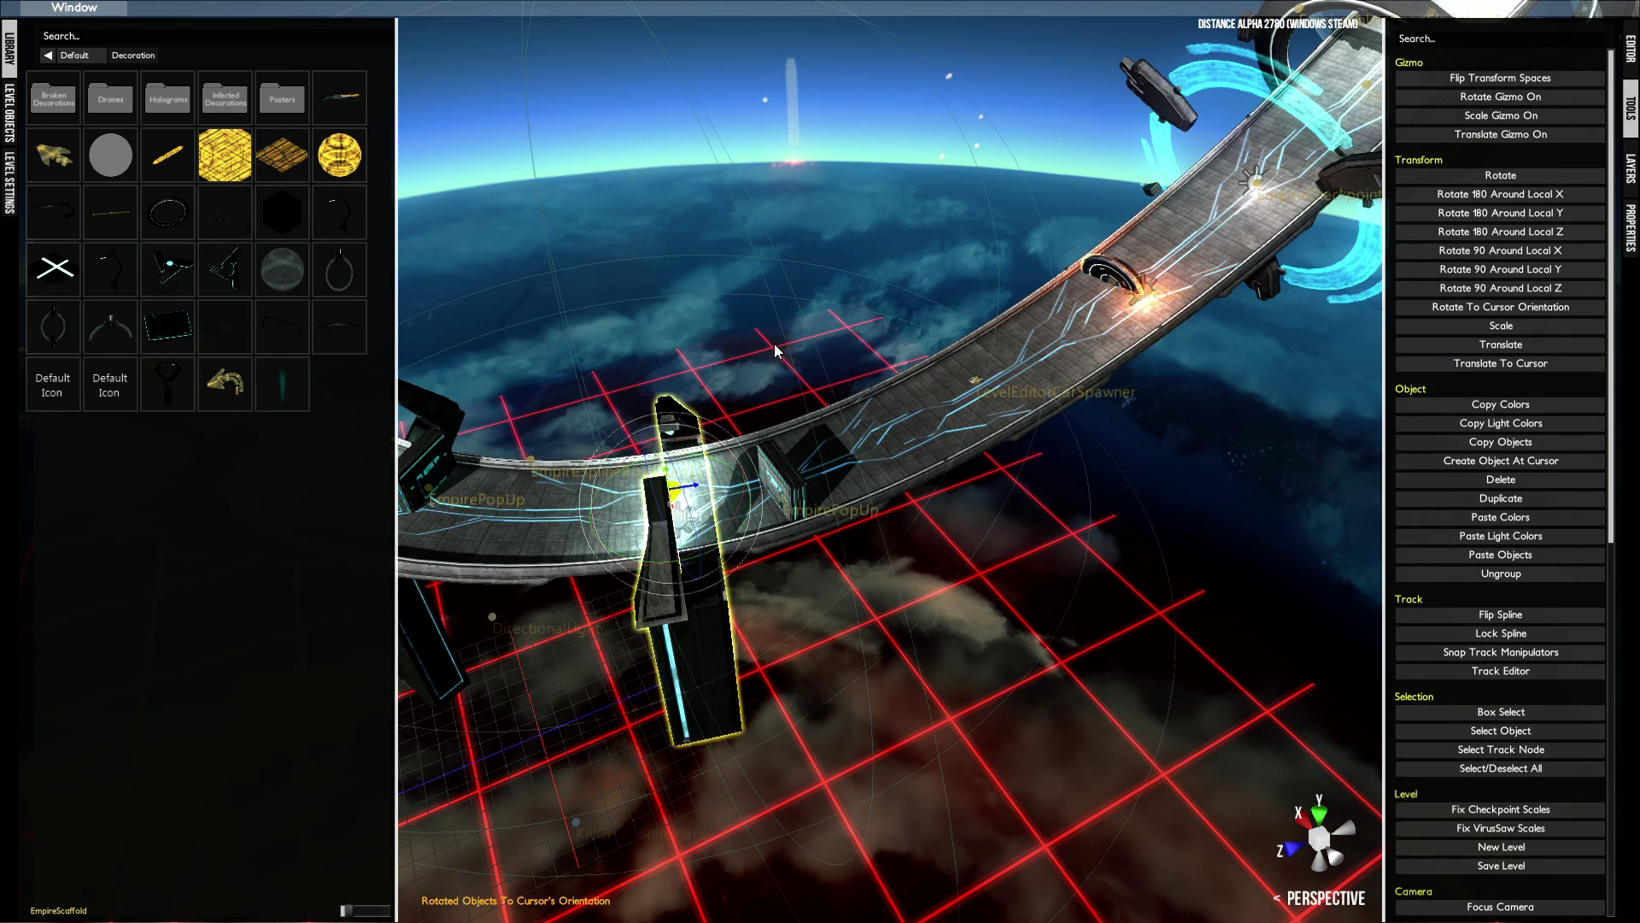
- Add two more pillars farther up the road, the last at about (-152.4, 284.7, -164.4), each aligned to the cursor's orientation
{"action": "middle_click", "coordinate": [891, 445]}
{"action": "left_click", "coordinate": [167, 384]}
{"action": "key", "text": "shift+r"}
{"action": "right_click_drag", "start_coordinate": [753, 375], "coordinate": [956, 383]}
{"action": "middle_click", "coordinate": [936, 485]}
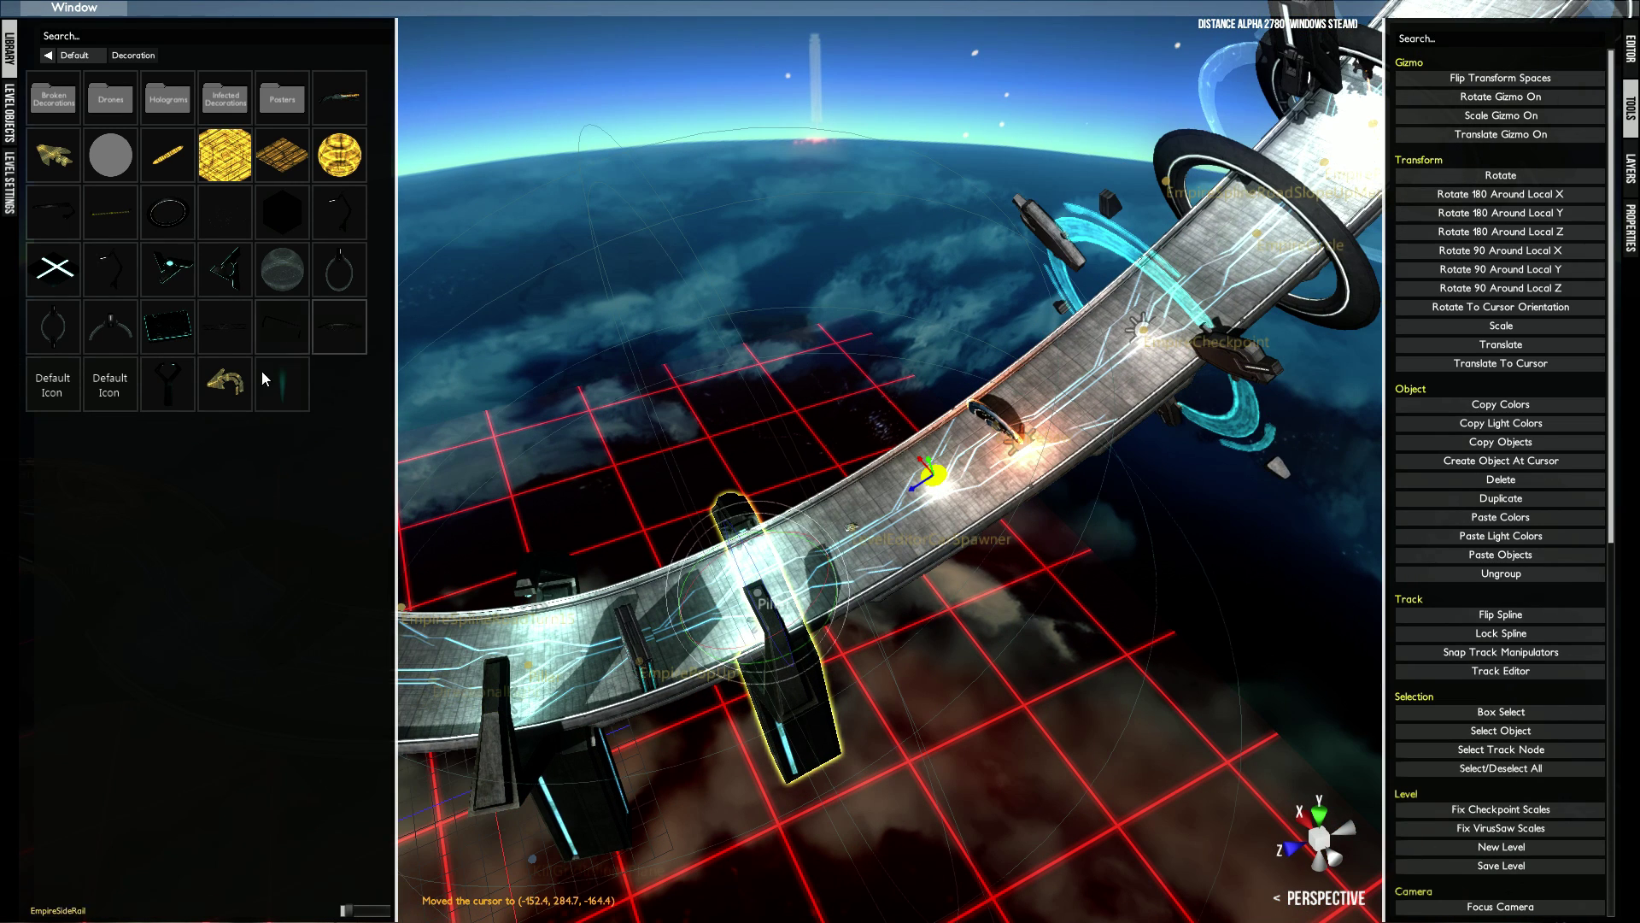
{"action": "left_click", "coordinate": [171, 405]}
{"action": "key", "text": "shift+r"}
- Add a RotatingSpotLight on top of the middle pillar at about (-136.8, 285.8, -60.5) and scale it up by about 4.34
{"action": "right_click_drag", "start_coordinate": [540, 399], "coordinate": [745, 547]}
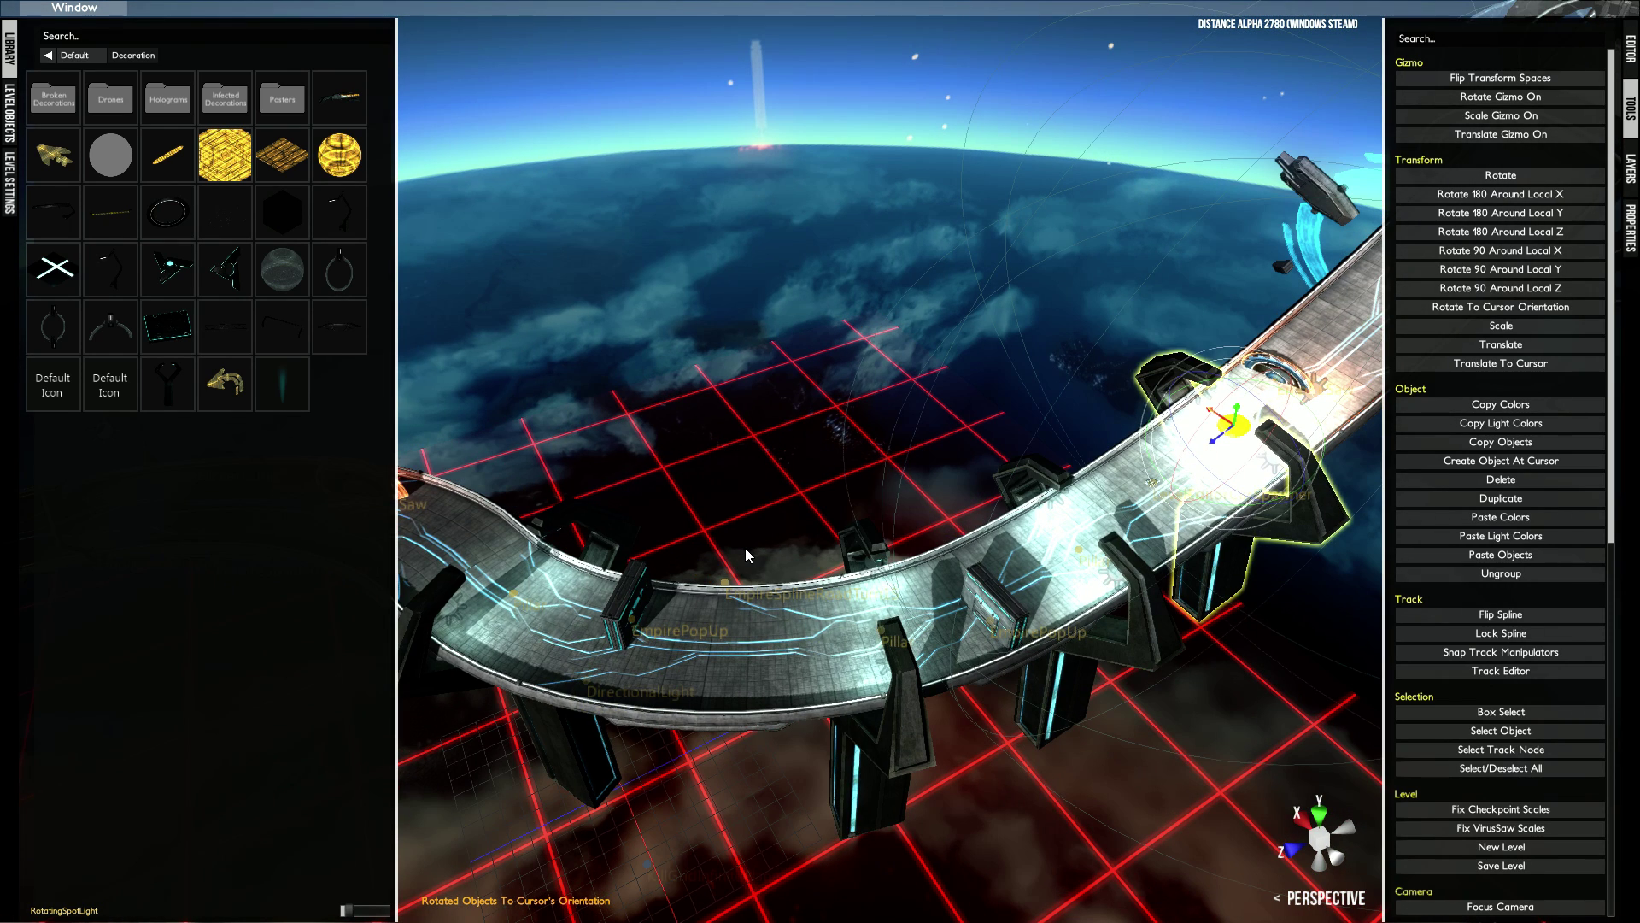
{"action": "middle_click", "coordinate": [873, 550]}
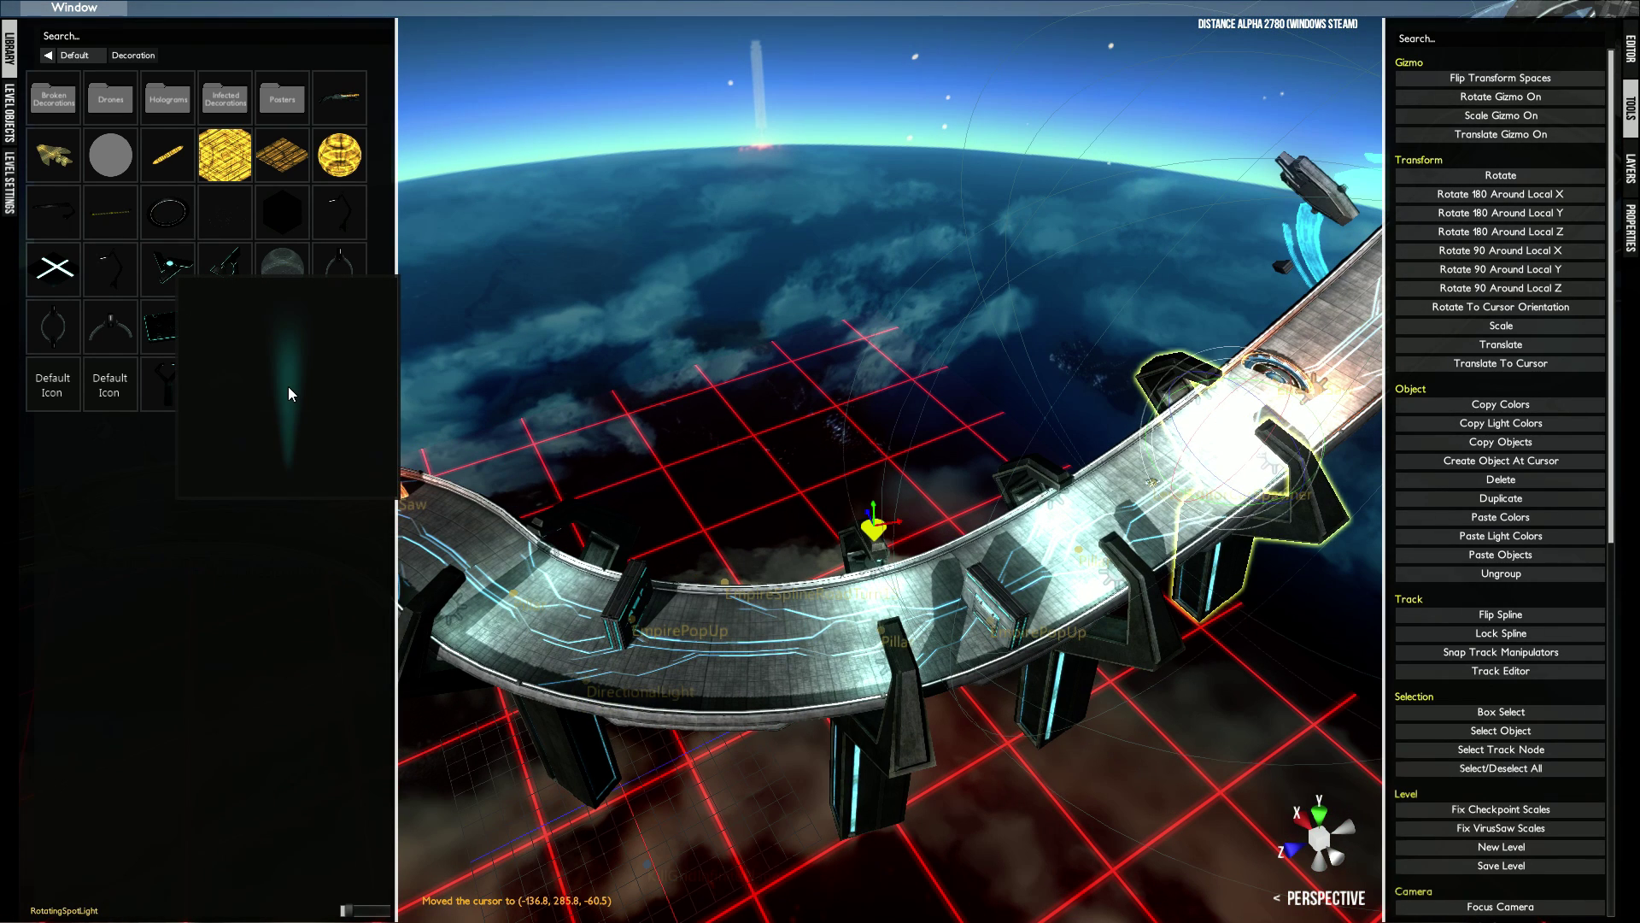
{"action": "left_click", "coordinate": [274, 399]}
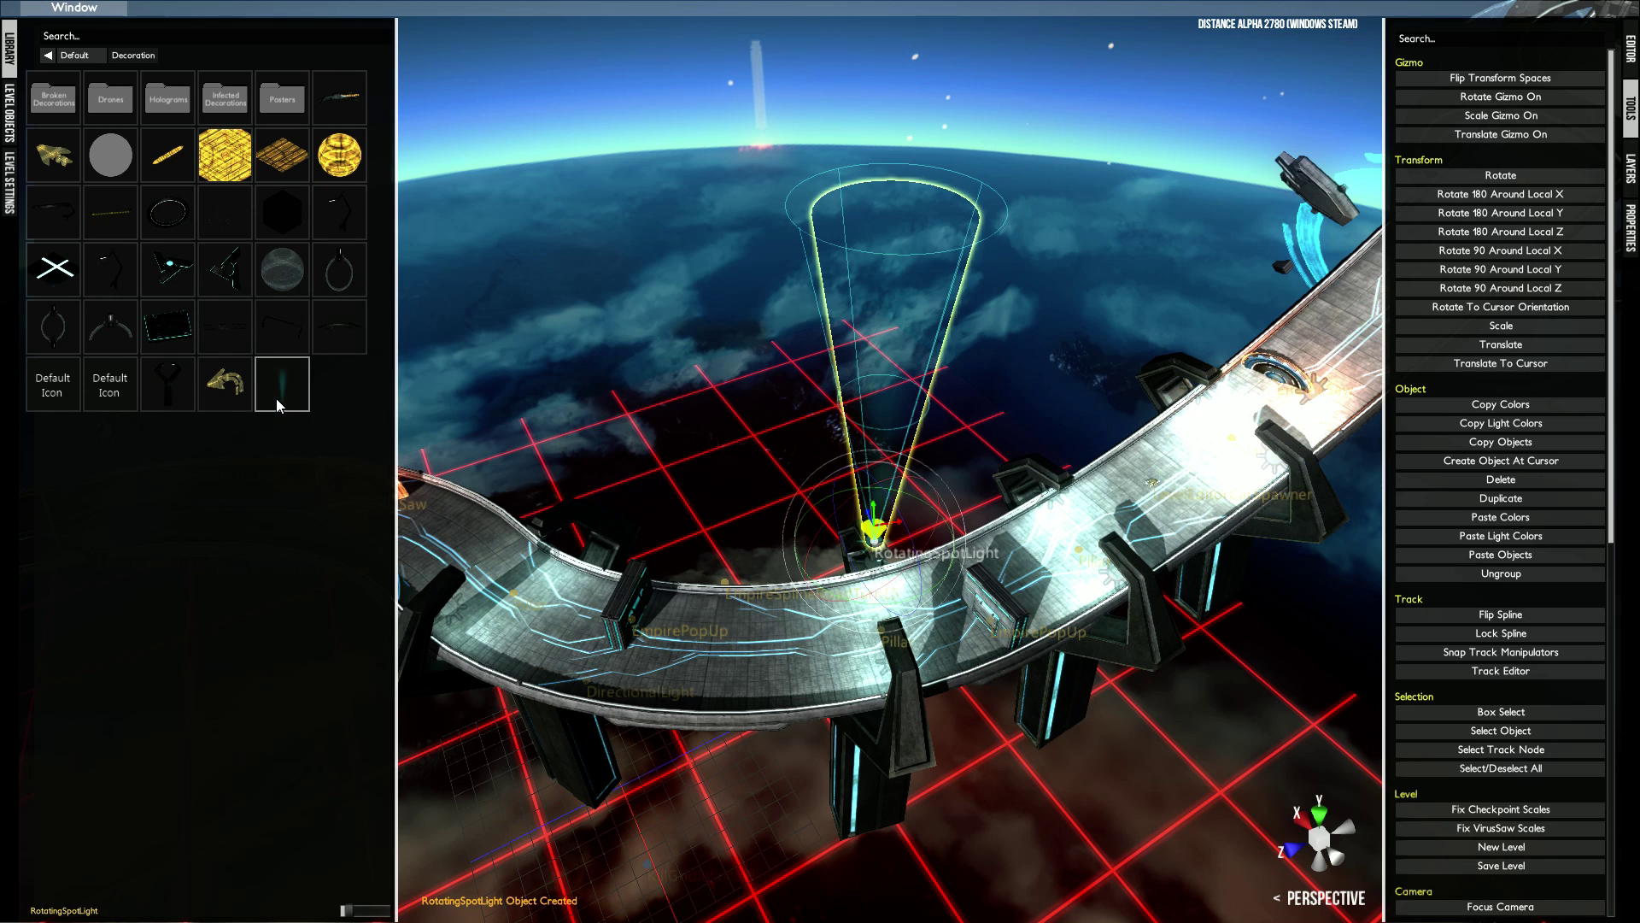
{"action": "scroll", "coordinate": [852, 525], "scroll_direction": "down", "scroll_amount": 3}
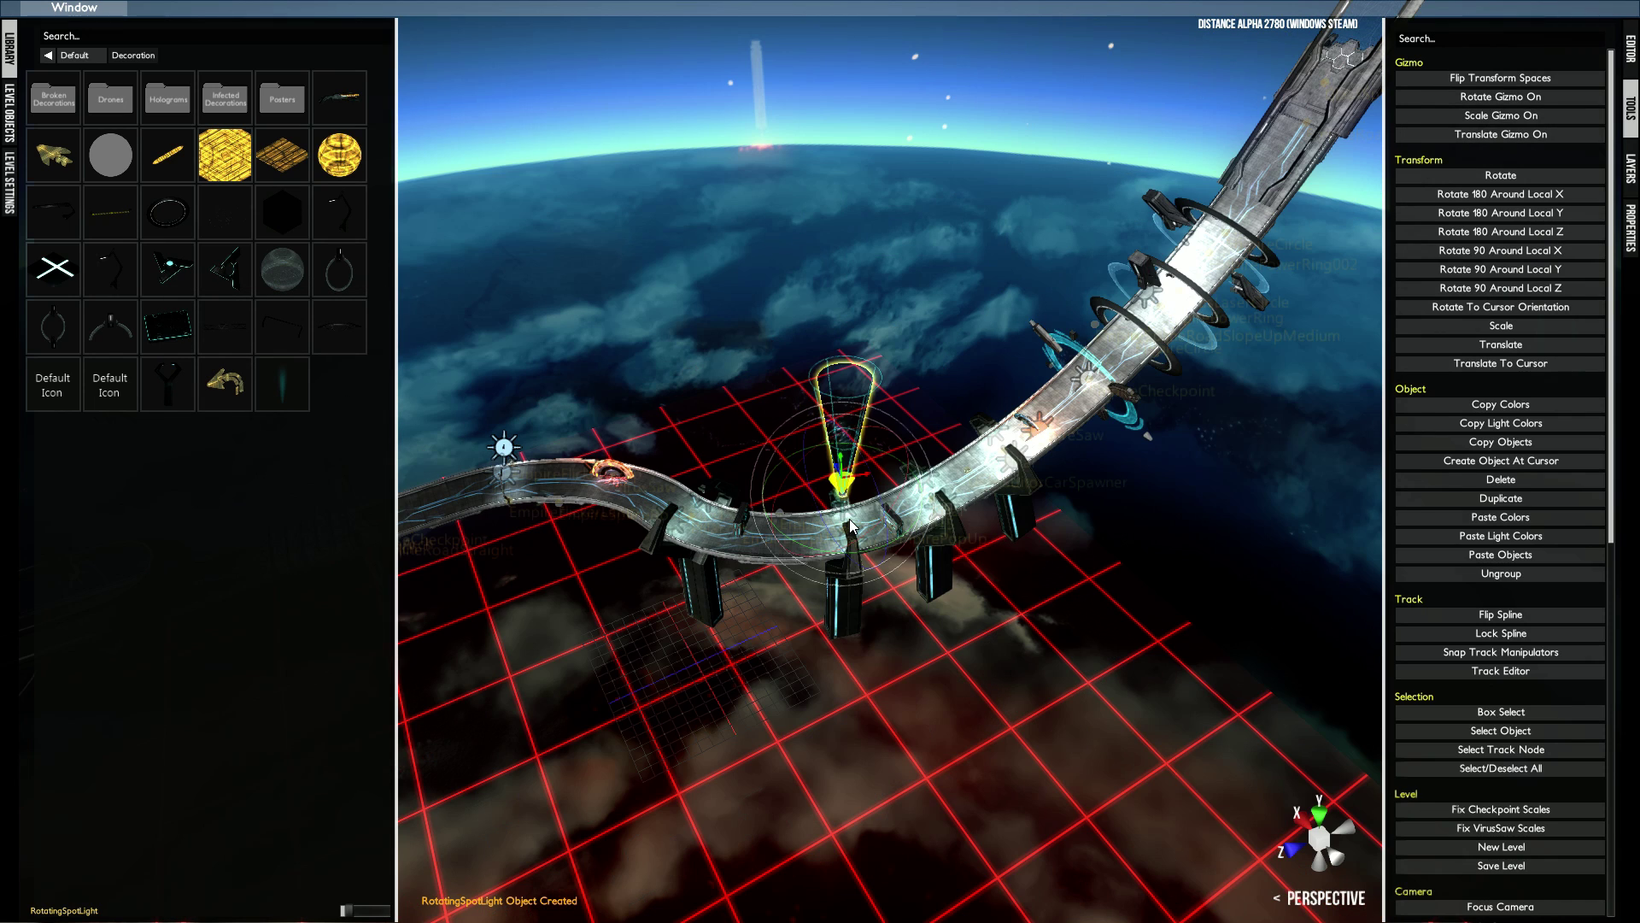
{"action": "left_click_drag", "start_coordinate": [849, 505], "coordinate": [964, 345]}
{"action": "left_click_drag", "start_coordinate": [901, 396], "coordinate": [914, 397]}
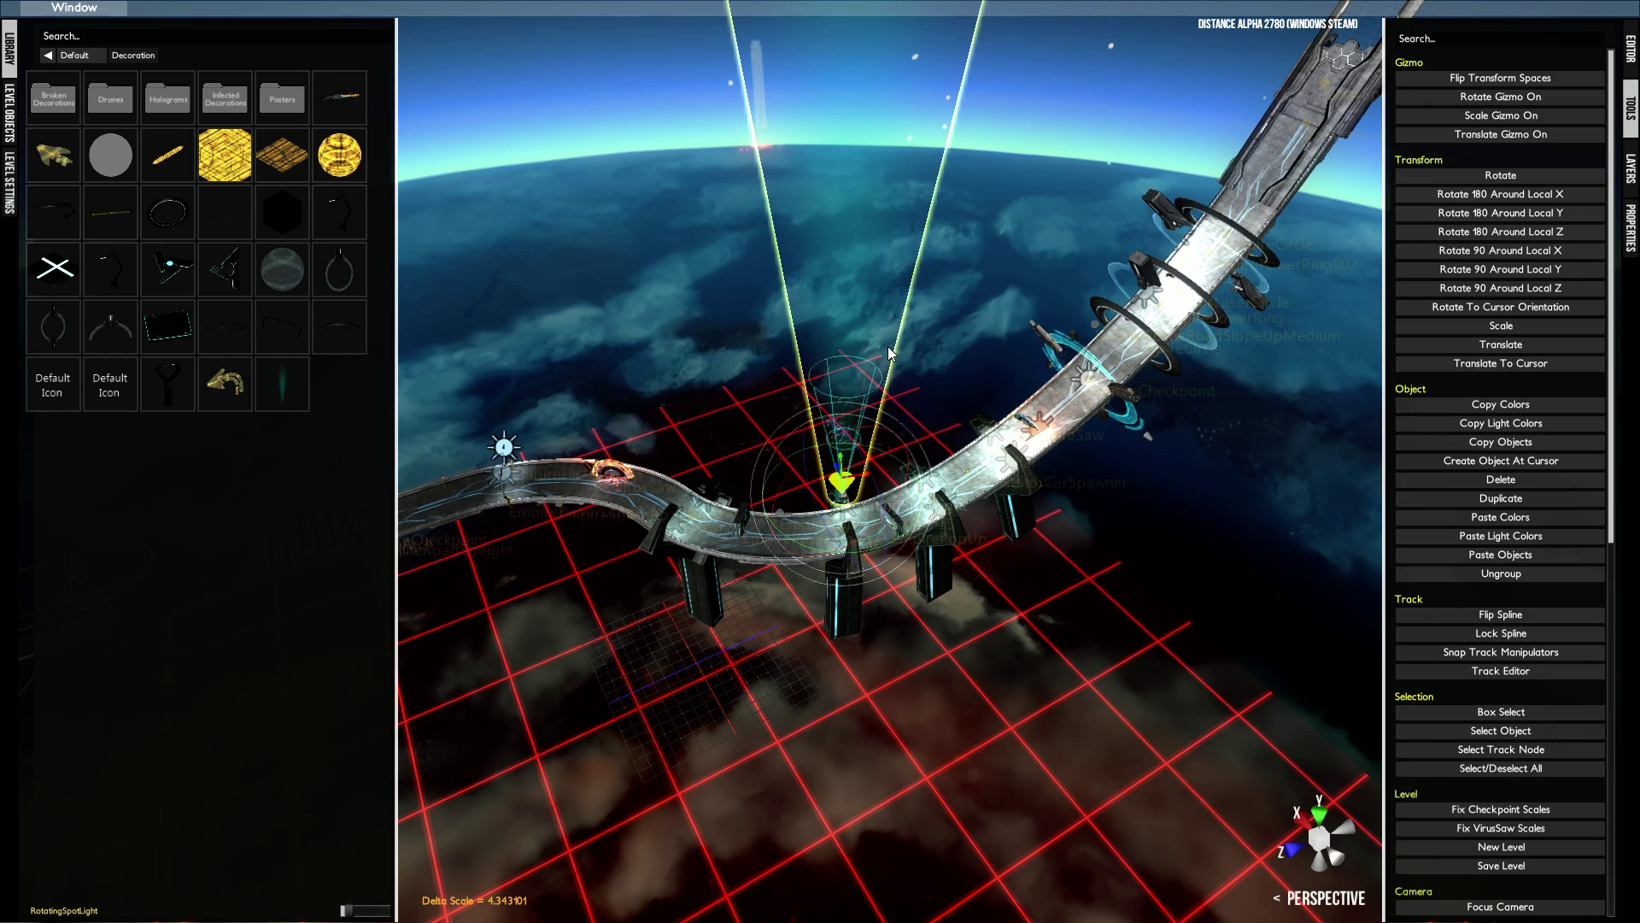
{"action": "left_click", "coordinate": [954, 468]}
- Add a second RotatingSpotLight on the pillar's opposite arm at about (-160.5, 285.6, -50.0) and scale it up to about 6.9
{"action": "middle_click_drag", "start_coordinate": [956, 437], "coordinate": [836, 534]}
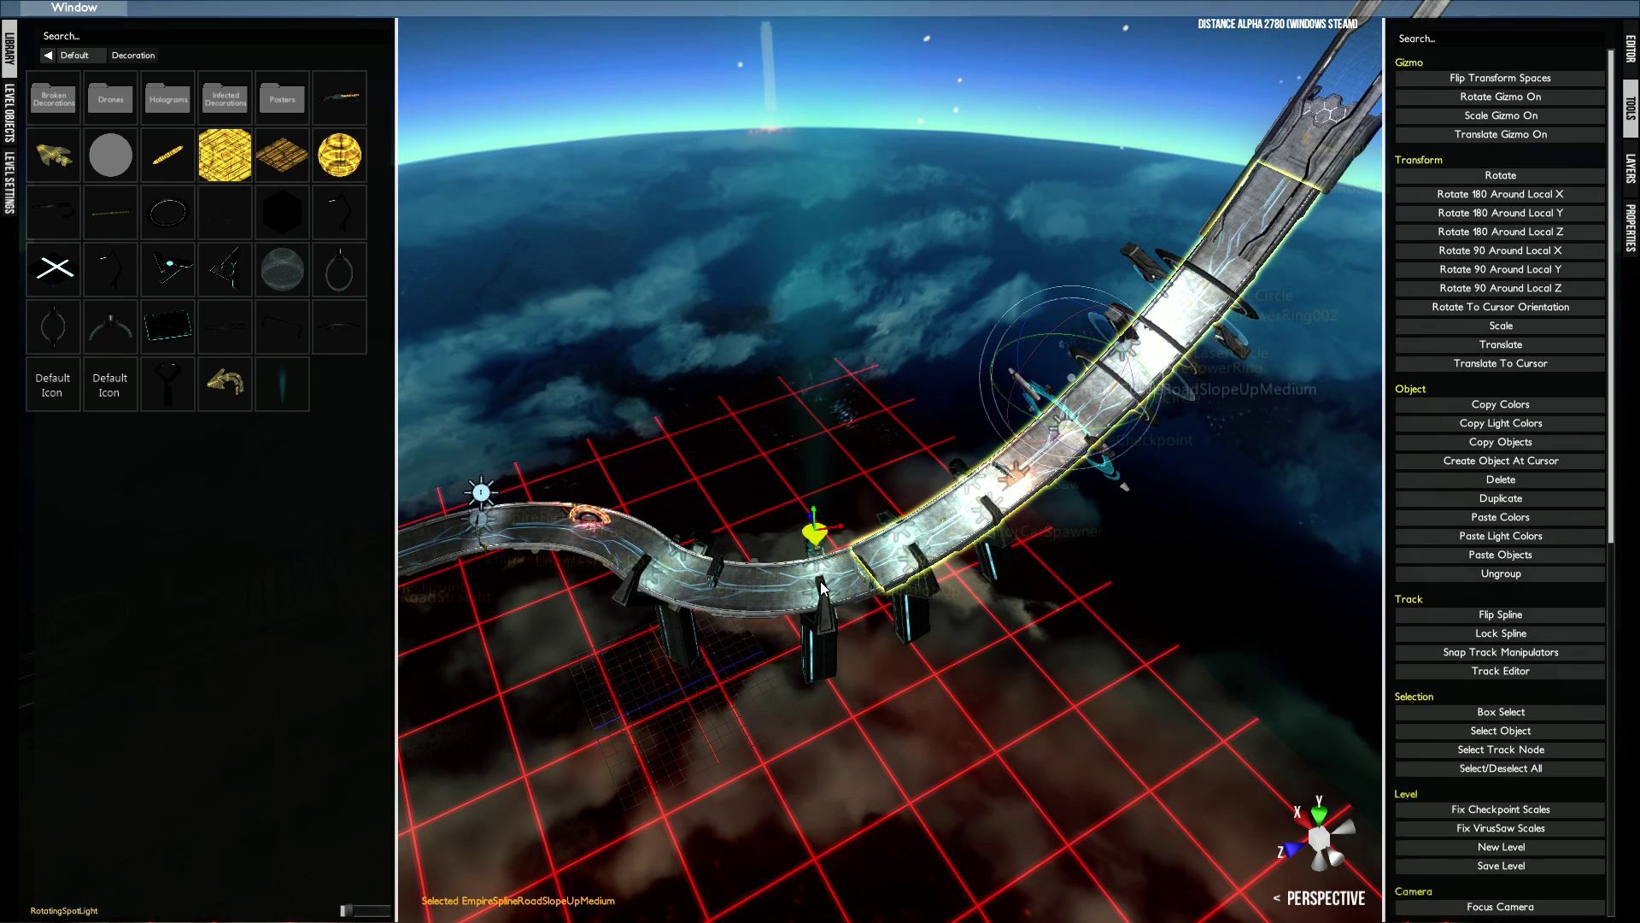
{"action": "right_click", "coordinate": [821, 586]}
{"action": "left_click", "coordinate": [300, 399]}
{"action": "key", "text": "s"}
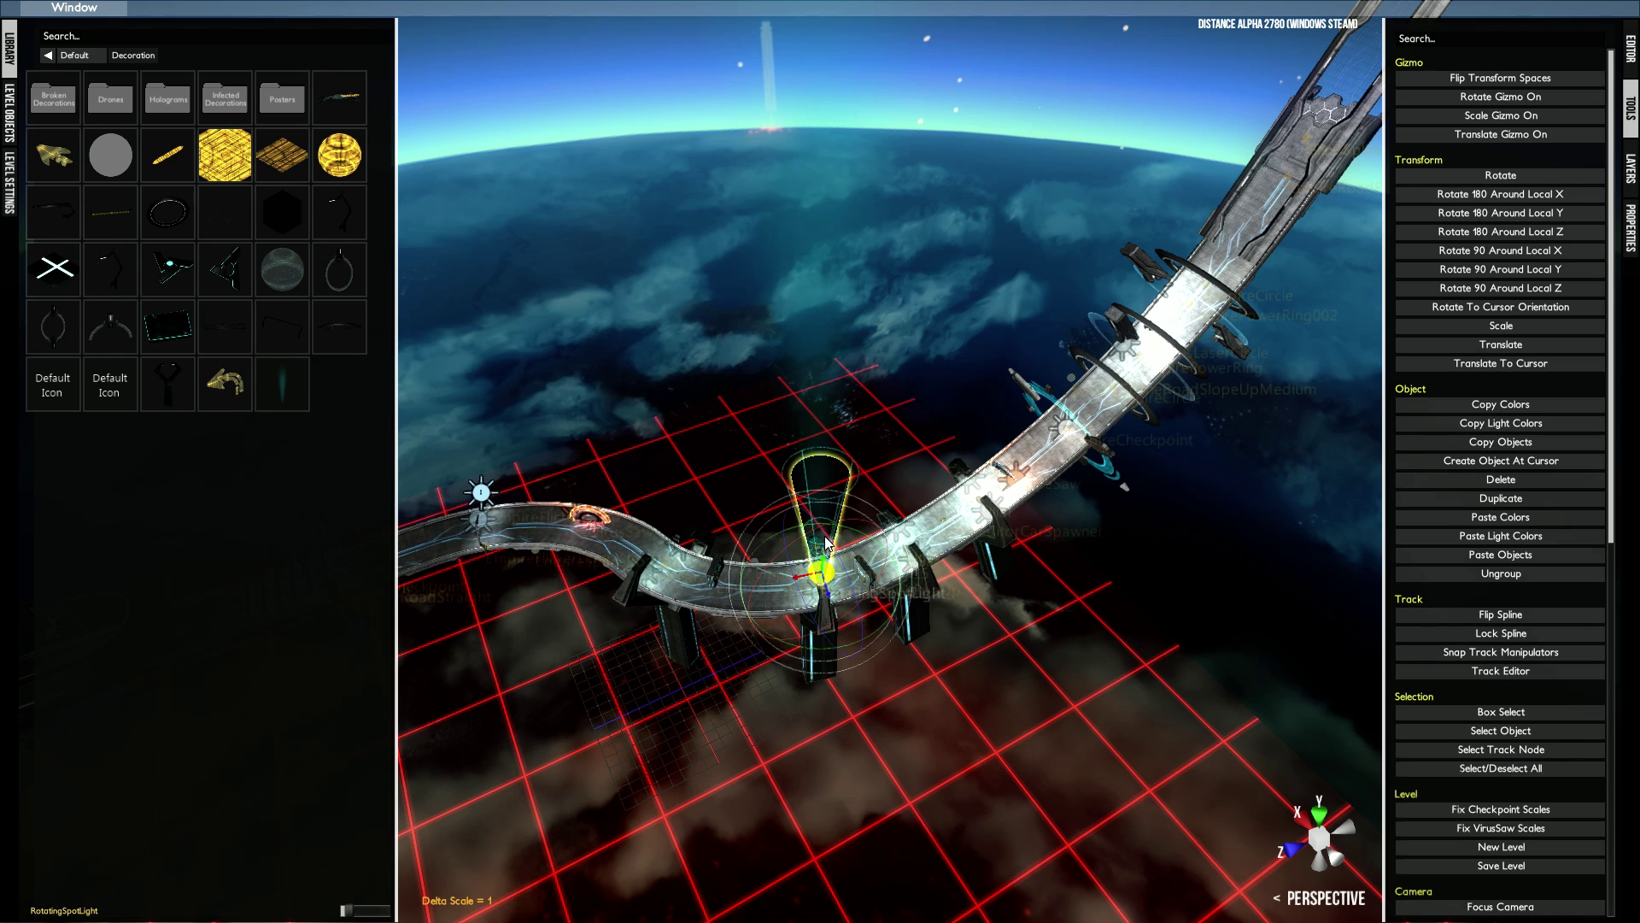
- Recolor the second RotatingSpotLight with a dark red beam (BF14174D), a salmon lens flare (FE847100) and a pinkish-red light
{"action": "left_click", "coordinate": [1630, 227]}
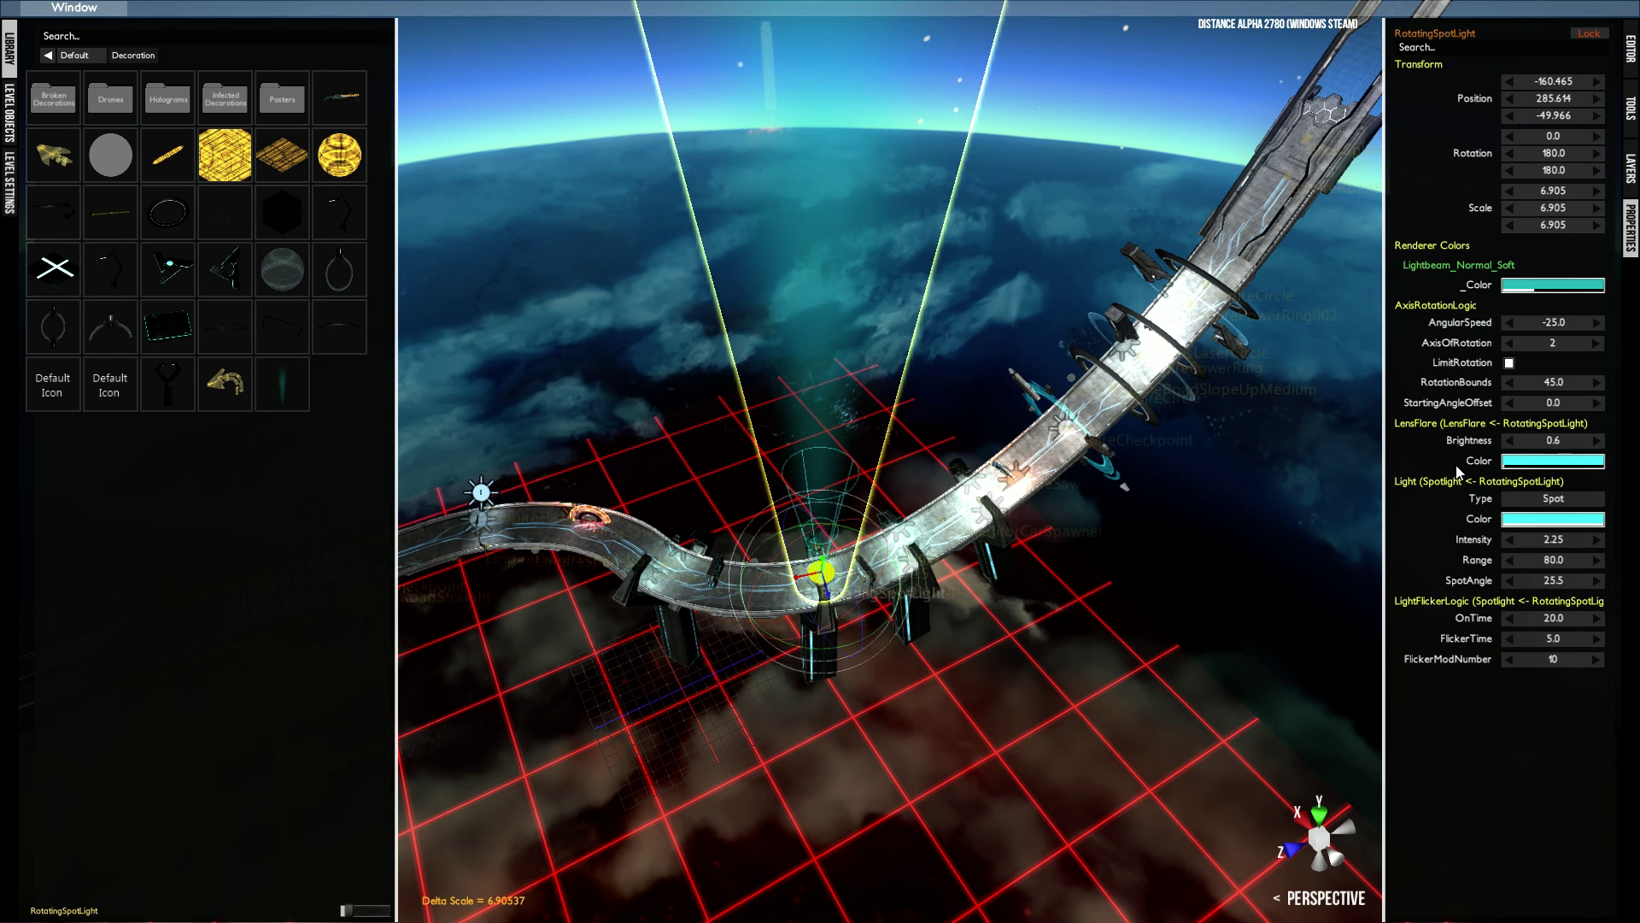
{"action": "left_click", "coordinate": [1535, 286]}
{"action": "left_click", "coordinate": [1452, 303]}
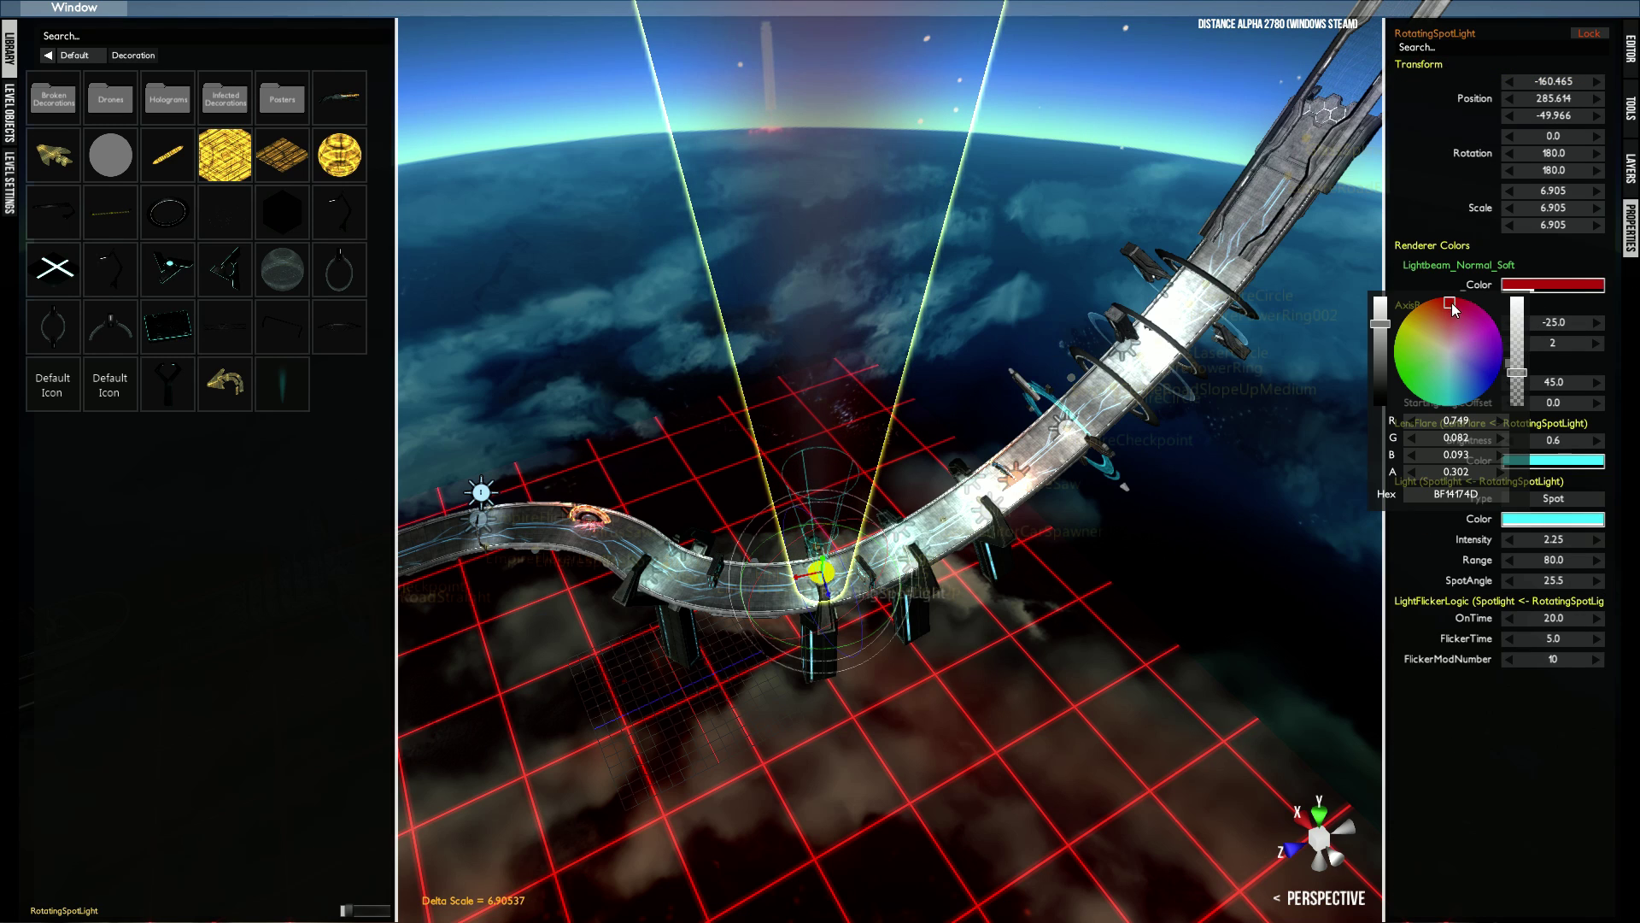
{"action": "left_click", "coordinate": [1544, 462]}
{"action": "left_click", "coordinate": [1458, 273]}
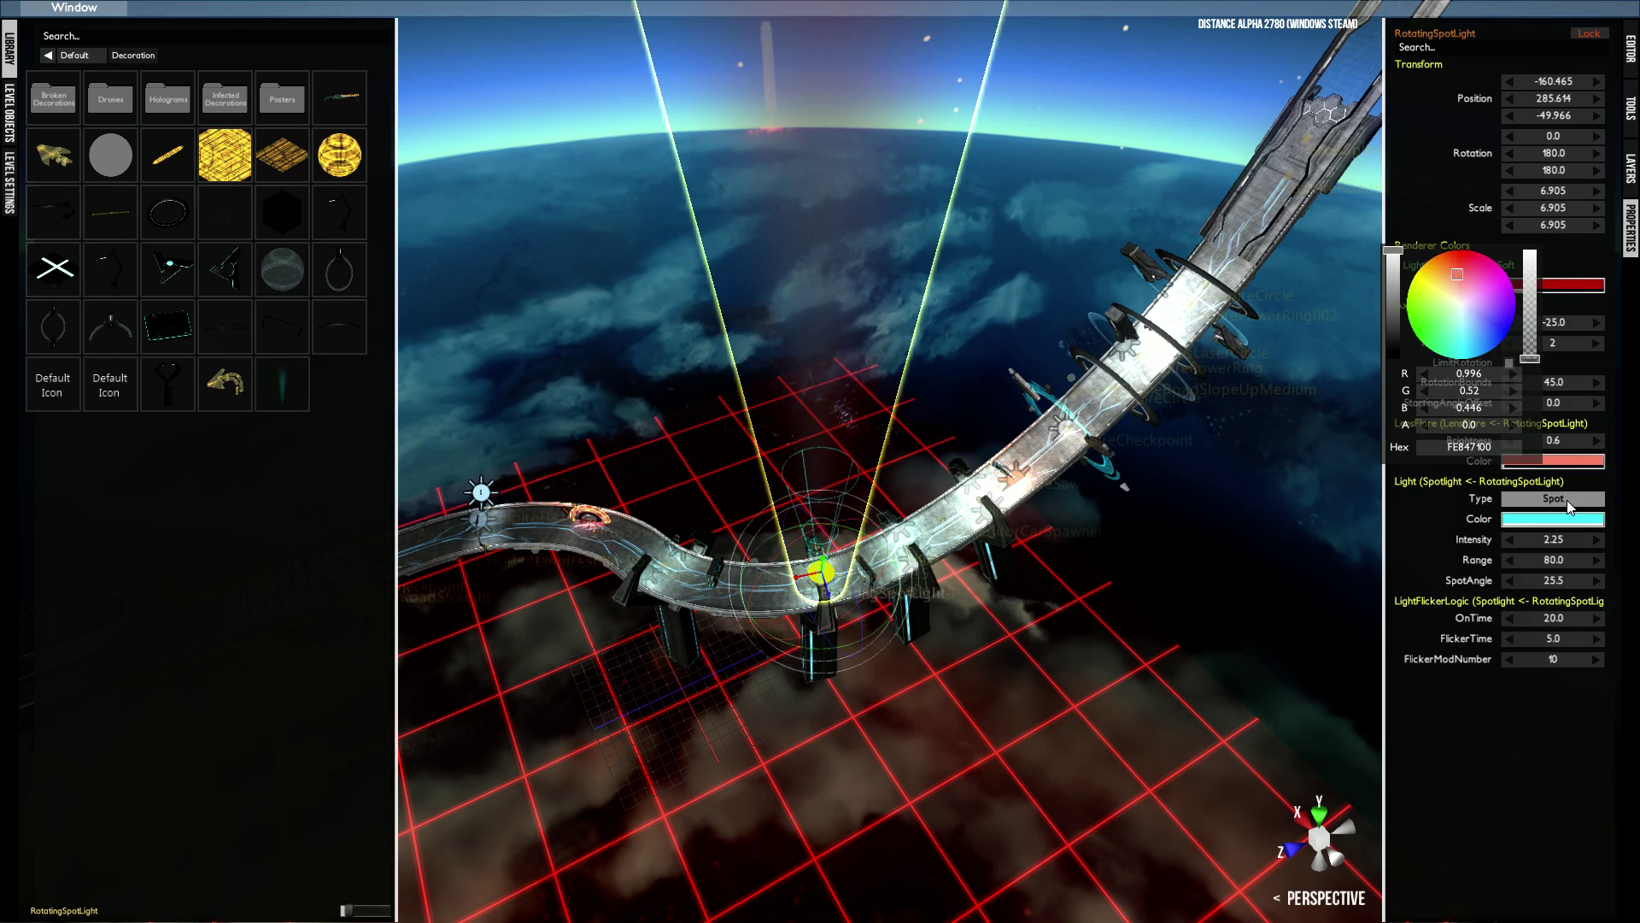
{"action": "left_click", "coordinate": [1555, 519]}
{"action": "left_click", "coordinate": [1490, 320]}
{"action": "left_click", "coordinate": [1252, 599]}
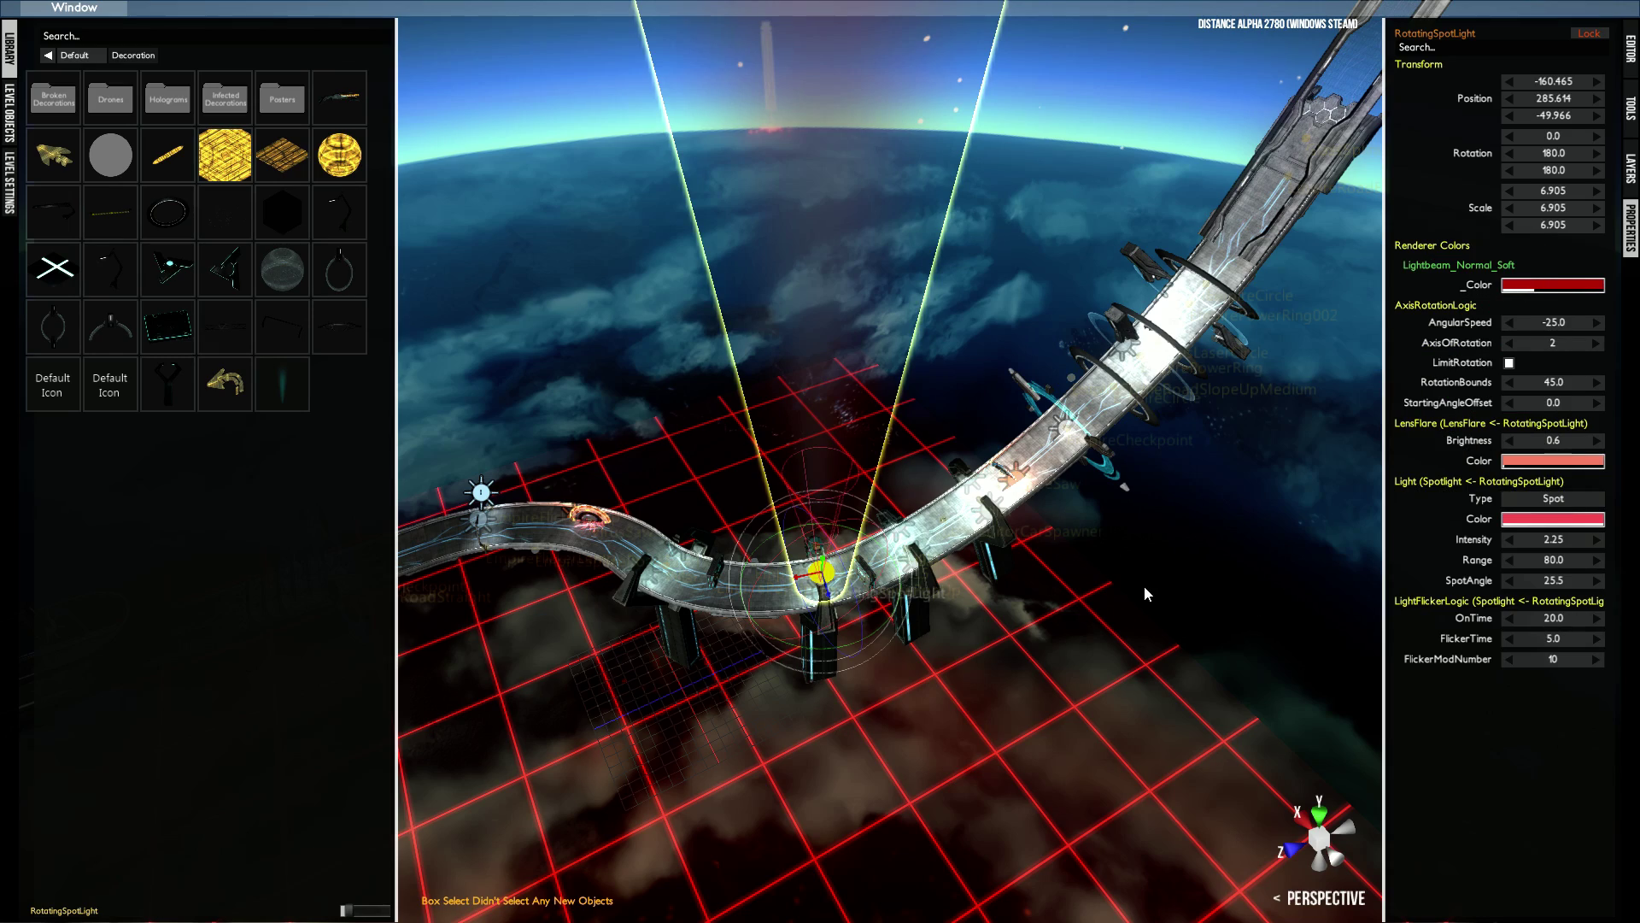
- Add an EmpireCircle around the road at about (-131.3, 269.0, -25.5), aligned to the cursor's orientation
{"action": "left_click", "coordinate": [945, 499]}
{"action": "right_click_drag", "start_coordinate": [946, 500], "coordinate": [1001, 470]}
{"action": "right_click_drag", "start_coordinate": [1197, 64], "coordinate": [1115, 267]}
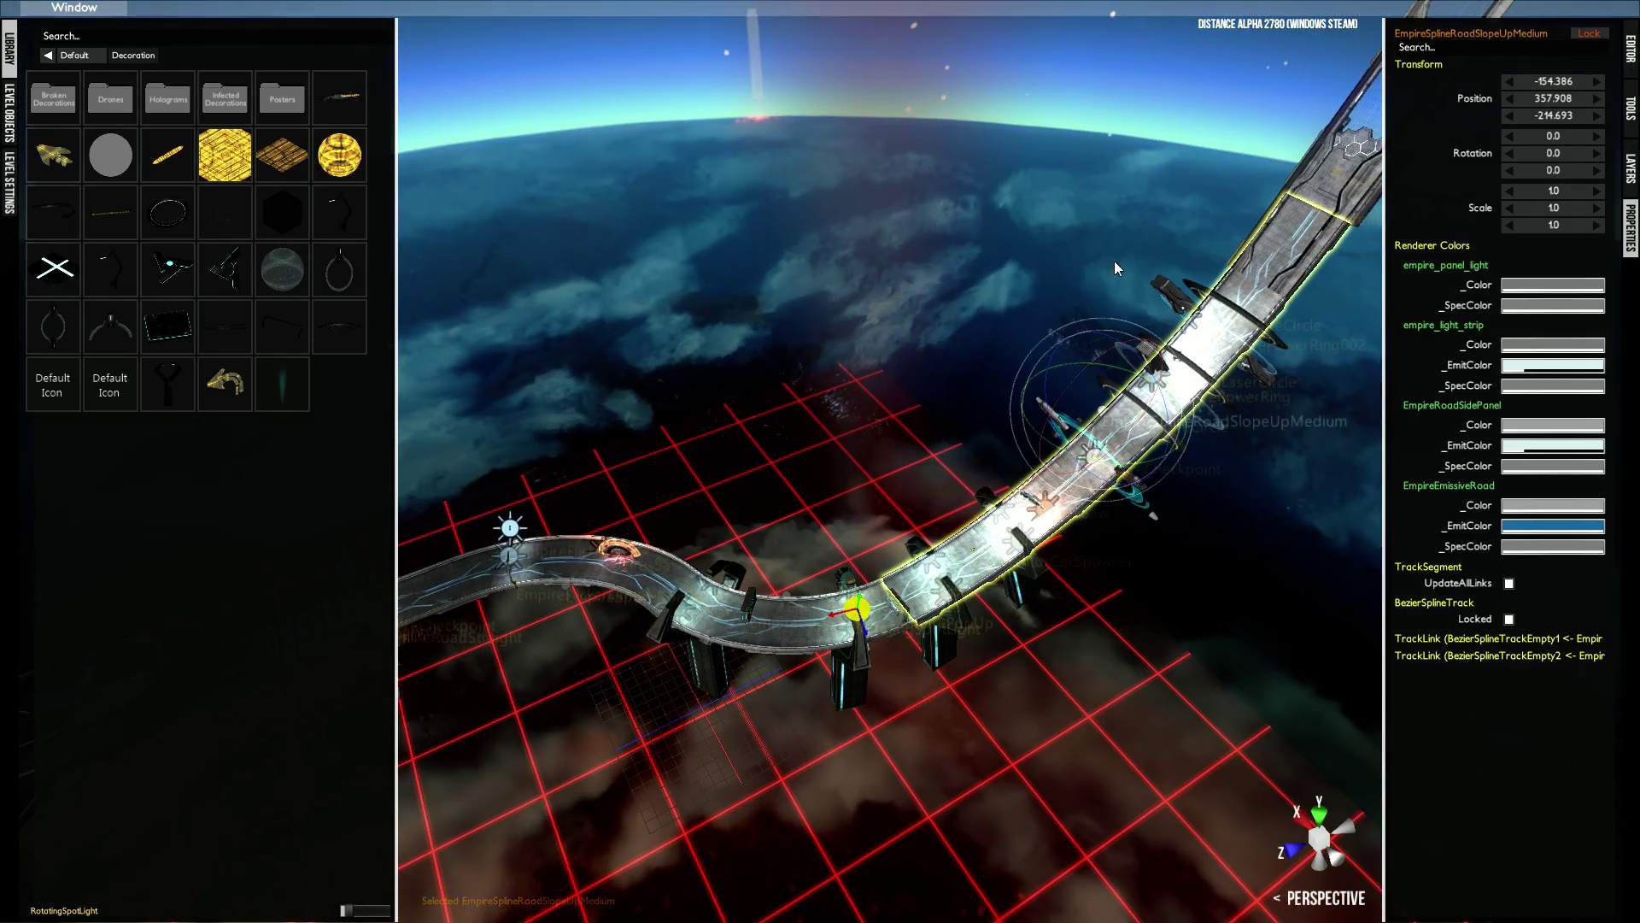
{"action": "left_click", "coordinate": [791, 615]}
{"action": "left_click", "coordinate": [167, 212]}
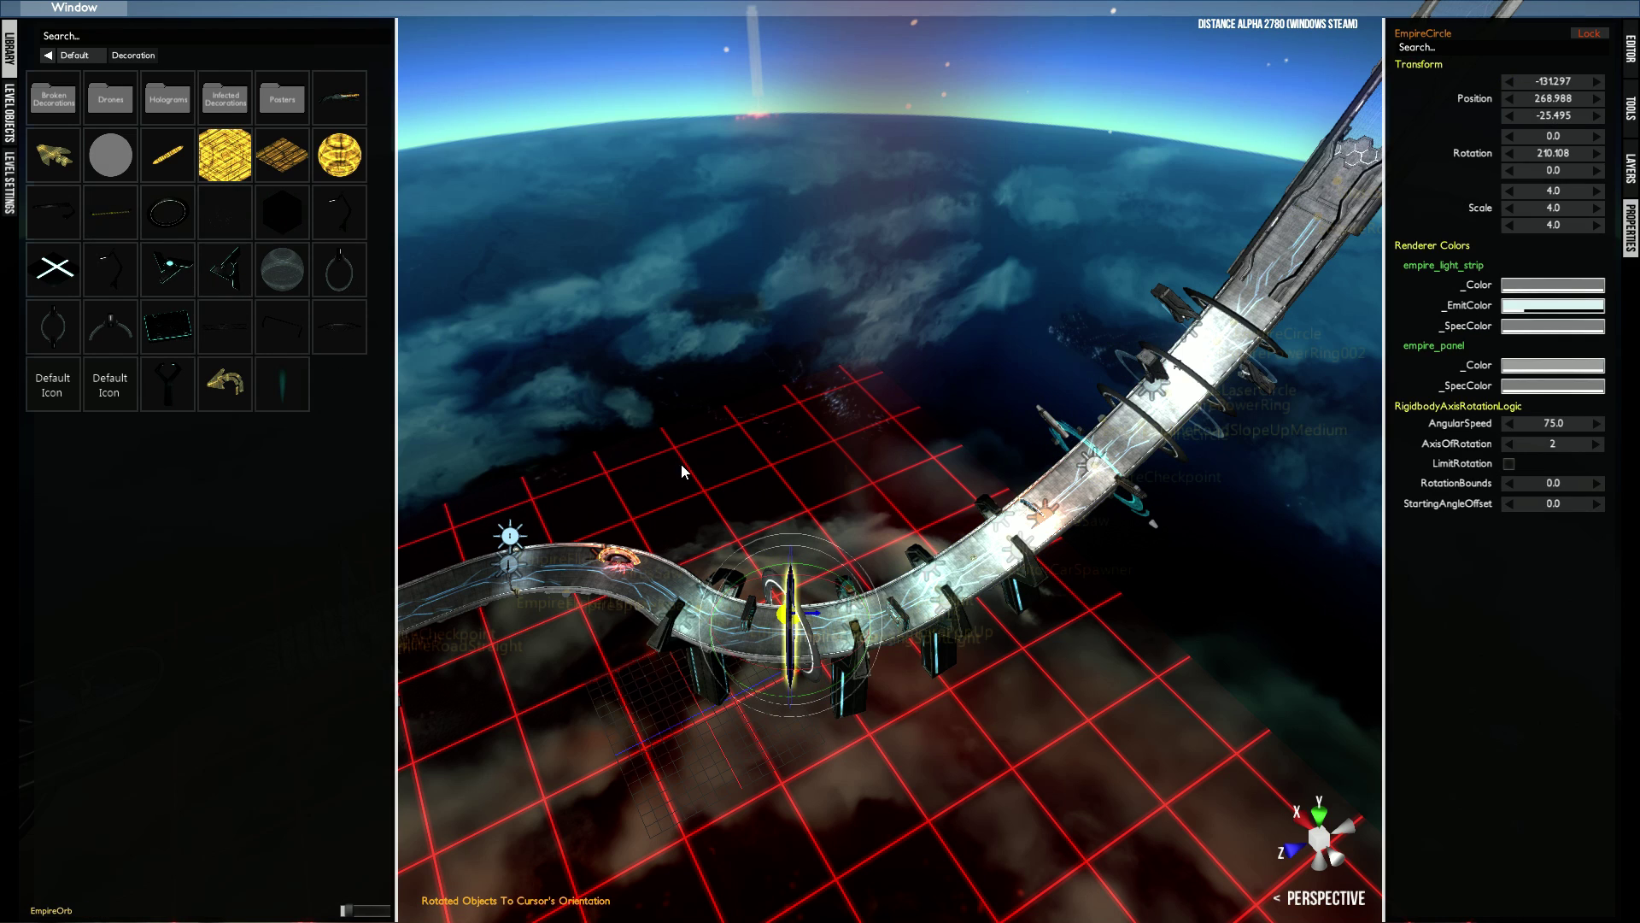
- Add an Arrow at the road edge before the saw, at about (-22.2, 271.2, 44.9), align it to the cursor and raise it about 11.07 along local Y
{"action": "right_click_drag", "start_coordinate": [680, 464], "coordinate": [752, 462]}
{"action": "scroll", "coordinate": [762, 464], "scroll_direction": "up", "scroll_amount": 6}
{"action": "scroll", "coordinate": [790, 481], "scroll_direction": "down", "scroll_amount": 3}
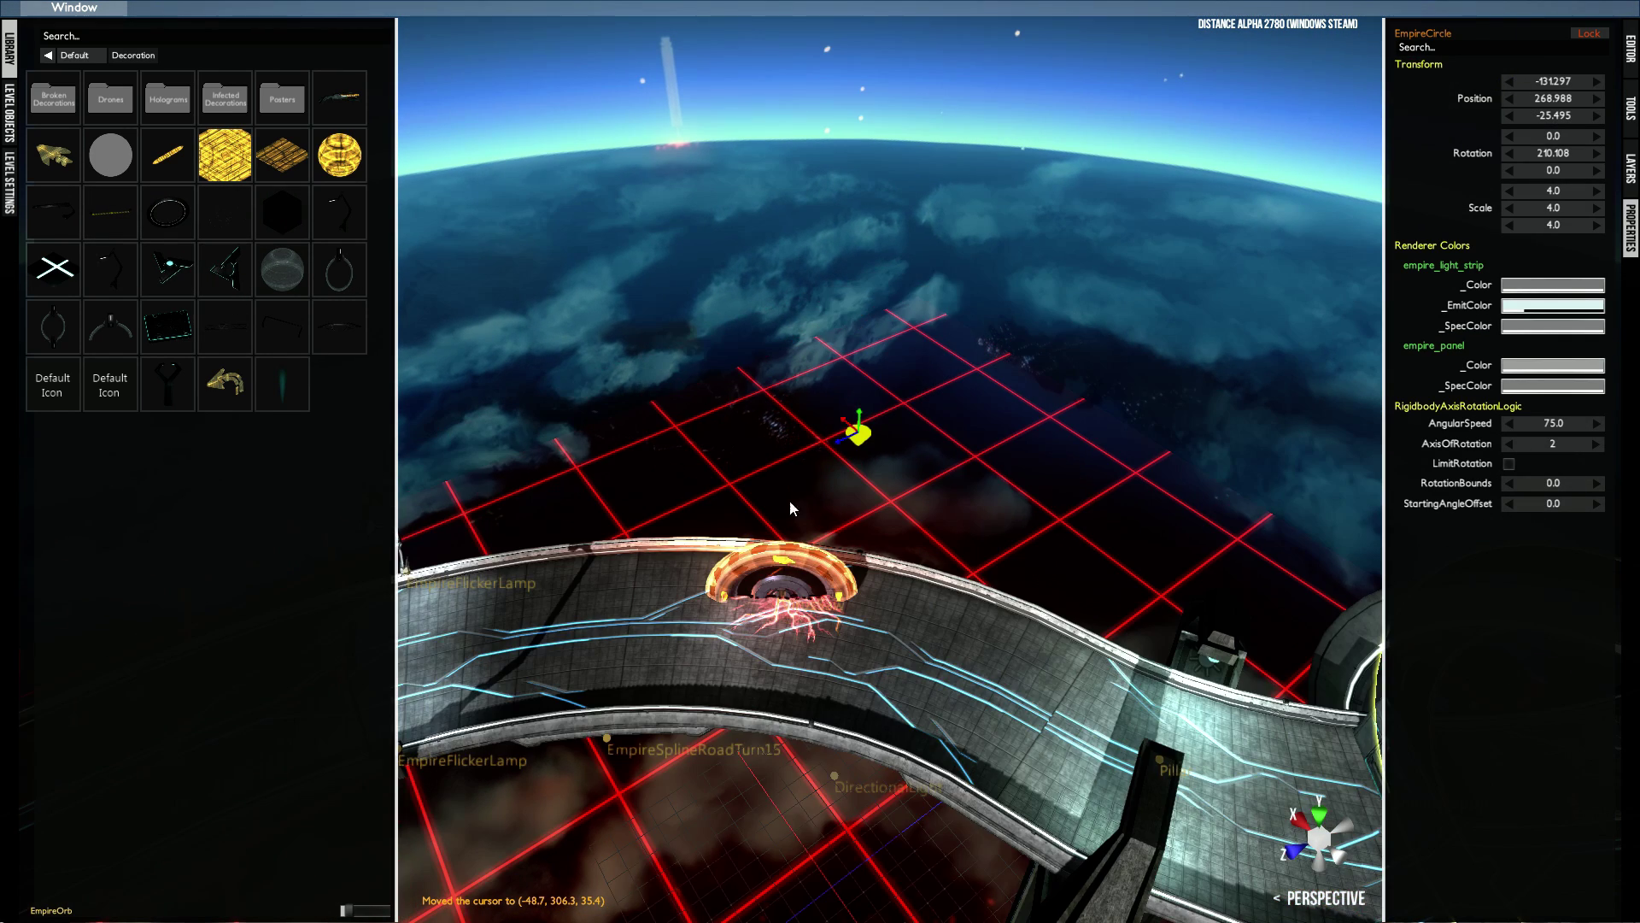
{"action": "middle_click_drag", "start_coordinate": [709, 542], "coordinate": [651, 579]}
{"action": "right_click", "coordinate": [720, 566]}
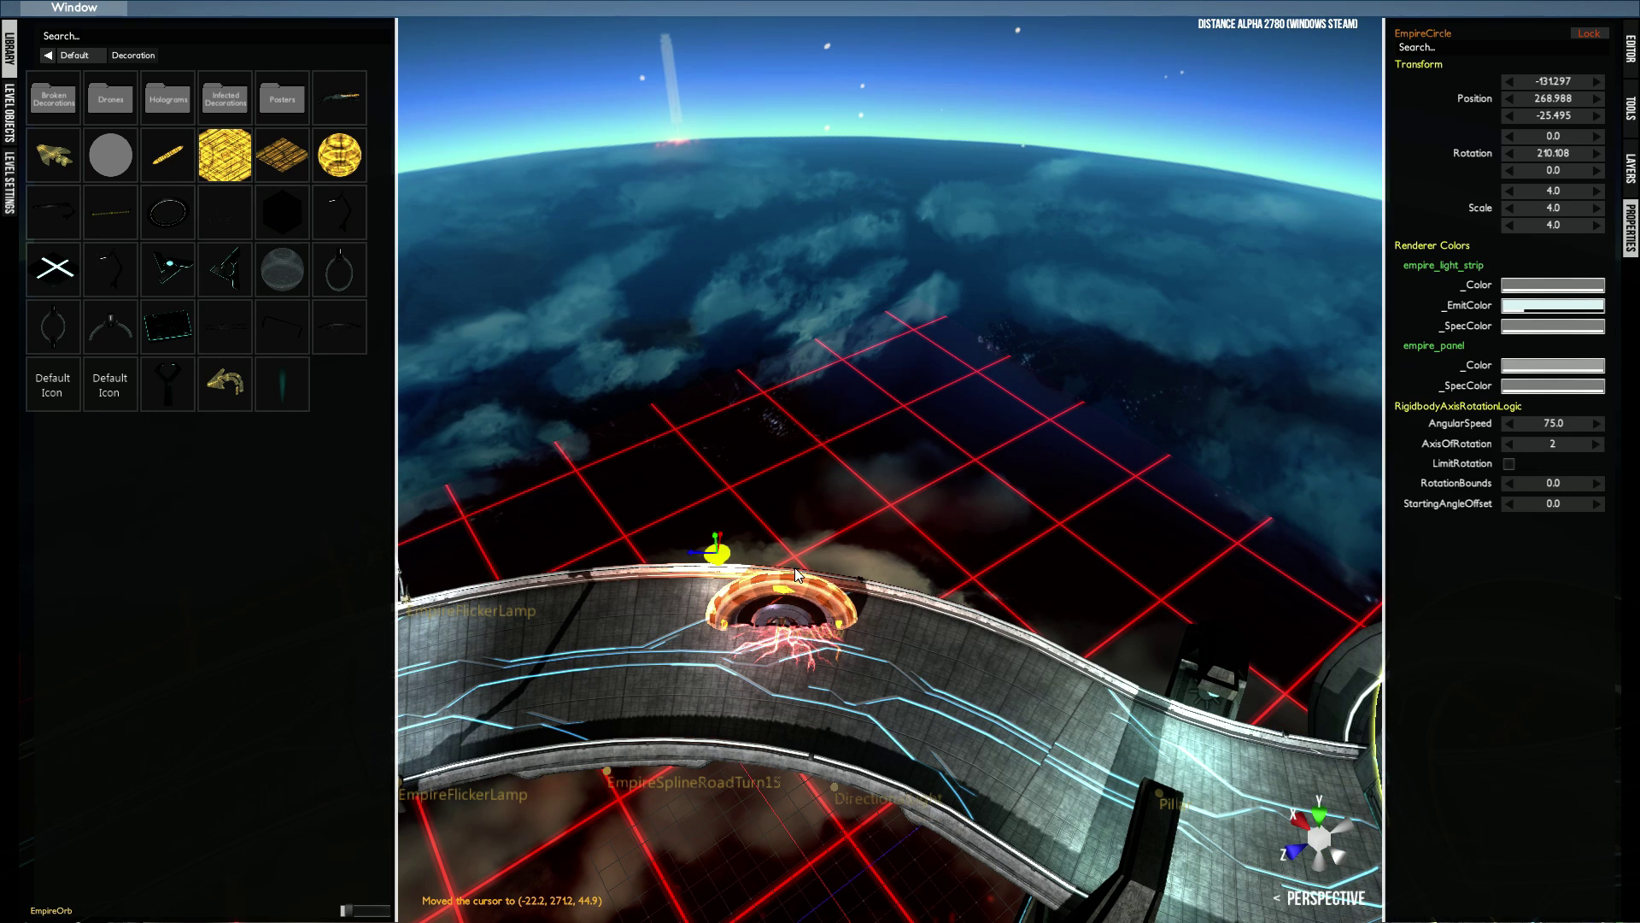
{"action": "left_click", "coordinate": [53, 155]}
{"action": "key", "text": "r"}
{"action": "left_click_drag", "start_coordinate": [716, 506], "coordinate": [738, 477]}
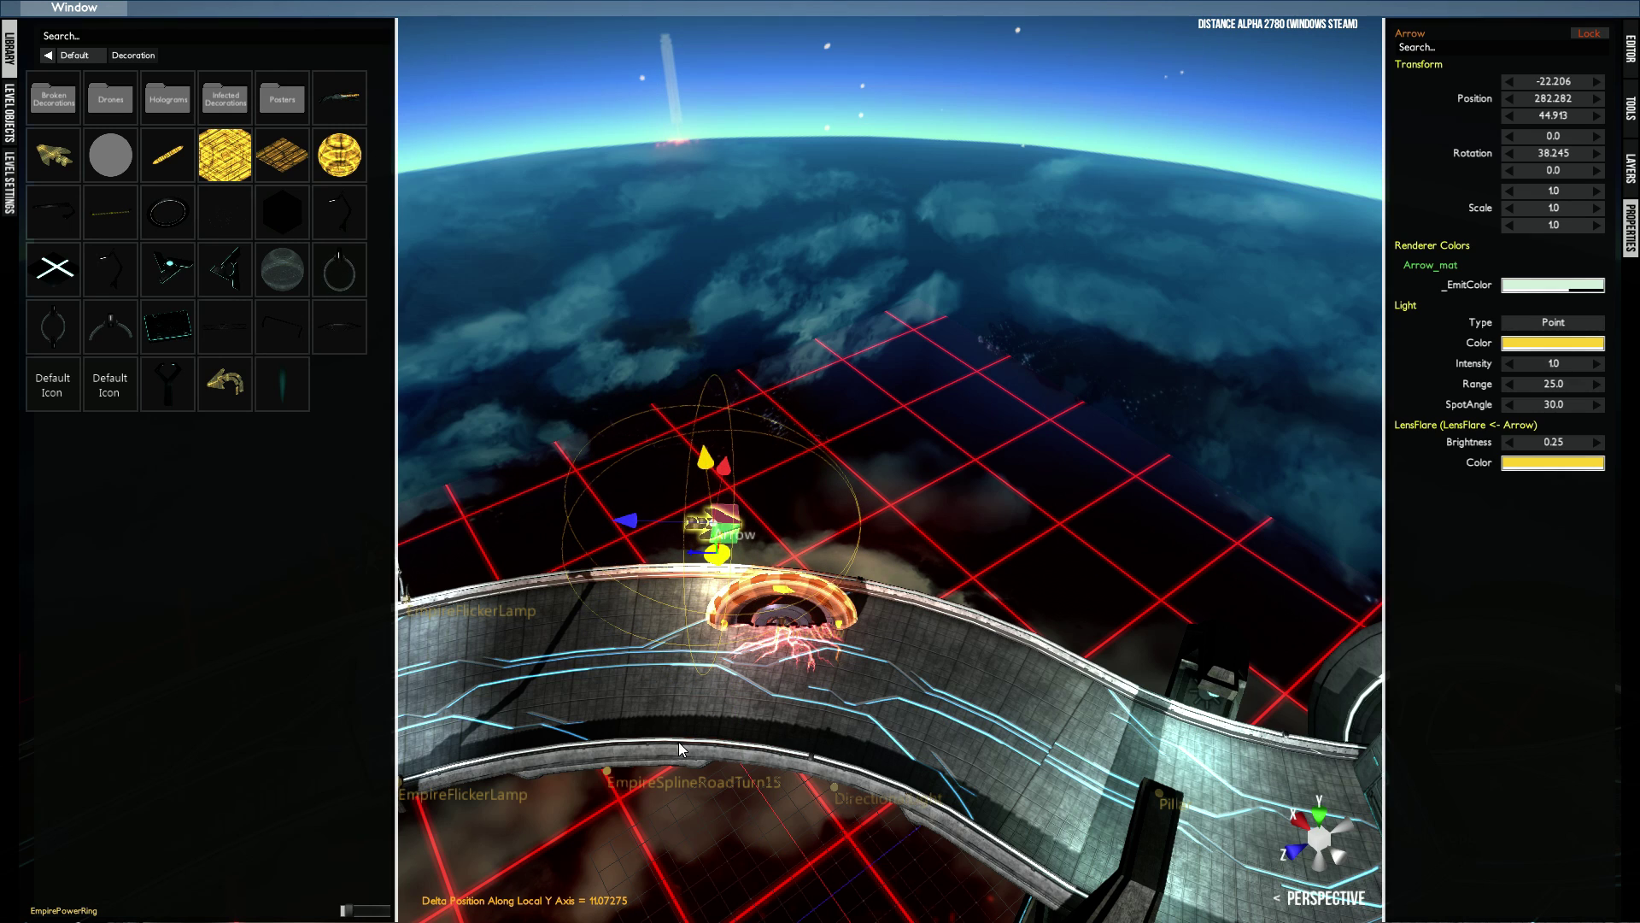
- Add a second Arrow past the saw at about (-44.1, 271.4, 23.8), align it to the cursor and raise it about 9.93 along local Y
{"action": "right_click", "coordinate": [889, 589]}
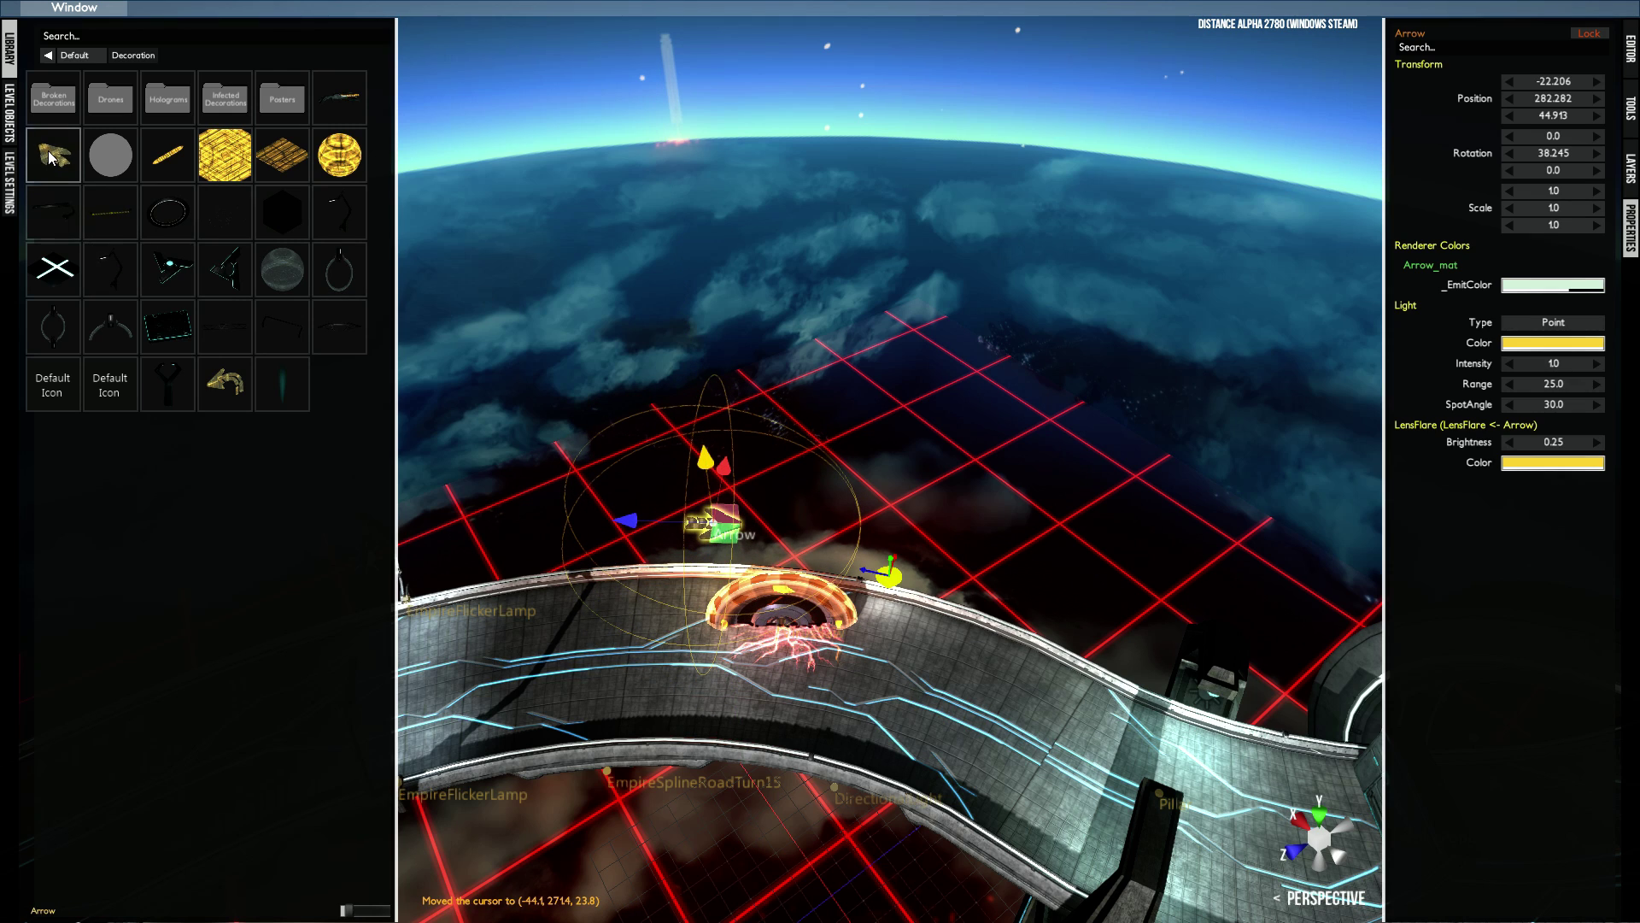
{"action": "key", "text": "r"}
{"action": "left_click_drag", "start_coordinate": [892, 530], "coordinate": [1064, 717]}
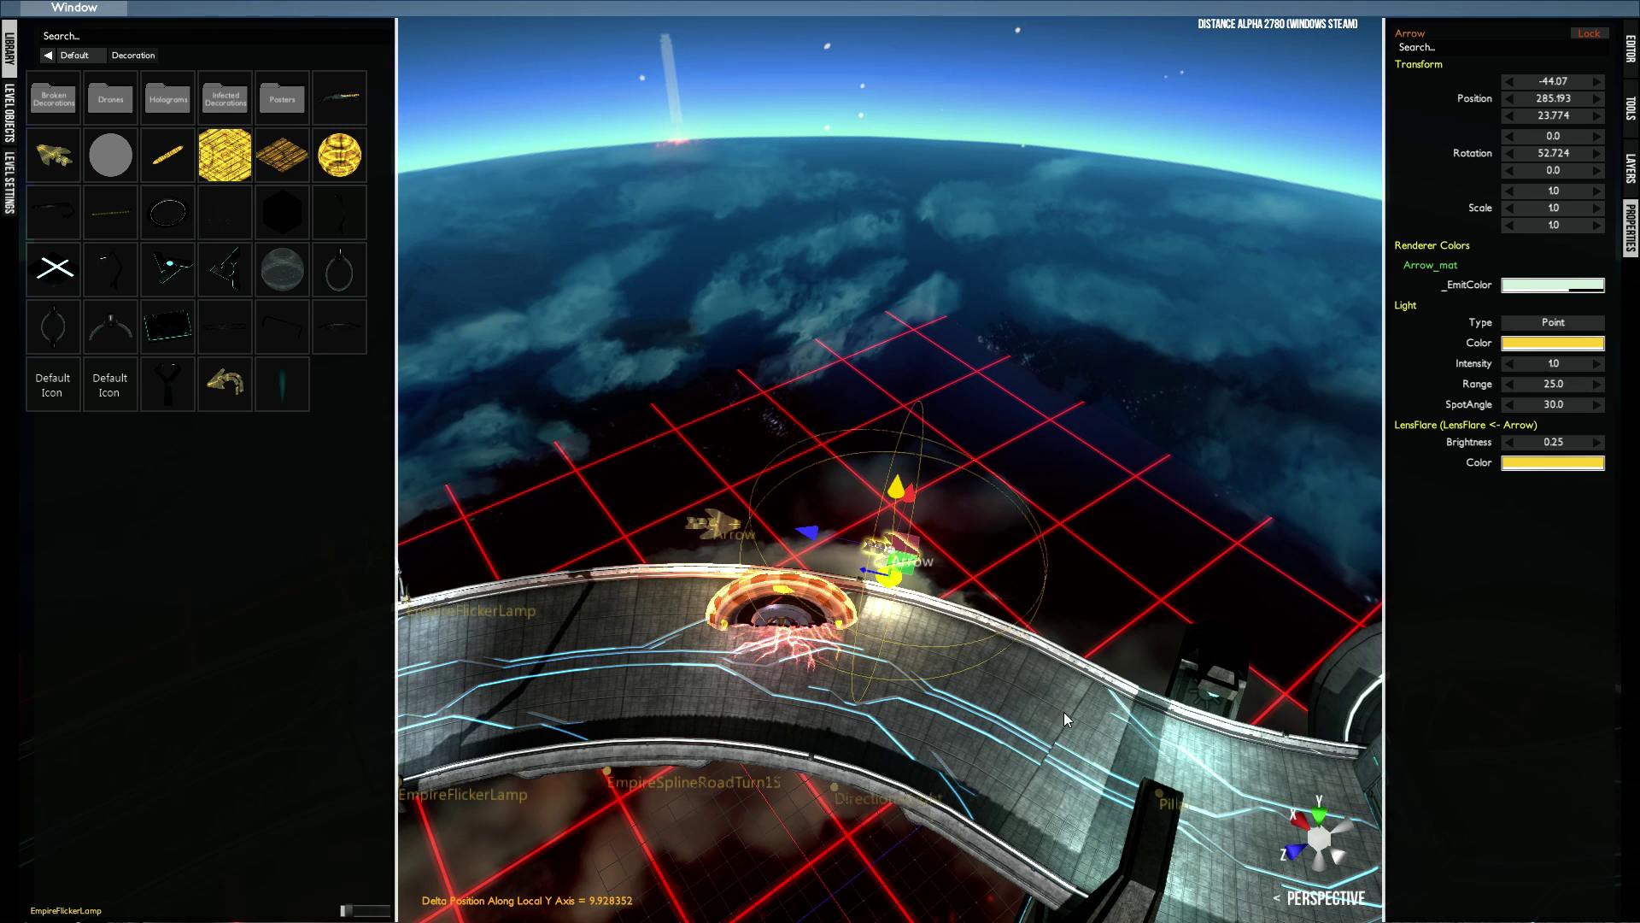
- Add a third Arrow farther past the saw at about (-66.7, 271.4, 9.7), align it to the cursor and raise it to about Y 279.9
{"action": "right_click", "coordinate": [1037, 647]}
{"action": "middle_click_drag", "start_coordinate": [1036, 646], "coordinate": [1125, 716]}
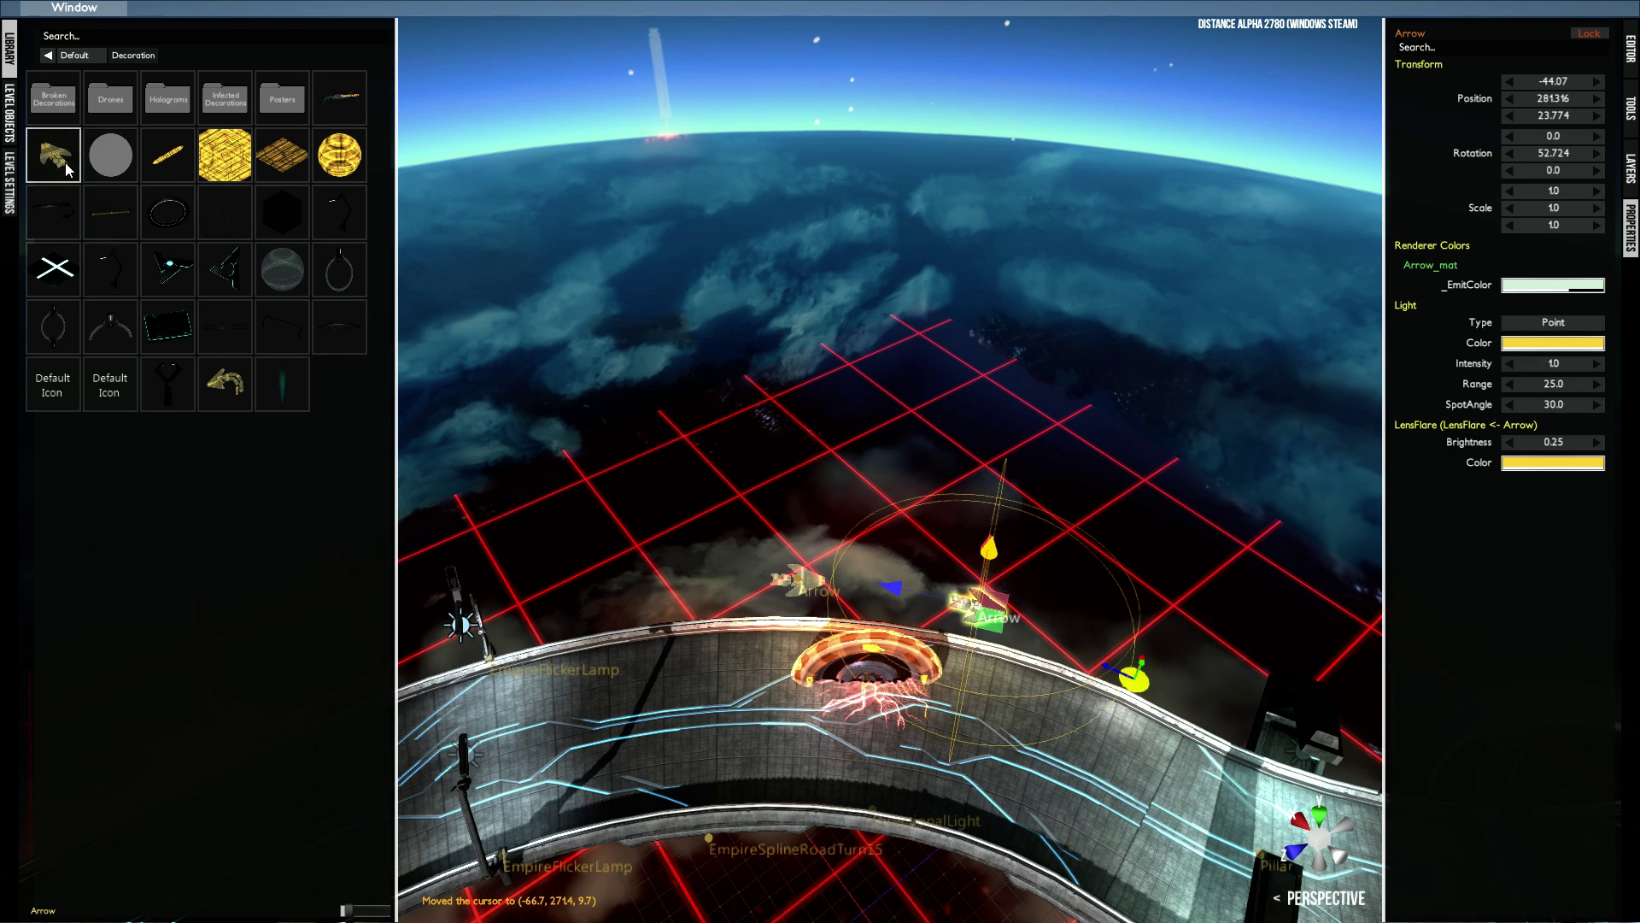
{"action": "key", "text": "r"}
{"action": "left_click_drag", "start_coordinate": [1154, 654], "coordinate": [1171, 619]}
{"action": "middle_click_drag", "start_coordinate": [1170, 619], "coordinate": [1110, 641]}
- Rotate the first Arrow, before the saw, to about 268.3° around its Z axis
{"action": "scroll", "coordinate": [1110, 641], "scroll_direction": "down", "scroll_amount": 5}
{"action": "right_click_drag", "start_coordinate": [977, 495], "coordinate": [991, 496]}
{"action": "key", "text": "w"}
{"action": "key", "text": "a"}
{"action": "left_click", "coordinate": [915, 233]}
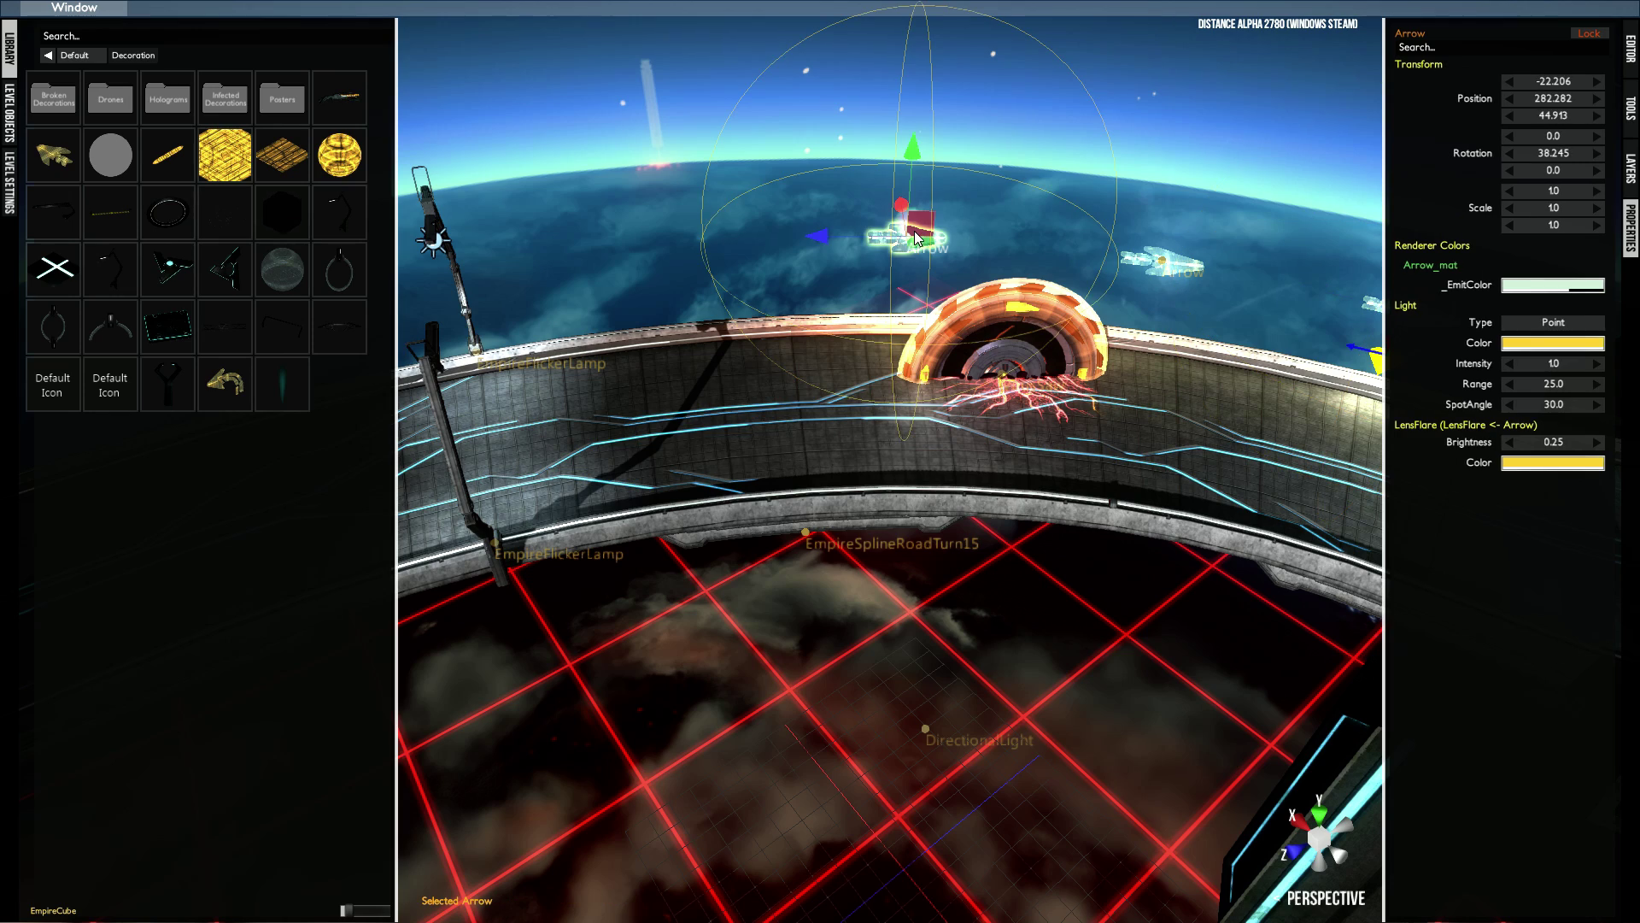
{"action": "key", "text": "e"}
{"action": "left_click_drag", "start_coordinate": [913, 200], "coordinate": [921, 260]}
{"action": "key", "text": "s"}
{"action": "right_click_drag", "start_coordinate": [921, 259], "coordinate": [928, 254]}
{"action": "key", "text": "a"}
{"action": "key", "text": "w"}
{"action": "right_click_drag", "start_coordinate": [885, 428], "coordinate": [1401, 349]}
{"action": "left_click_drag", "start_coordinate": [839, 463], "coordinate": [863, 502]}
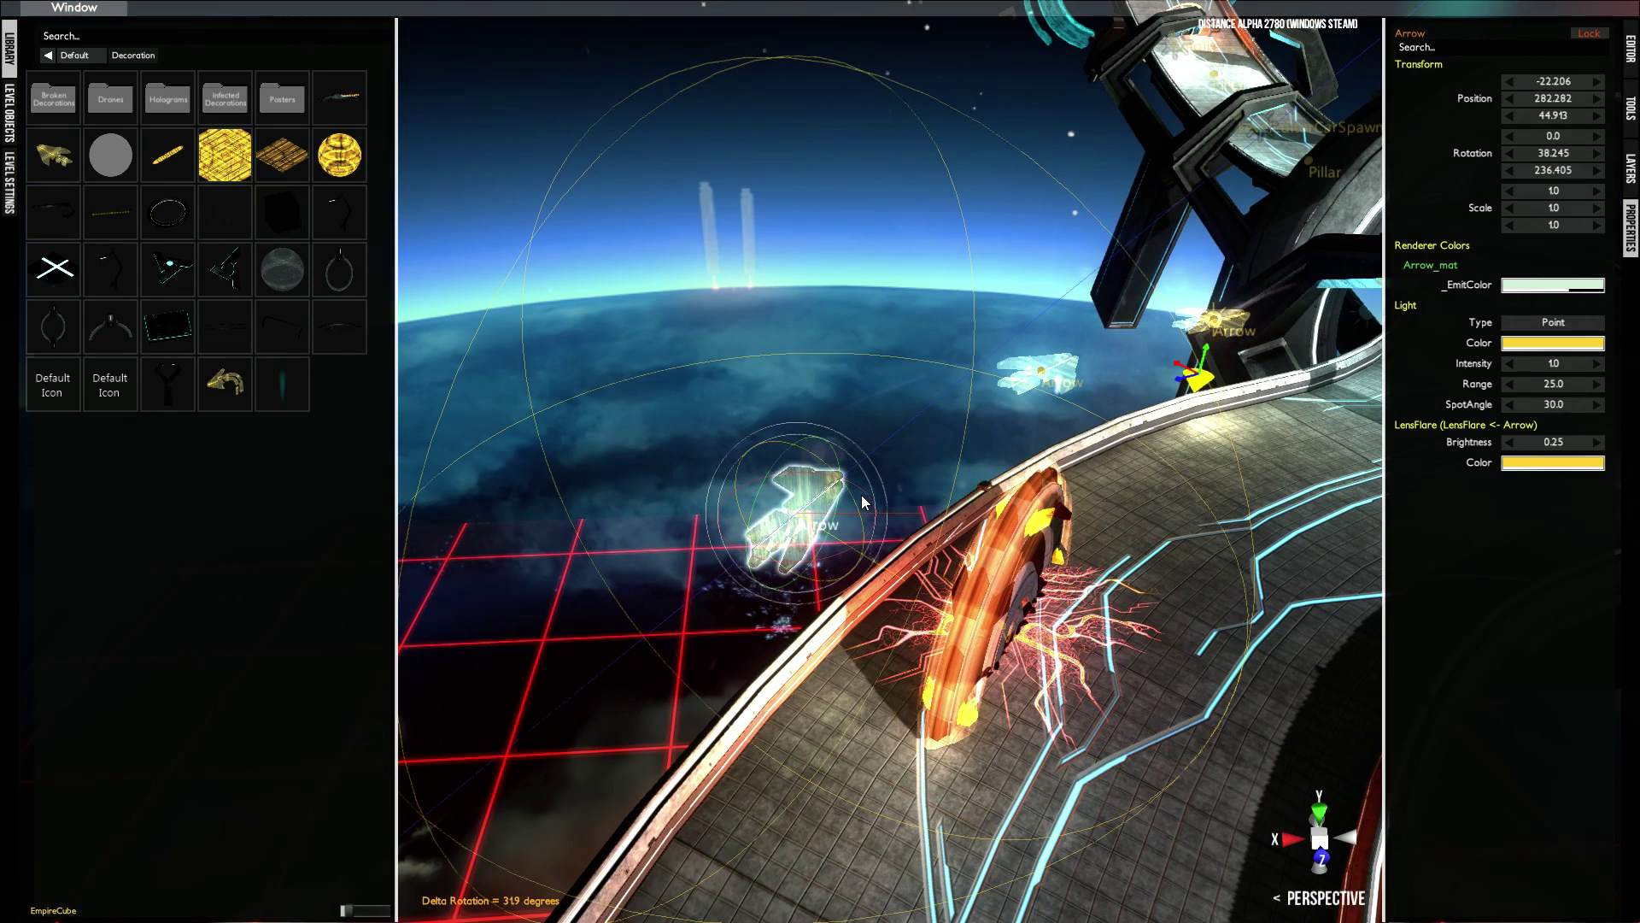
- Roll the Arrow farthest past the saw around its Z axis, and roll the middle Arrow to about 85.2° around Z
{"action": "left_click", "coordinate": [1057, 374]}
{"action": "key", "text": "e"}
{"action": "right_click_drag", "start_coordinate": [1146, 340], "coordinate": [1139, 342]}
{"action": "key", "text": "d"}
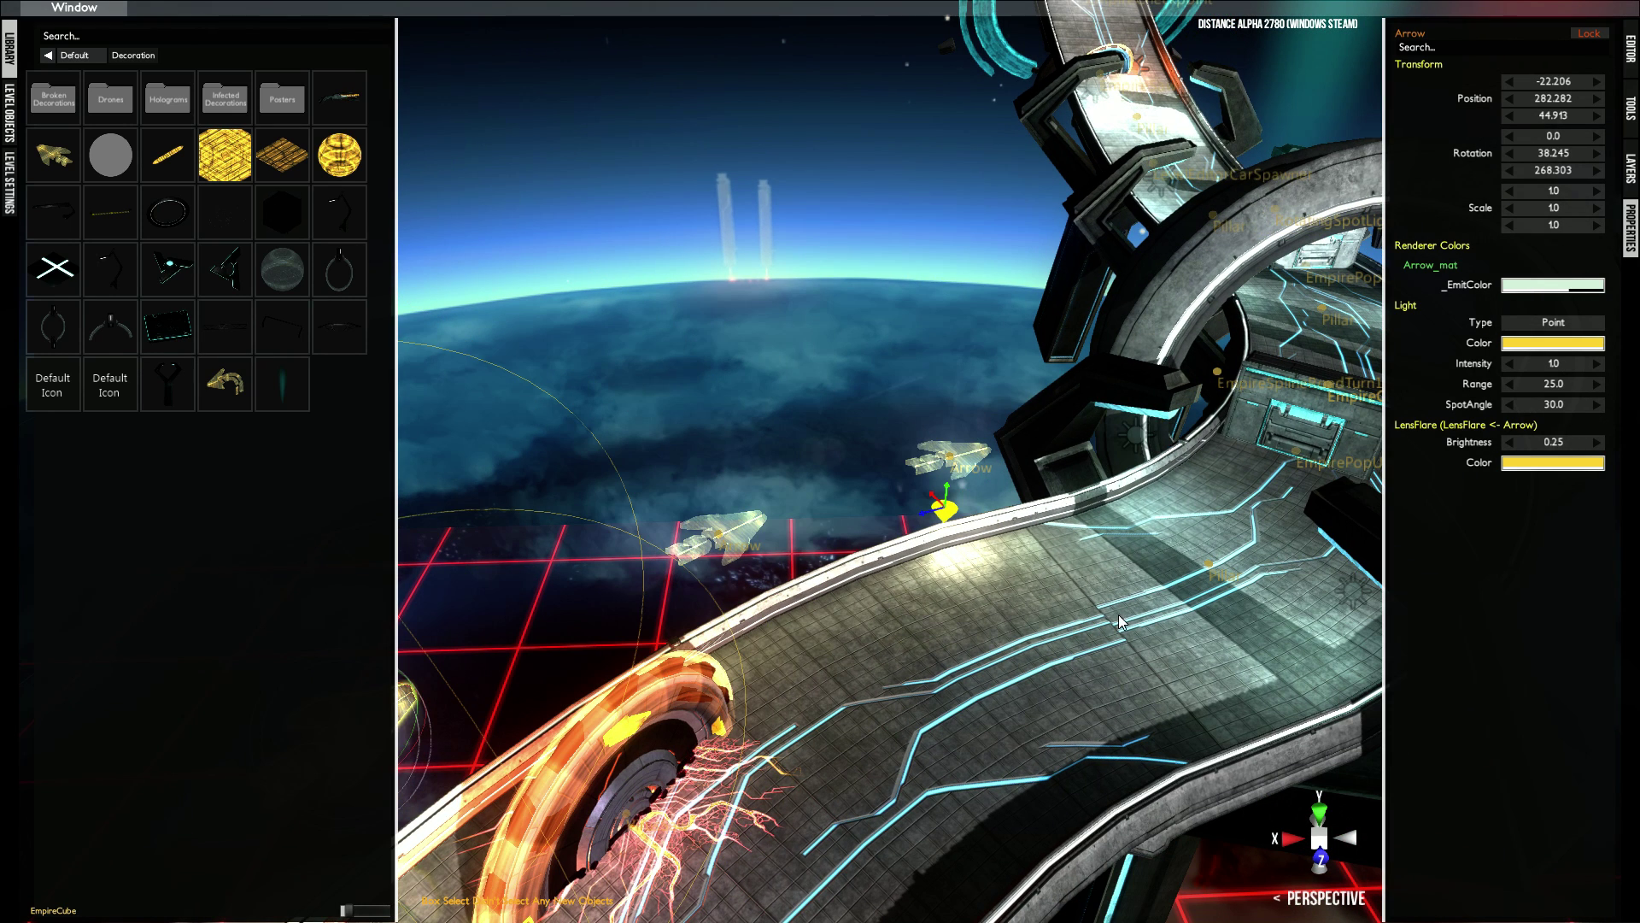
{"action": "left_click", "coordinate": [984, 466]}
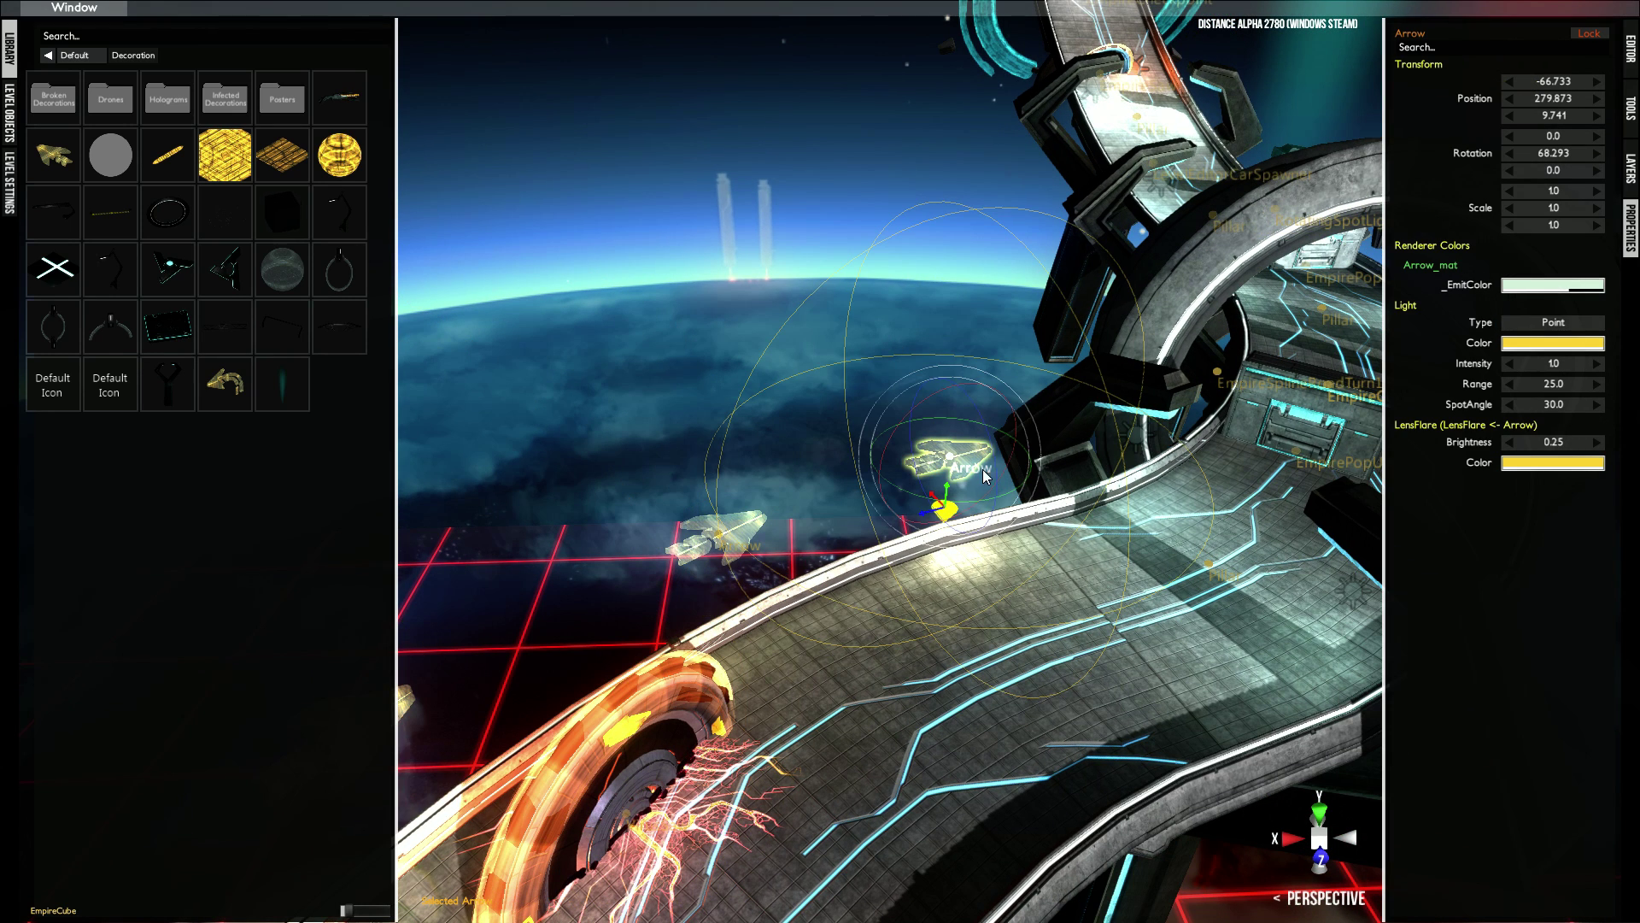
{"action": "left_click_drag", "start_coordinate": [1010, 422], "coordinate": [993, 527]}
{"action": "left_click", "coordinate": [717, 534]}
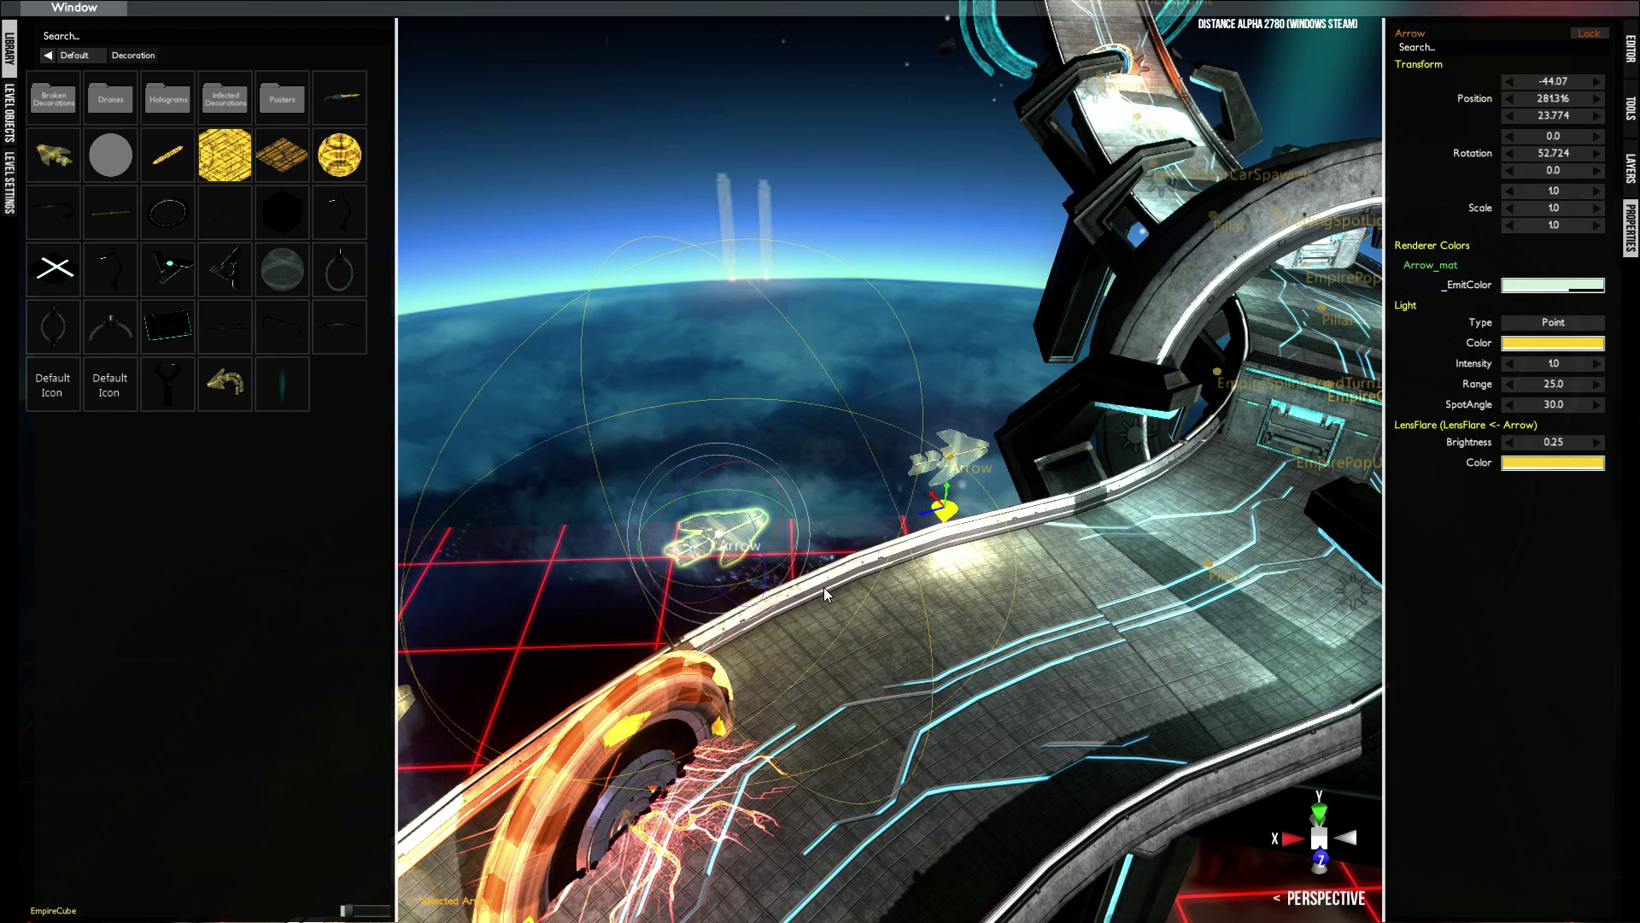
{"action": "left_click_drag", "start_coordinate": [766, 497], "coordinate": [769, 581]}
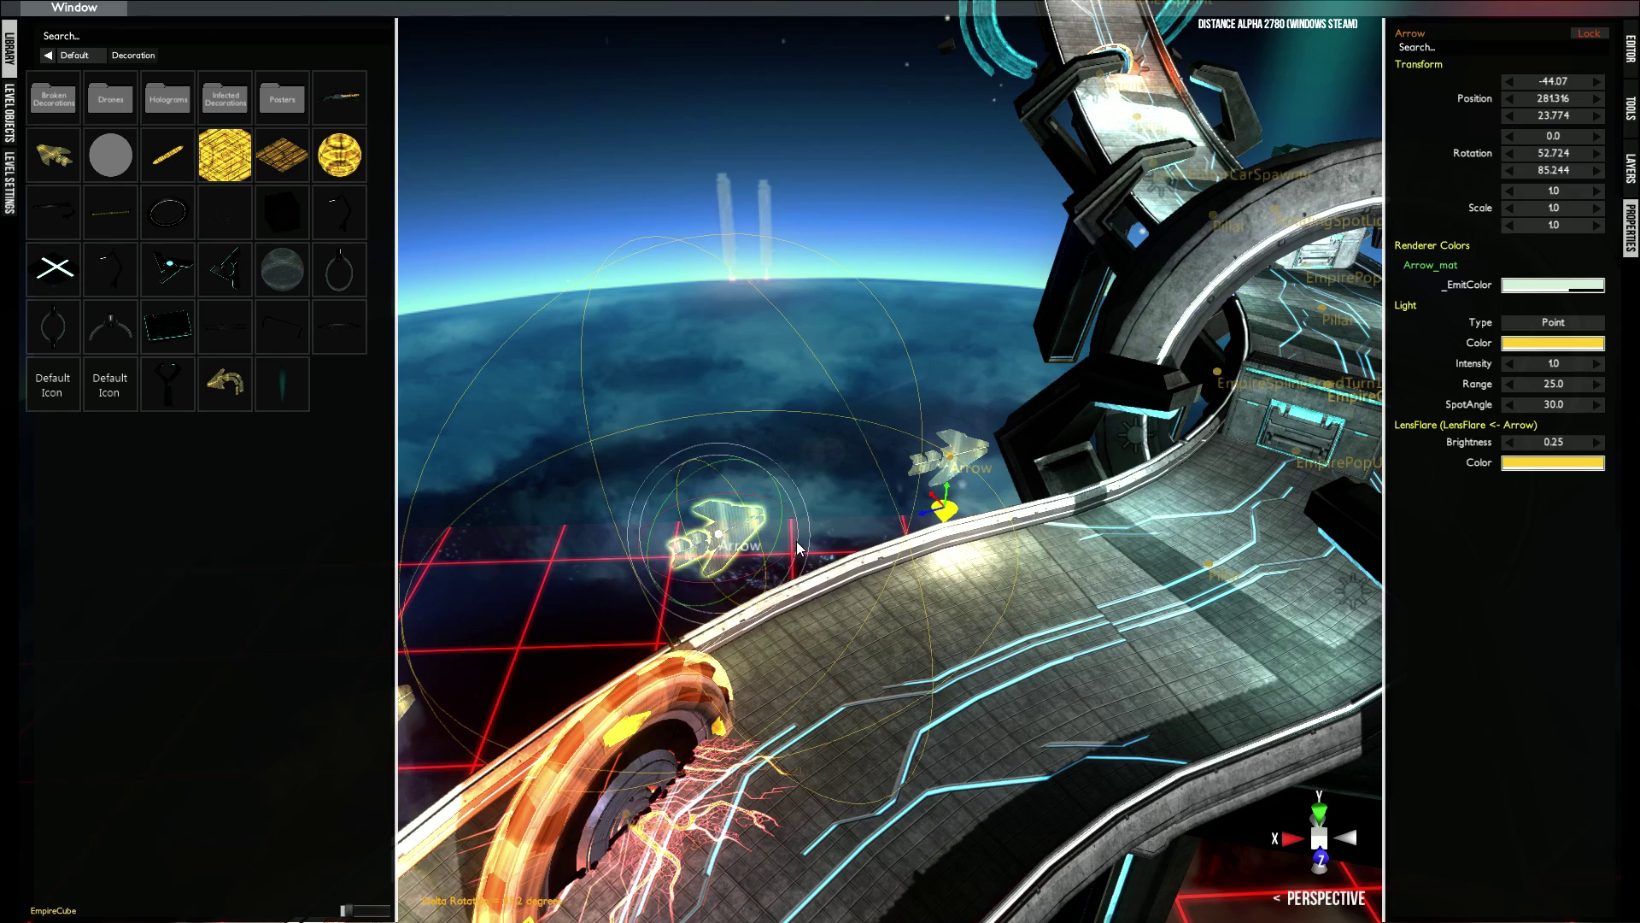
- Delete the EmpireCircle around the road at about (-131.3, 269.0, -25.5)
{"action": "scroll", "coordinate": [1003, 429], "scroll_direction": "down", "scroll_amount": 5}
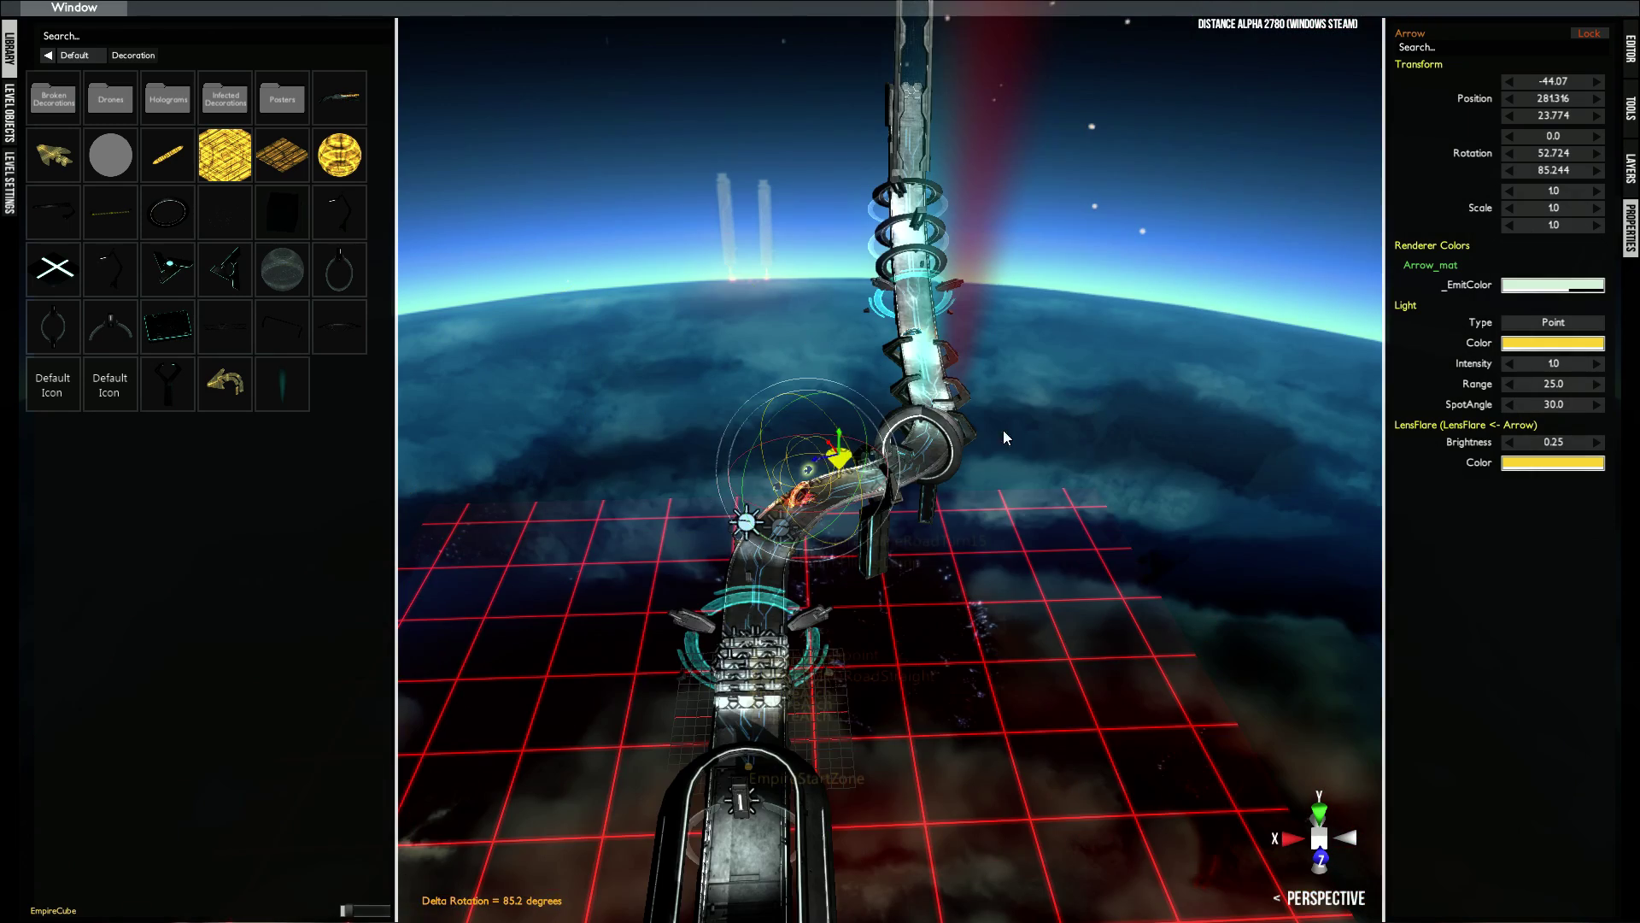
{"action": "scroll", "coordinate": [856, 622], "scroll_direction": "up", "scroll_amount": 5}
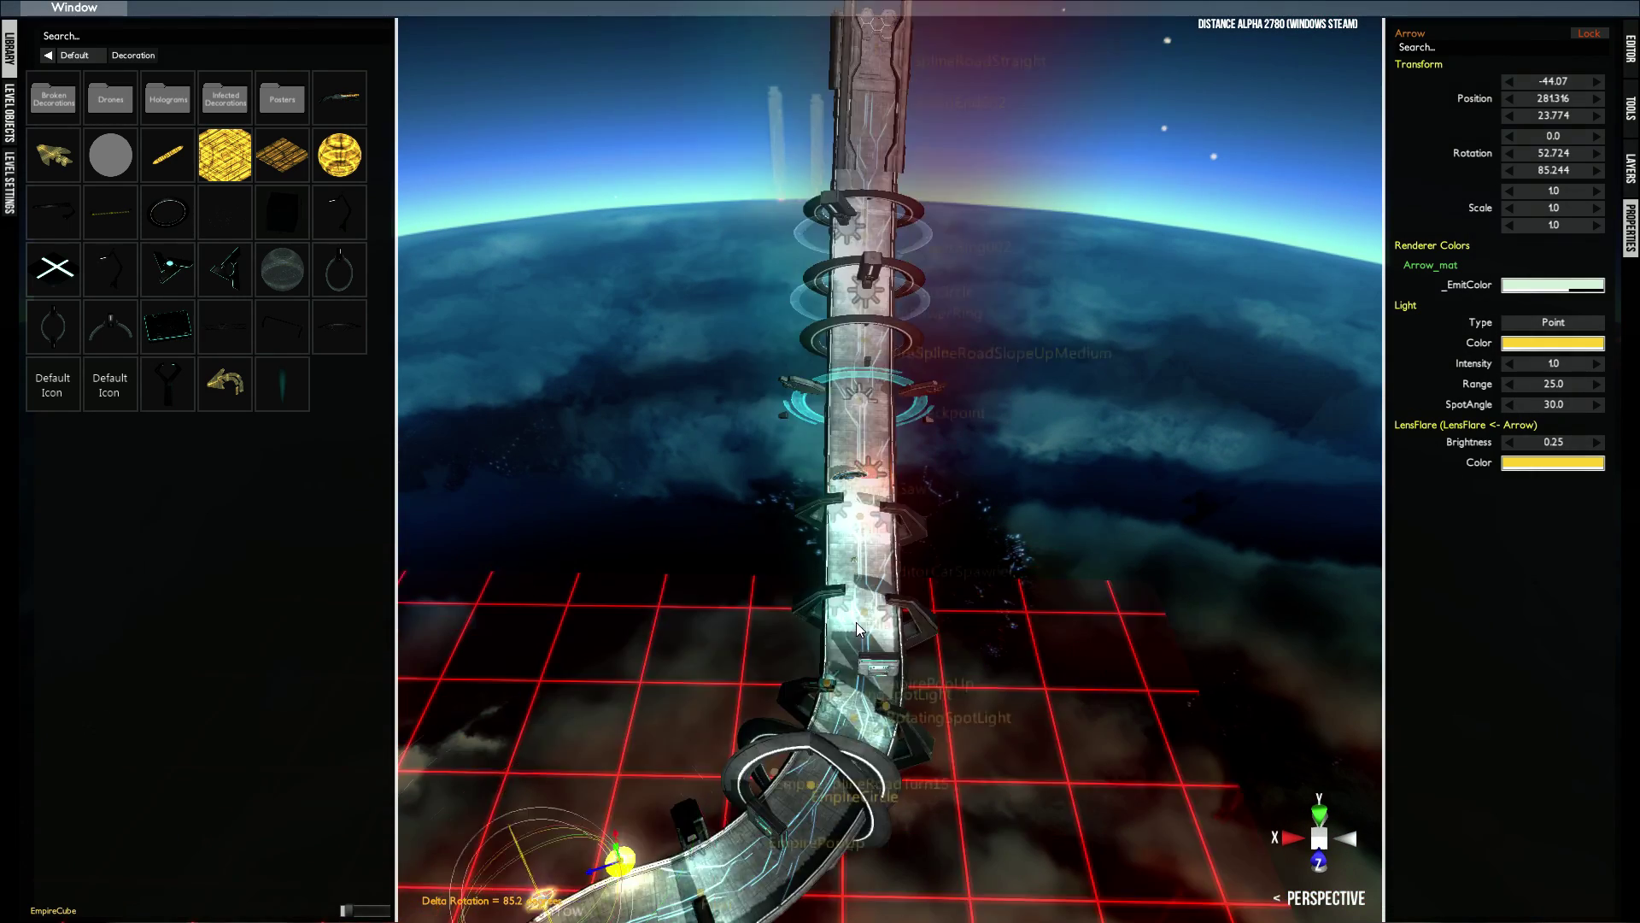
{"action": "right_click_drag", "start_coordinate": [866, 608], "coordinate": [862, 595]}
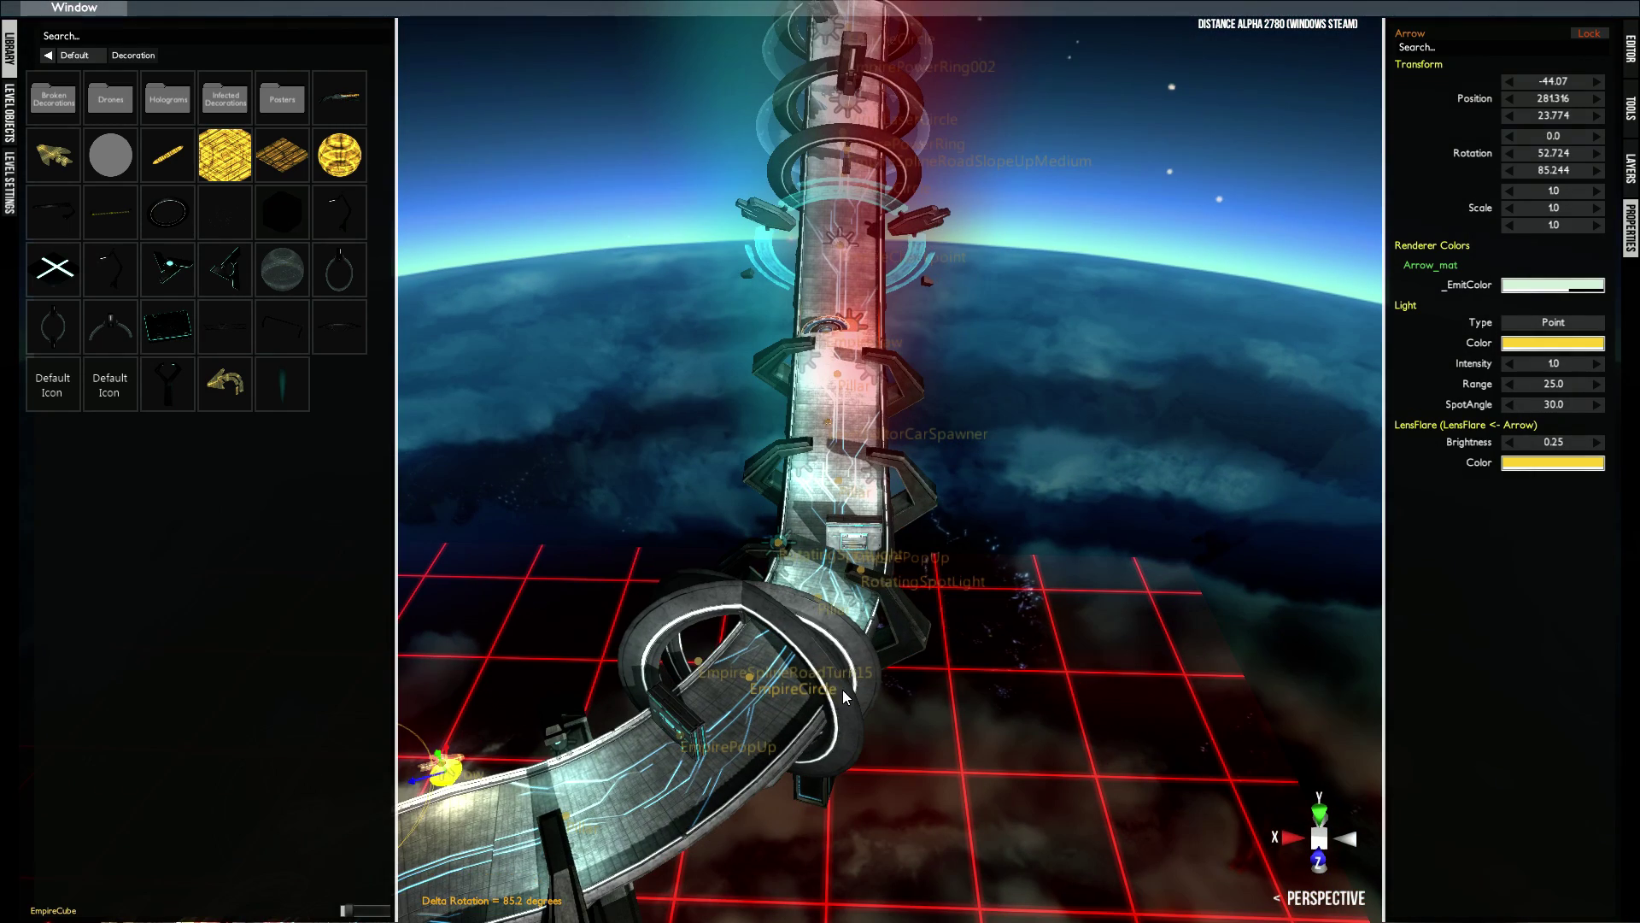
{"action": "left_click", "coordinate": [846, 634]}
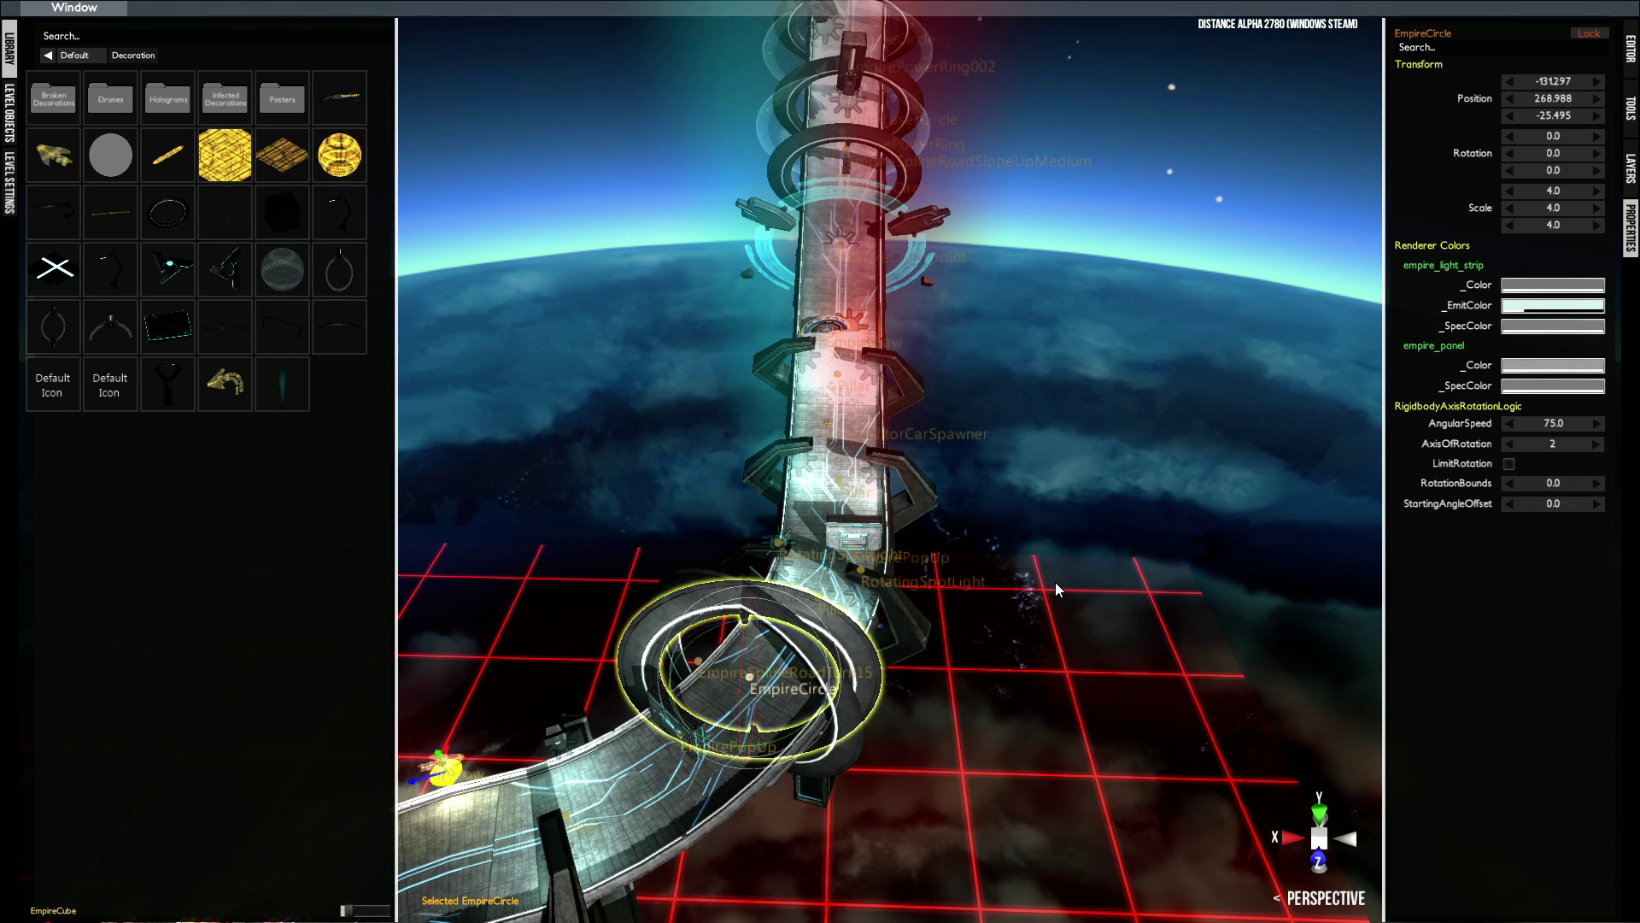
{"action": "key", "text": "Delete"}
- Add an EmpireLogoFan around the glass road at about (-160.7, 526.7, -370.5), align it to the road and scale it up
{"action": "right_click_drag", "start_coordinate": [605, 535], "coordinate": [767, 536]}
{"action": "right_click_drag", "start_coordinate": [884, 578], "coordinate": [890, 292]}
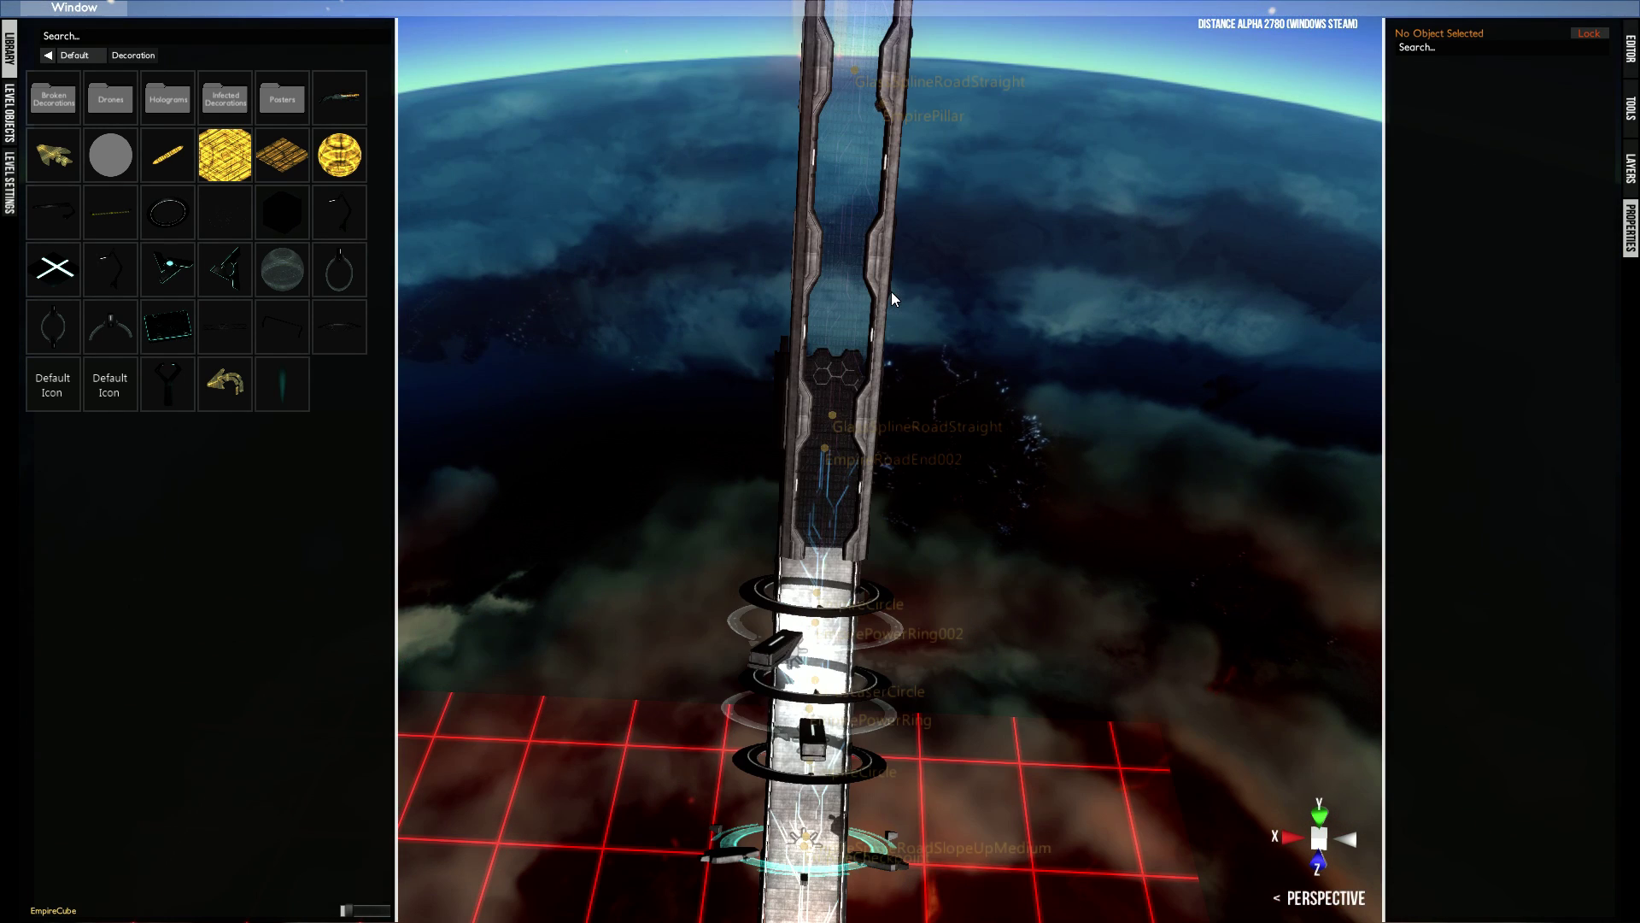
{"action": "middle_click", "coordinate": [837, 384]}
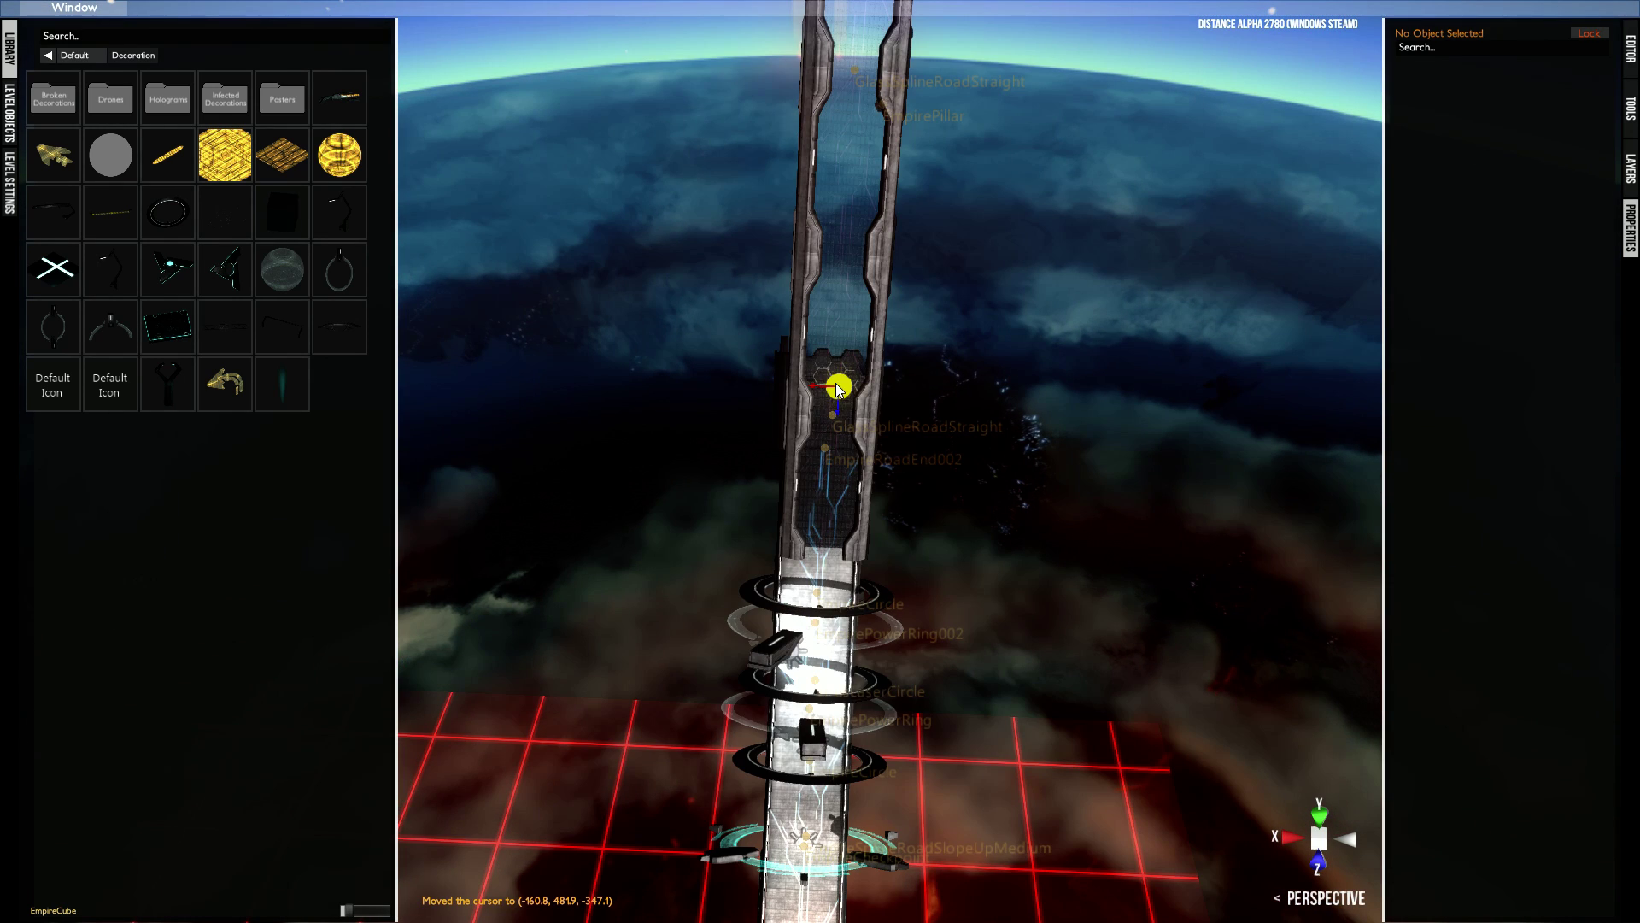
{"action": "left_click", "coordinate": [225, 268]}
{"action": "key", "text": "w"}
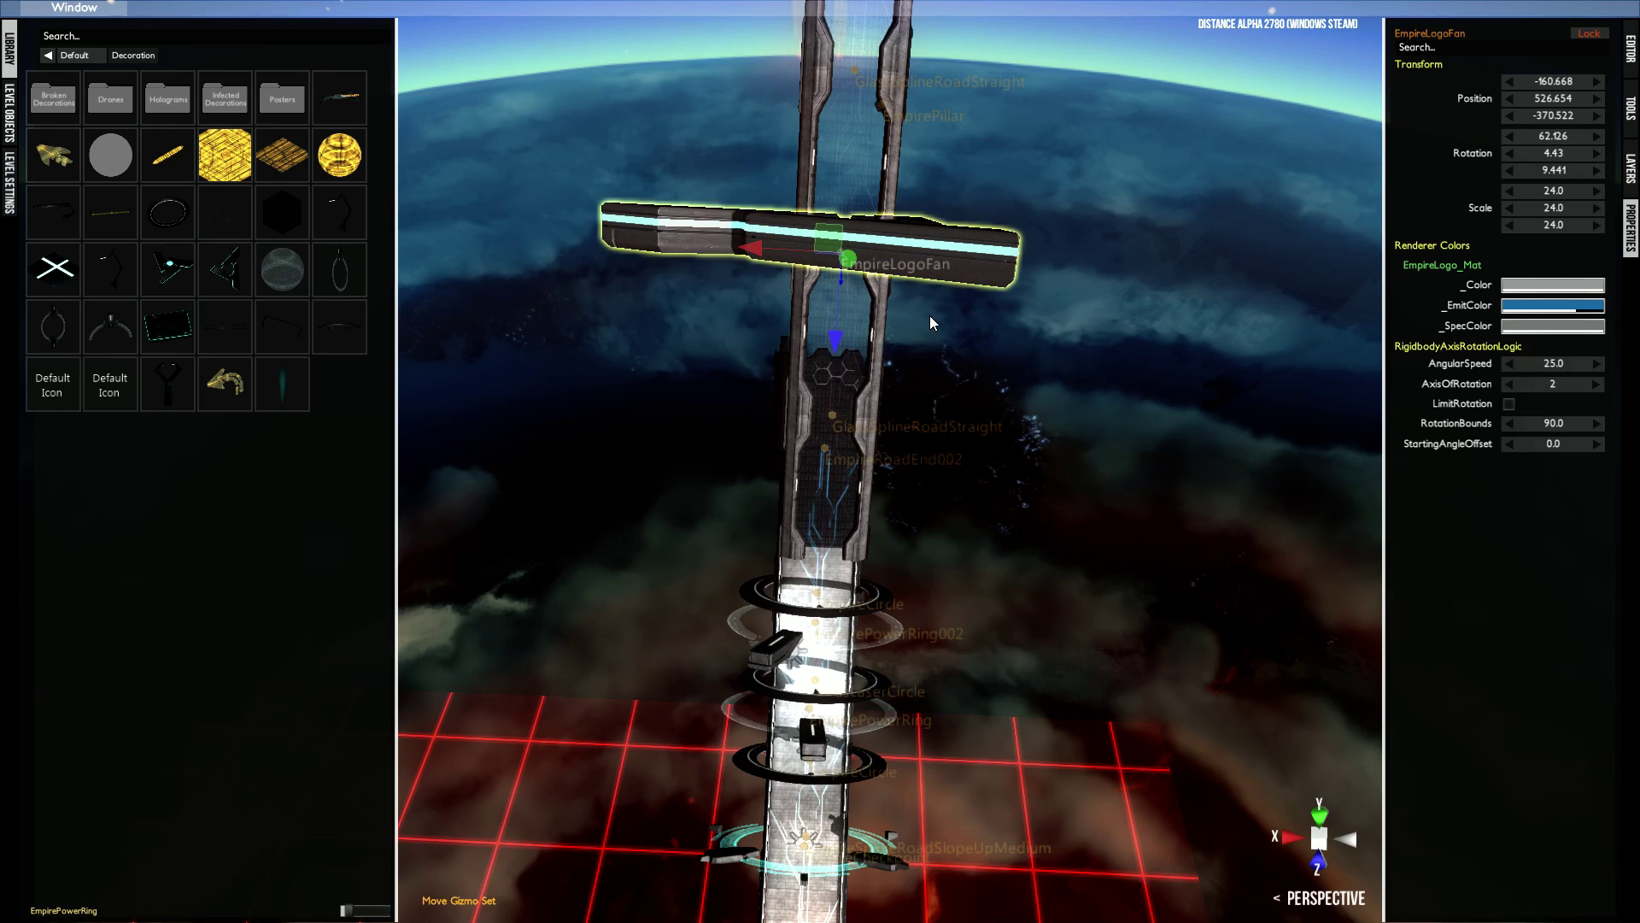
{"action": "left_click_drag", "start_coordinate": [917, 305], "coordinate": [1031, 242]}
- Add an EmpireCircle around the glass road above the checkpoint at about (-166.7, 671.7, -454.7), aligned to the cursor's orientation
{"action": "right_click_drag", "start_coordinate": [1031, 243], "coordinate": [968, 363]}
{"action": "middle_click", "coordinate": [759, 320]}
{"action": "middle_click", "coordinate": [752, 317]}
{"action": "left_click", "coordinate": [156, 215]}
{"action": "key", "text": "x"}
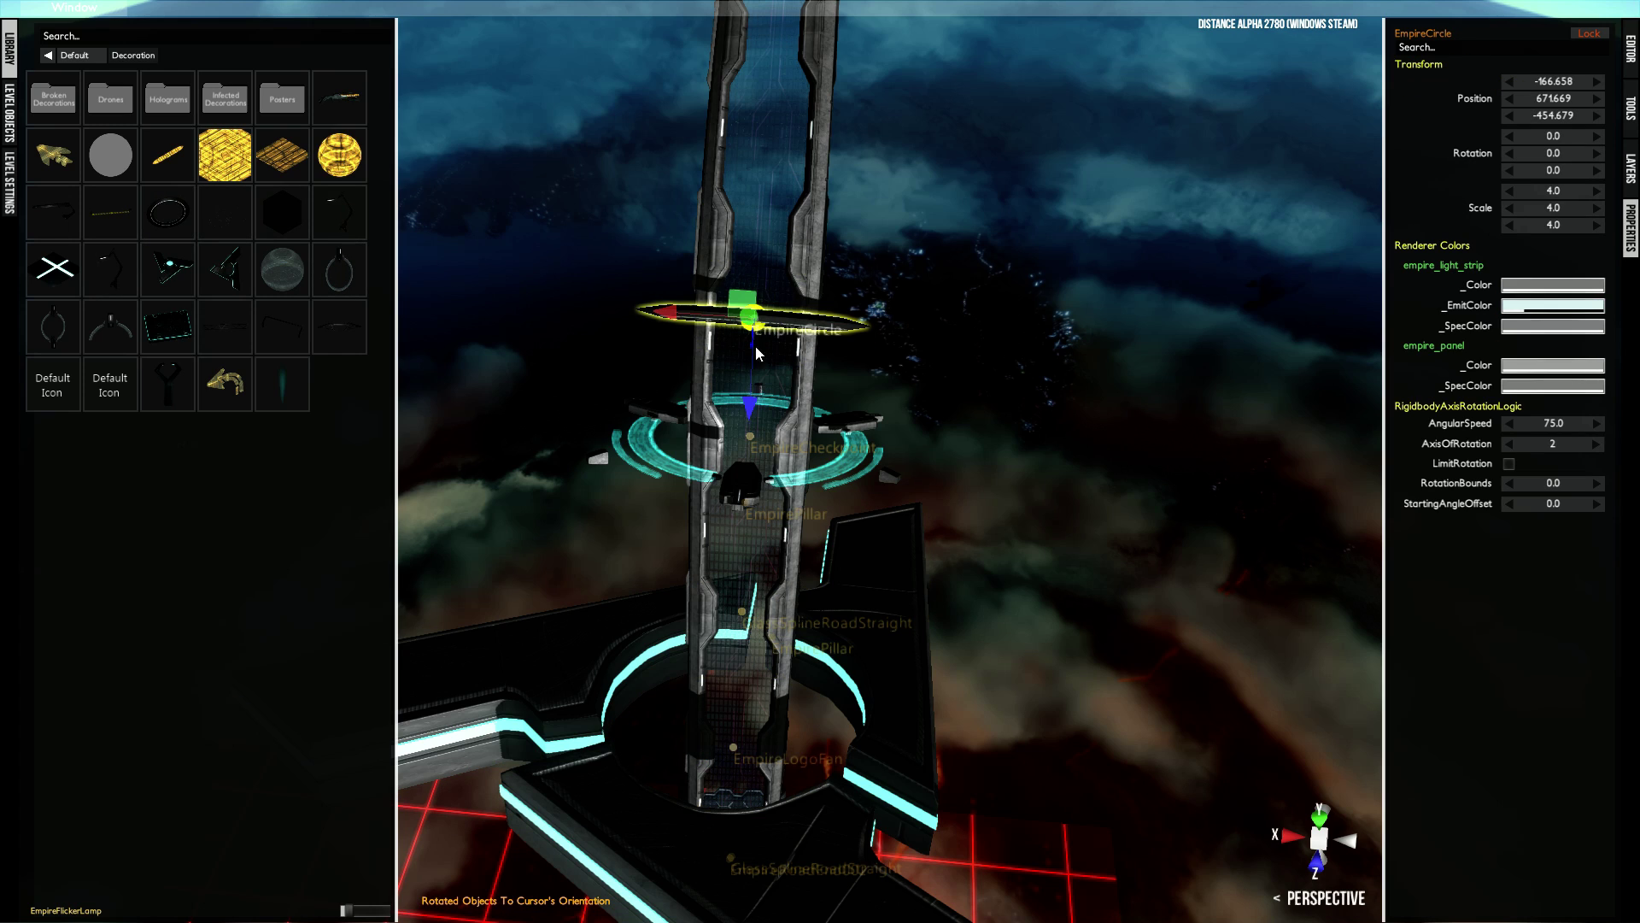
- Add an EmpirePowerRing beyond the new circle at about (-167.4, 688.3, -473.5), aligned to the cursor's orientation
{"action": "middle_click", "coordinate": [761, 231]}
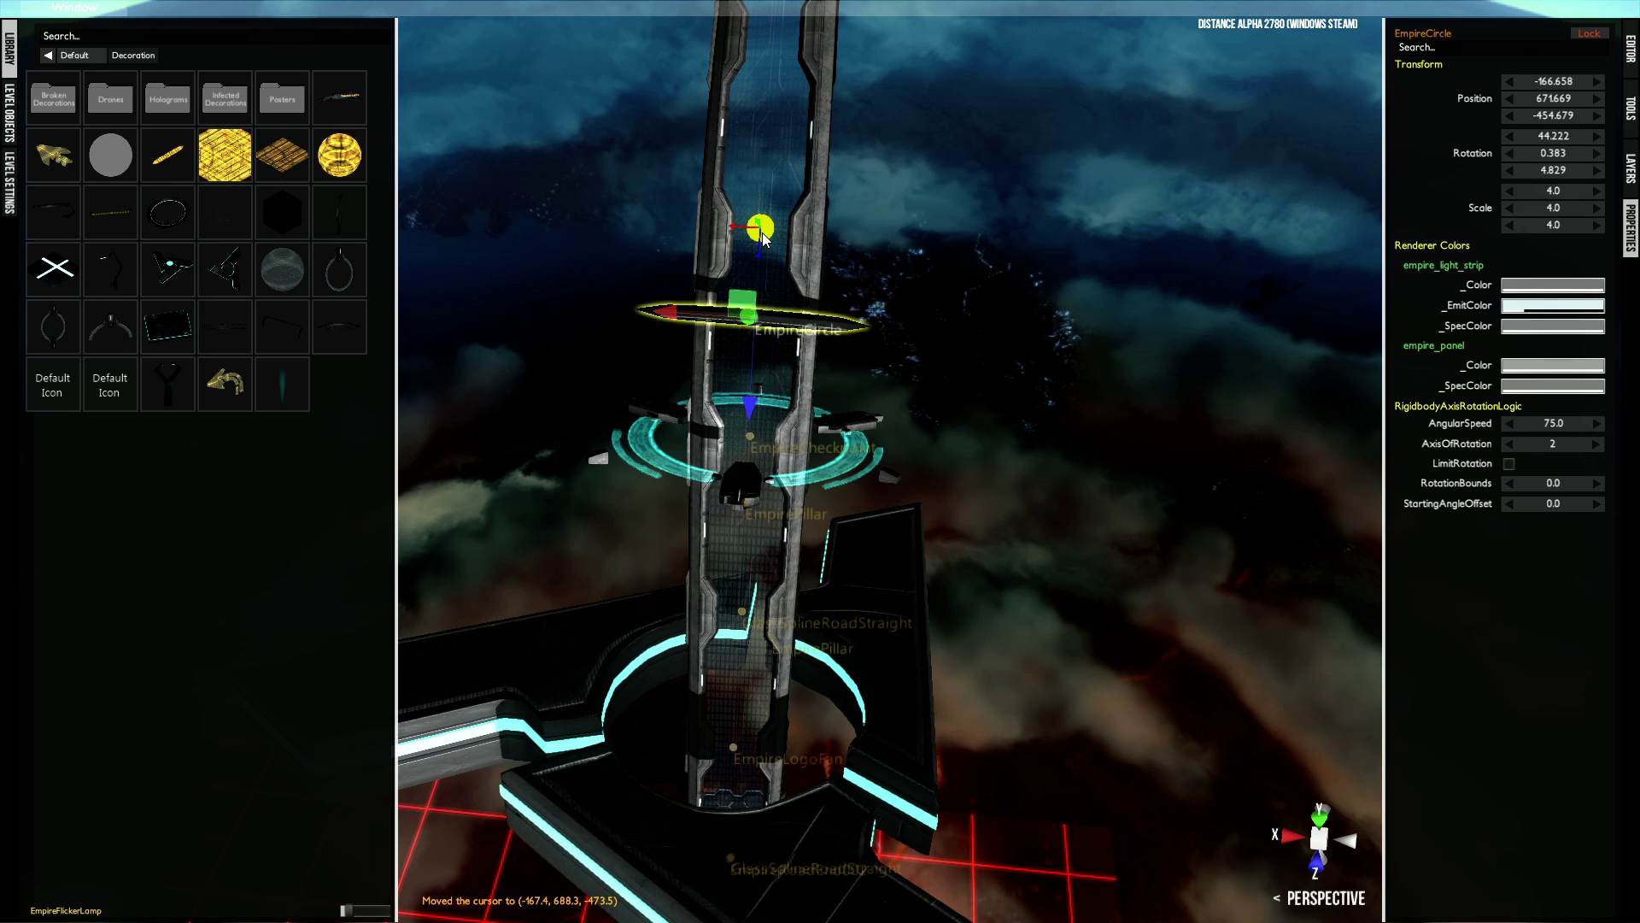
{"action": "left_click", "coordinate": [339, 271]}
{"action": "key", "text": "x"}
{"action": "right_click_drag", "start_coordinate": [804, 136], "coordinate": [730, 302]}
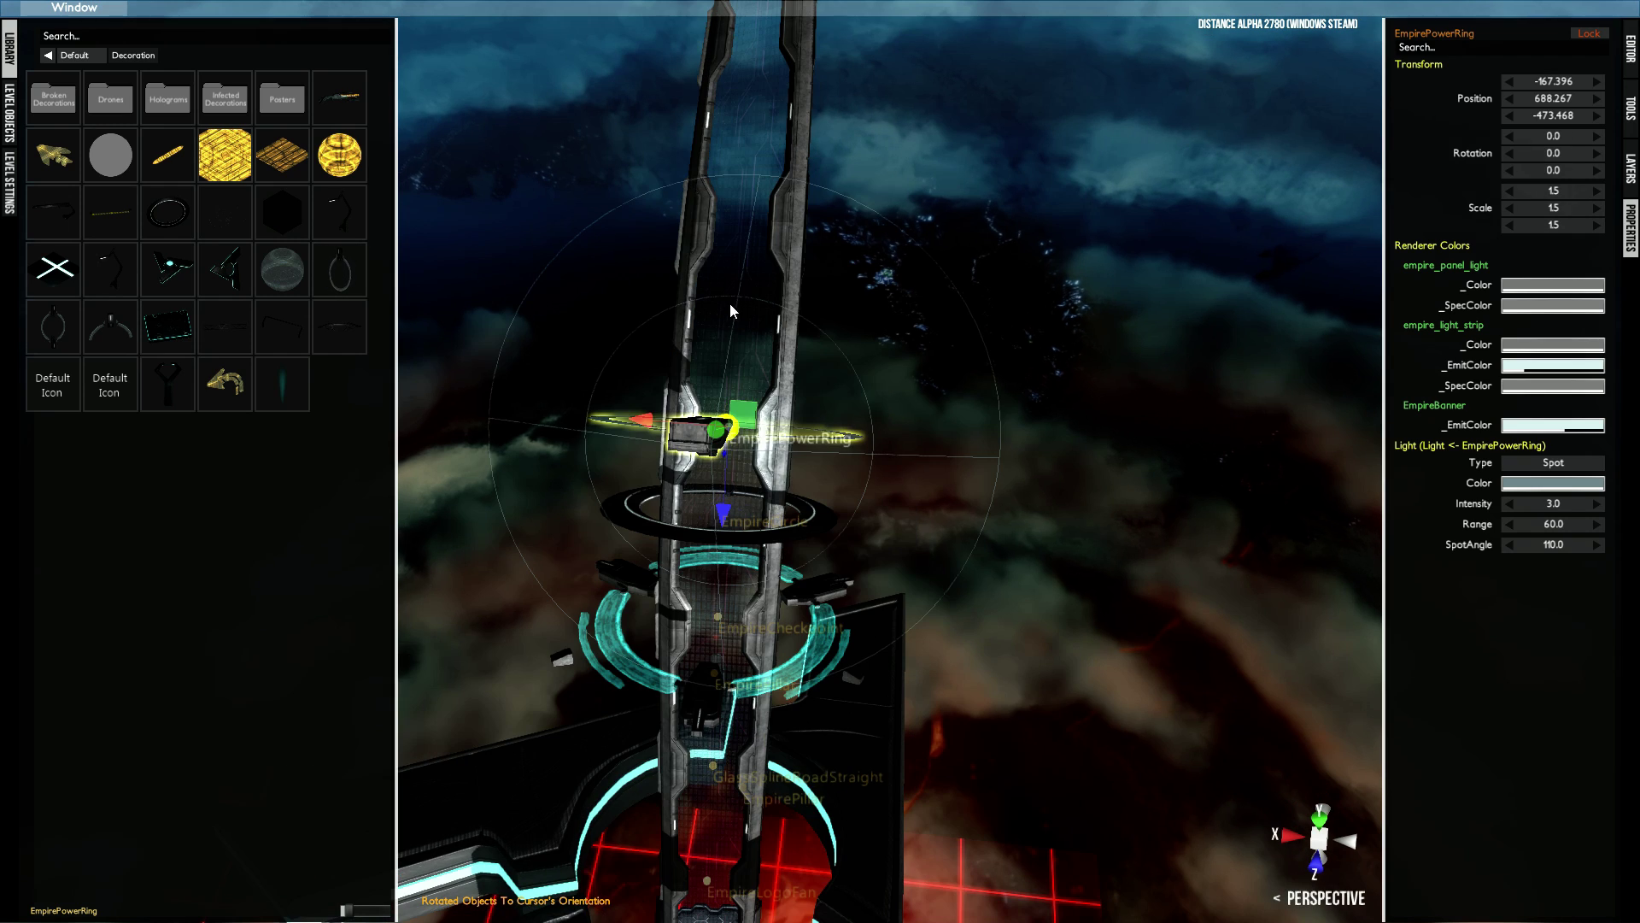
- Add an EmpireLargeTower from the Buildings library on the glass road at about (-166.2, 737.1, -555.2)
{"action": "middle_click_drag", "start_coordinate": [738, 340], "coordinate": [745, 361]}
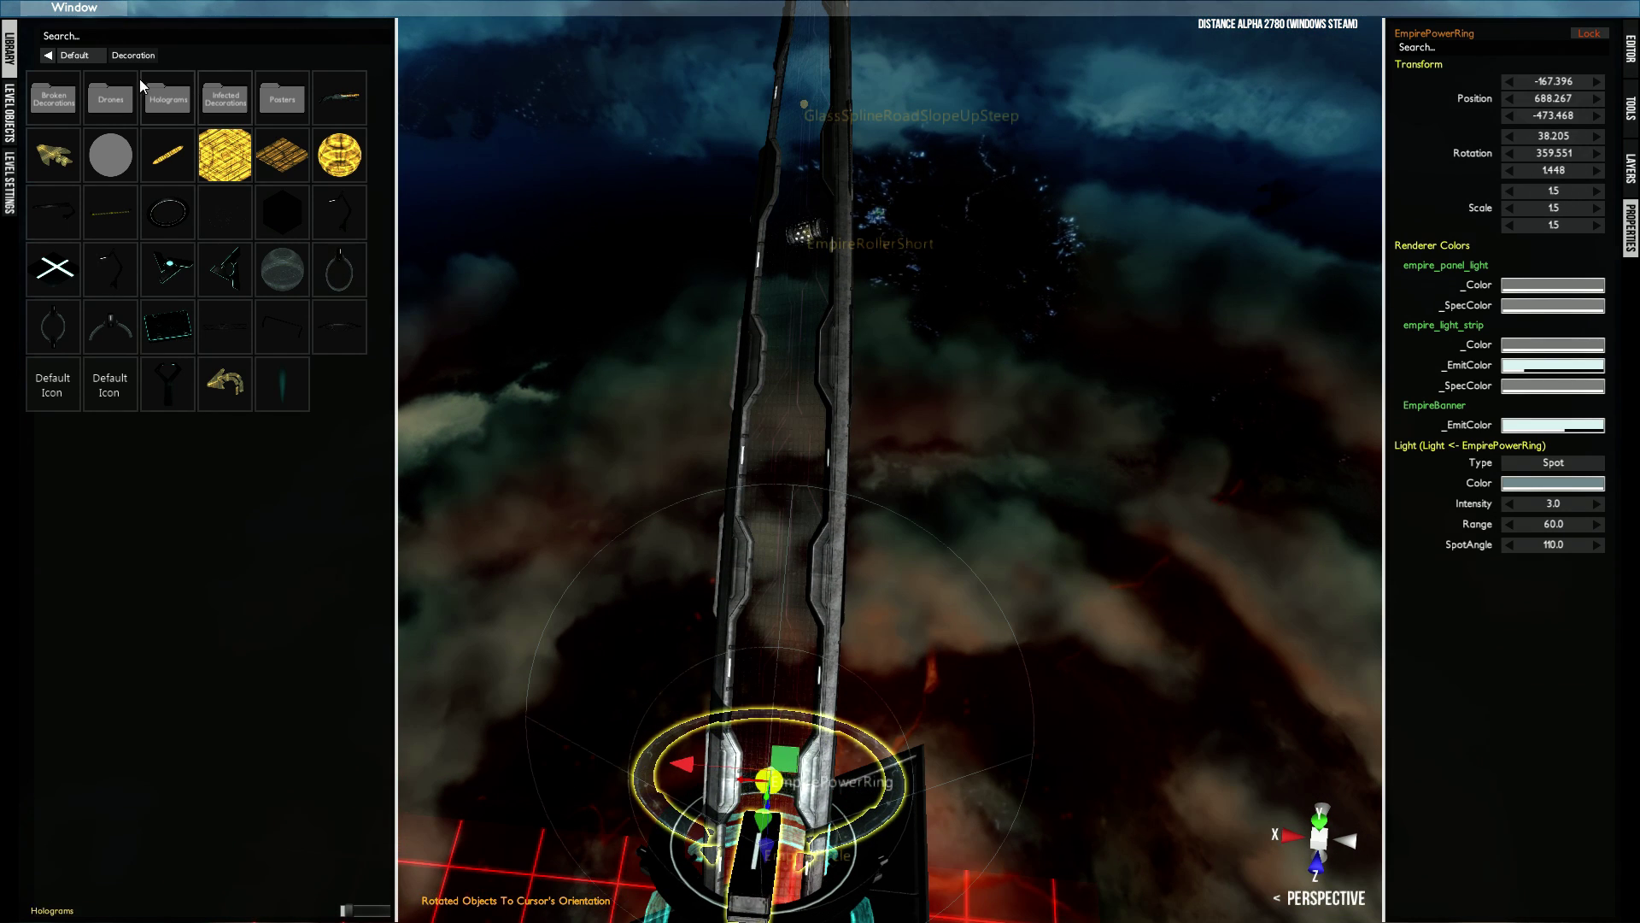
{"action": "left_click", "coordinate": [46, 56]}
{"action": "left_click", "coordinate": [69, 101]}
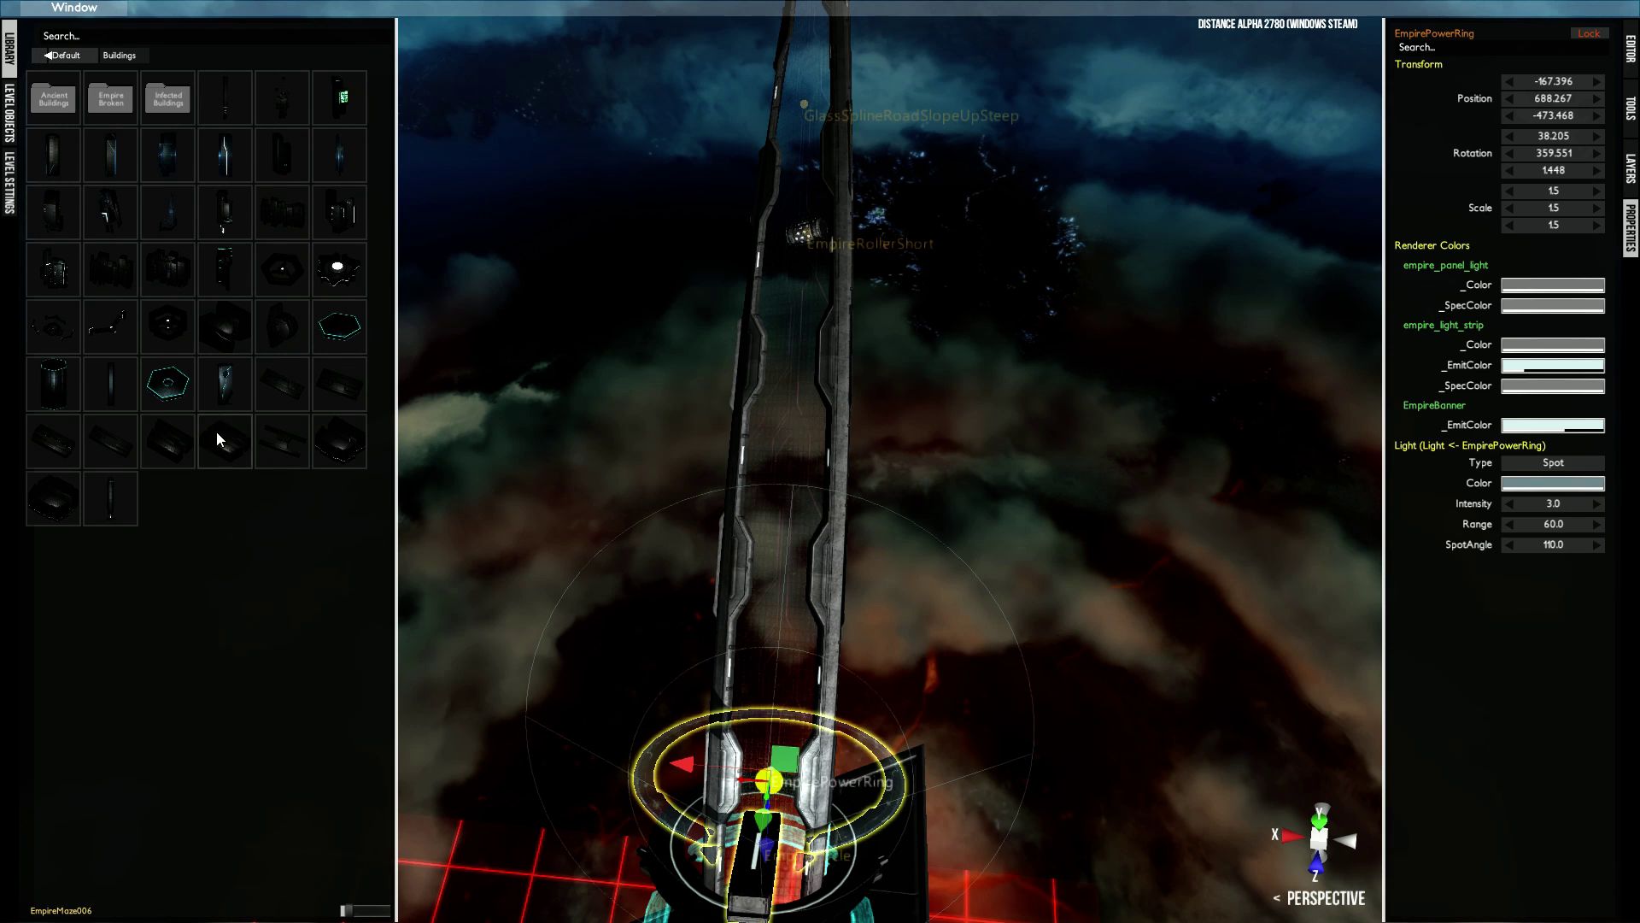
{"action": "right_click", "coordinate": [780, 474]}
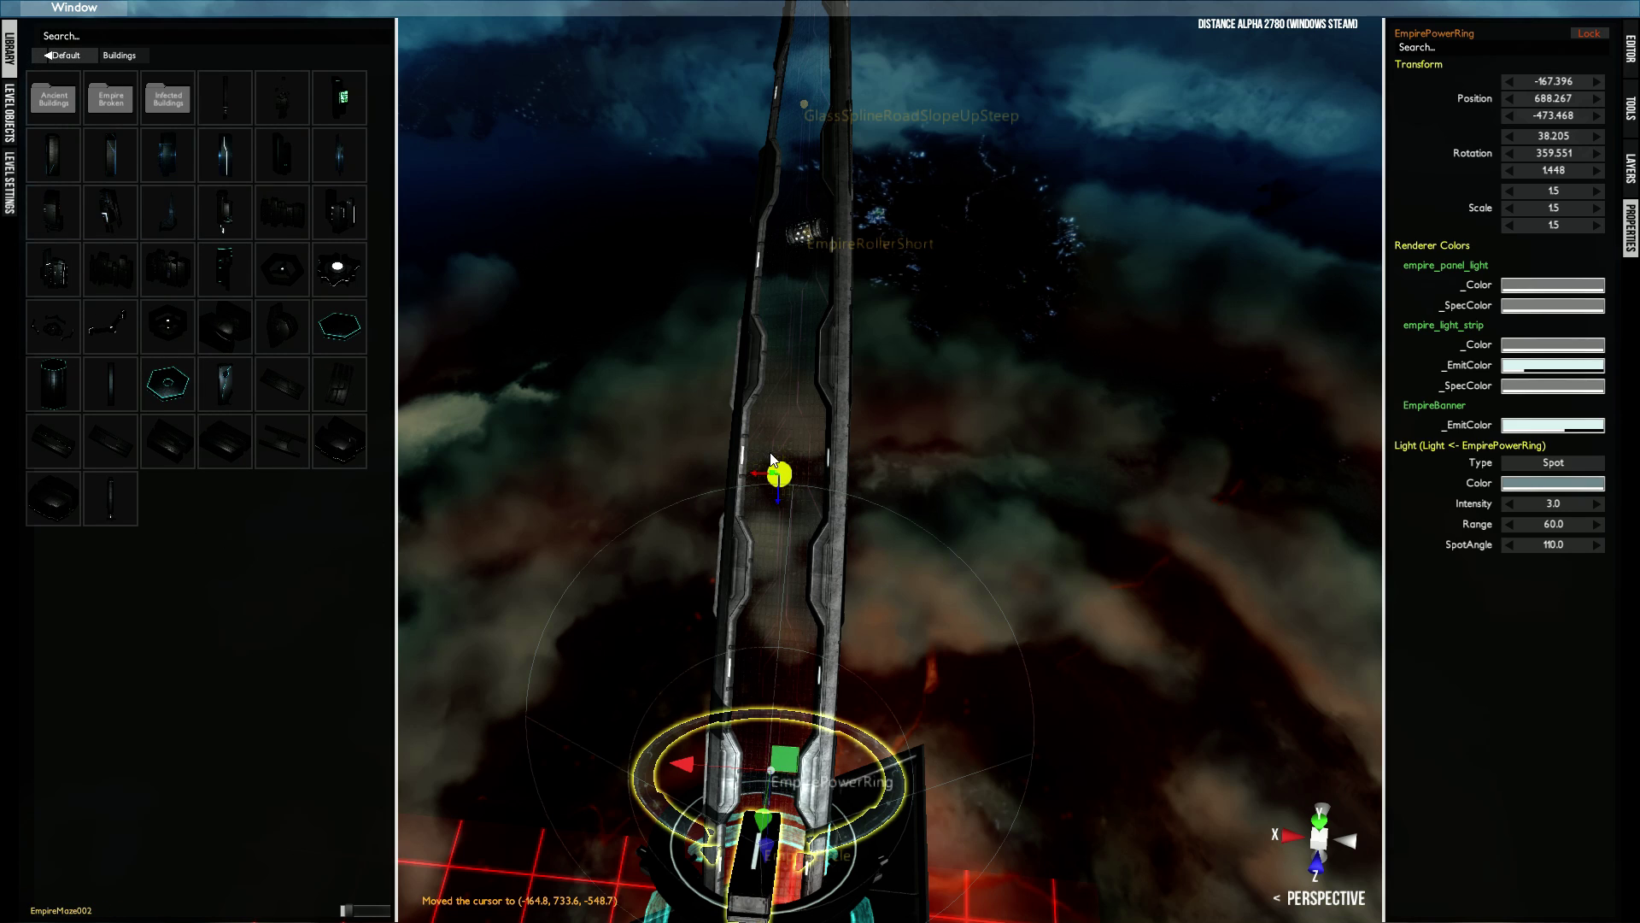
{"action": "left_click", "coordinate": [225, 384]}
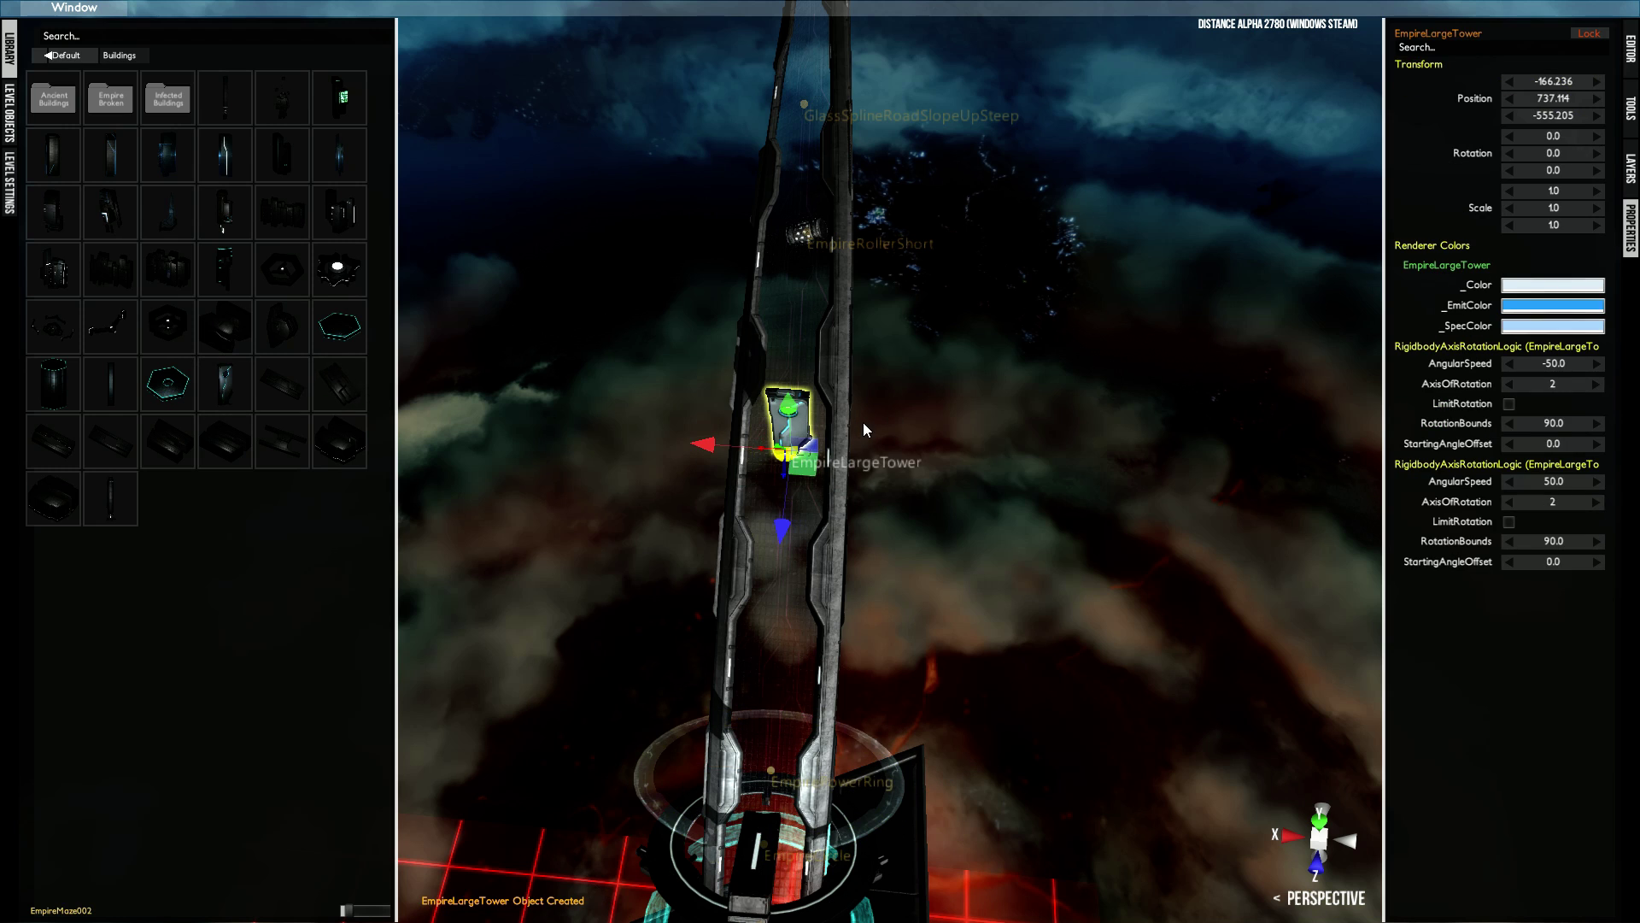
- Scale the EmpireLargeTower up to about 14.7 and lower it about 354.8 along its local Y axis
{"action": "scroll", "coordinate": [856, 588], "scroll_direction": "down", "scroll_amount": 4}
{"action": "left_click_drag", "start_coordinate": [854, 583], "coordinate": [1548, 63]}
{"action": "left_click_drag", "start_coordinate": [853, 509], "coordinate": [1021, 403]}
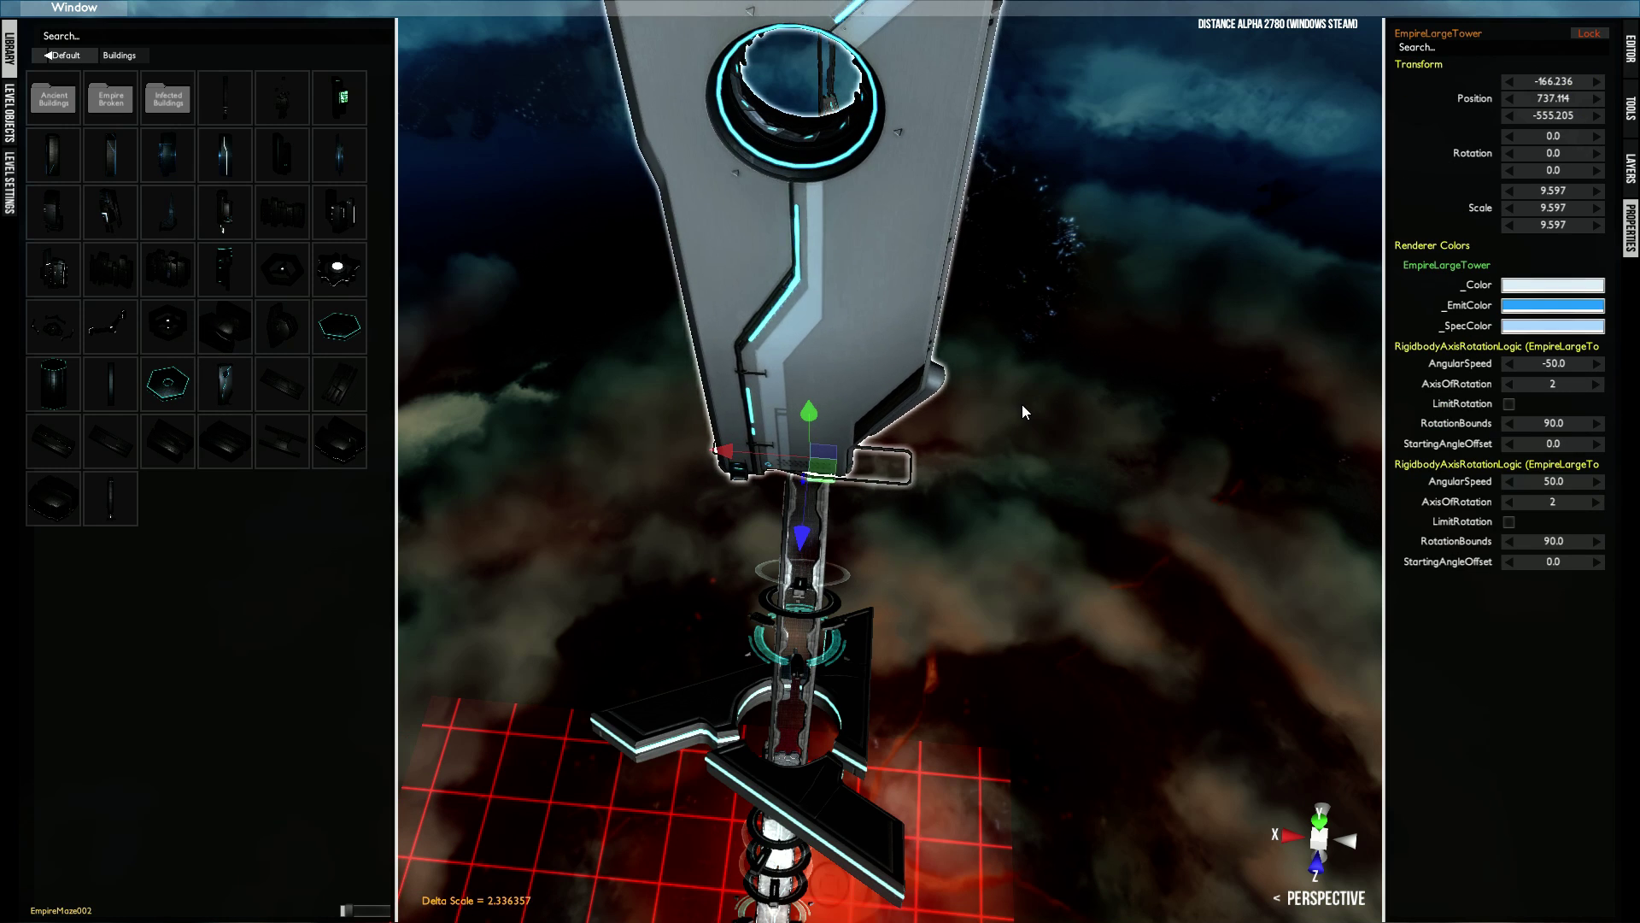
{"action": "left_click_drag", "start_coordinate": [810, 415], "coordinate": [815, 564]}
{"action": "scroll", "coordinate": [828, 501], "scroll_direction": "up", "scroll_amount": 3}
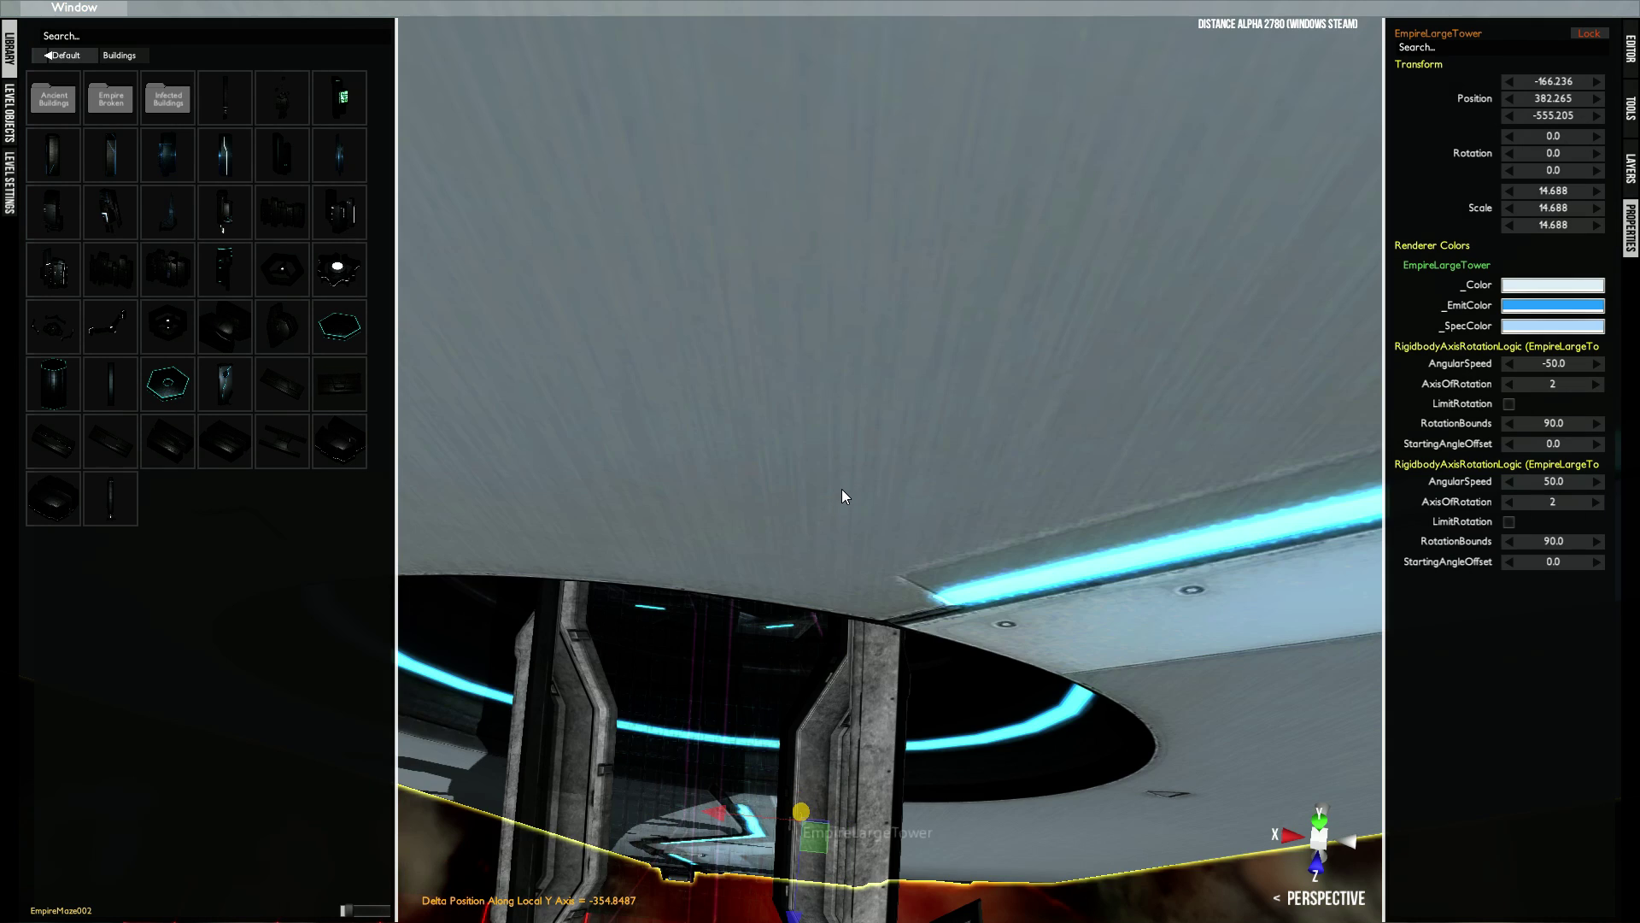
- Enlarge the EmpireLargeTower to a scale of about 17.3 and lower it to about Y 327.8 so the road passes through its opening
{"action": "scroll", "coordinate": [846, 486], "scroll_direction": "down", "scroll_amount": 1}
{"action": "scroll", "coordinate": [861, 468], "scroll_direction": "down", "scroll_amount": 2}
{"action": "scroll", "coordinate": [899, 356], "scroll_direction": "up", "scroll_amount": 3}
{"action": "right_click_drag", "start_coordinate": [899, 348], "coordinate": [952, 57]}
{"action": "scroll", "coordinate": [892, 387], "scroll_direction": "down", "scroll_amount": 3}
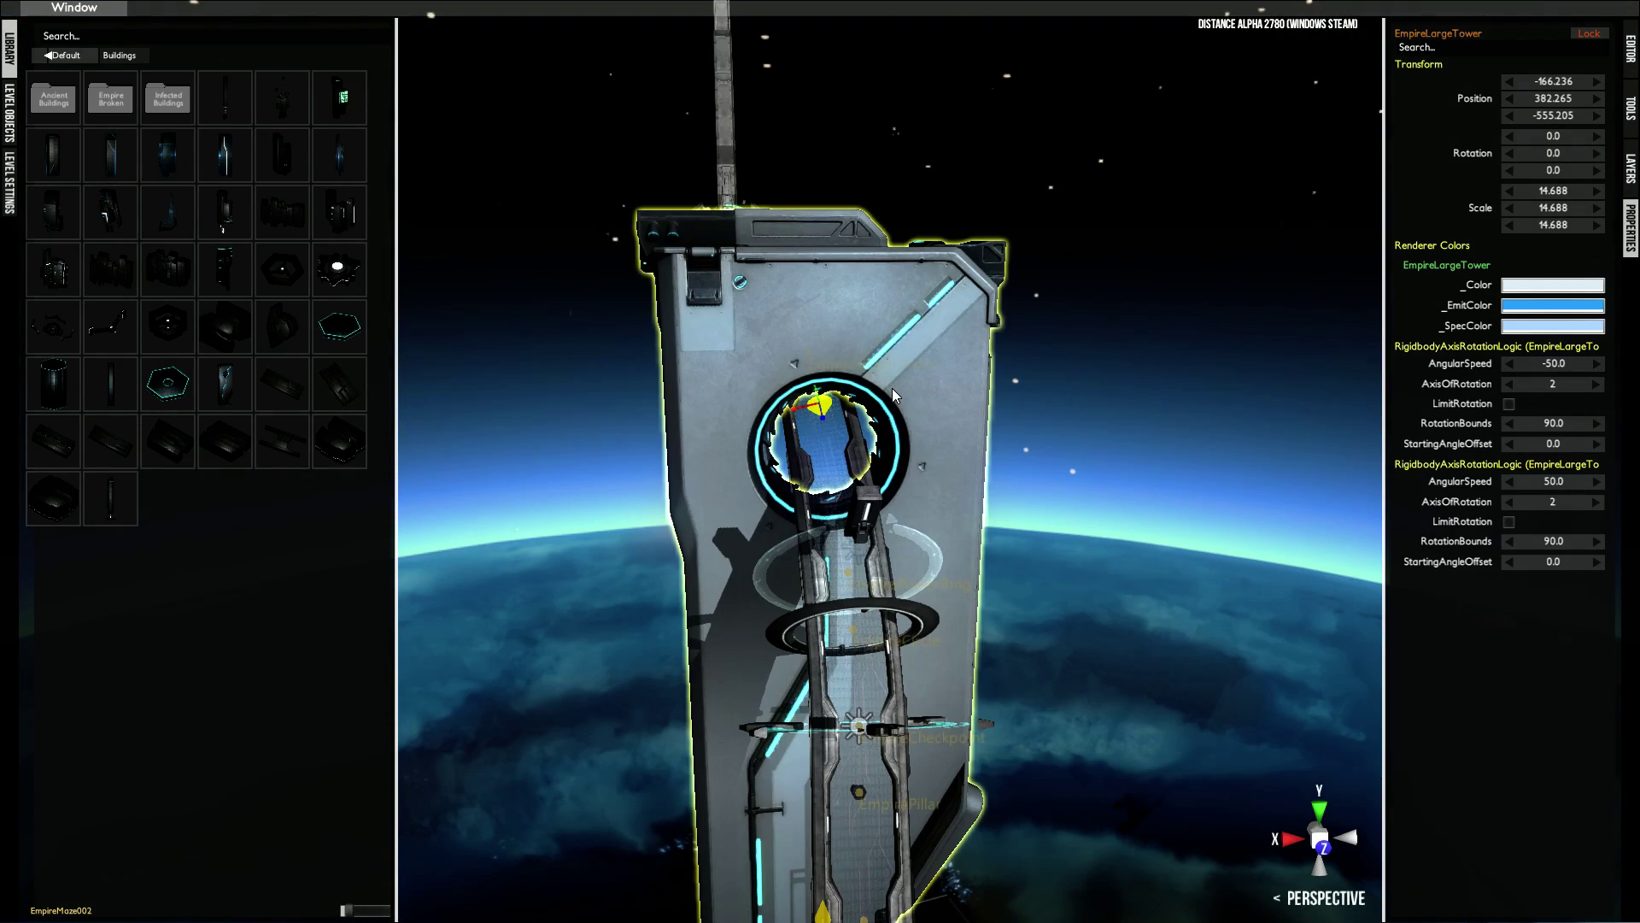
{"action": "left_click_drag", "start_coordinate": [892, 393], "coordinate": [976, 300]}
{"action": "scroll", "coordinate": [904, 481], "scroll_direction": "down", "scroll_amount": 3}
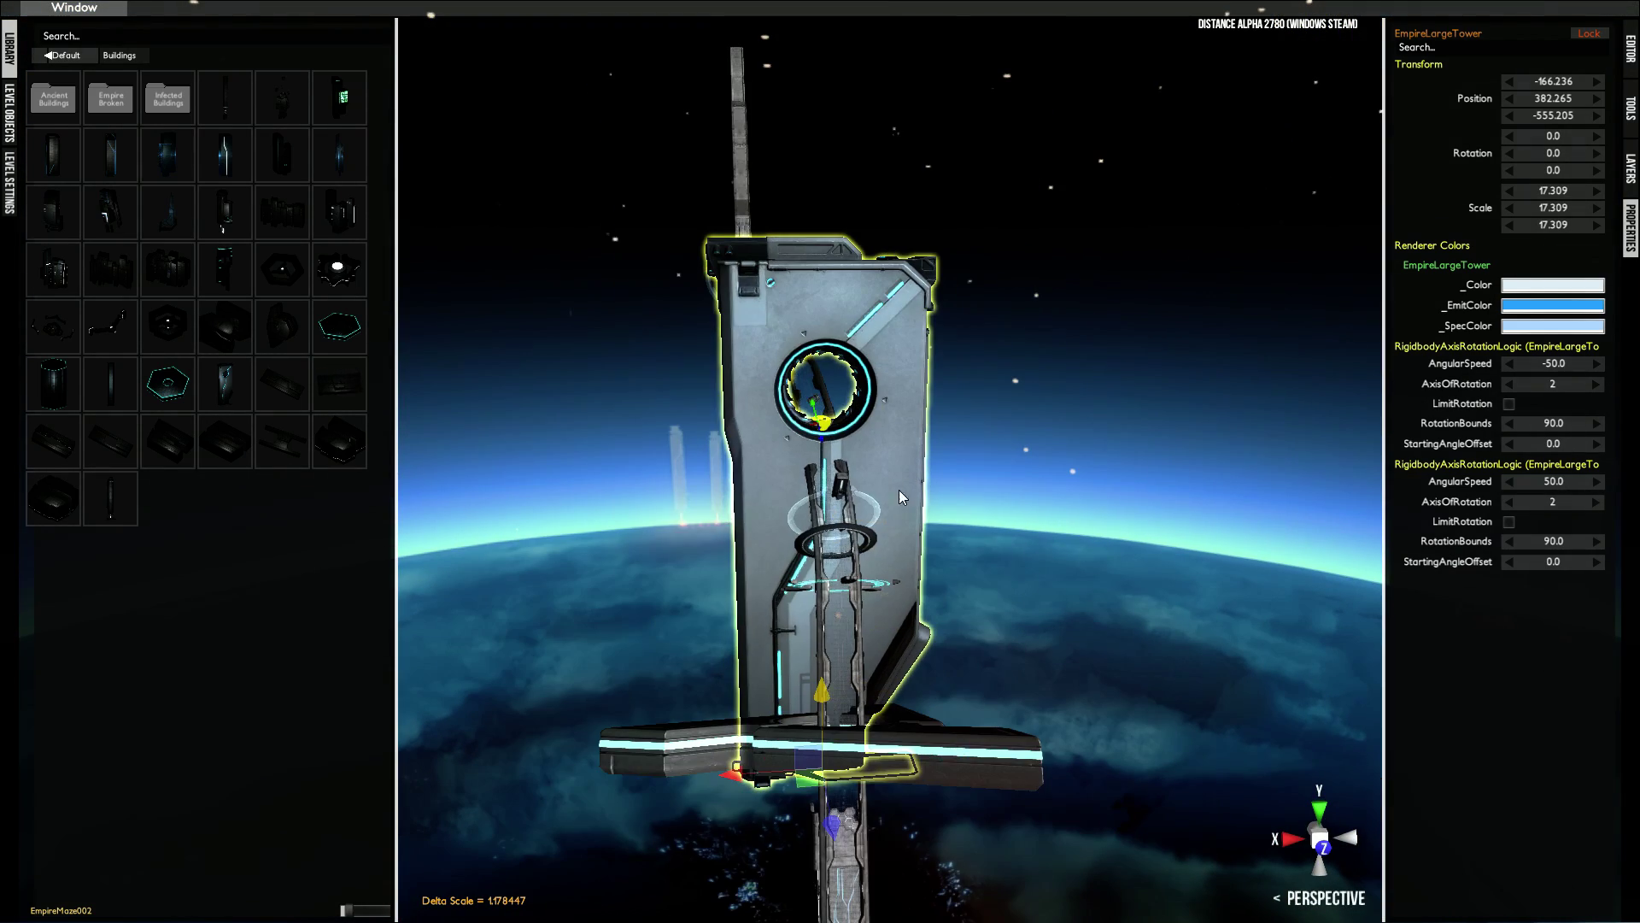
{"action": "left_click_drag", "start_coordinate": [800, 677], "coordinate": [875, 564]}
- Go to the glass road beyond the tower and open the Infected Decorations in the object library
{"action": "left_click_drag", "start_coordinate": [784, 369], "coordinate": [976, 225], "text": "alt"}
{"action": "scroll", "coordinate": [976, 225], "scroll_direction": "down", "scroll_amount": 5}
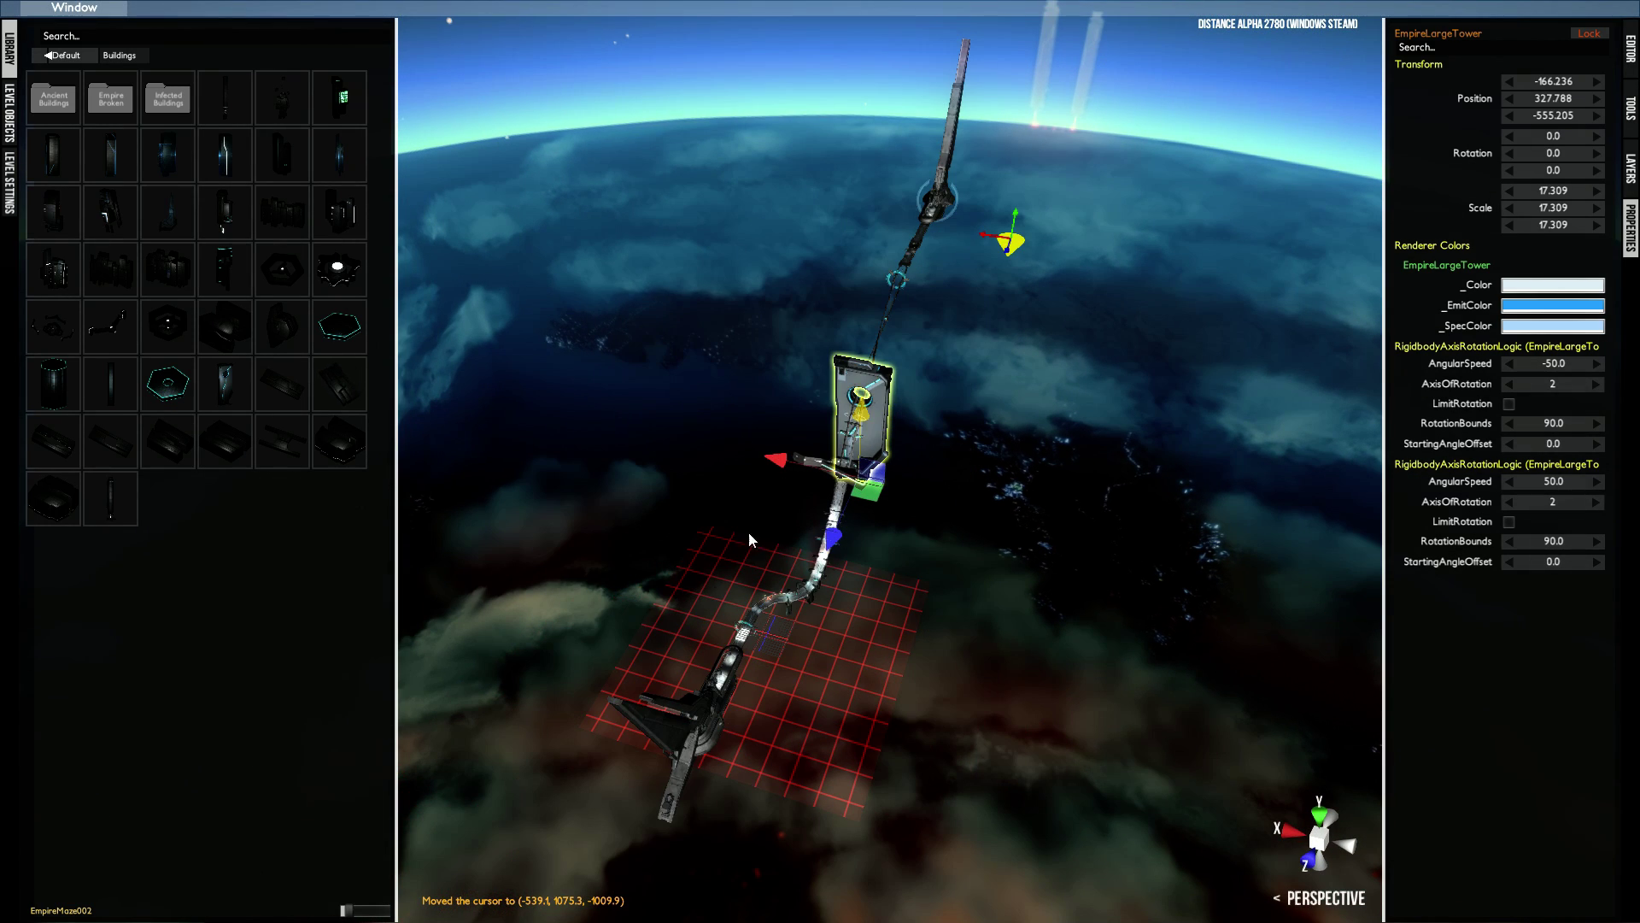
{"action": "scroll", "coordinate": [830, 449], "scroll_direction": "up", "scroll_amount": 5}
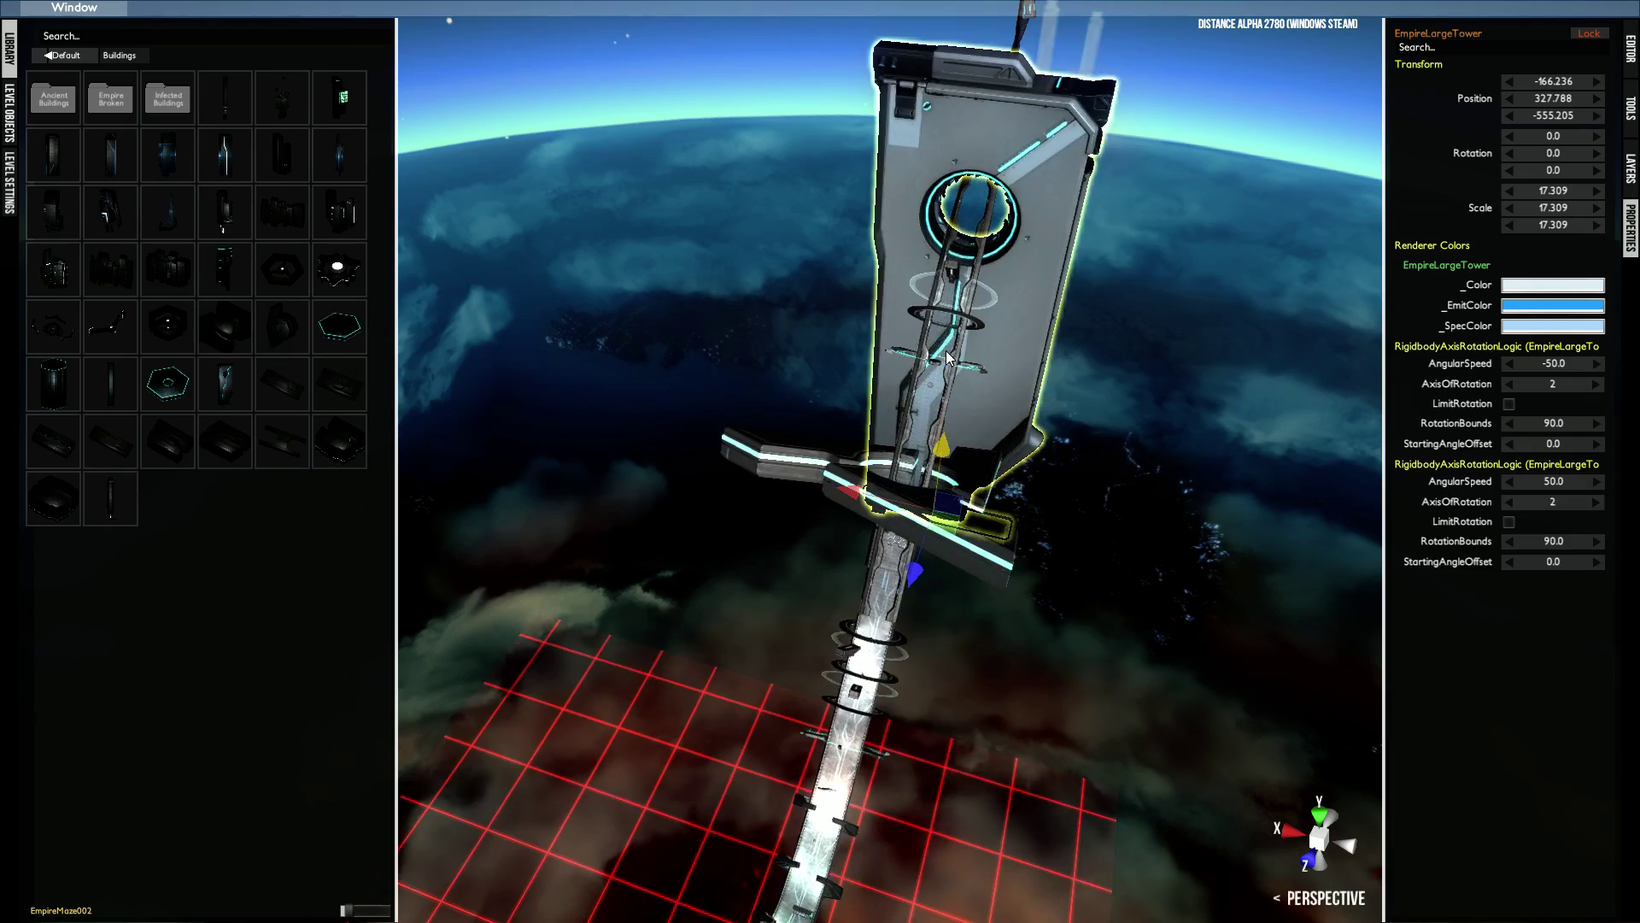
{"action": "left_click_drag", "start_coordinate": [945, 350], "coordinate": [762, 424], "text": "alt"}
{"action": "left_click_drag", "start_coordinate": [744, 479], "coordinate": [598, 402], "text": "alt"}
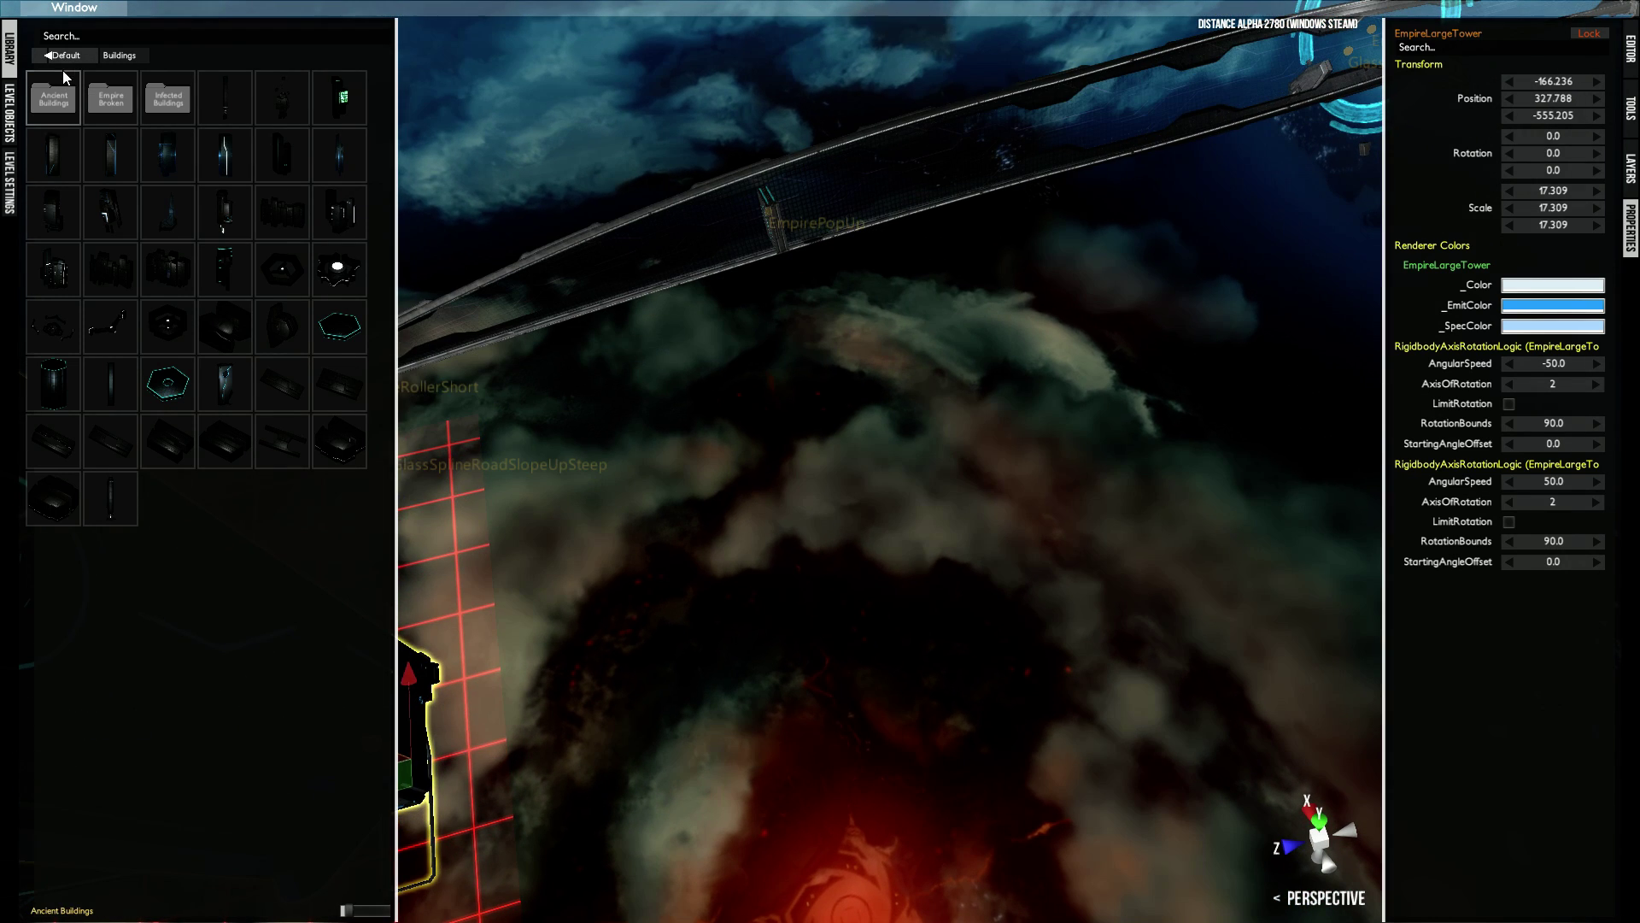
{"action": "left_click", "coordinate": [62, 54]}
{"action": "left_click", "coordinate": [111, 99]}
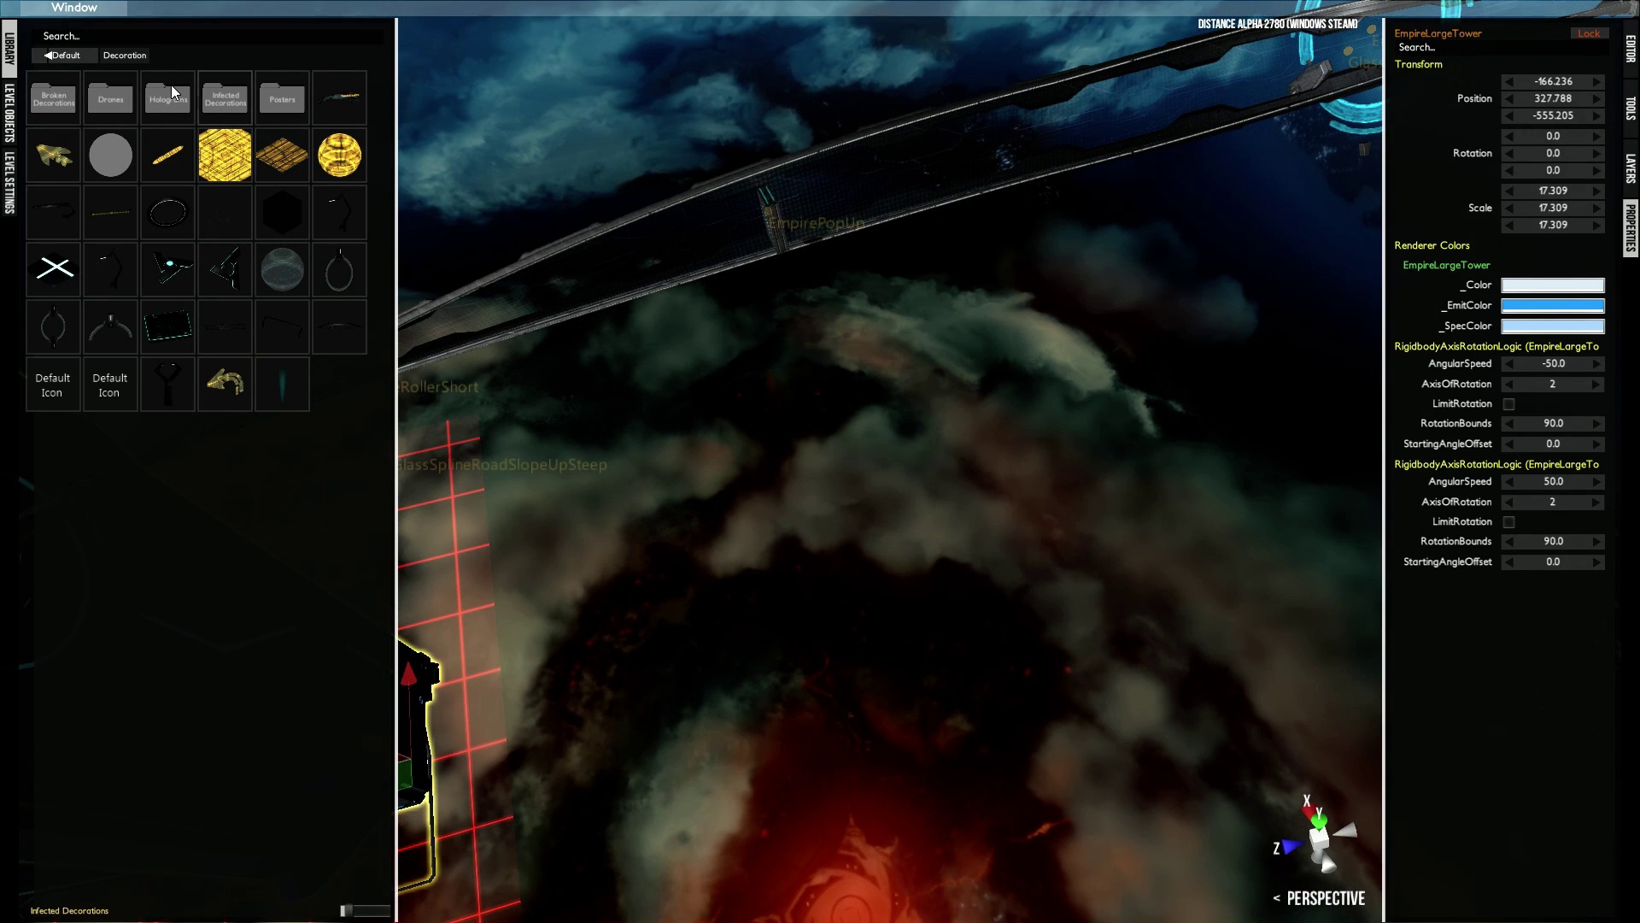
{"action": "left_click", "coordinate": [62, 55]}
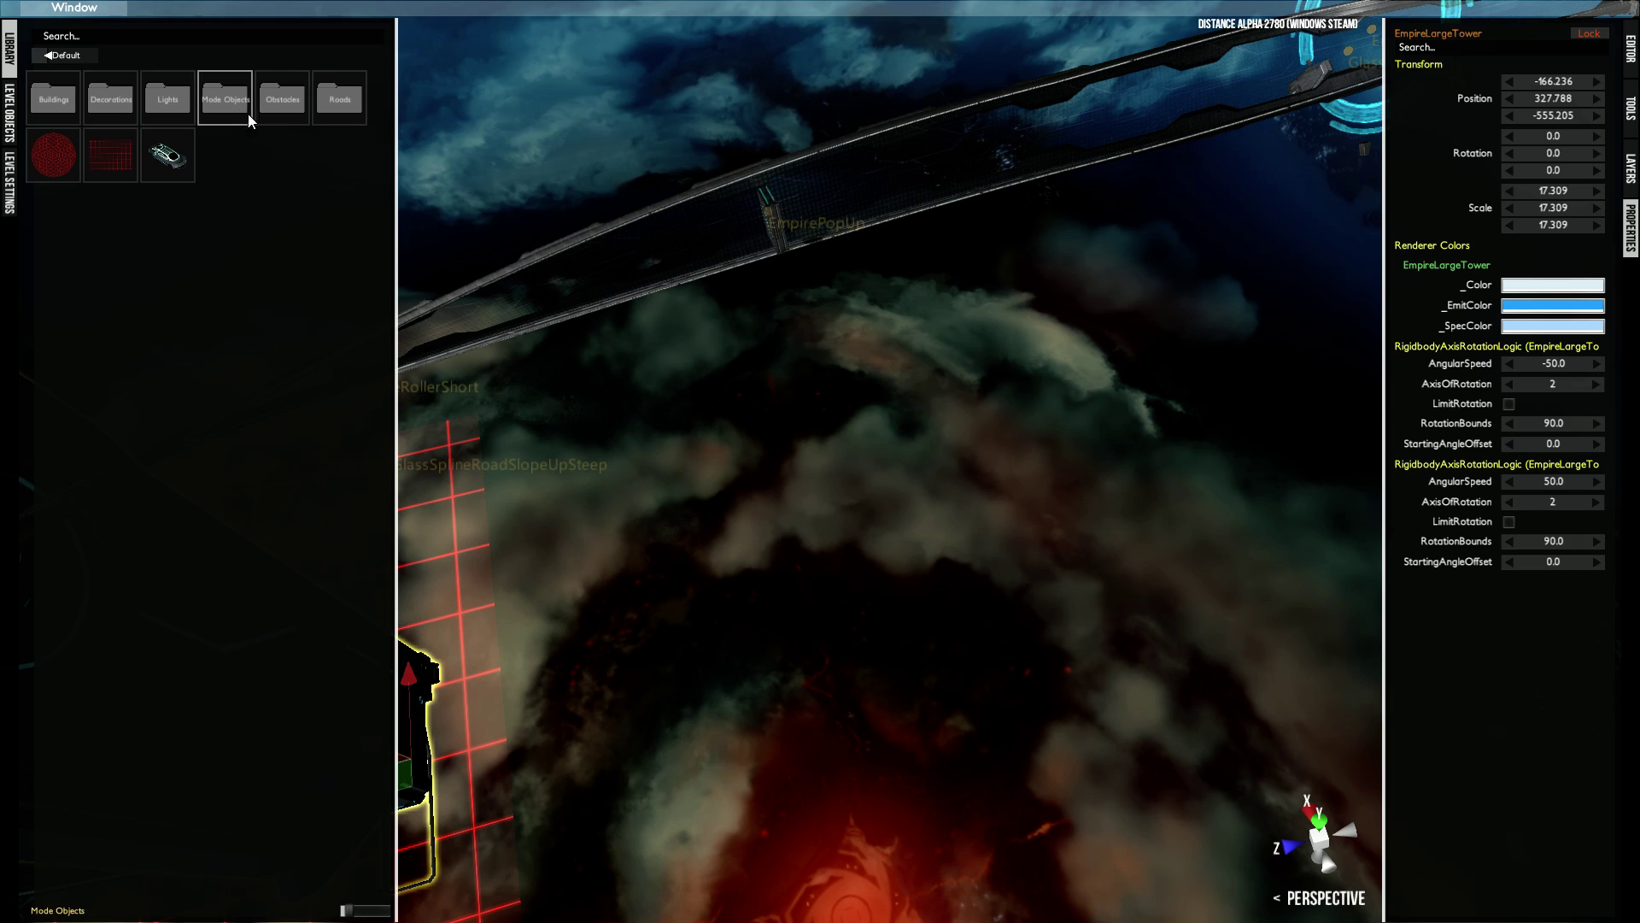
{"action": "left_click", "coordinate": [120, 101]}
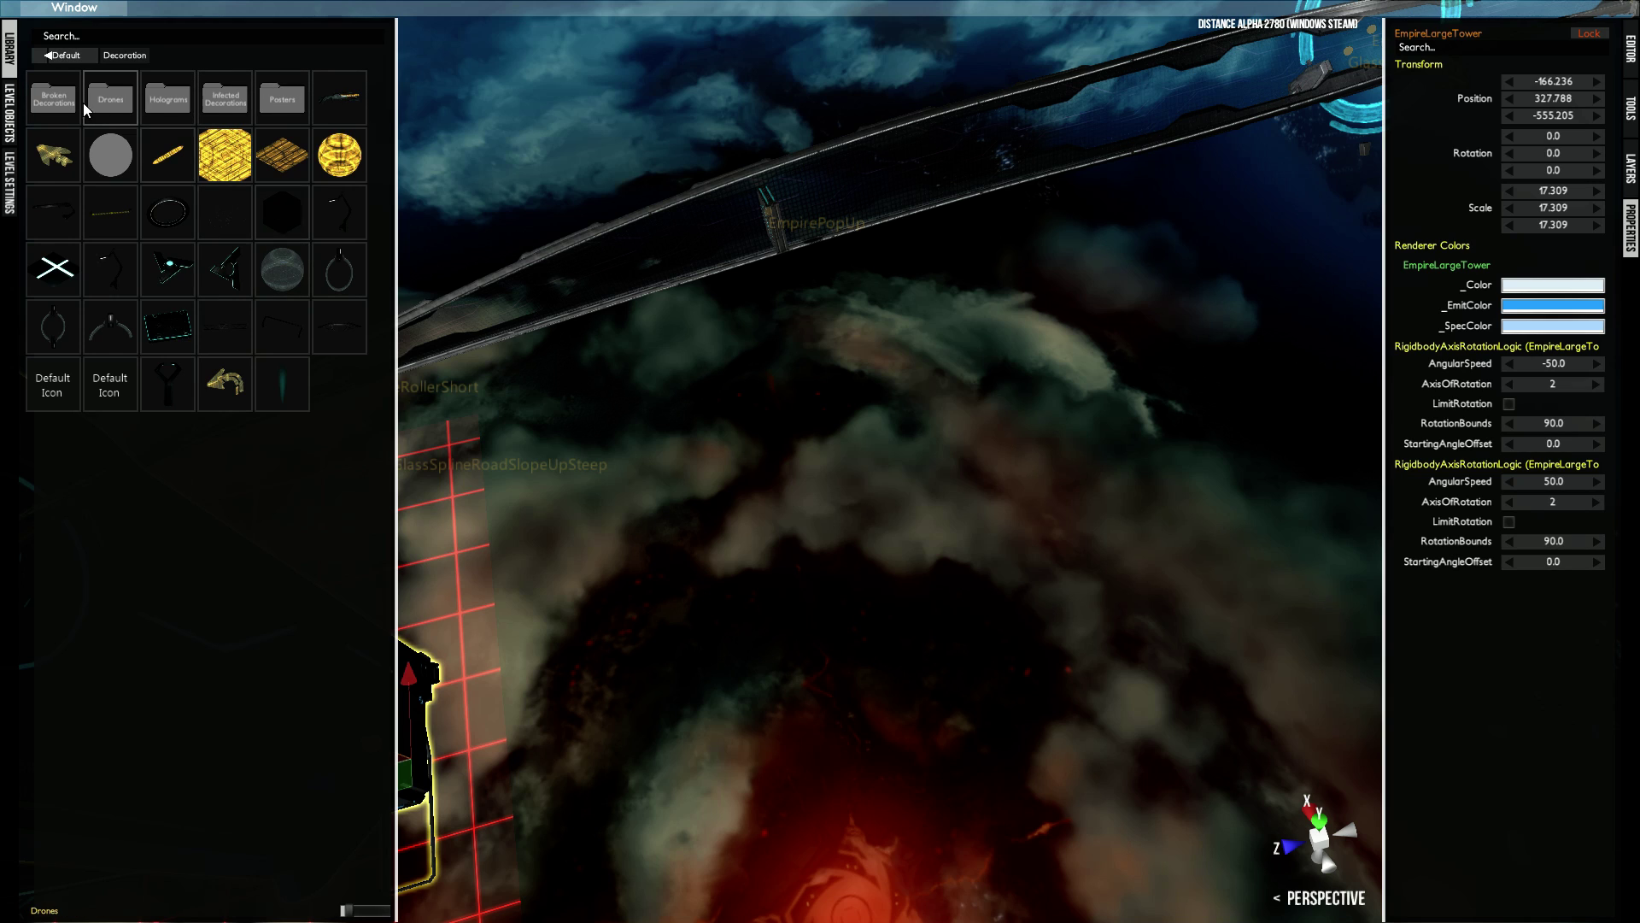
{"action": "left_click", "coordinate": [209, 103]}
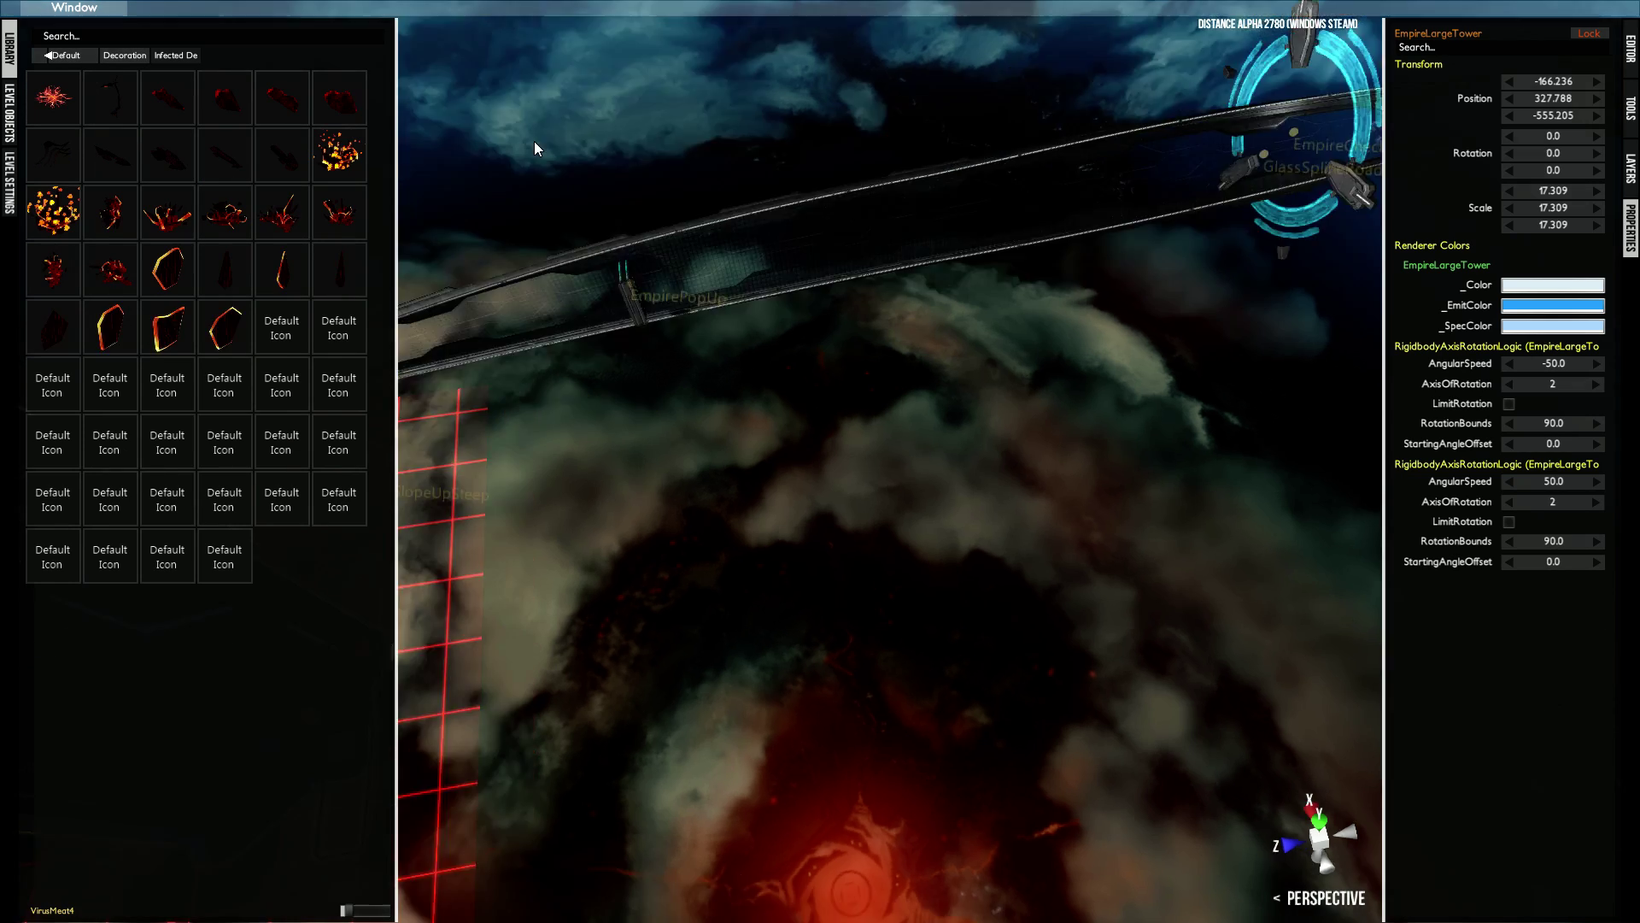
- Add a VirusMeat4 on the glass road before the checkpoint at about (-131.8, 830.3, -1063.3), aligned to the cursor's orientation
{"action": "right_click_drag", "start_coordinate": [534, 141], "coordinate": [464, 152]}
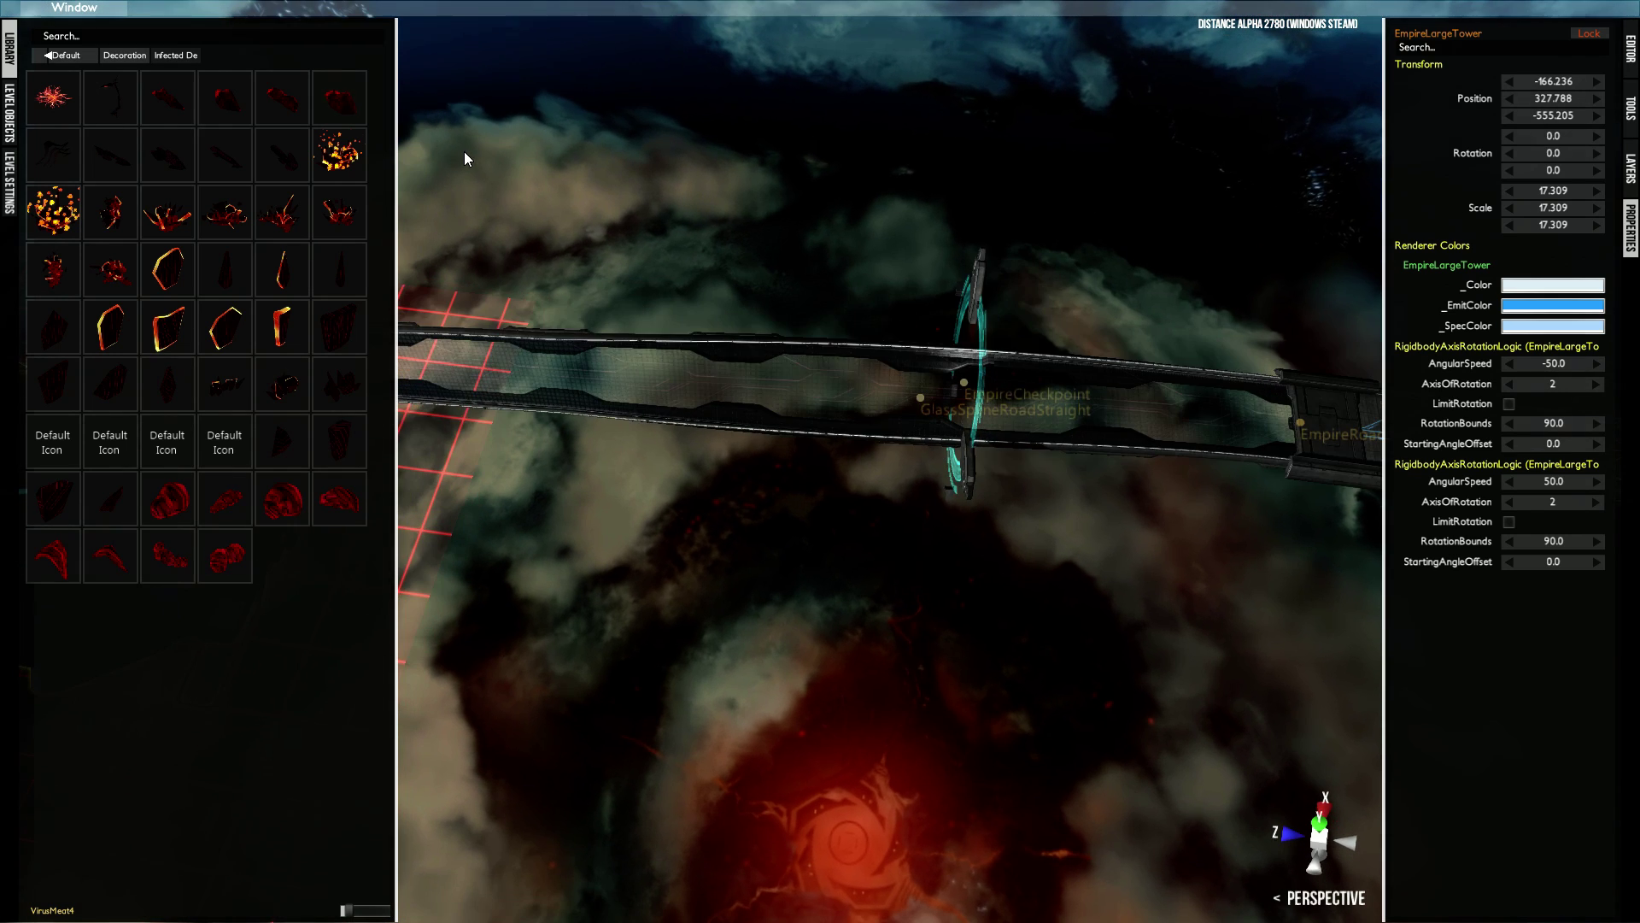
{"action": "left_click", "coordinate": [695, 374]}
{"action": "key", "text": "v"}
{"action": "scroll", "coordinate": [714, 410], "scroll_direction": "up", "scroll_amount": 3}
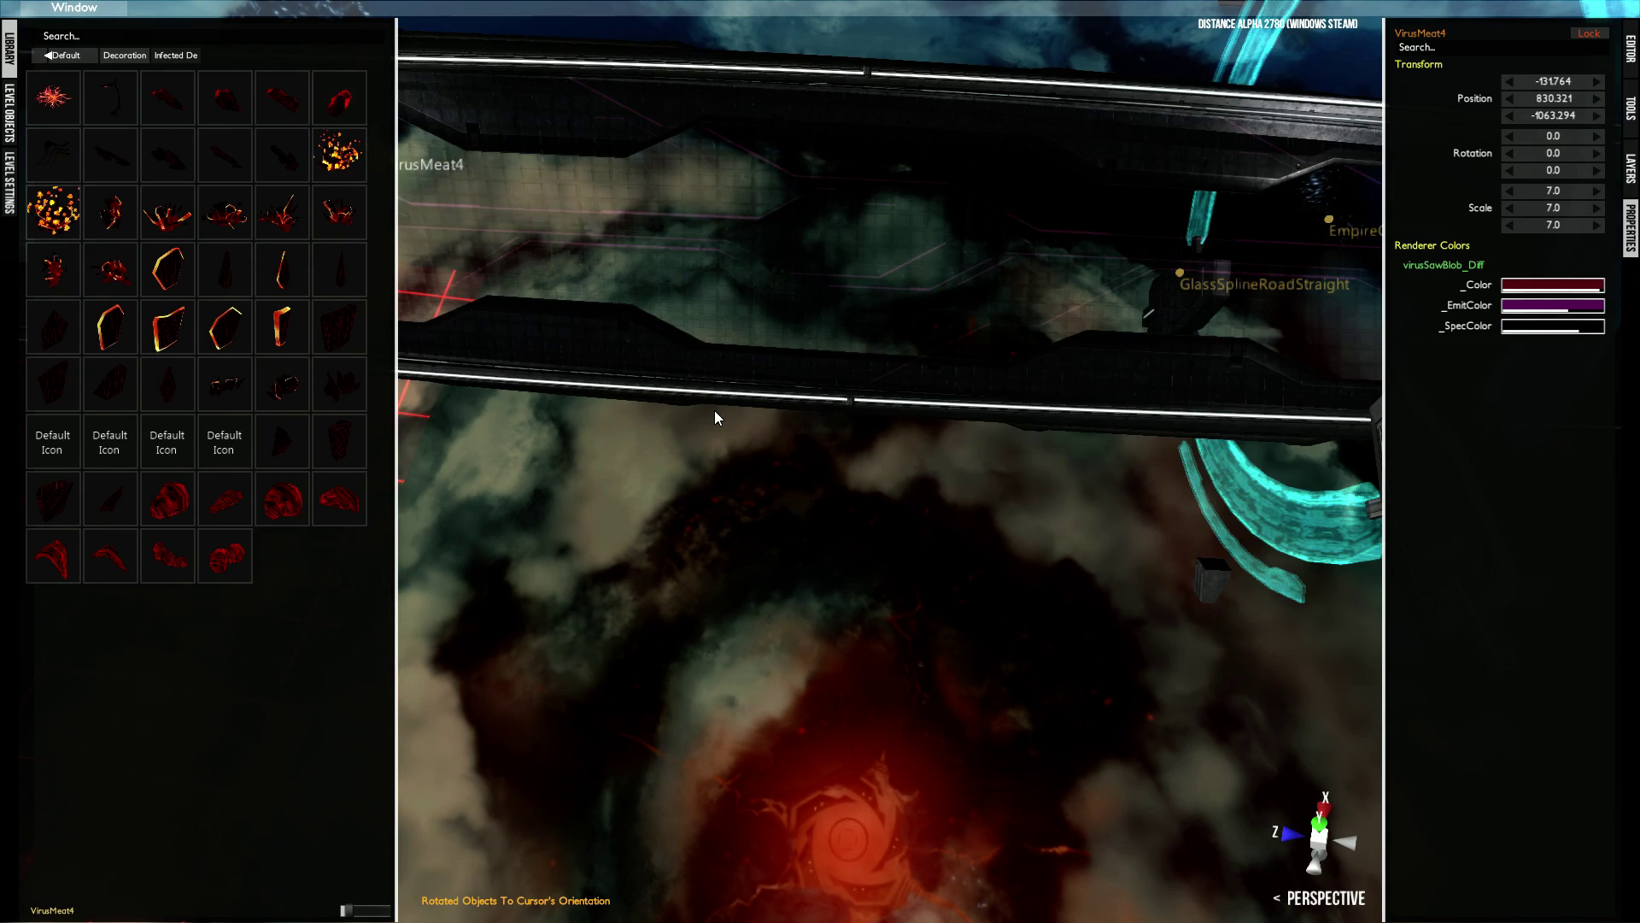
{"action": "right_click_drag", "start_coordinate": [714, 410], "coordinate": [737, 410]}
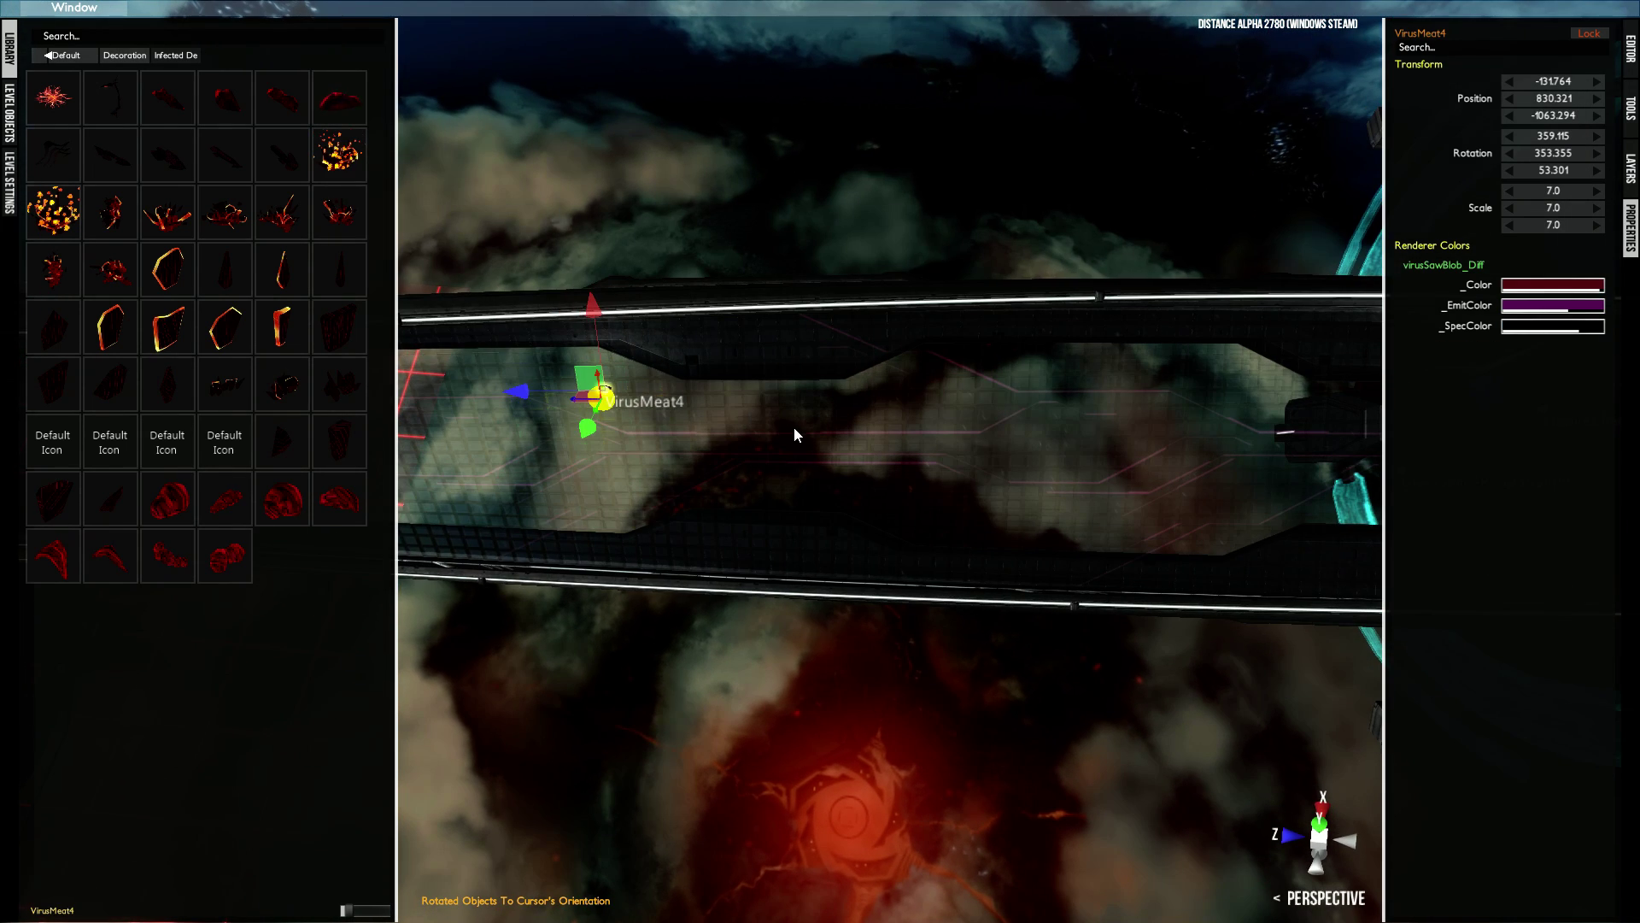
{"action": "left_click", "coordinate": [798, 427]}
{"action": "middle_click", "coordinate": [827, 356]}
{"action": "middle_click", "coordinate": [969, 416]}
{"action": "left_click", "coordinate": [295, 331]}
{"action": "middle_click", "coordinate": [1064, 577]}
{"action": "key", "text": "ctrl+z"}
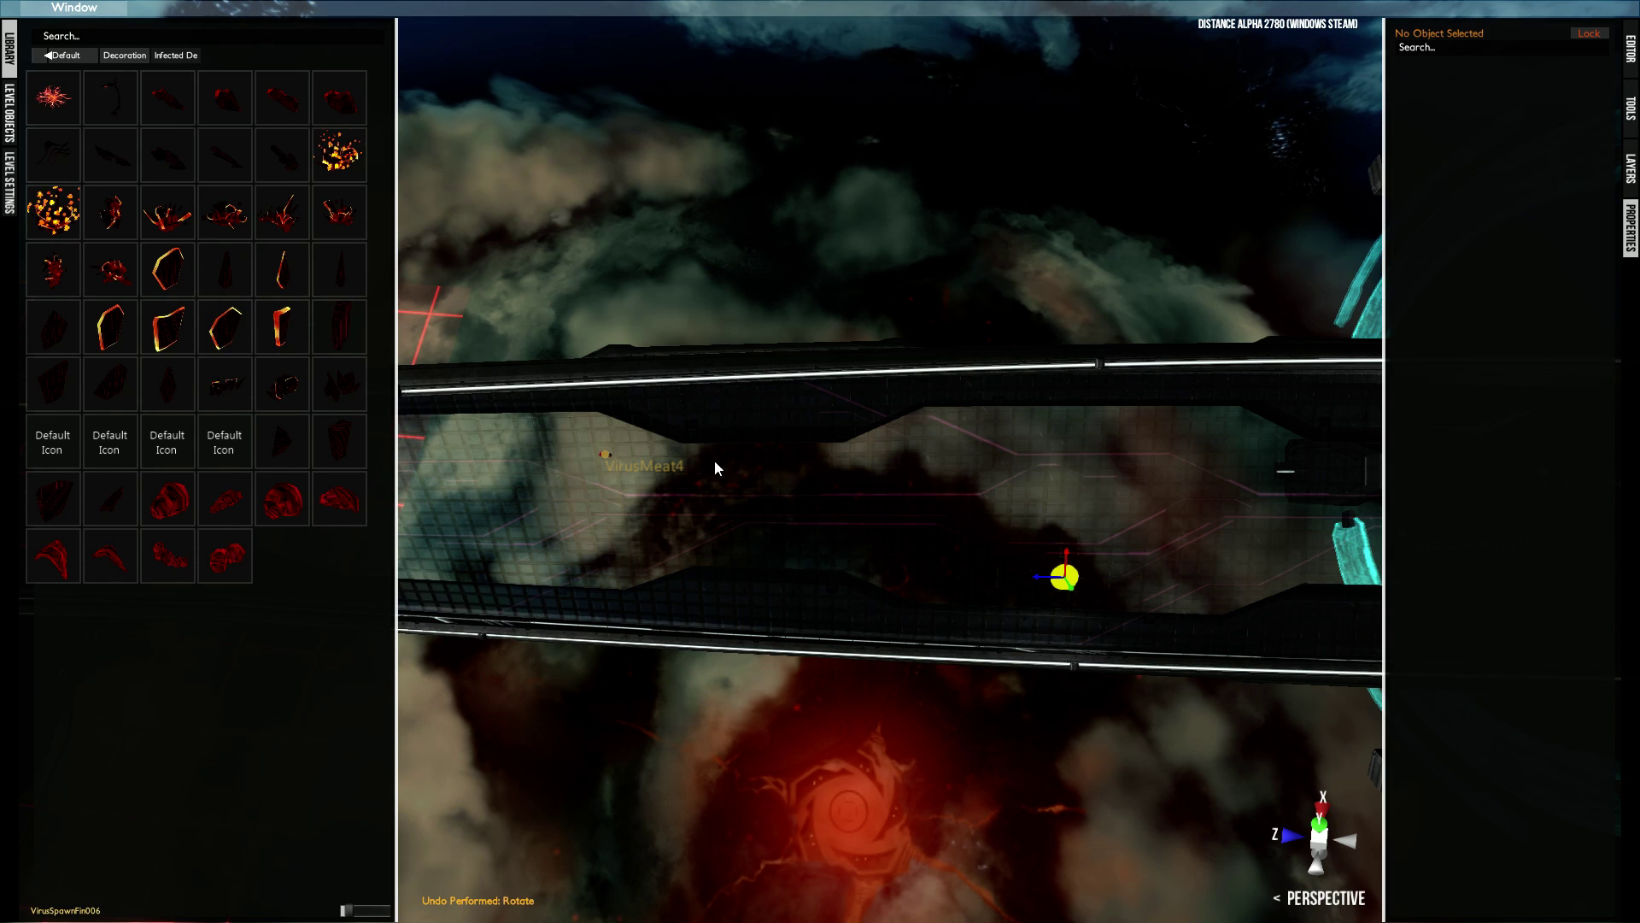
- Add a VirusLamp on the glass road's edge rail at about (-119.6, 837.1, -1114.2), aligned to the cursor's orientation, and rotate it 180° around local Y
{"action": "middle_click", "coordinate": [730, 453]}
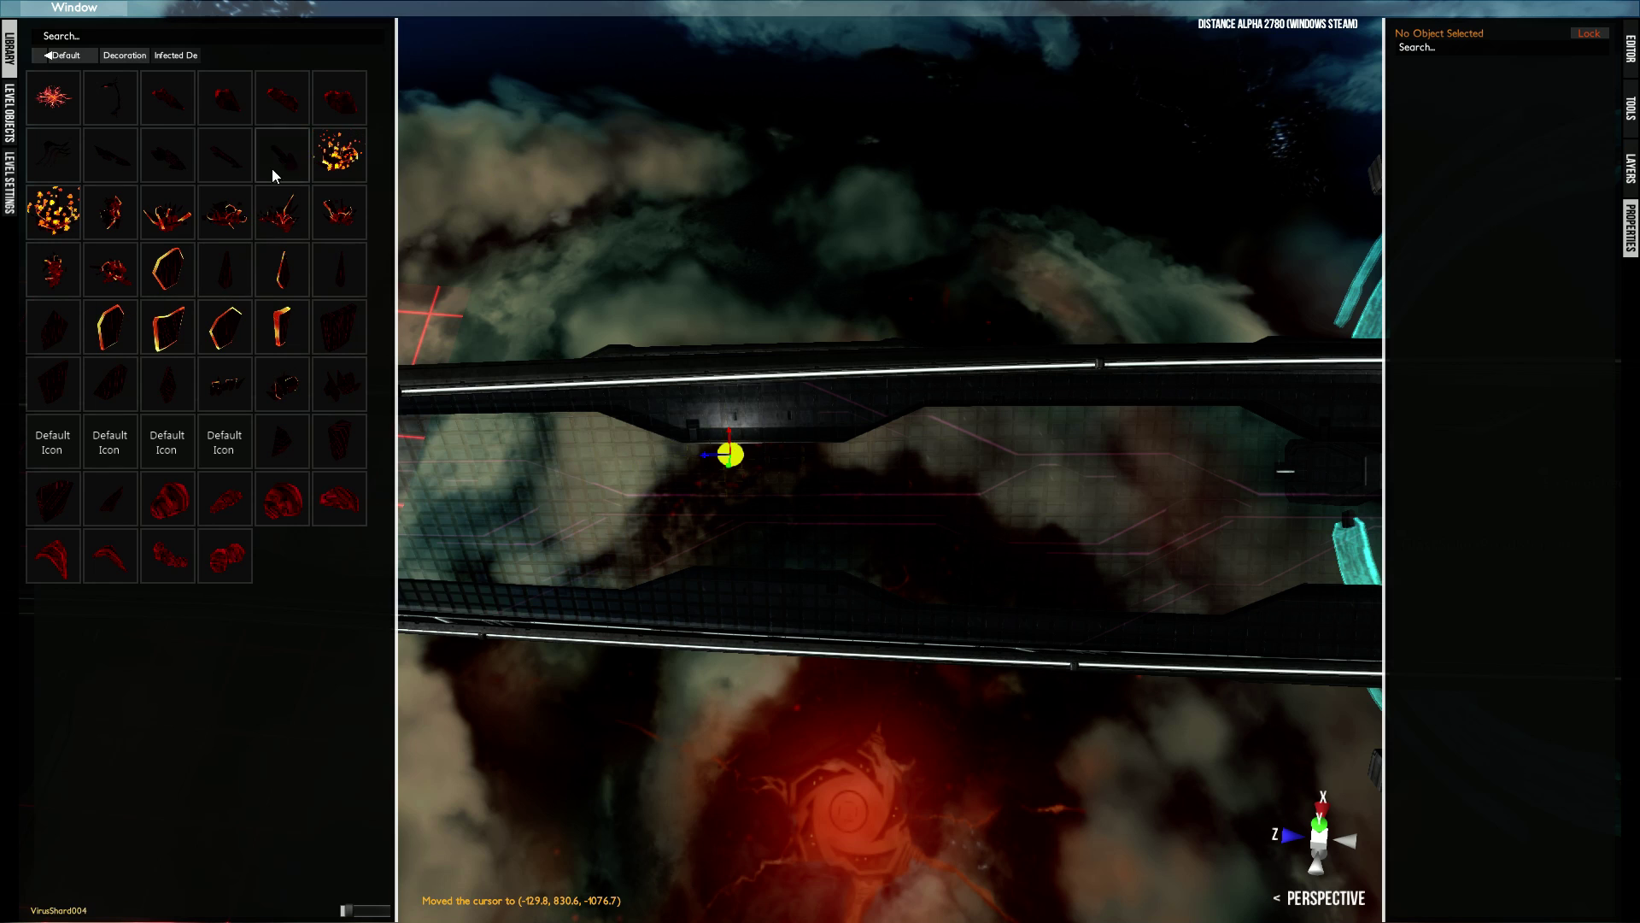
{"action": "middle_click", "coordinate": [713, 387]}
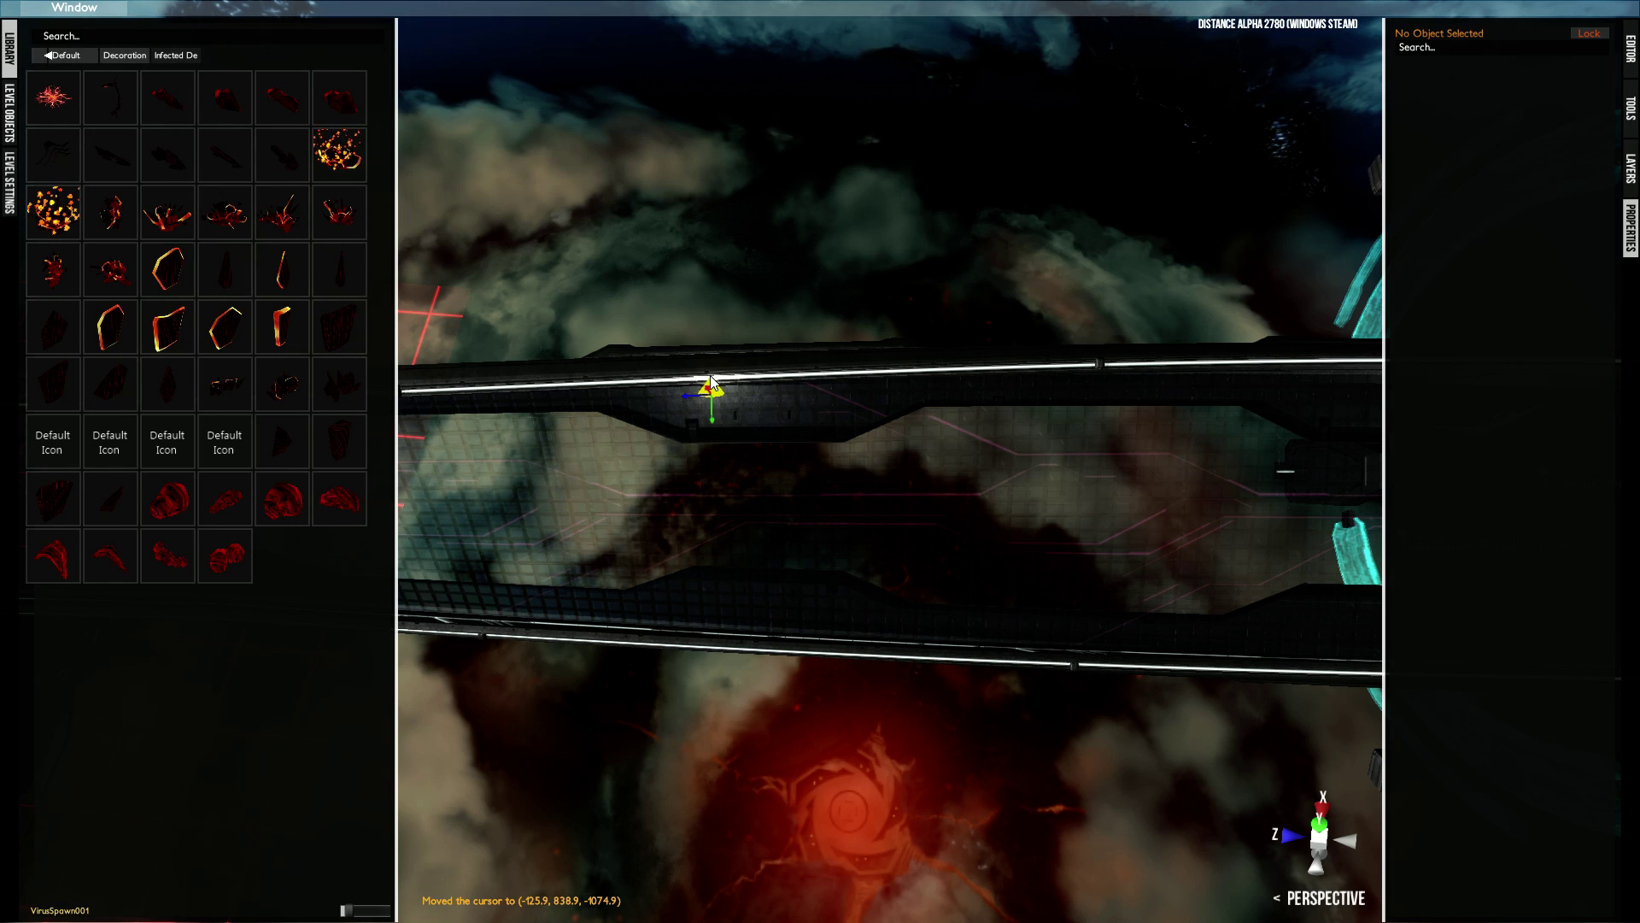
{"action": "middle_click", "coordinate": [685, 363]}
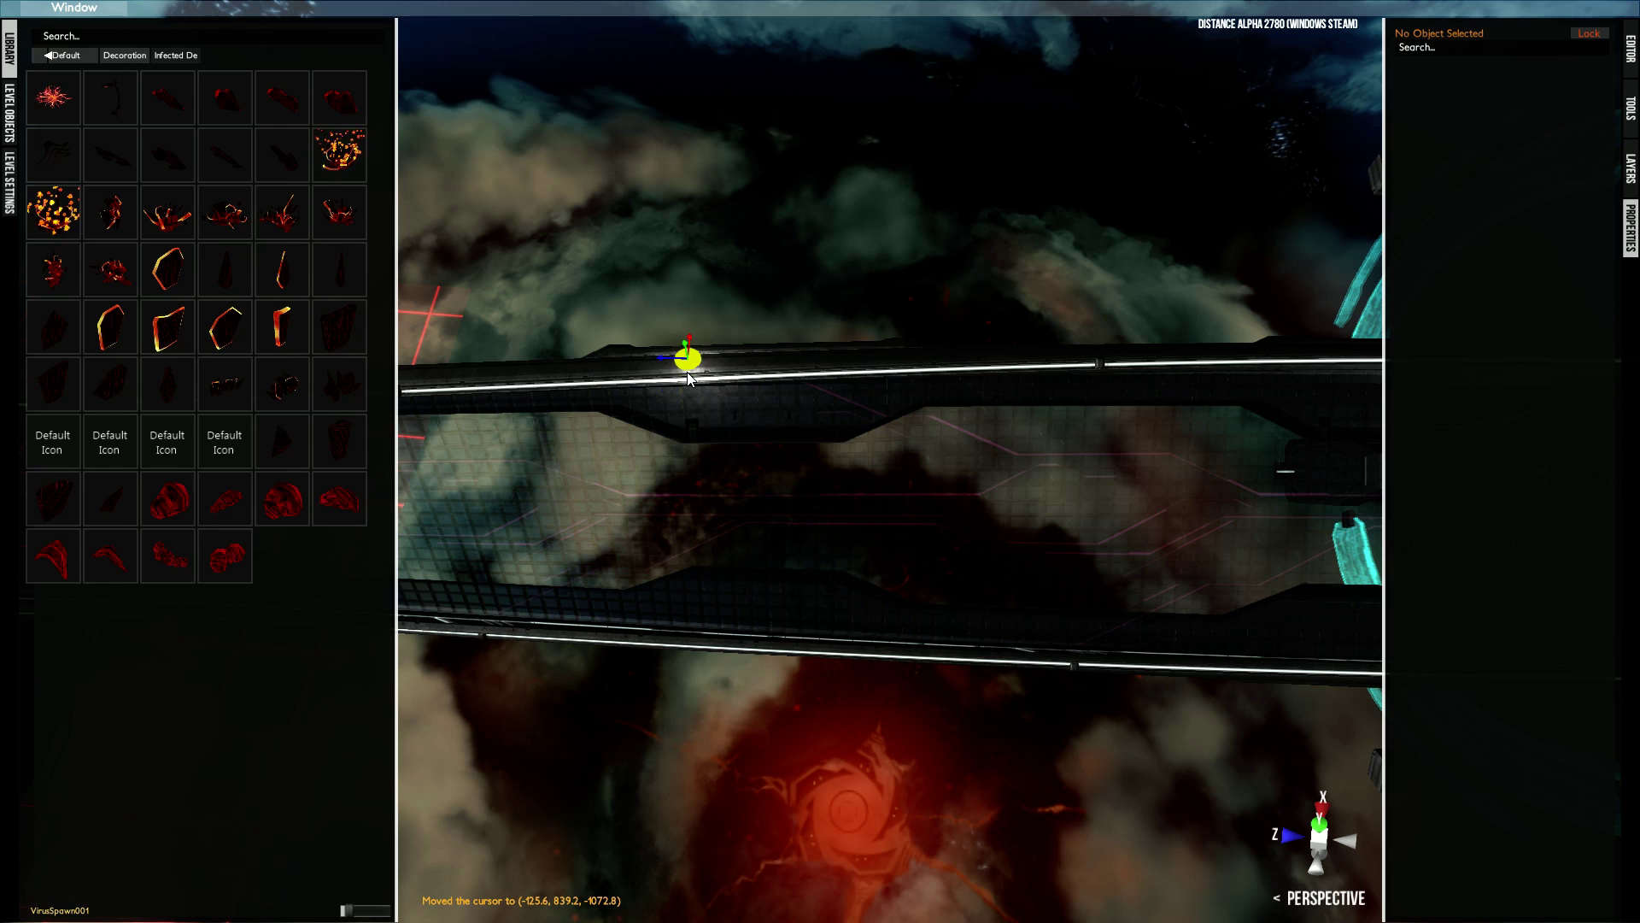
{"action": "middle_click", "coordinate": [688, 381]}
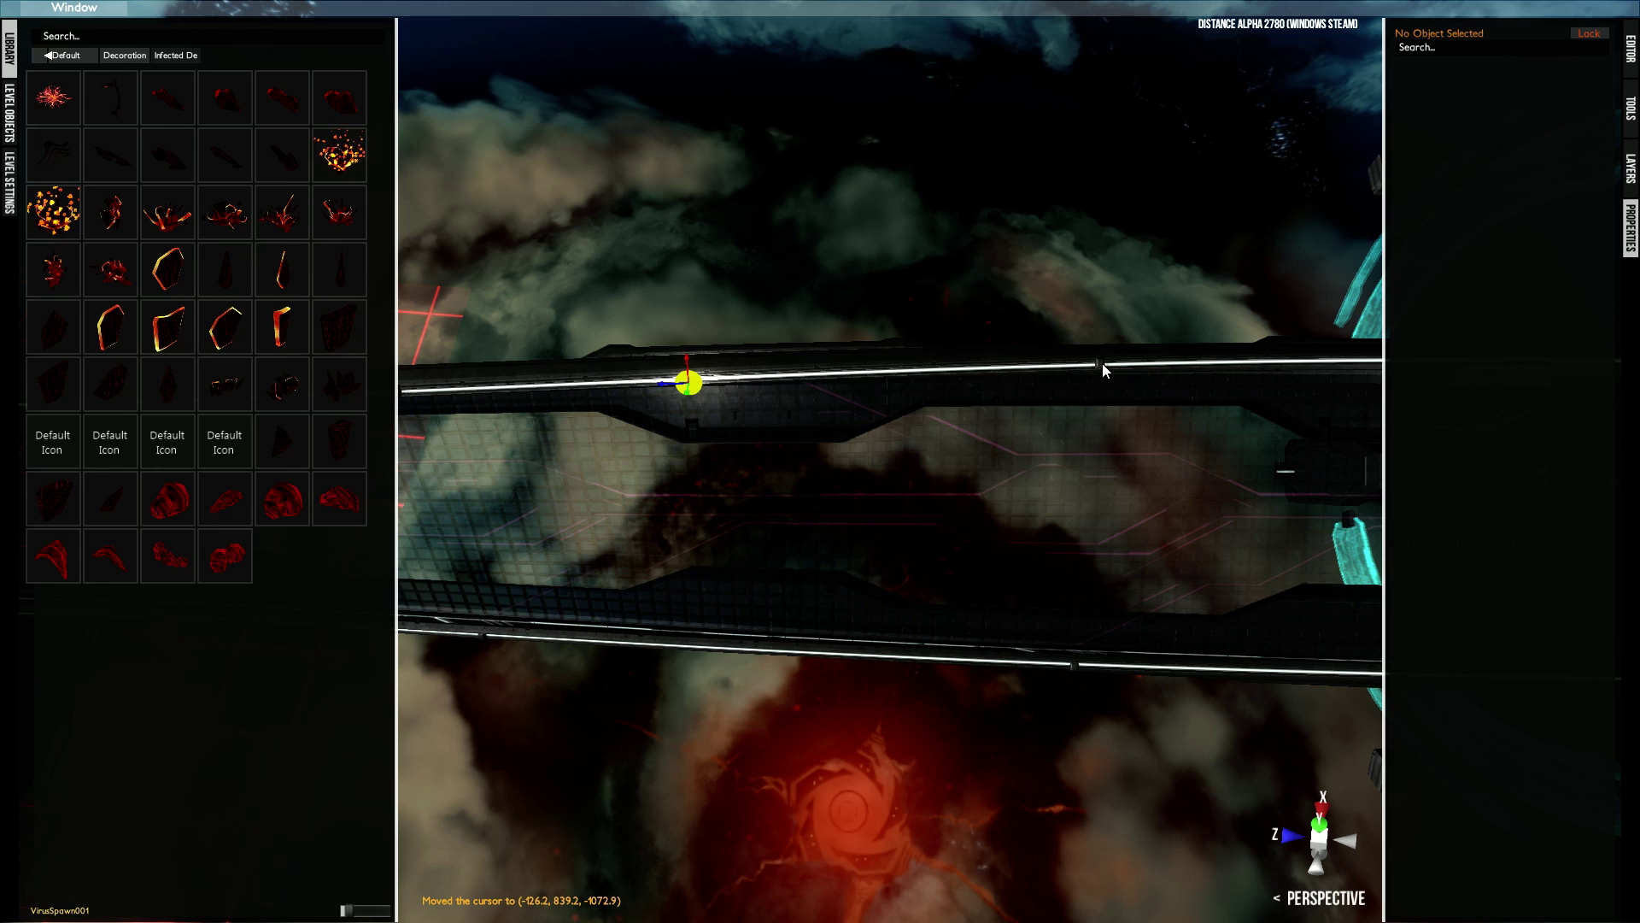
{"action": "middle_click_drag", "start_coordinate": [1102, 362], "coordinate": [1056, 371], "text": "alt"}
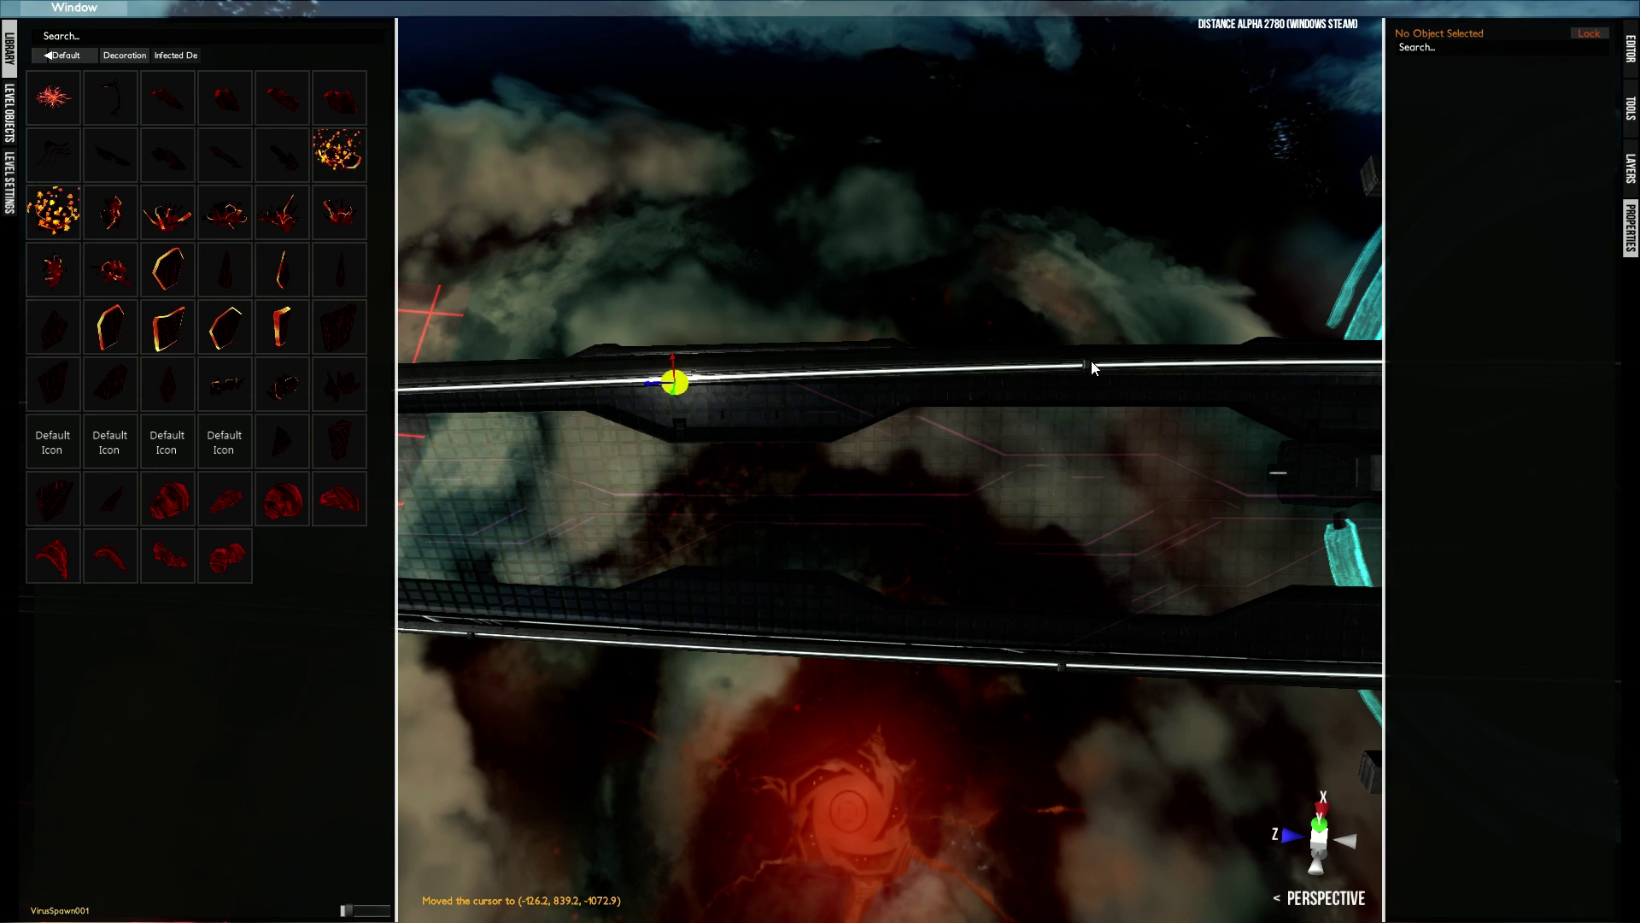
{"action": "middle_click_drag", "start_coordinate": [1086, 363], "coordinate": [1006, 352], "text": "alt"}
{"action": "middle_click", "coordinate": [1094, 396]}
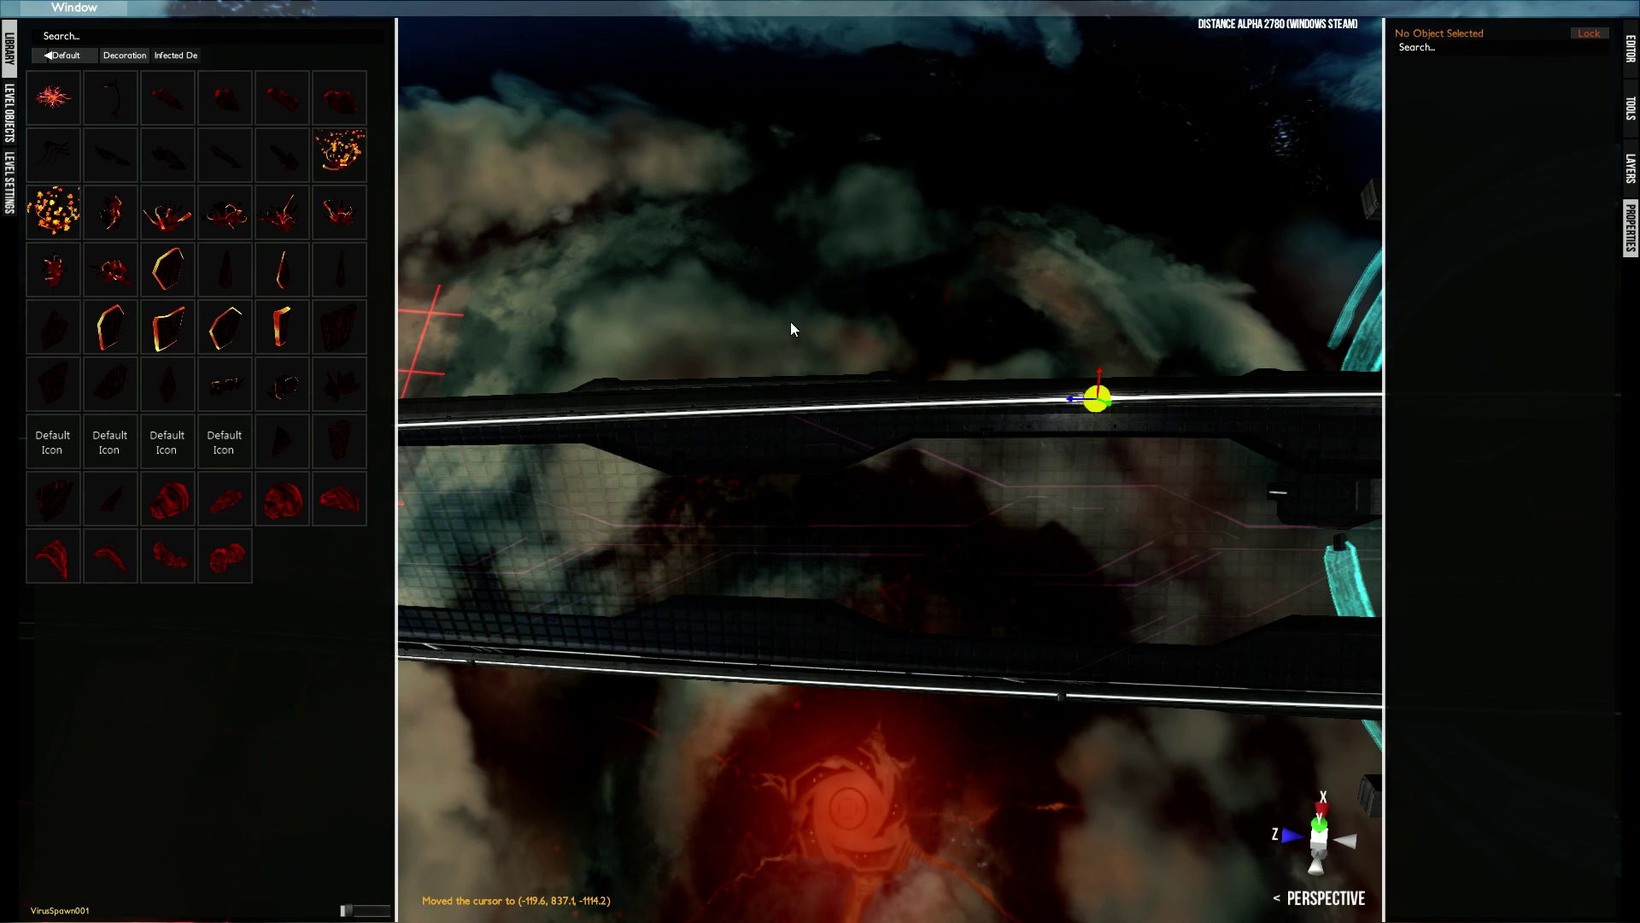
{"action": "left_click", "coordinate": [125, 106]}
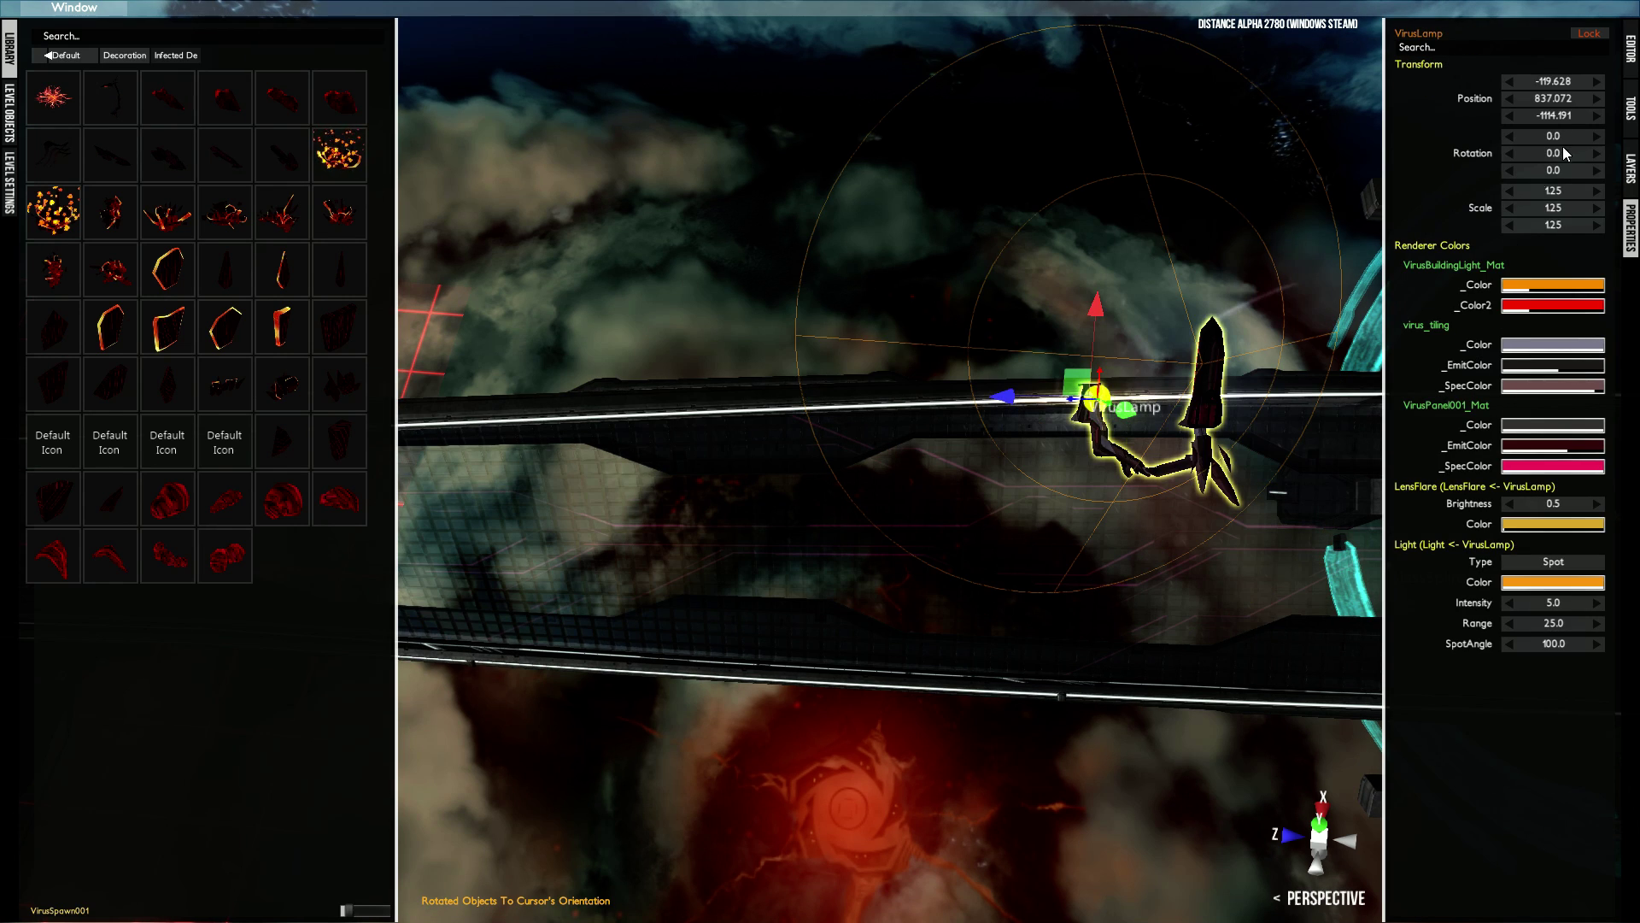
{"action": "left_click", "coordinate": [1630, 107]}
{"action": "left_click", "coordinate": [1501, 213]}
- Add an EmpireFlickerLamp on the rail opposite the VirusLamp at about (-146.8, 816.1, -1116.9), aligned to the cursor's orientation
{"action": "scroll", "coordinate": [1054, 454], "scroll_direction": "up", "scroll_amount": 5}
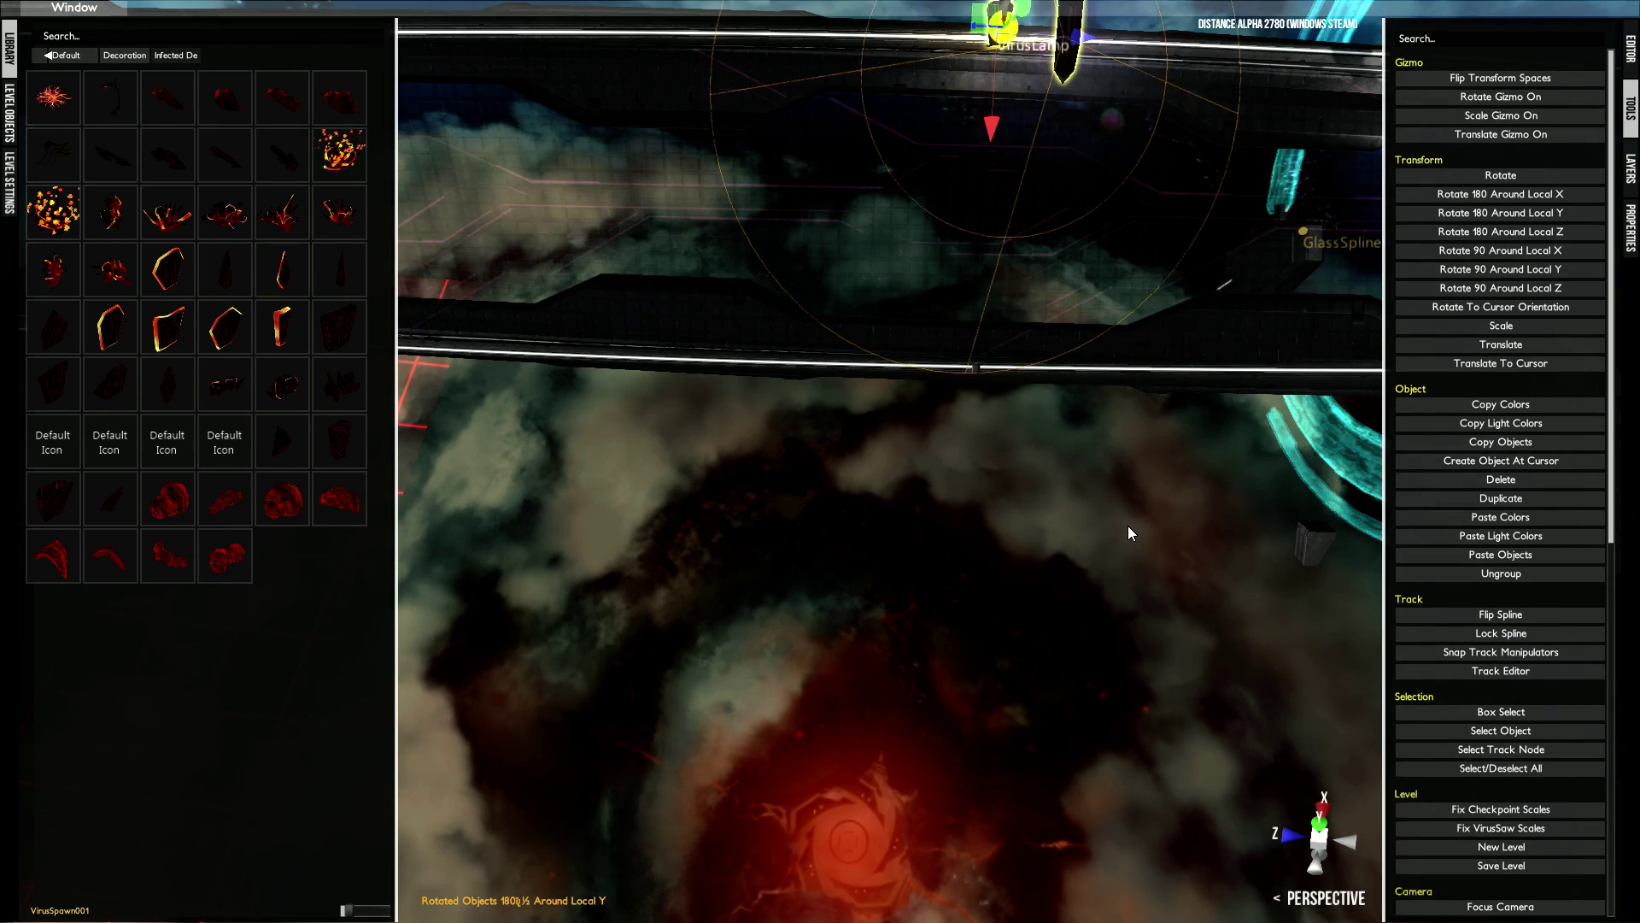
{"action": "middle_click", "coordinate": [1130, 511]}
{"action": "scroll", "coordinate": [1037, 374], "scroll_direction": "up", "scroll_amount": 3}
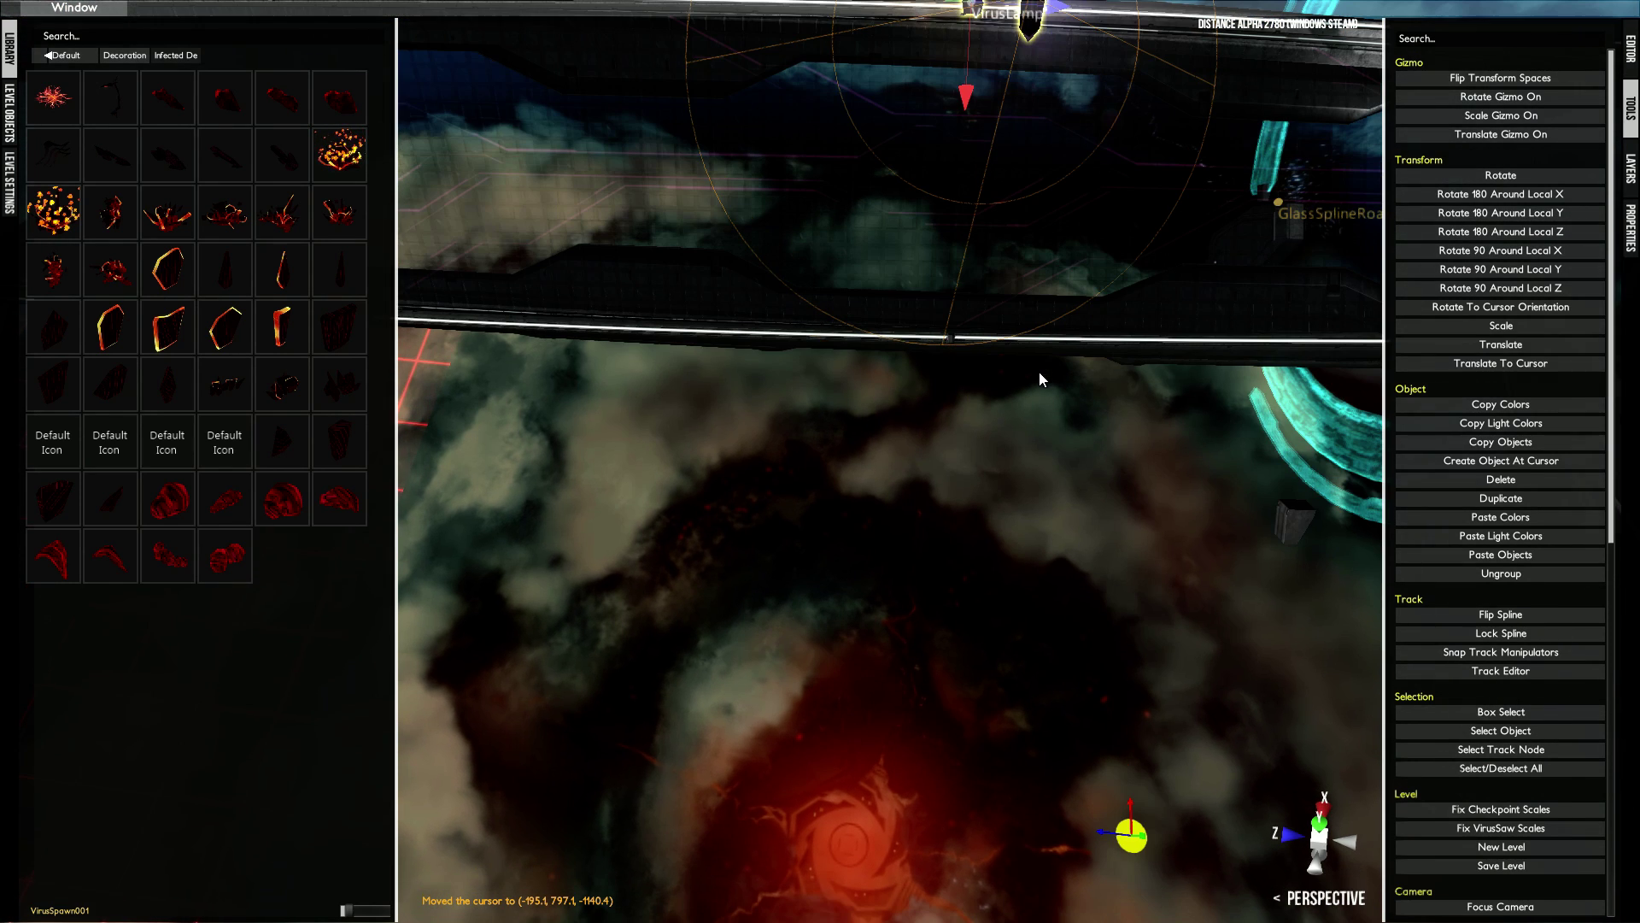
{"action": "middle_click", "coordinate": [954, 337]}
{"action": "left_click", "coordinate": [46, 55]}
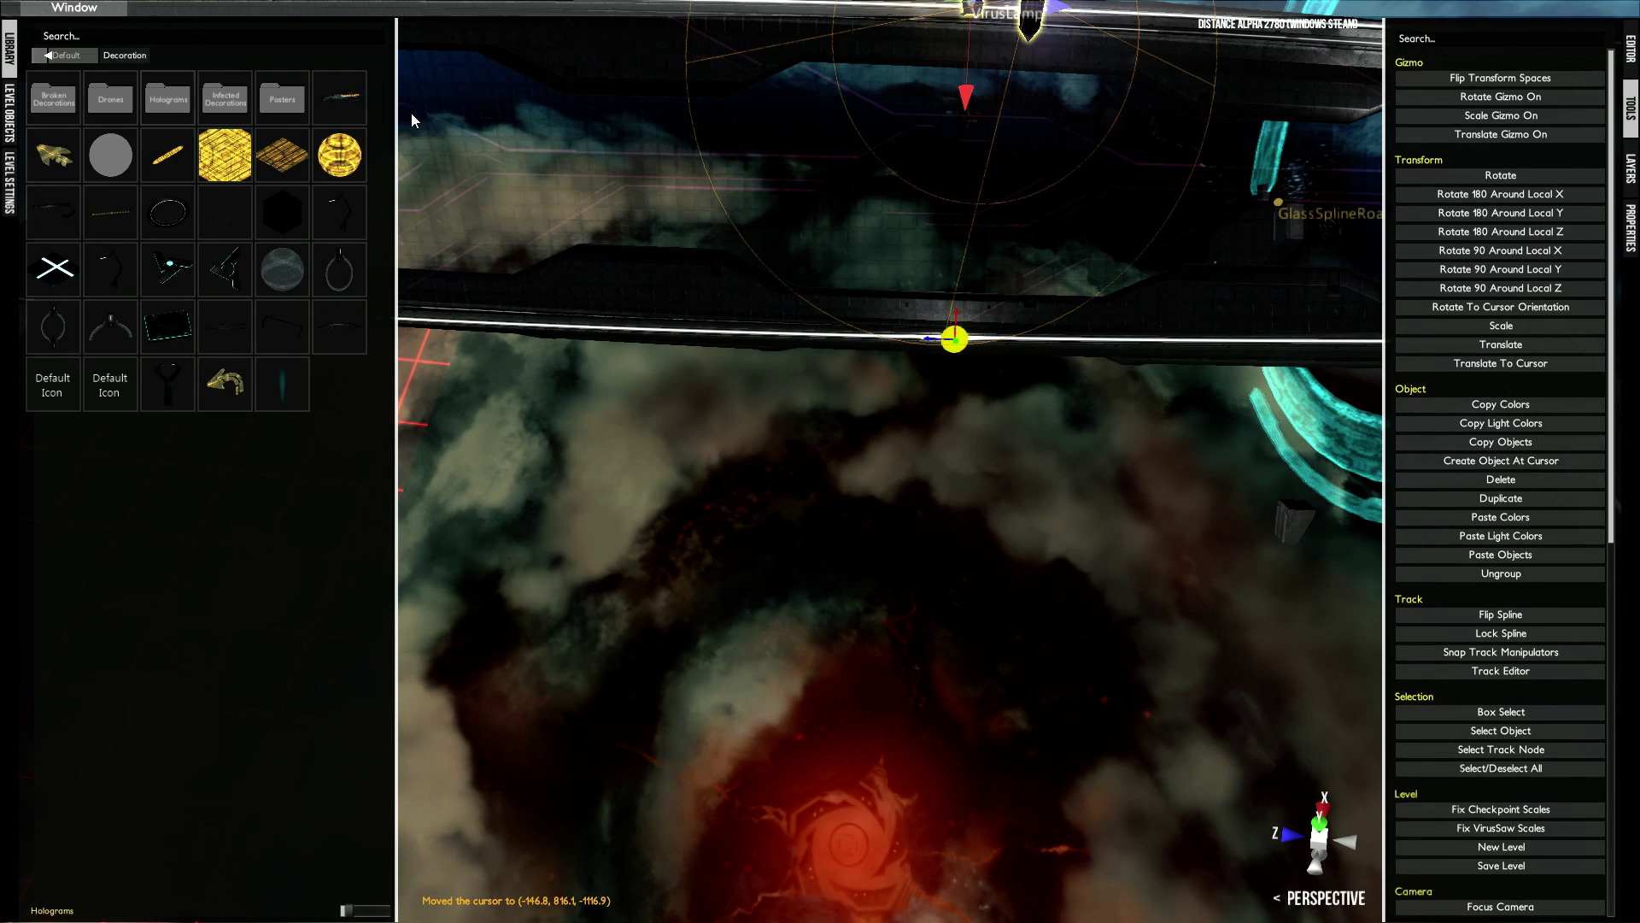
{"action": "left_click", "coordinate": [351, 219]}
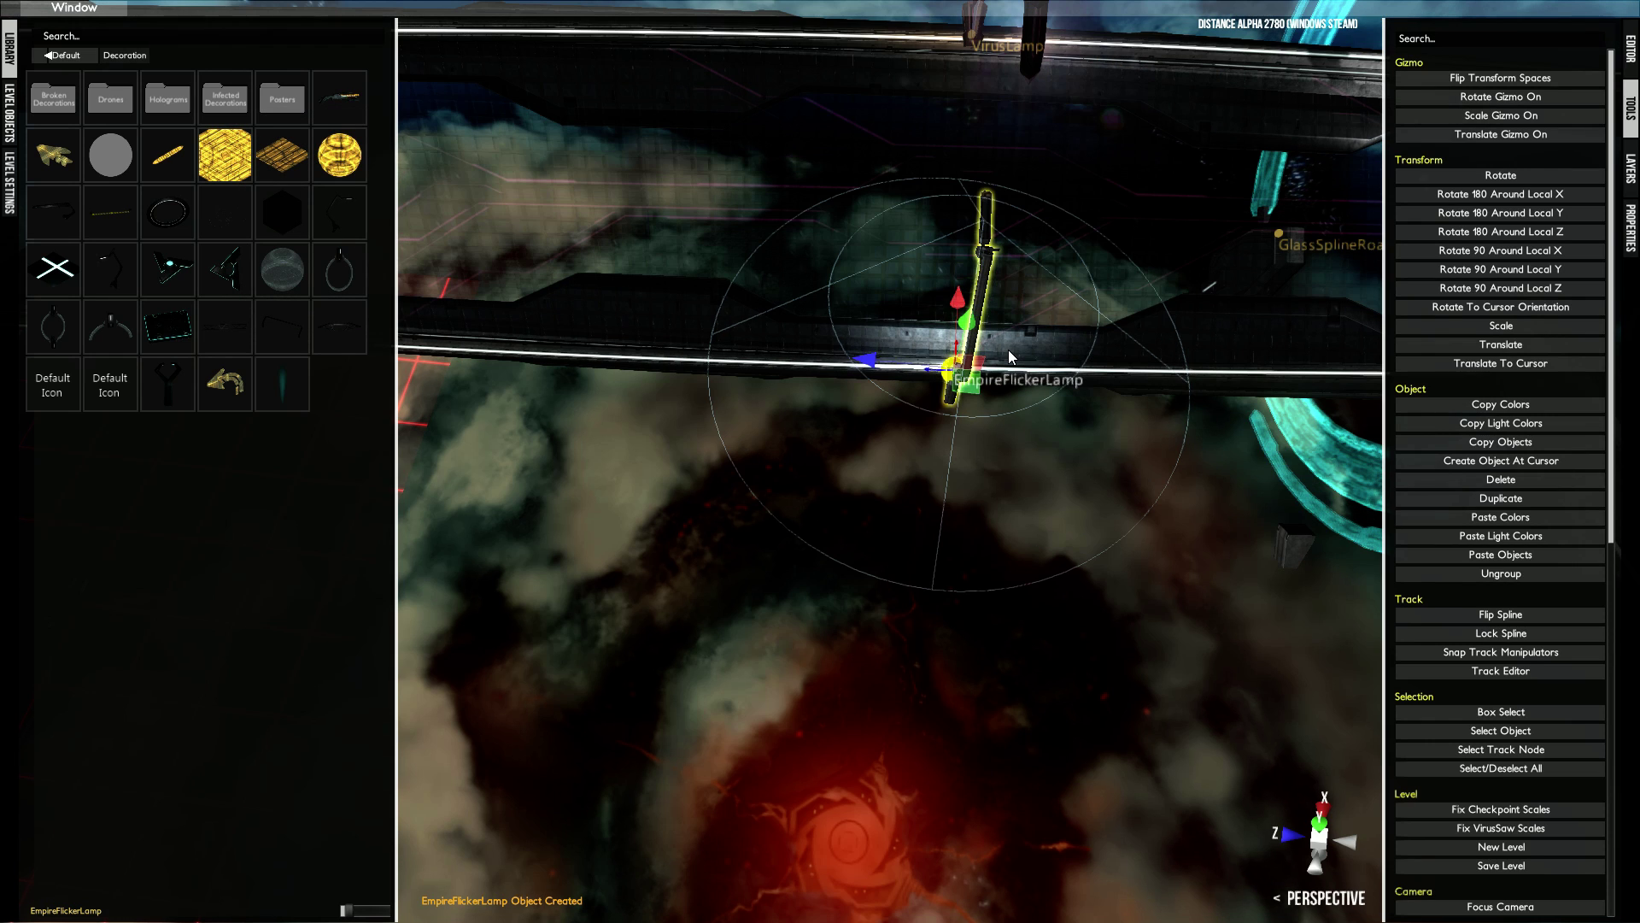
{"action": "key", "text": "shift+r"}
{"action": "right_click_drag", "start_coordinate": [1222, 320], "coordinate": [853, 253]}
{"action": "key", "text": "f"}
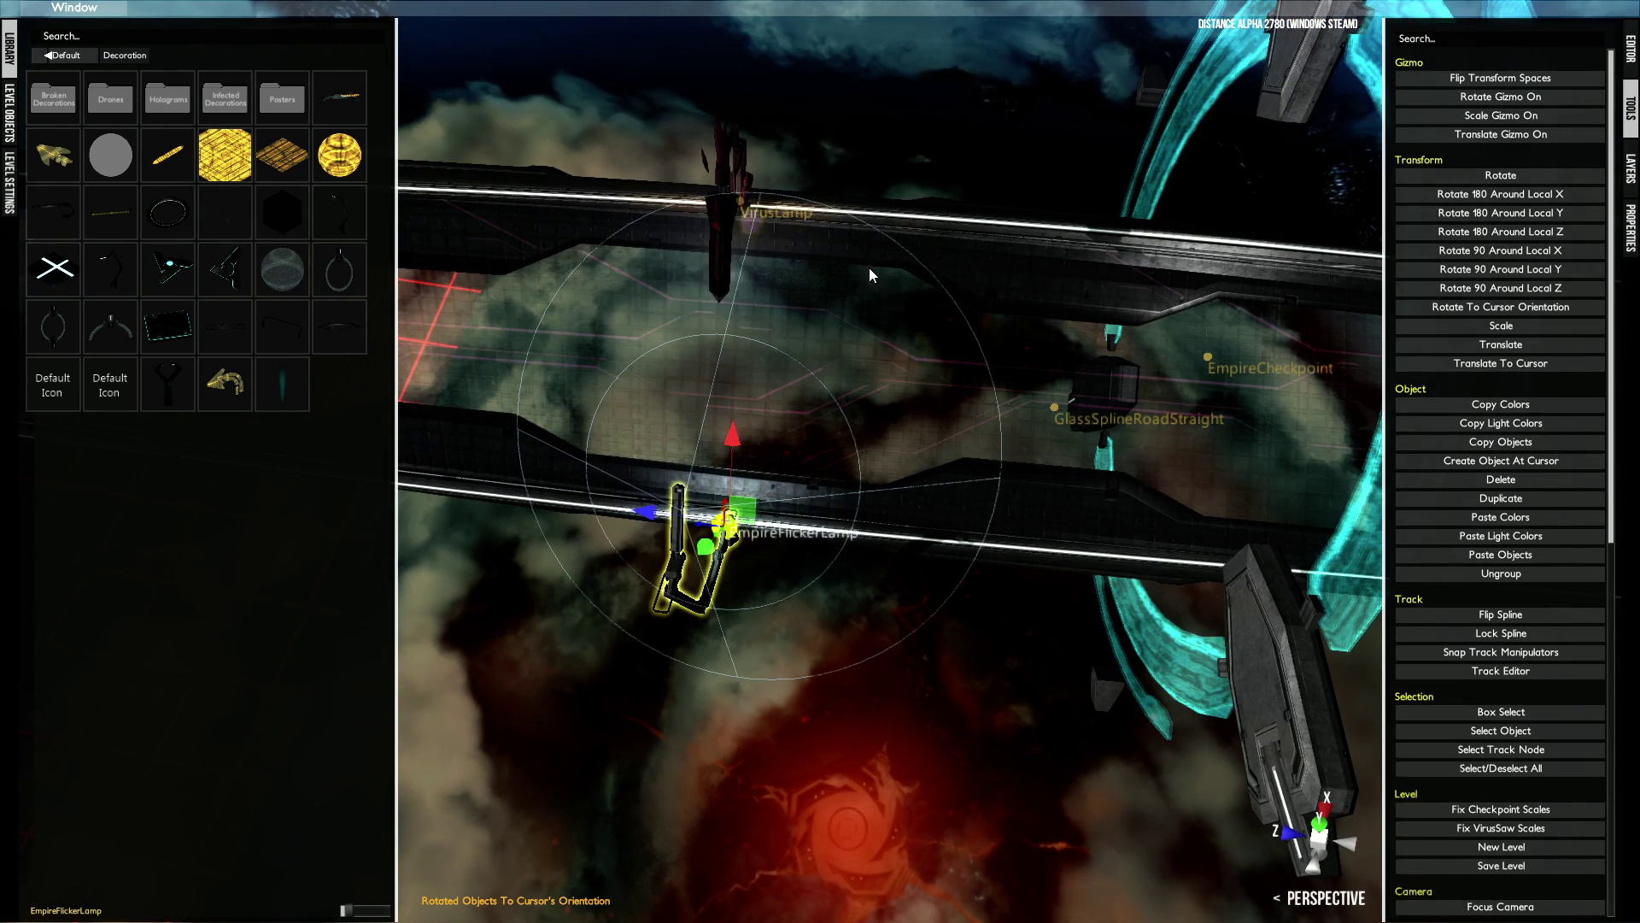
- Add an EmpireCameraDrone from the Drones decorations on the glass road past the checkpoint at about (-120.0, 826.0, -1223.3)
{"action": "right_click_drag", "start_coordinate": [1156, 430], "coordinate": [938, 396]}
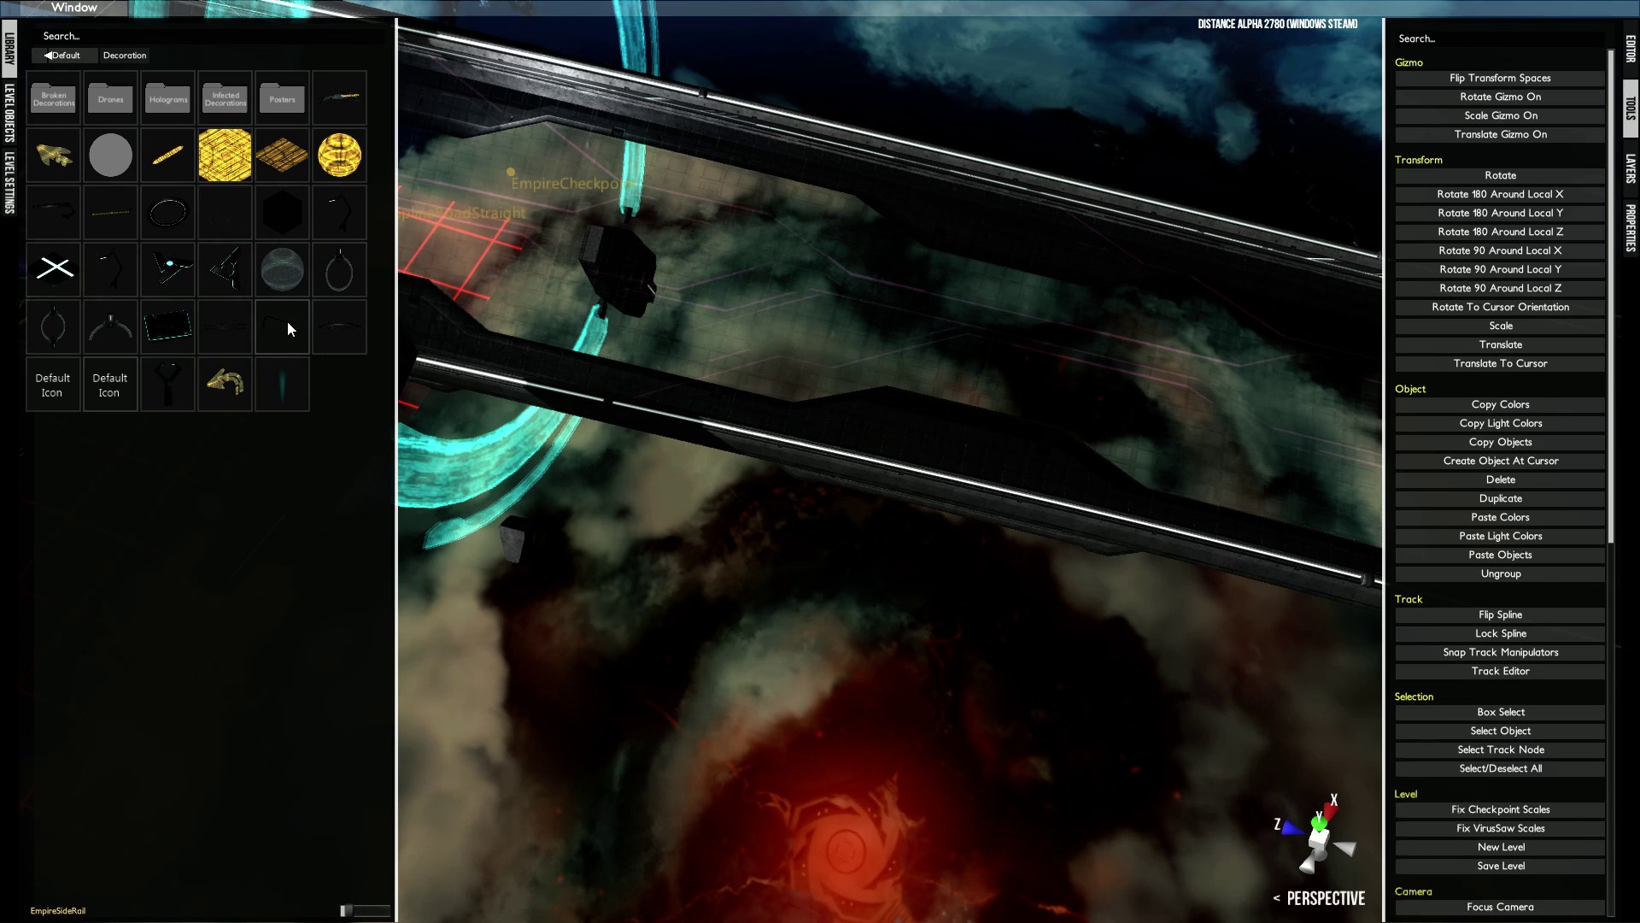
{"action": "double_click", "coordinate": [106, 102]}
{"action": "right_click_drag", "start_coordinate": [972, 214], "coordinate": [934, 474]}
{"action": "middle_click", "coordinate": [857, 652]}
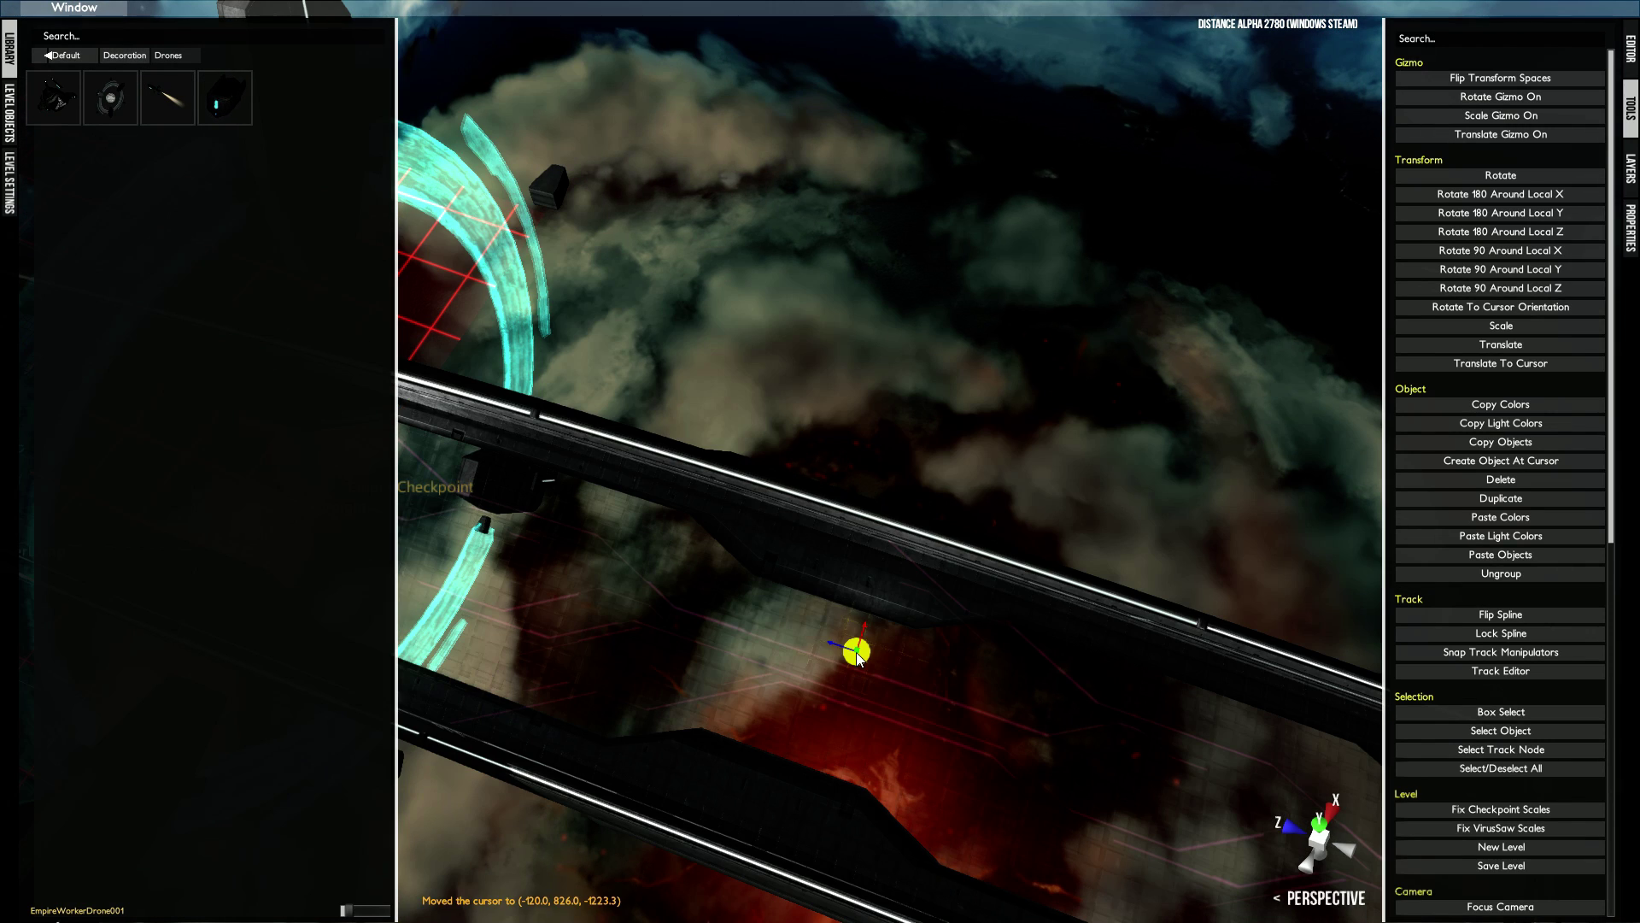
{"action": "left_click", "coordinate": [35, 91]}
{"action": "key", "text": "f"}
- Rotate the EmpireCameraDrone and move it off the glass road so it floats above the track near the checkpoint
{"action": "key", "text": "e"}
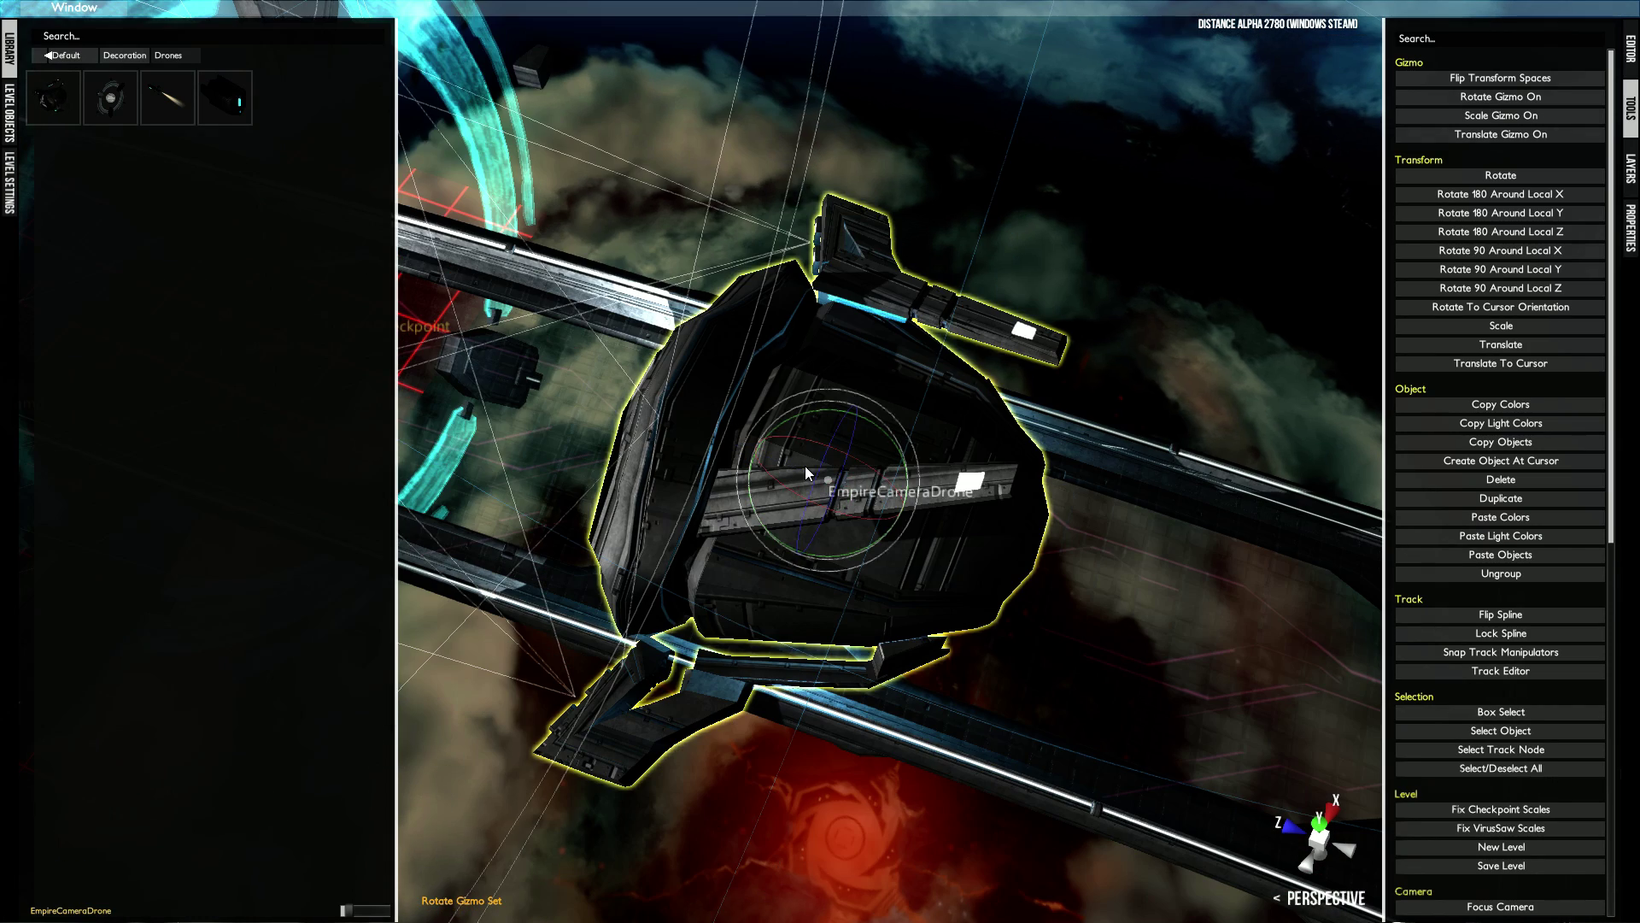
{"action": "left_click_drag", "start_coordinate": [784, 543], "coordinate": [816, 554]}
{"action": "key", "text": "w"}
{"action": "left_click_drag", "start_coordinate": [830, 441], "coordinate": [837, 350]}
{"action": "right_click_drag", "start_coordinate": [837, 351], "coordinate": [993, 270]}
{"action": "left_click_drag", "start_coordinate": [1128, 195], "coordinate": [968, 97]}
{"action": "right_click_drag", "start_coordinate": [978, 243], "coordinate": [1003, 327]}
{"action": "left_click_drag", "start_coordinate": [1012, 339], "coordinate": [999, 314]}
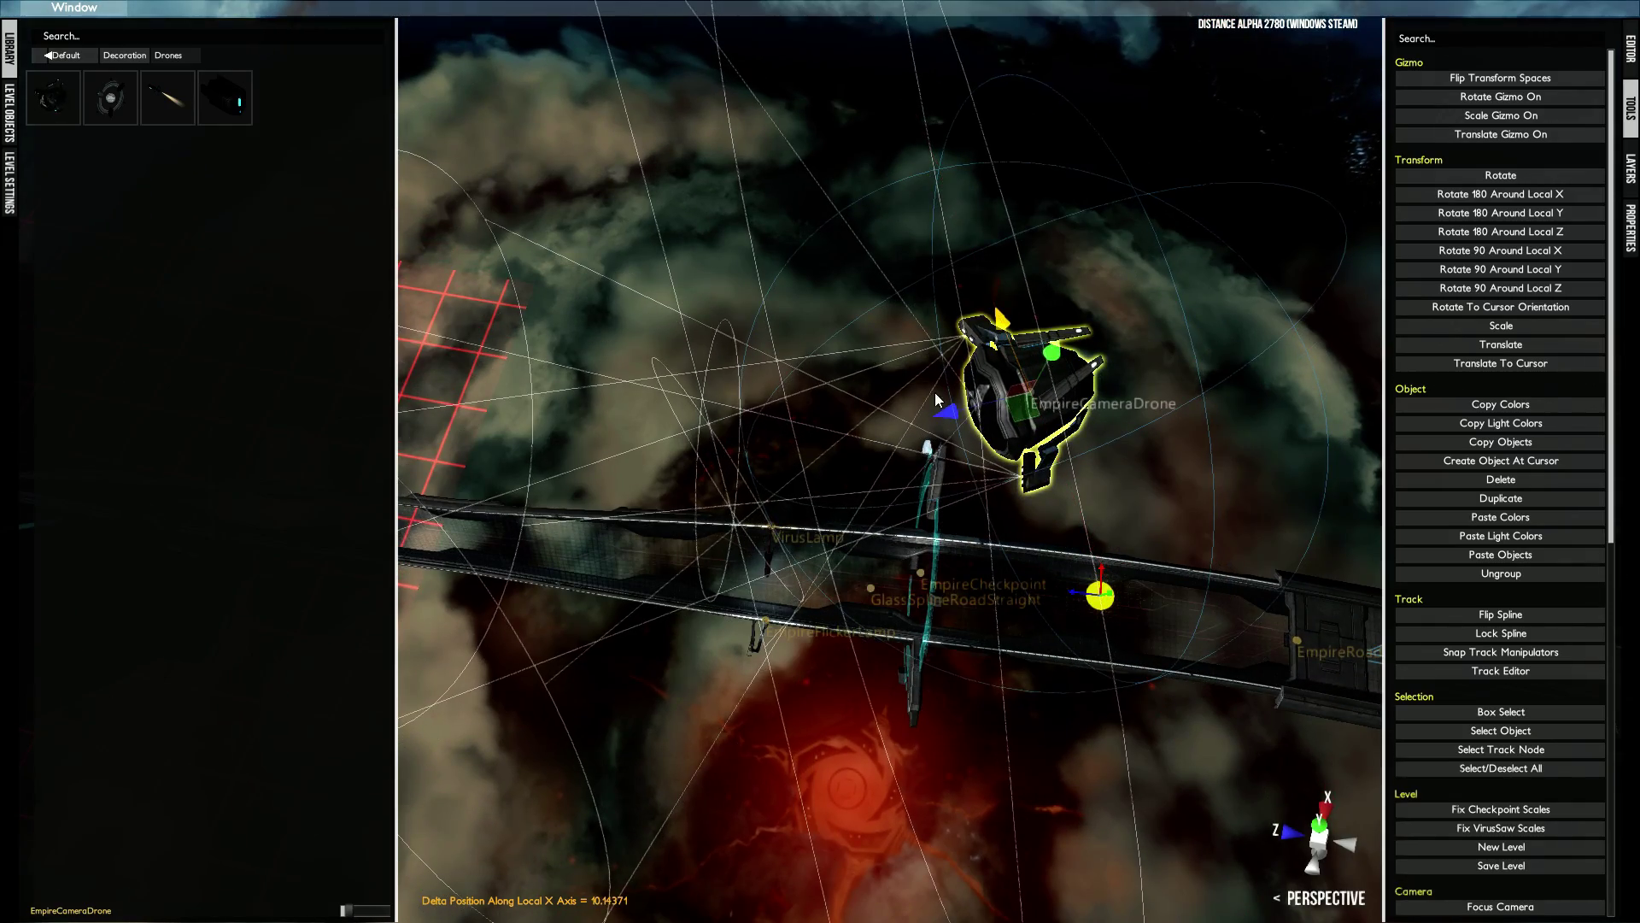
- Add an EmpireCircle around the road just after the EmpireRoadHop at about (-120.7, 831.2, -1527.0), aligned to the cursor's orientation
{"action": "right_click_drag", "start_coordinate": [1011, 516], "coordinate": [1187, 362]}
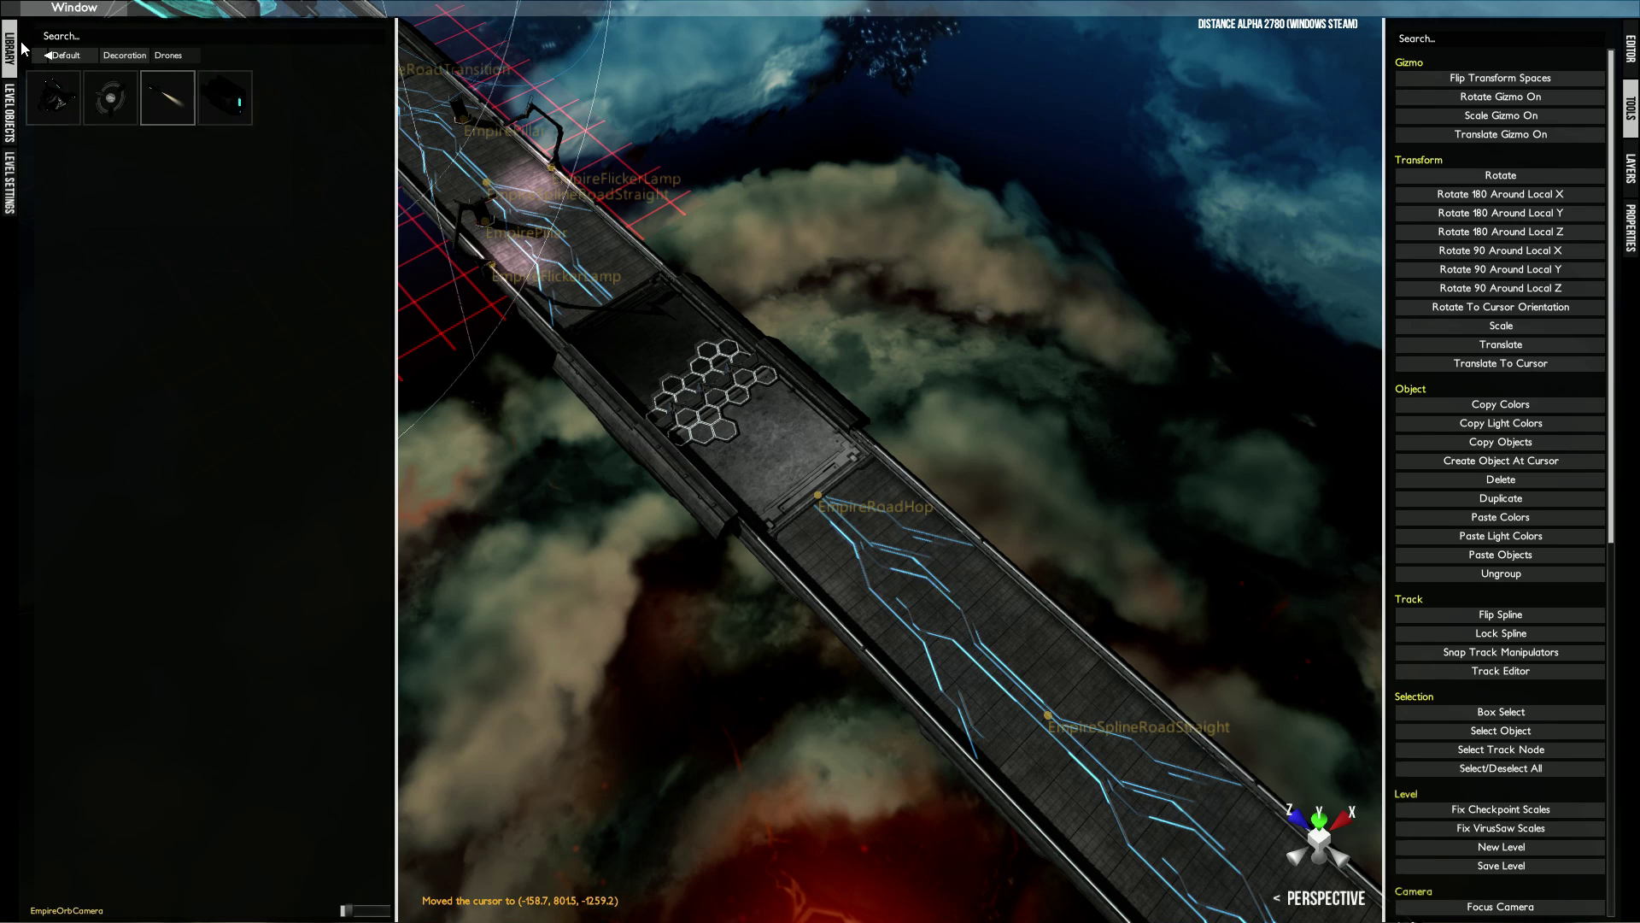
{"action": "left_click", "coordinate": [48, 55]}
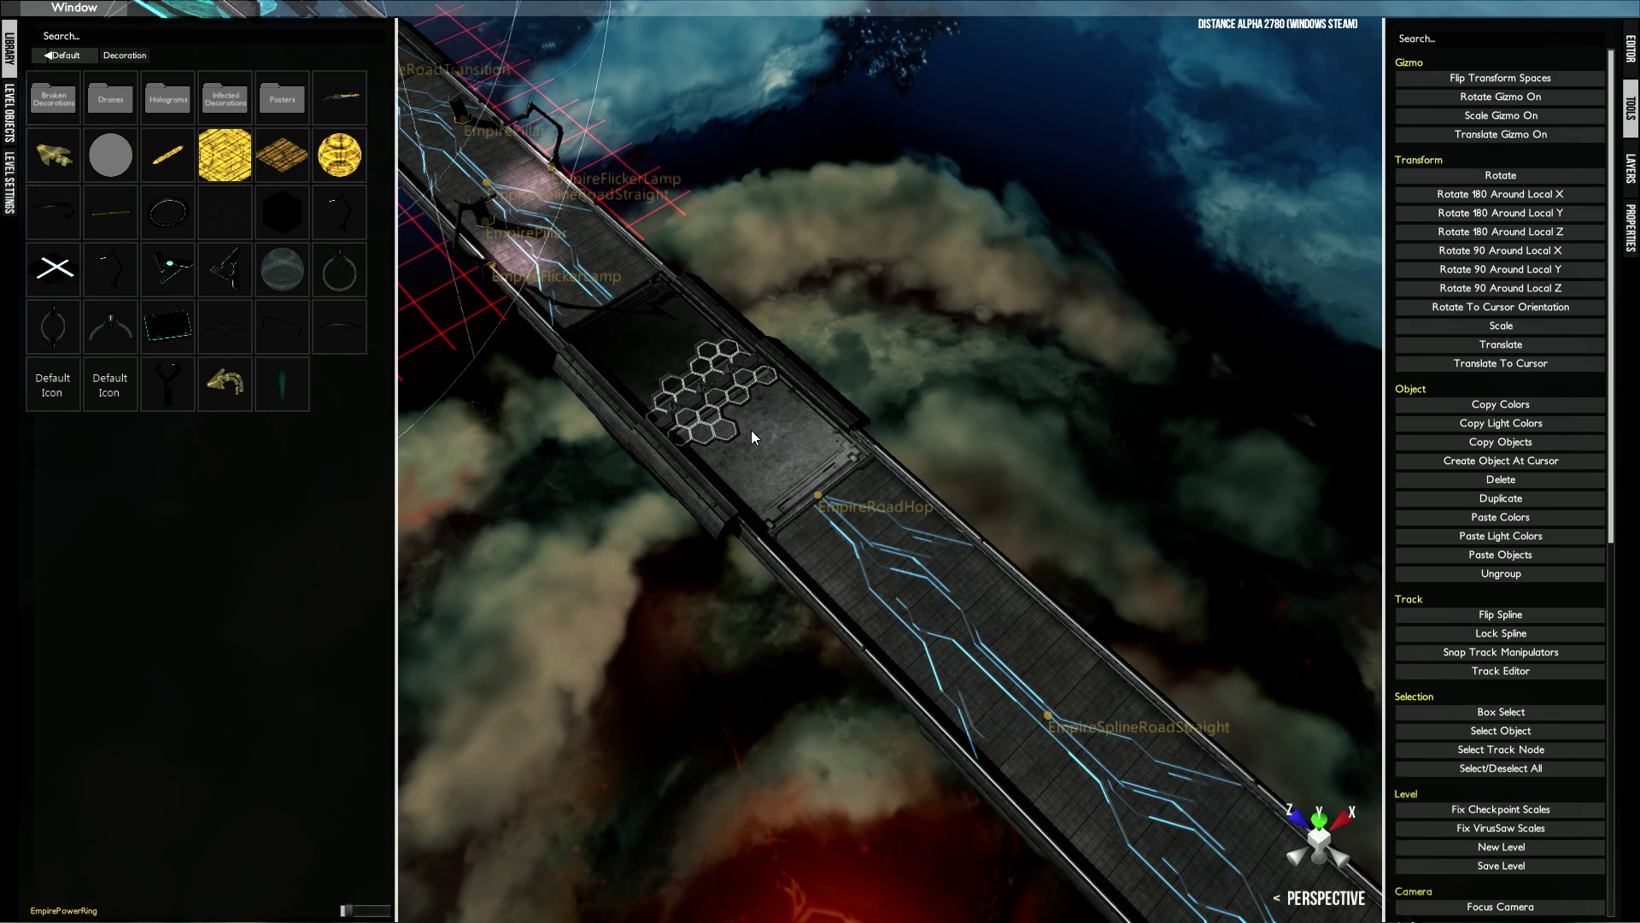
{"action": "left_click", "coordinate": [859, 516]}
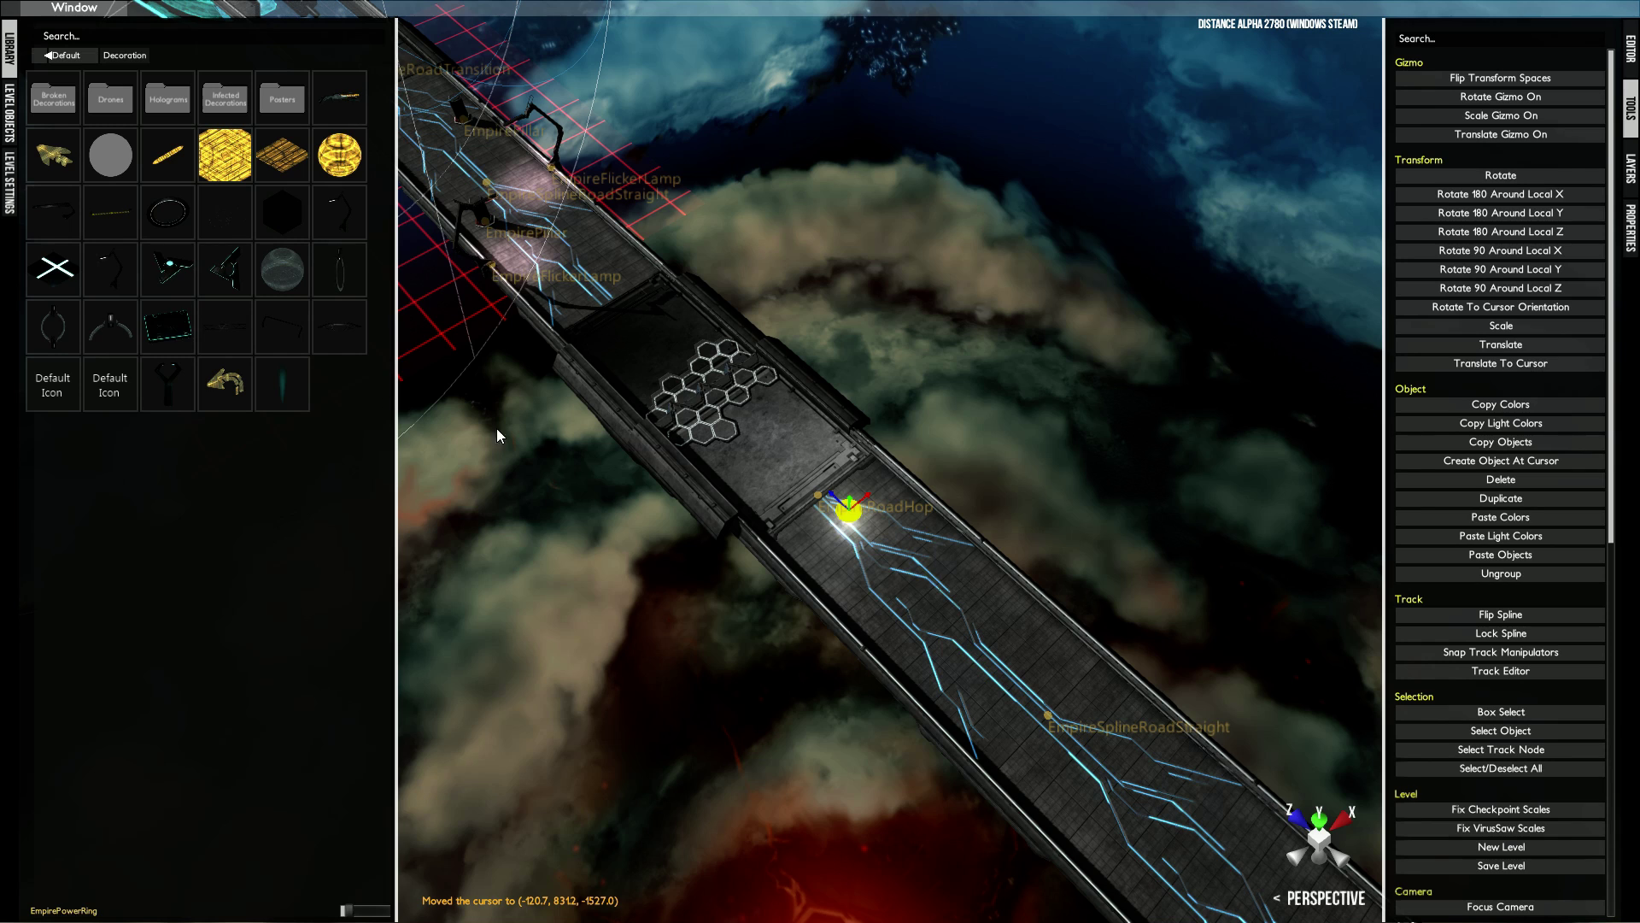
{"action": "left_click", "coordinate": [168, 212]}
{"action": "key", "text": "r"}
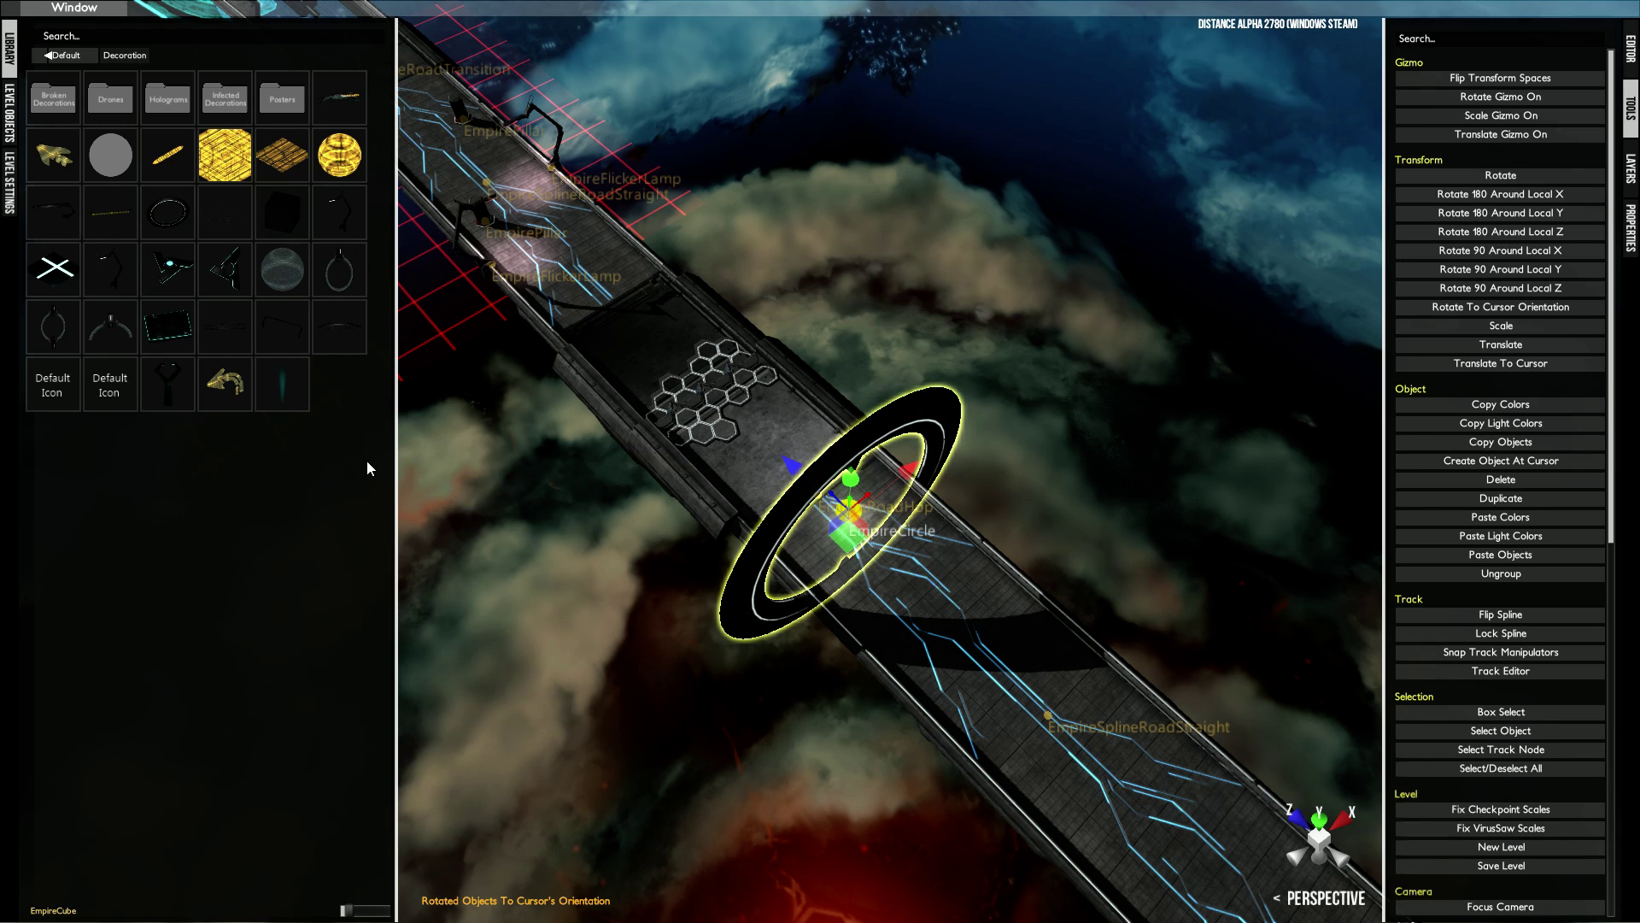
- Add an EmpirePowerRing002 and an EmpirePowerRing around the road between the EmpireCircle and the end zone, aligned to the cursor's orientation
{"action": "left_click", "coordinate": [946, 626]}
{"action": "left_click", "coordinate": [53, 325]}
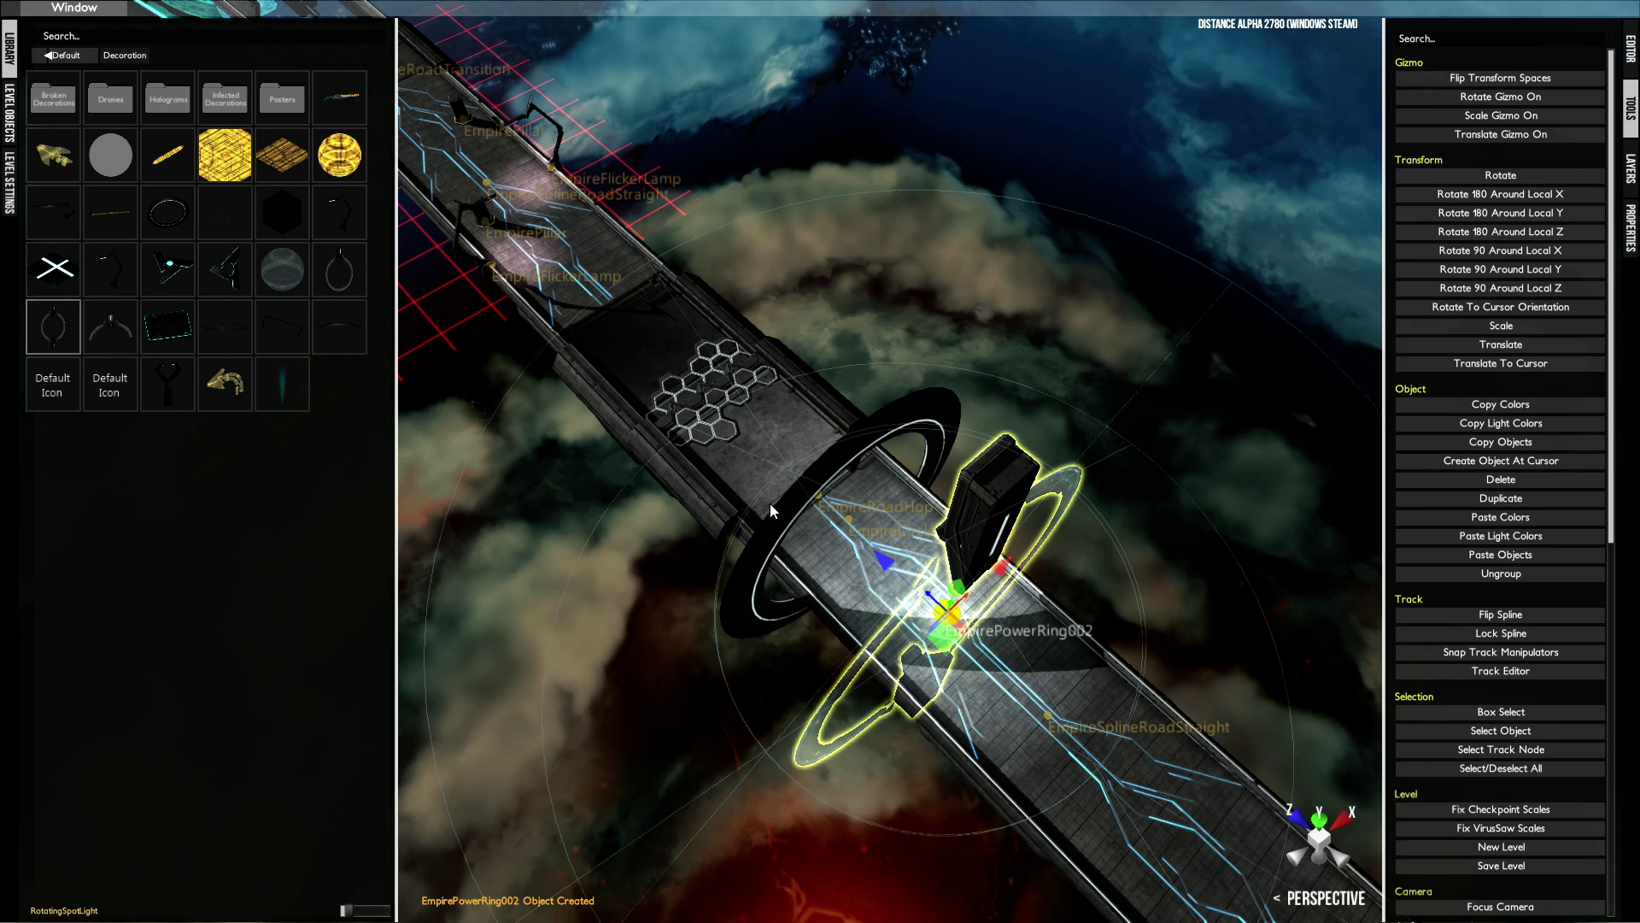
{"action": "left_click", "coordinate": [1039, 706]}
{"action": "left_click", "coordinate": [351, 285]}
{"action": "key", "text": "r"}
- Review the rings along the final road section, select the EmpirePowerRing002, and save the level
{"action": "middle_click_drag", "start_coordinate": [786, 427], "coordinate": [853, 203]}
{"action": "left_click", "coordinate": [824, 457]}
{"action": "scroll", "coordinate": [837, 468], "scroll_direction": "down", "scroll_amount": 5}
{"action": "scroll", "coordinate": [814, 446], "scroll_direction": "up", "scroll_amount": 3}
{"action": "middle_click_drag", "start_coordinate": [1060, 284], "coordinate": [1047, 286]}
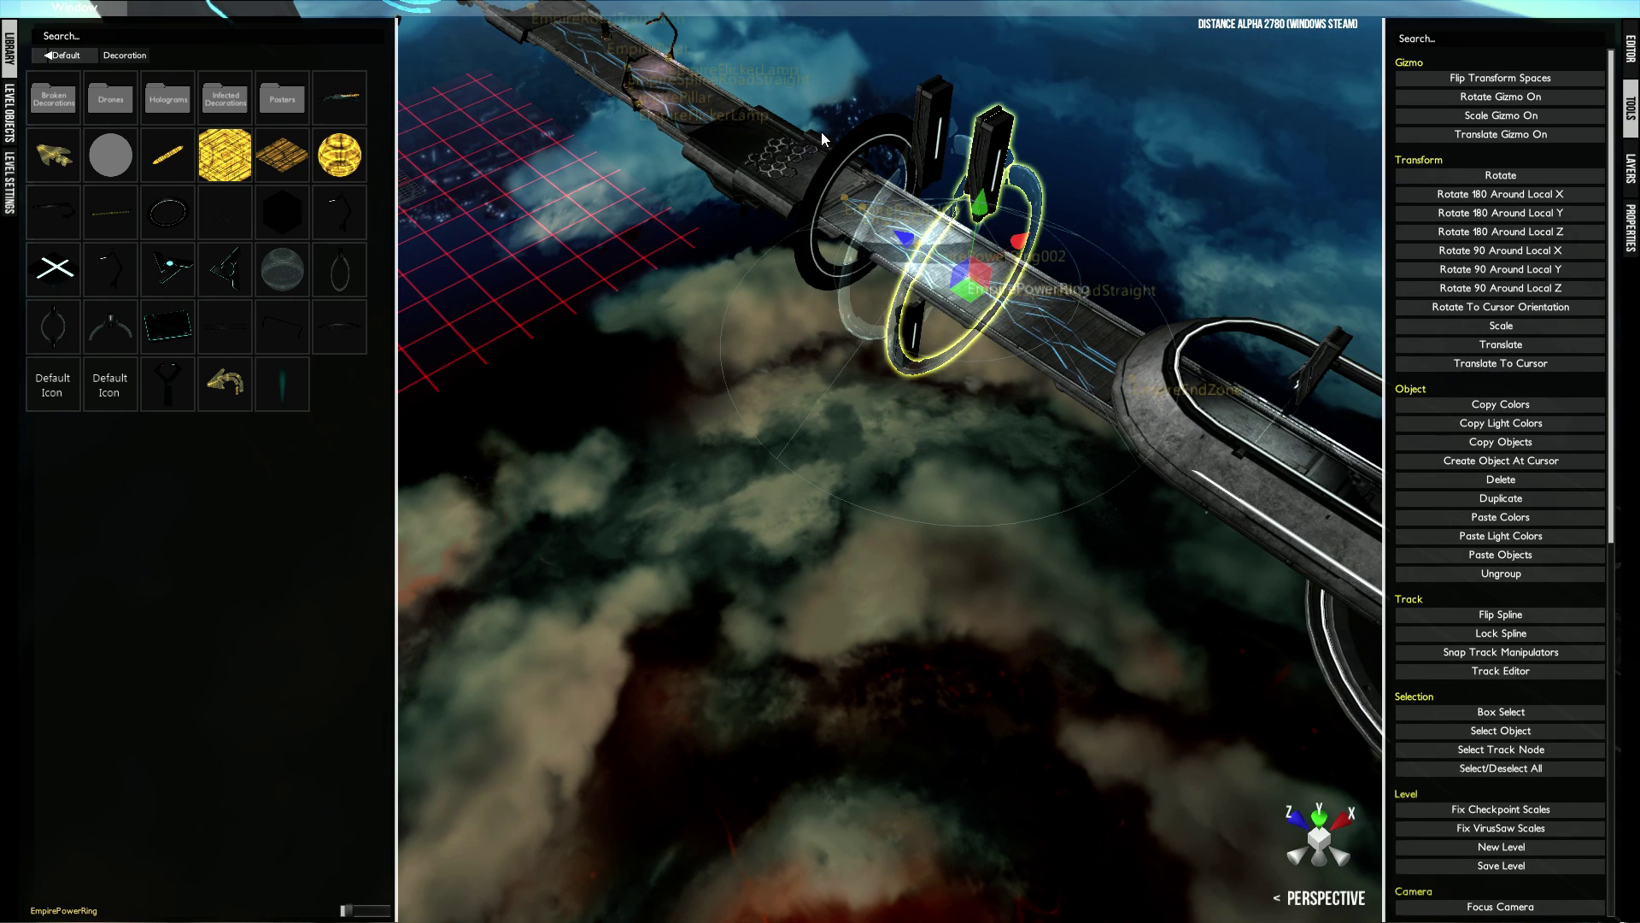
{"action": "left_click", "coordinate": [923, 142]}
{"action": "middle_click_drag", "start_coordinate": [633, 120], "coordinate": [651, 129]}
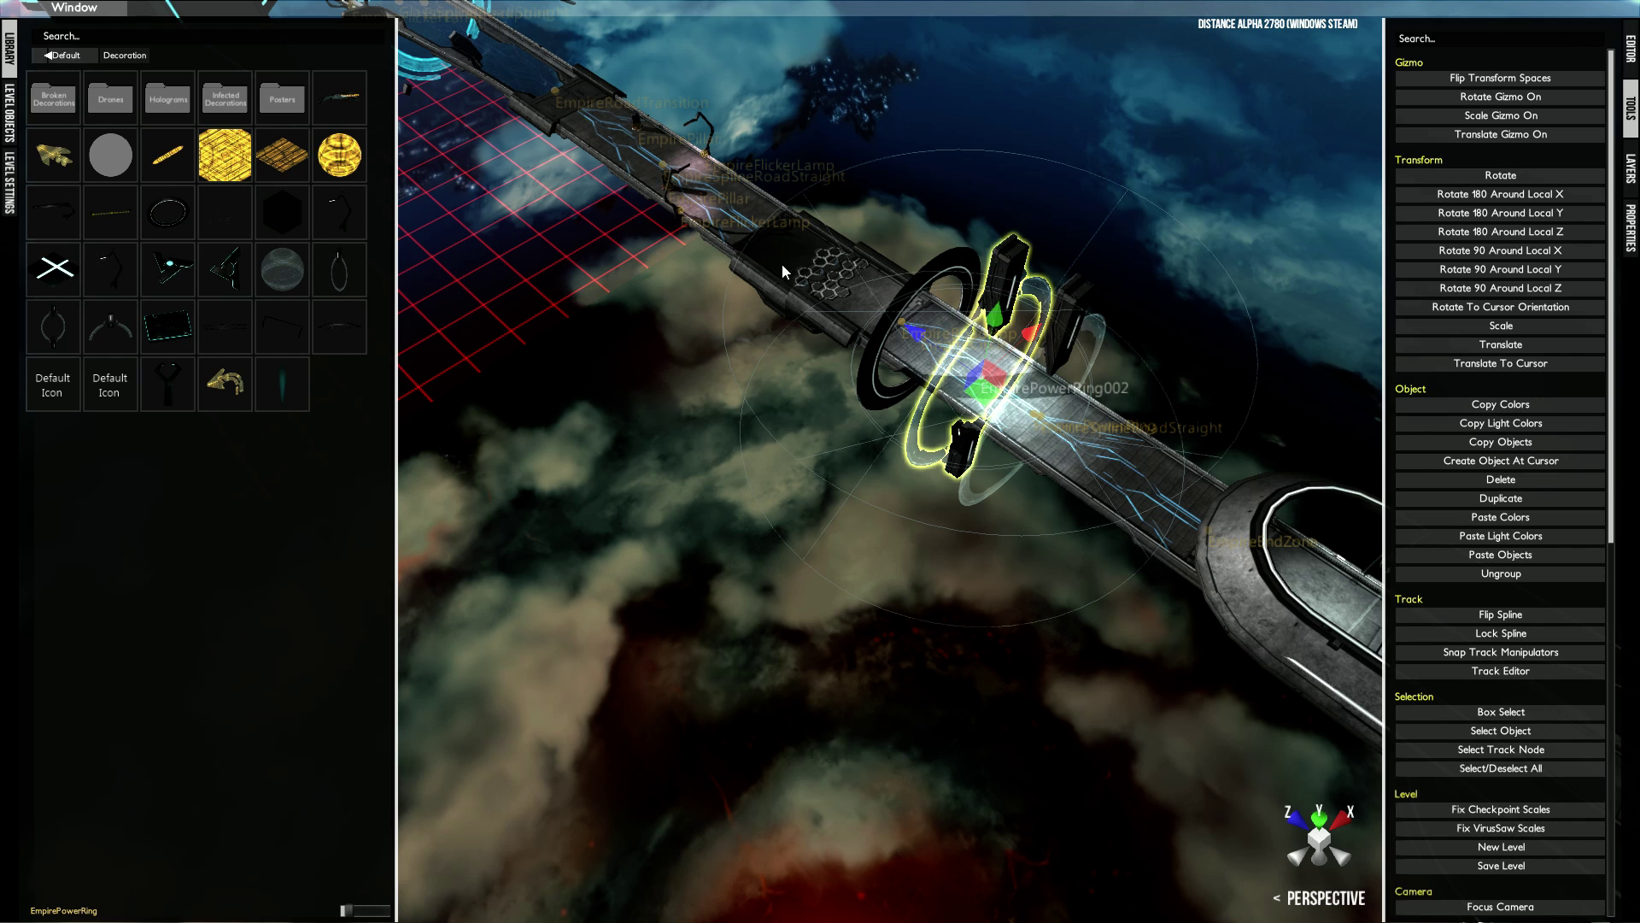
{"action": "middle_click_drag", "start_coordinate": [624, 208], "coordinate": [833, 400]}
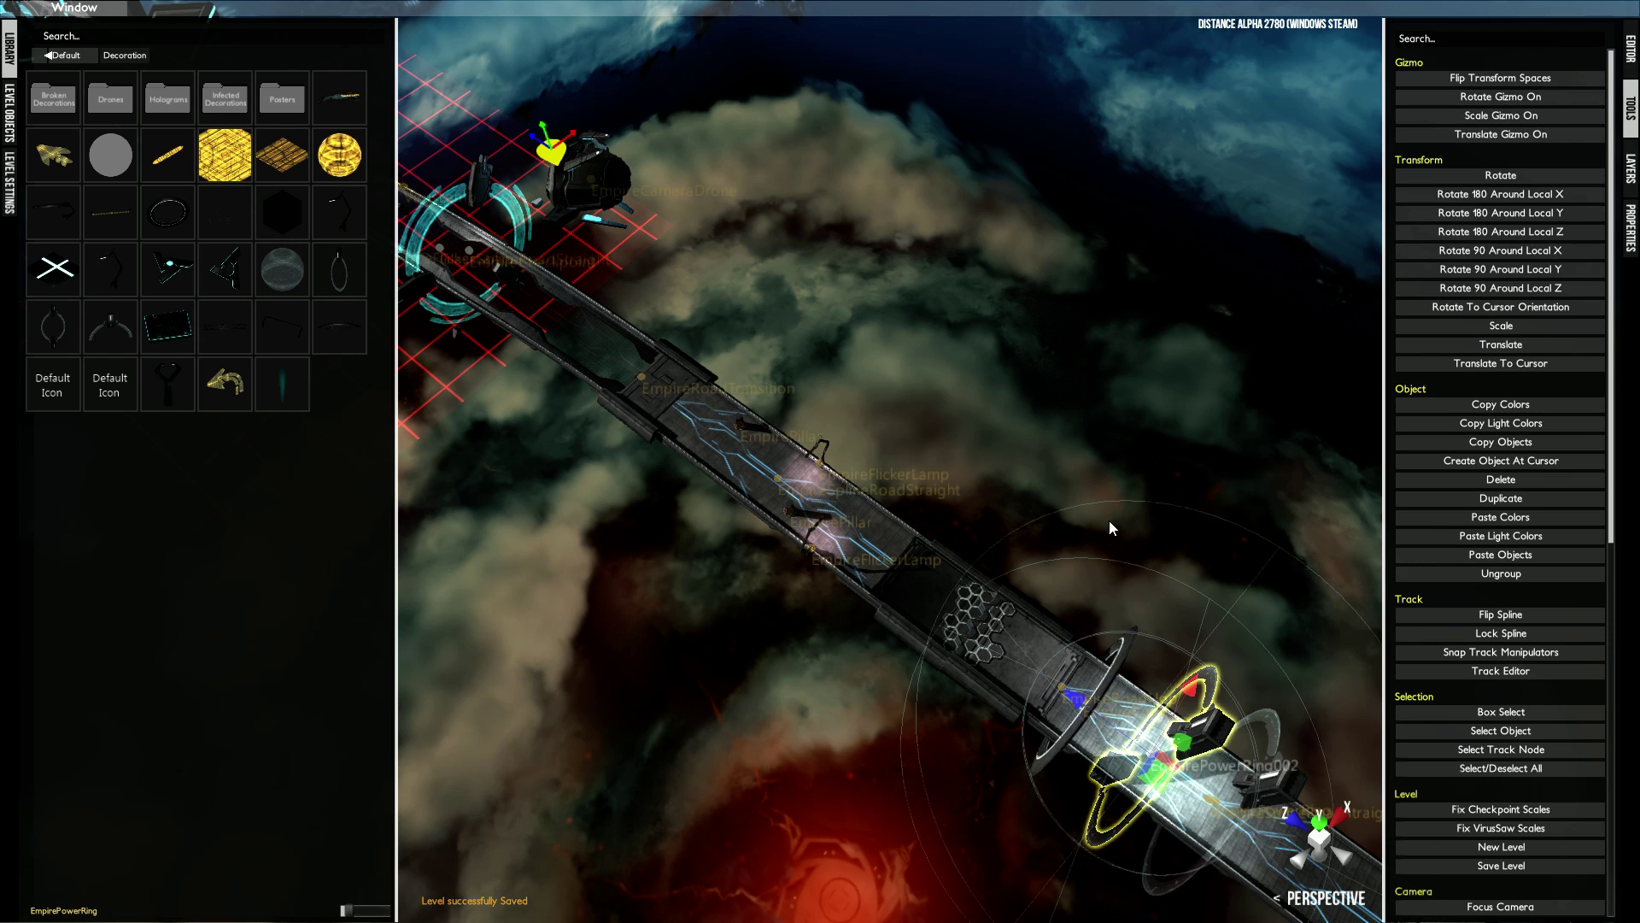
{"action": "middle_click_drag", "start_coordinate": [1112, 519], "coordinate": [1077, 490]}
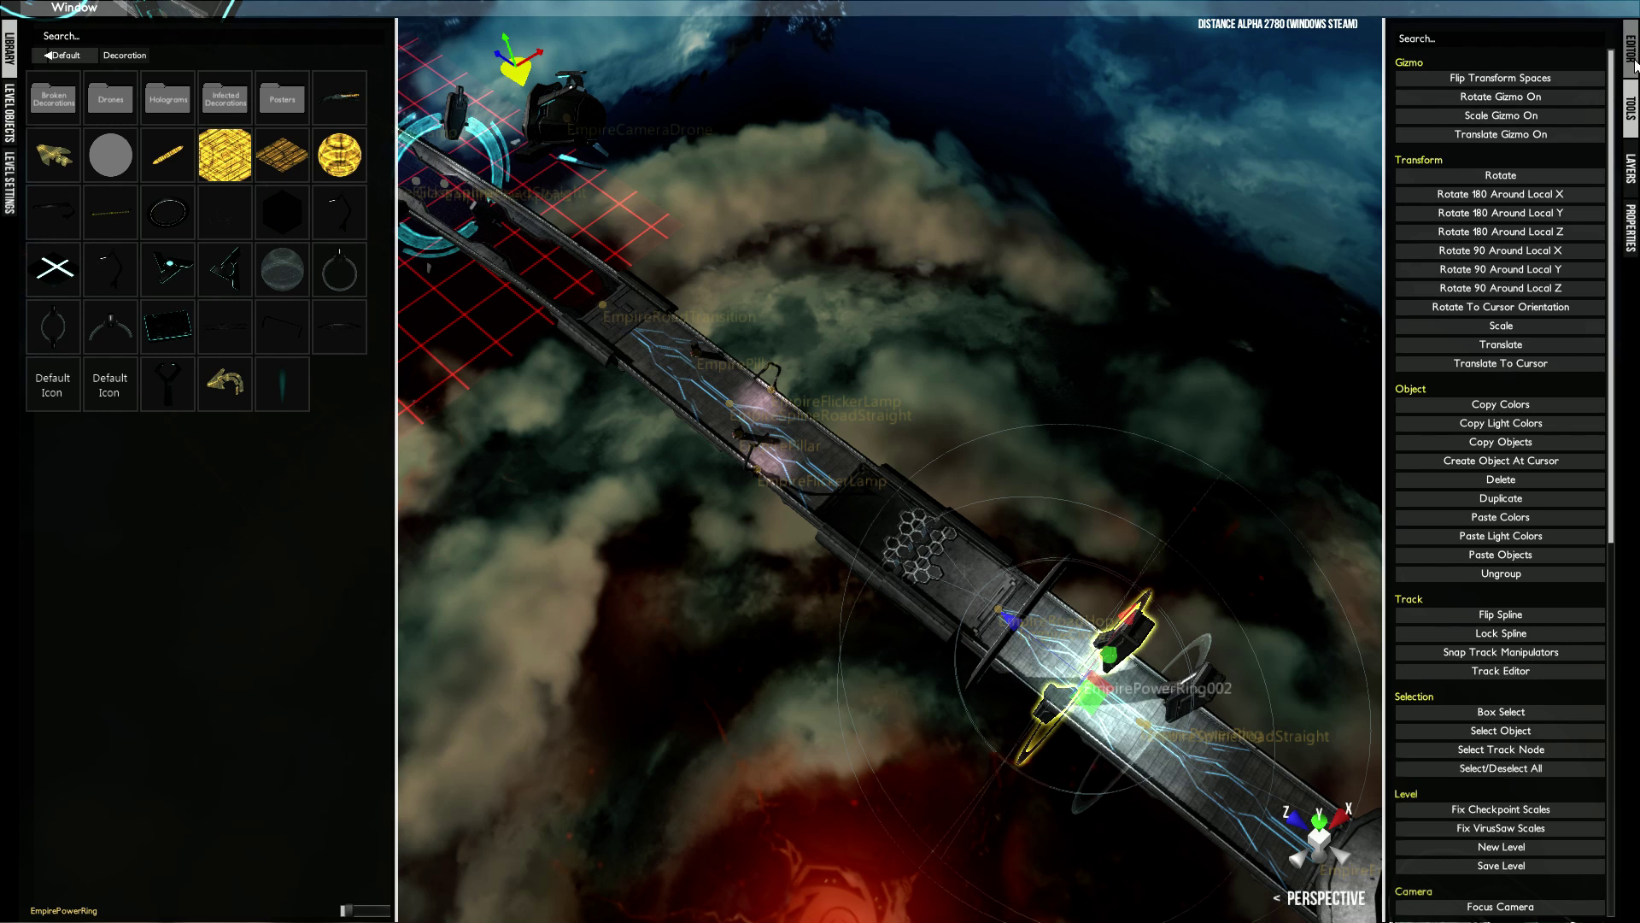
- Open the official level file "the observer effect.bytes"
{"action": "left_click", "coordinate": [1633, 55]}
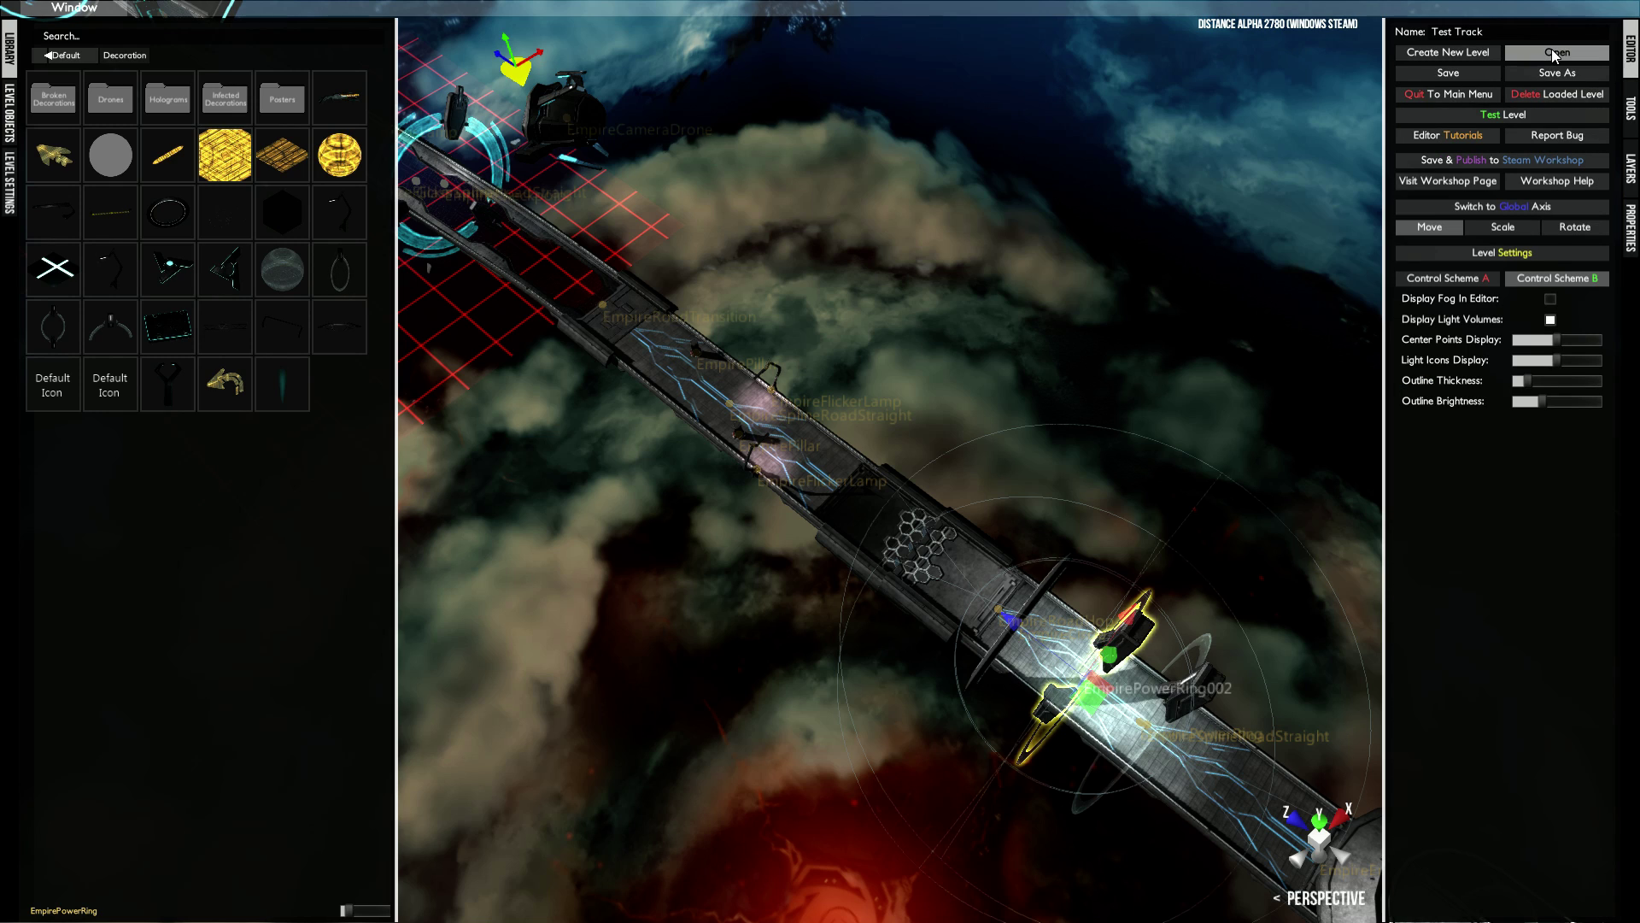
{"action": "left_click", "coordinate": [1552, 49]}
{"action": "scroll", "coordinate": [976, 423], "scroll_direction": "down", "scroll_amount": 3}
{"action": "scroll", "coordinate": [976, 453], "scroll_direction": "down", "scroll_amount": 2}
{"action": "scroll", "coordinate": [976, 475], "scroll_direction": "up", "scroll_amount": 5}
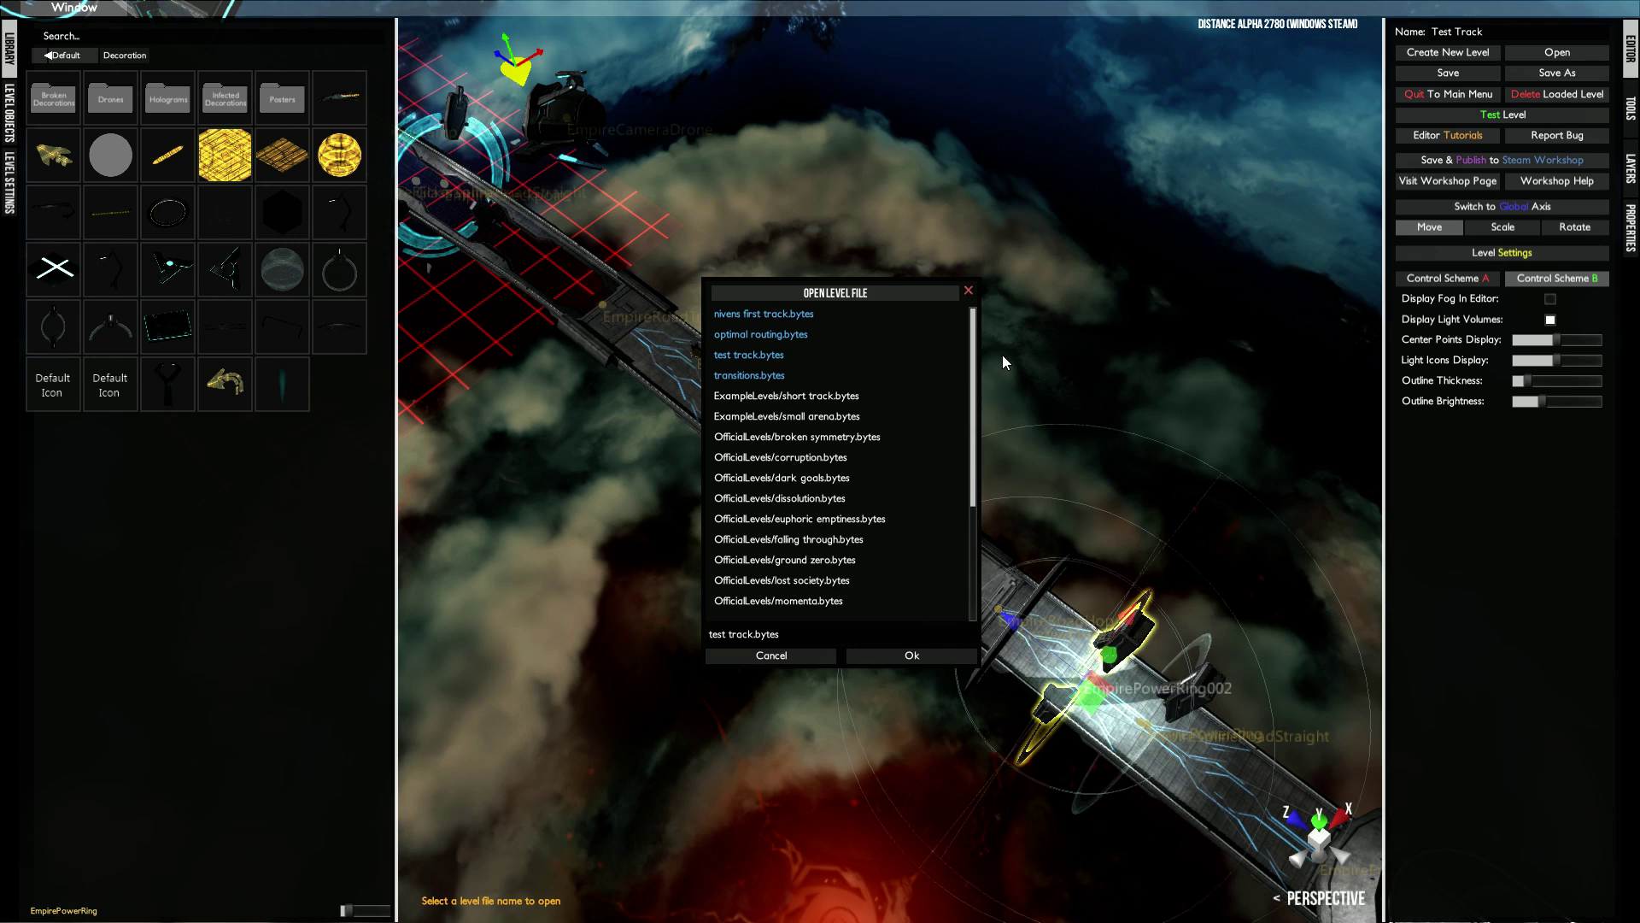
{"action": "left_click_drag", "start_coordinate": [971, 409], "coordinate": [971, 470]}
{"action": "scroll", "coordinate": [938, 551], "scroll_direction": "down", "scroll_amount": 3}
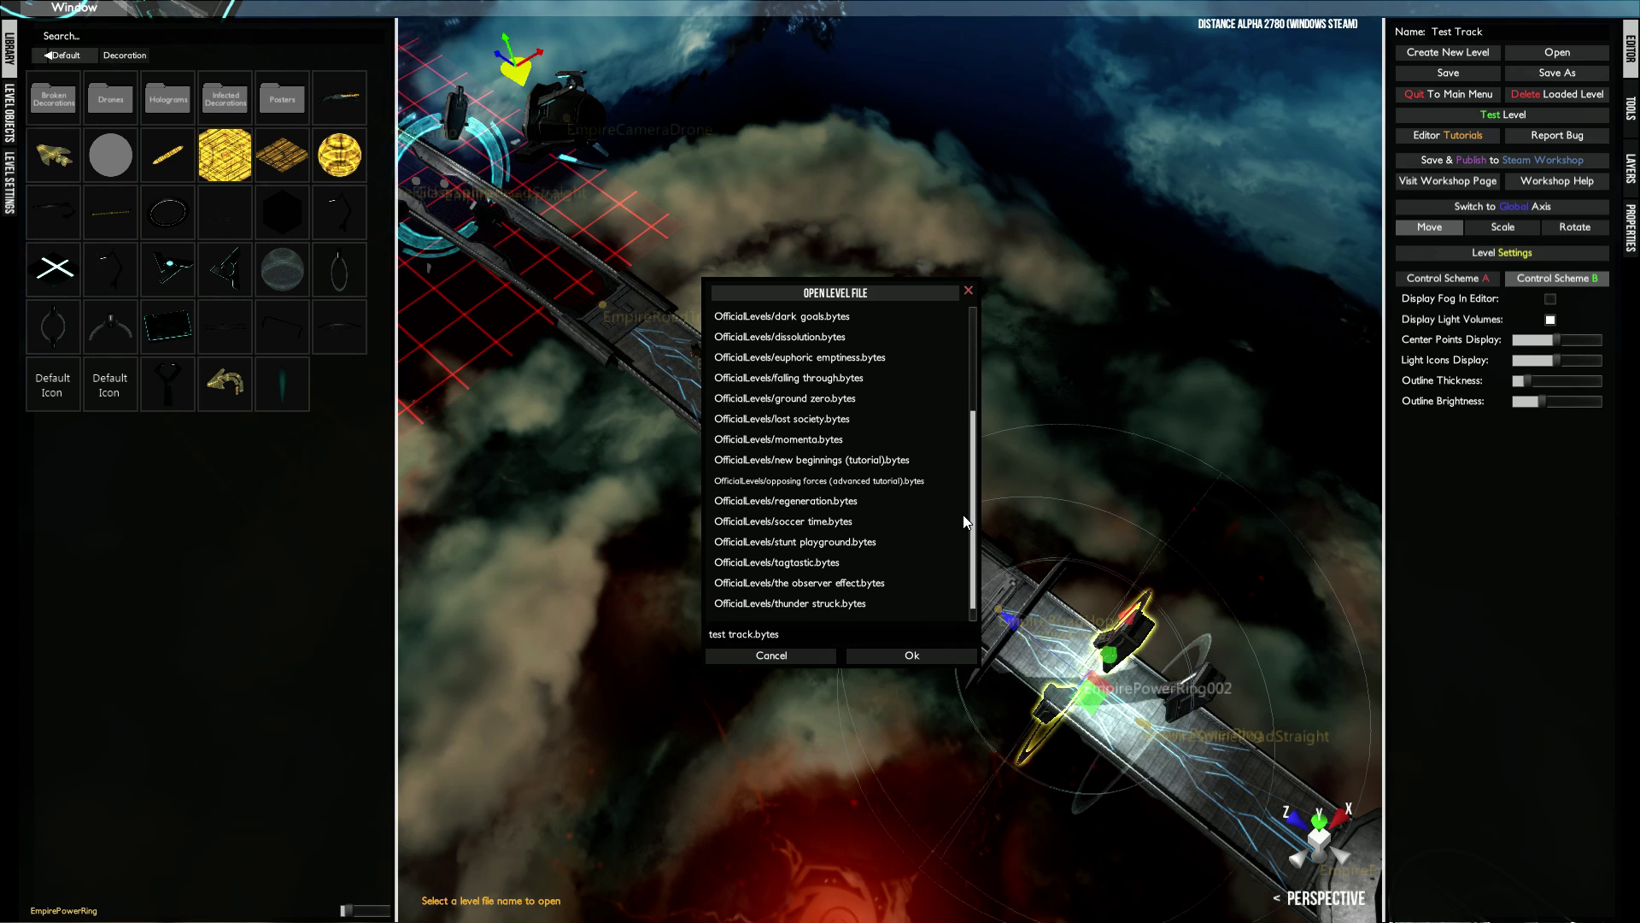
{"action": "left_click", "coordinate": [920, 562]}
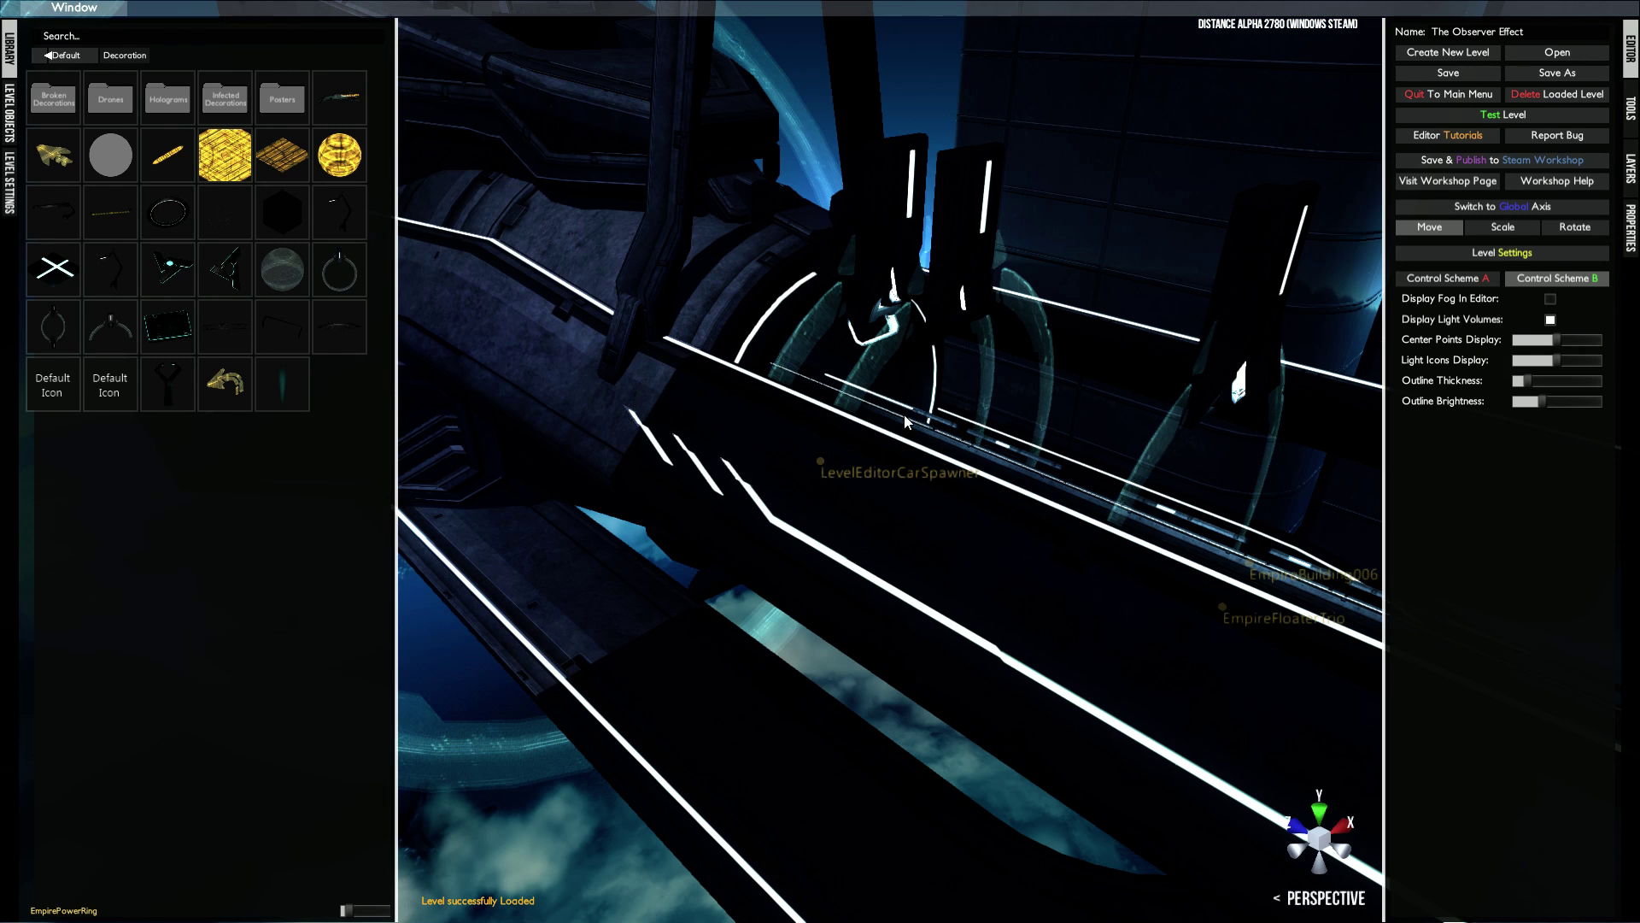
- Examine how The Observer Effect level combines buildings, light beams, flying power rings and drones around its track
{"action": "scroll", "coordinate": [897, 436], "scroll_direction": "down", "scroll_amount": 8}
{"action": "scroll", "coordinate": [923, 455], "scroll_direction": "down", "scroll_amount": 5}
{"action": "right_click_drag", "start_coordinate": [923, 454], "coordinate": [986, 357]}
{"action": "scroll", "coordinate": [973, 356], "scroll_direction": "up", "scroll_amount": 5}
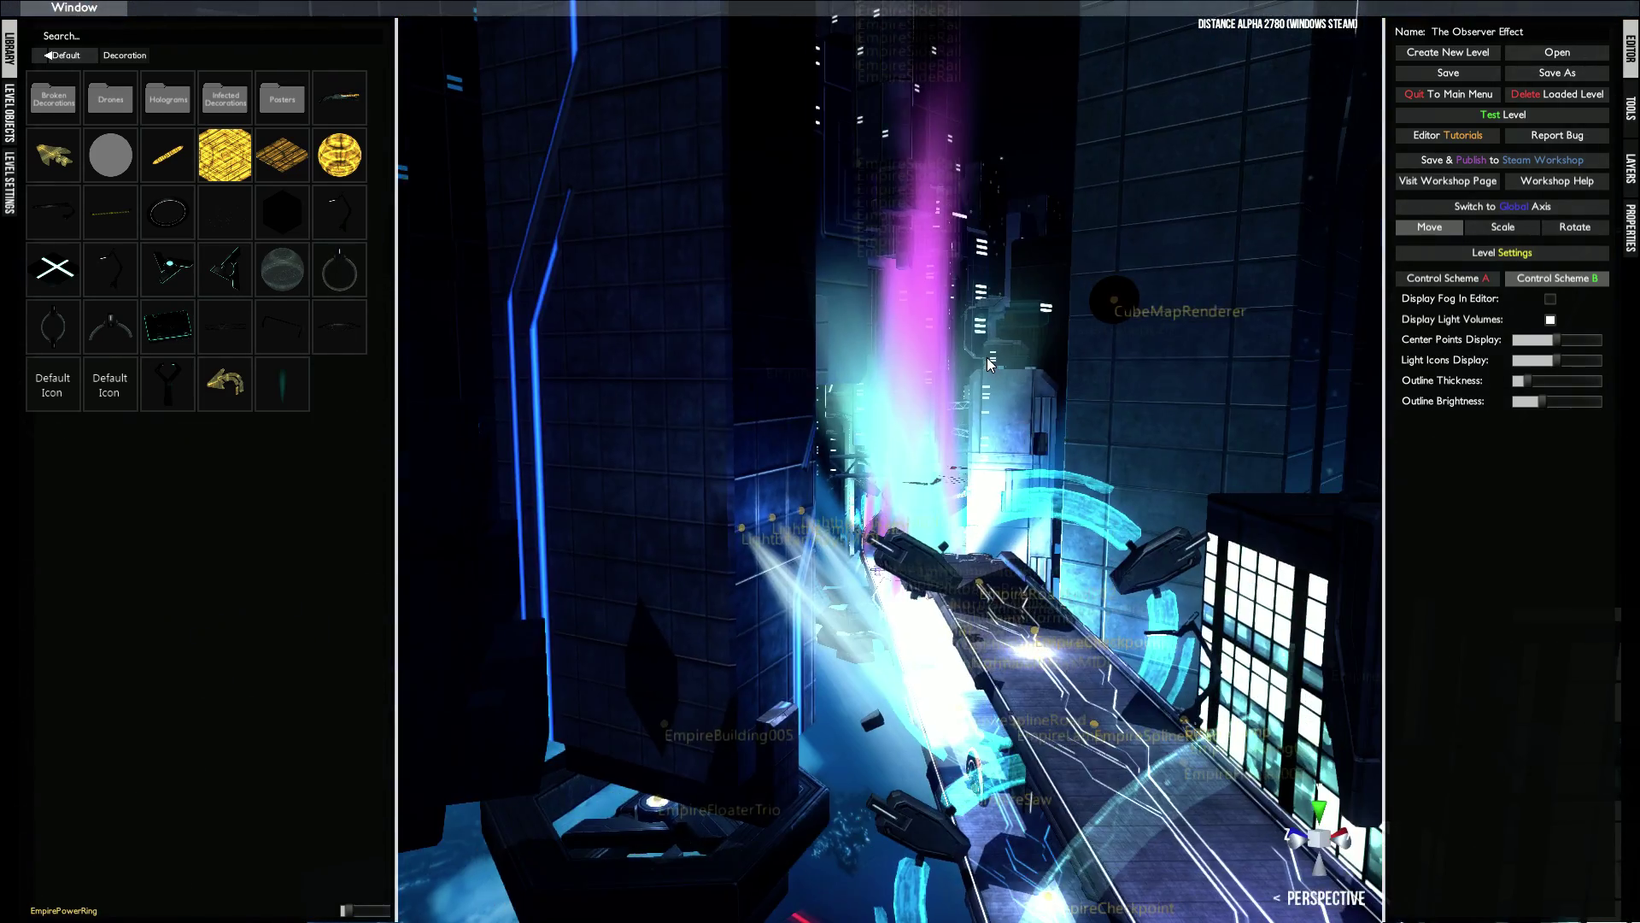
{"action": "scroll", "coordinate": [986, 357], "scroll_direction": "down", "scroll_amount": 5}
{"action": "scroll", "coordinate": [982, 376], "scroll_direction": "up", "scroll_amount": 2}
{"action": "scroll", "coordinate": [985, 383], "scroll_direction": "up", "scroll_amount": 2}
{"action": "right_click_drag", "start_coordinate": [984, 384], "coordinate": [977, 375]}
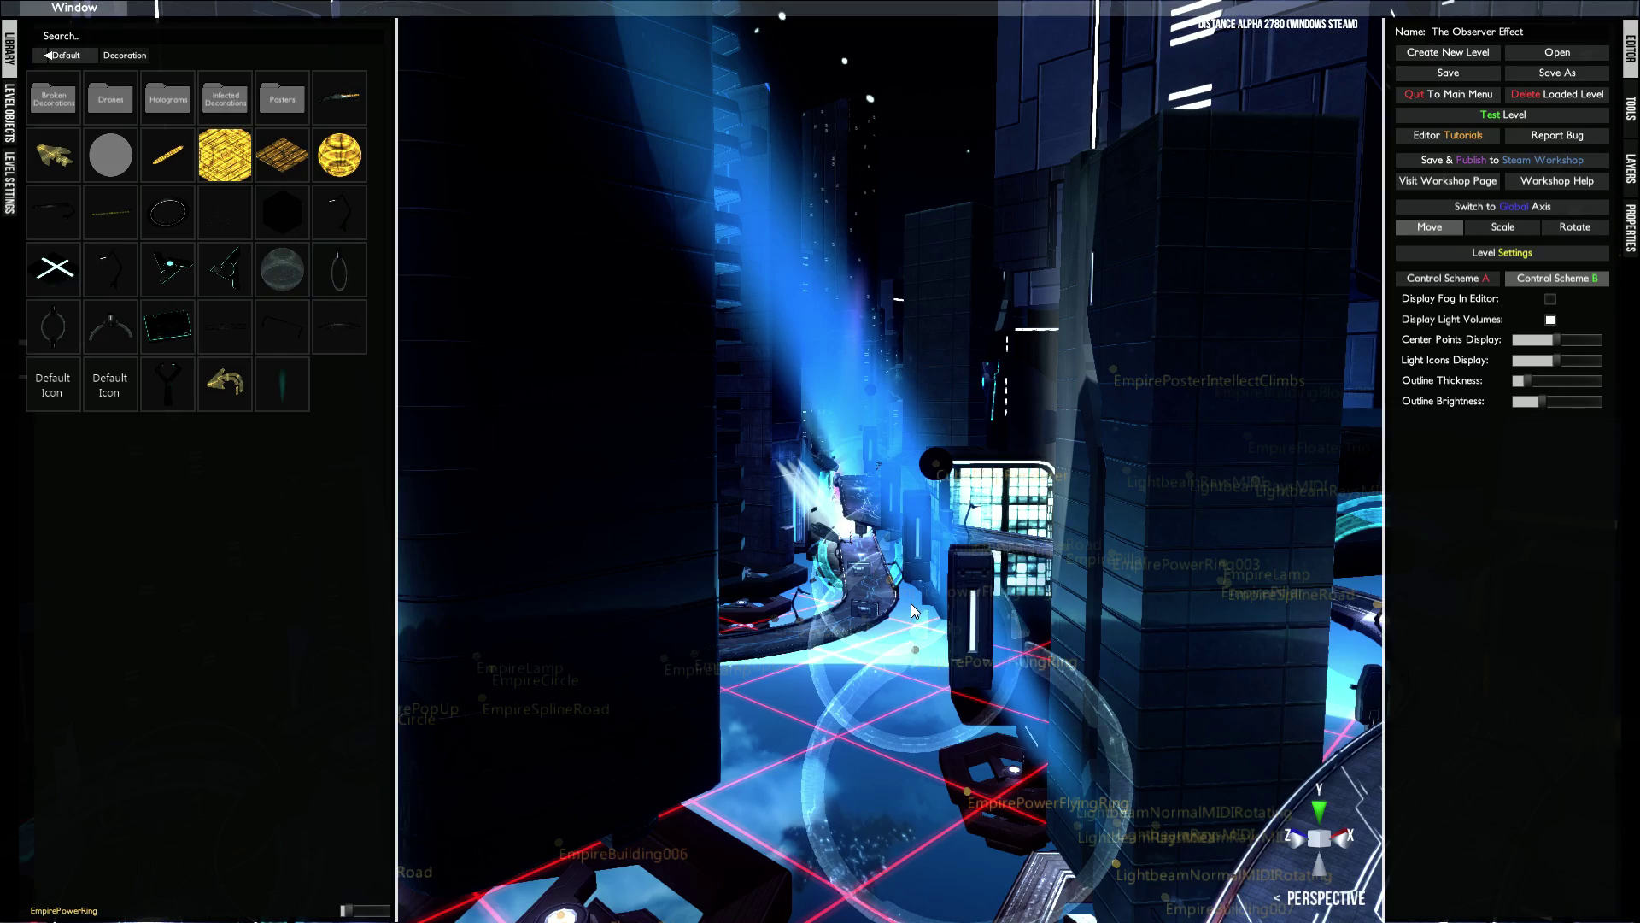
{"action": "scroll", "coordinate": [911, 603], "scroll_direction": "up", "scroll_amount": 1}
{"action": "middle_click", "coordinate": [910, 601]}
{"action": "scroll", "coordinate": [905, 595], "scroll_direction": "up", "scroll_amount": 4}
{"action": "right_click_drag", "start_coordinate": [893, 591], "coordinate": [1169, 514]}
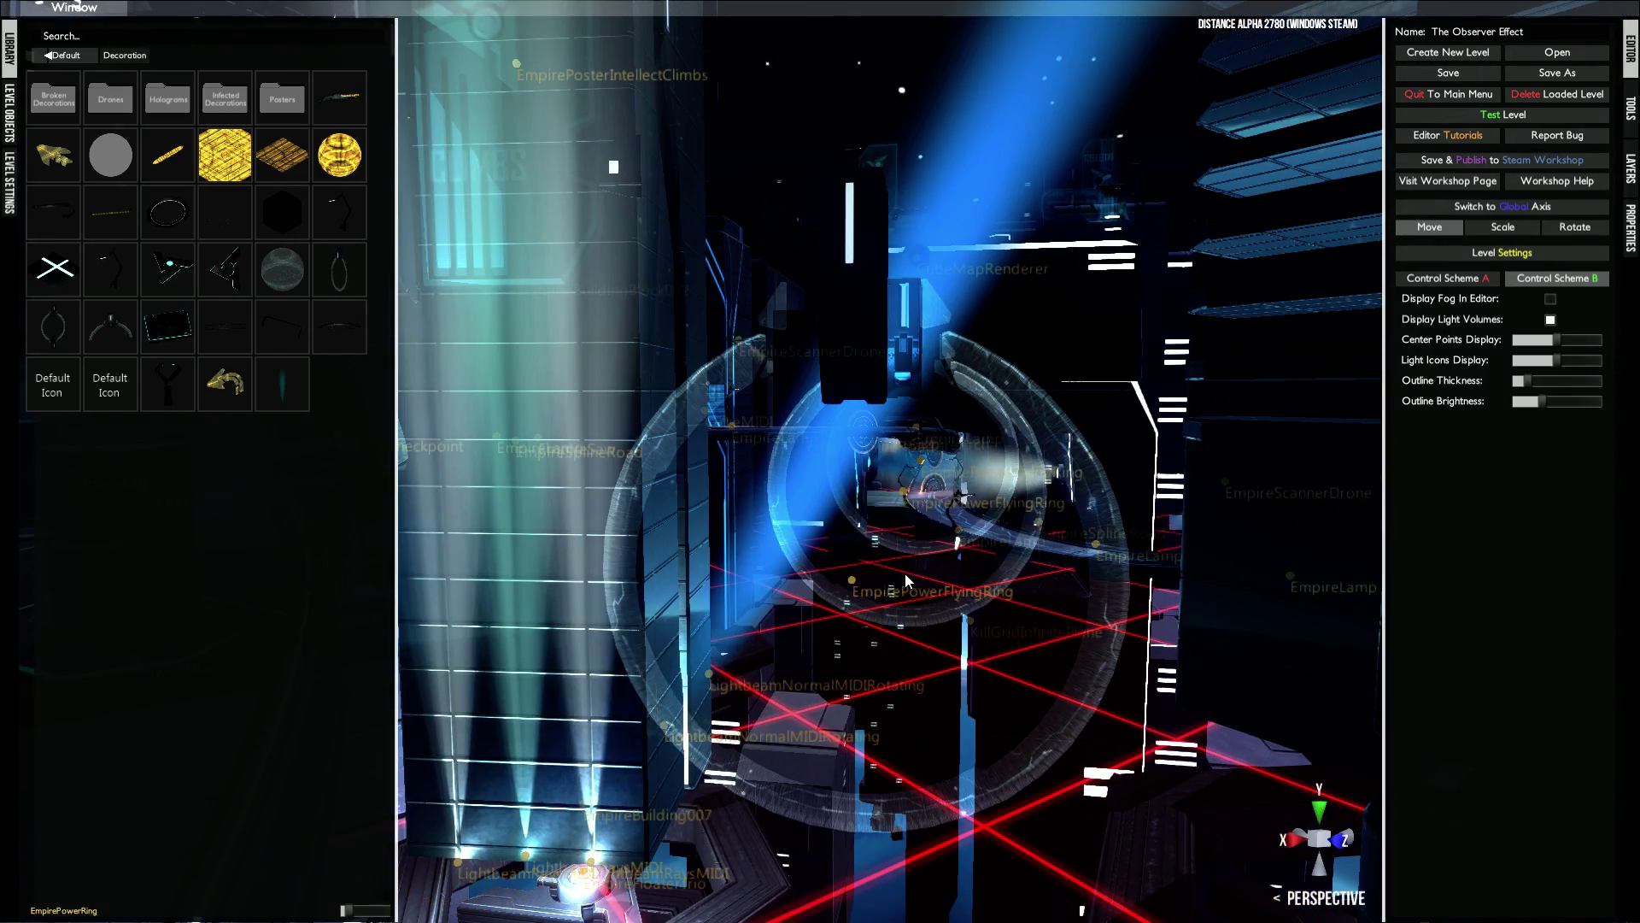
{"action": "scroll", "coordinate": [926, 581], "scroll_direction": "down", "scroll_amount": 5}
{"action": "scroll", "coordinate": [940, 619], "scroll_direction": "up", "scroll_amount": 4}
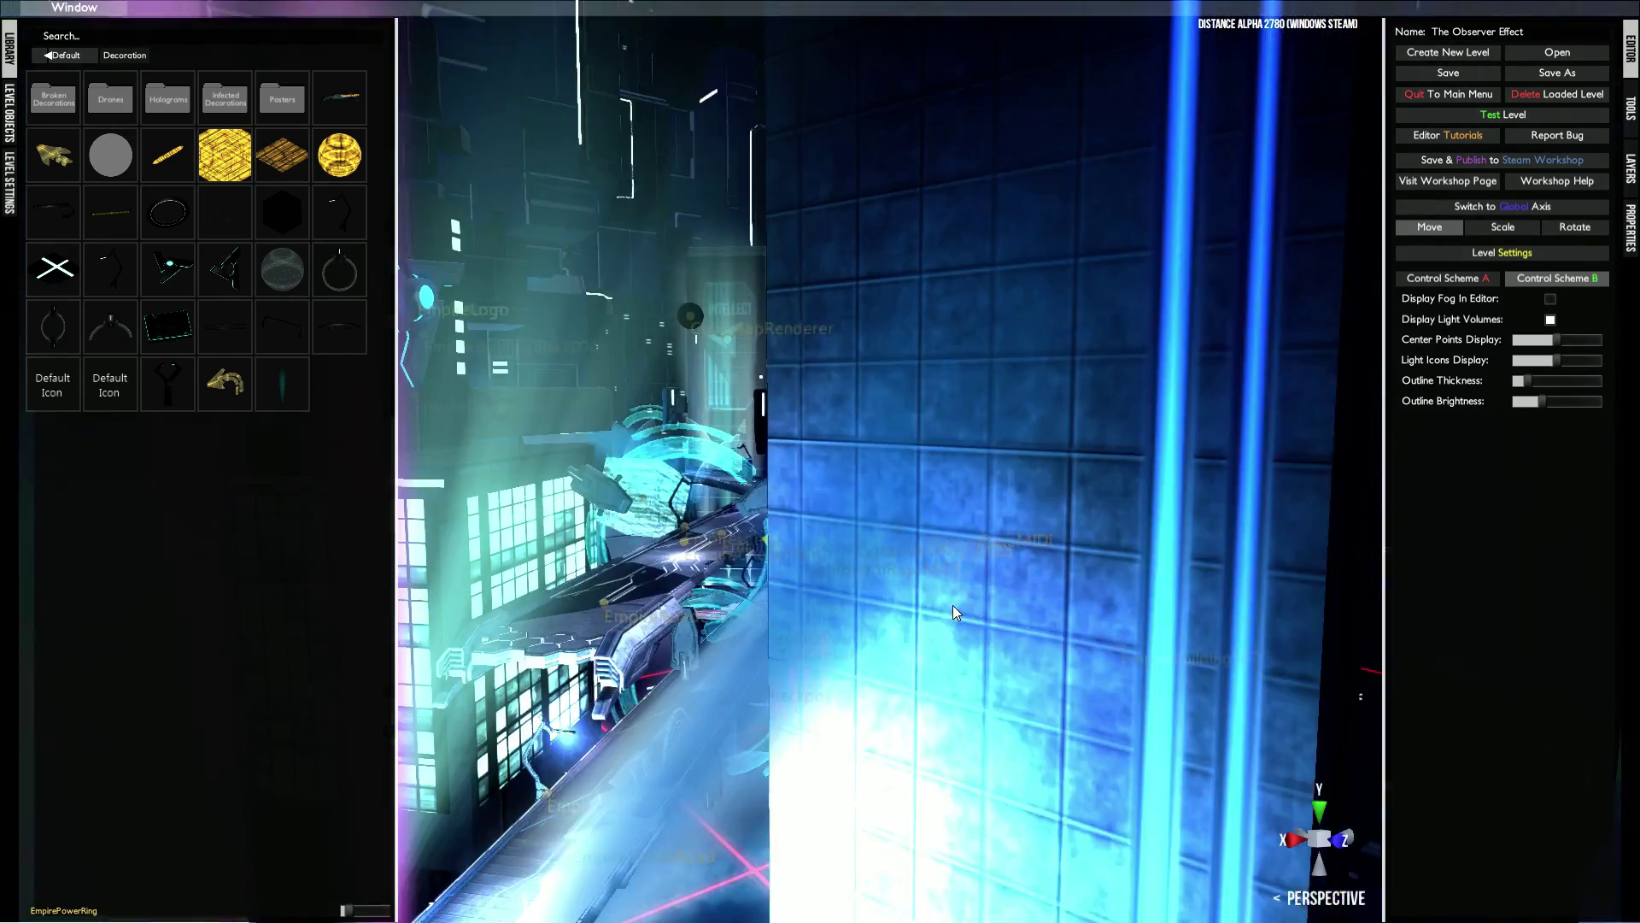
{"action": "scroll", "coordinate": [965, 586], "scroll_direction": "up", "scroll_amount": 3}
{"action": "scroll", "coordinate": [975, 415], "scroll_direction": "up", "scroll_amount": 4}
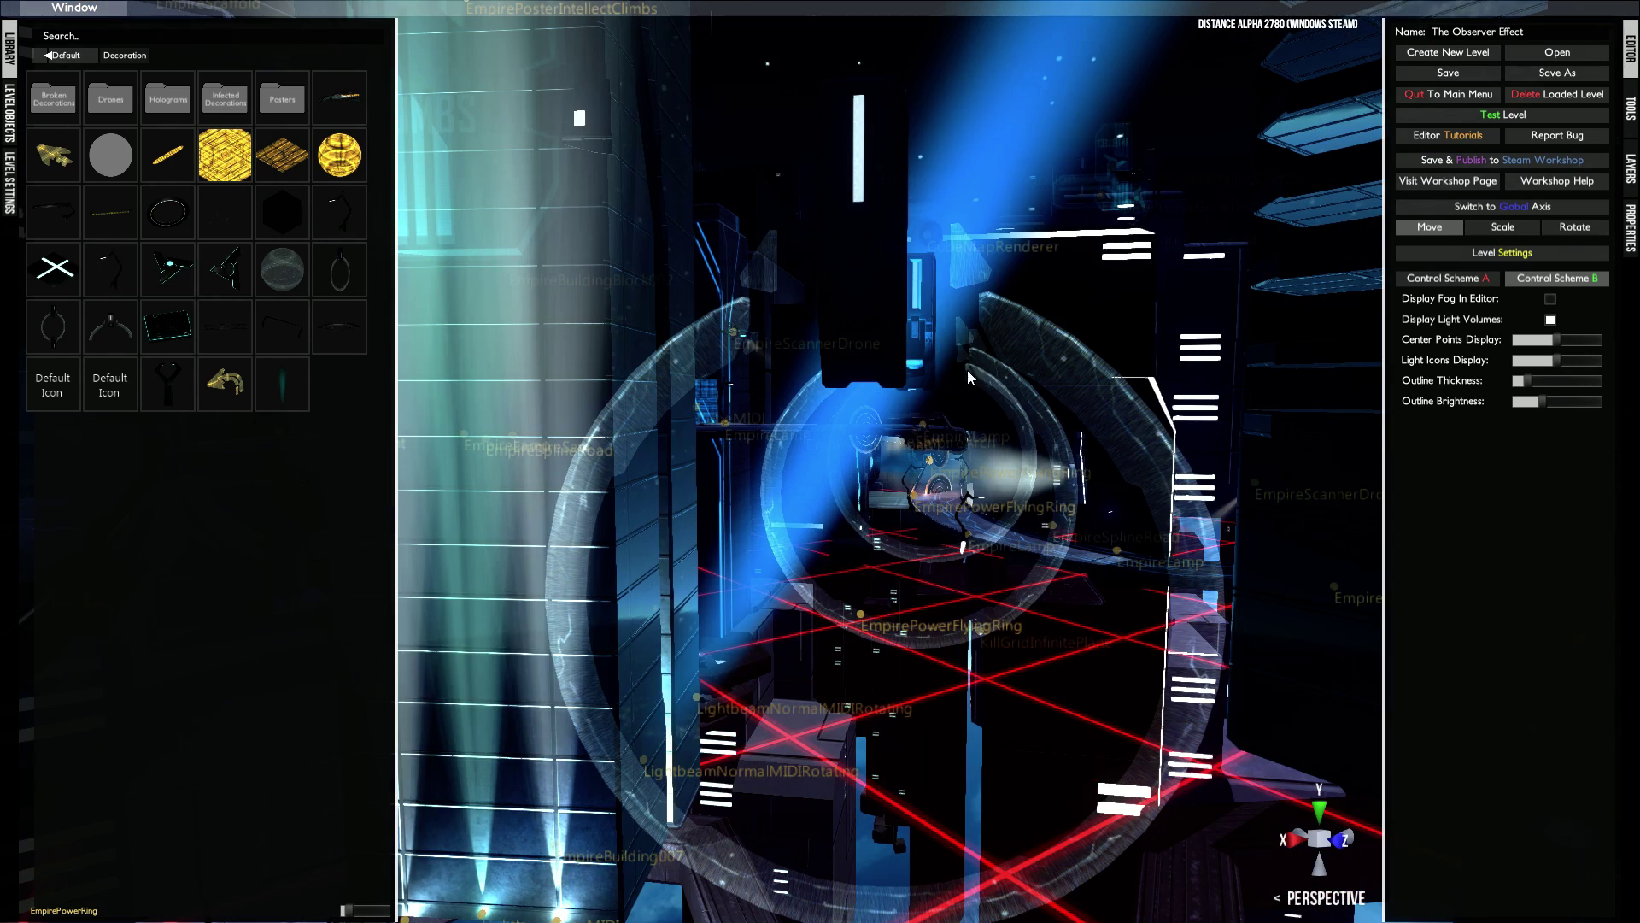
- Inspect individual buildings, rings and road pieces around the official level's track, such as EmpireBuildingBlock002 and EmpireSideRail
{"action": "middle_click_drag", "start_coordinate": [993, 301], "coordinate": [975, 314]}
{"action": "left_click", "coordinate": [674, 362]}
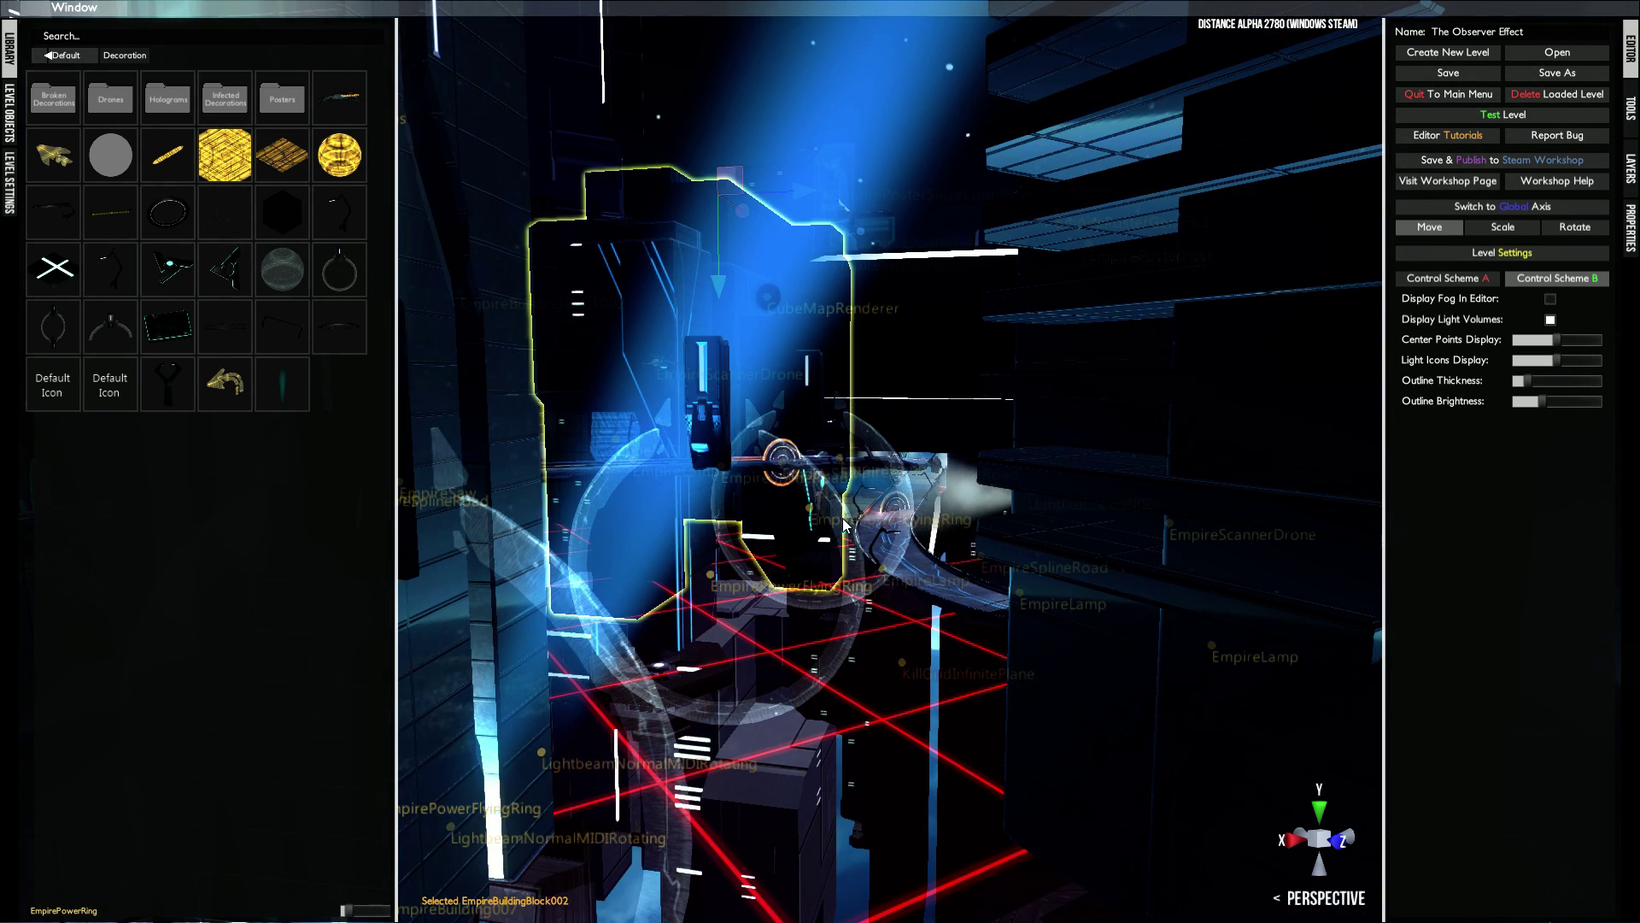
{"action": "left_click", "coordinate": [872, 627]}
{"action": "left_click", "coordinate": [613, 660]}
{"action": "left_click", "coordinate": [718, 487]}
{"action": "left_click", "coordinate": [604, 521]}
{"action": "left_click", "coordinate": [578, 568]}
{"action": "left_click", "coordinate": [867, 503]}
{"action": "left_click", "coordinate": [899, 479]}
{"action": "left_click", "coordinate": [833, 406]}
{"action": "middle_click_drag", "start_coordinate": [791, 459], "coordinate": [803, 470]}
{"action": "left_click", "coordinate": [803, 470]}
{"action": "left_click", "coordinate": [906, 671]}
{"action": "left_click", "coordinate": [966, 687]}
{"action": "left_click", "coordinate": [966, 687]}
{"action": "middle_click_drag", "start_coordinate": [966, 687], "coordinate": [998, 702]}
{"action": "left_click", "coordinate": [919, 604]}
{"action": "left_click", "coordinate": [921, 634]}
{"action": "scroll", "coordinate": [922, 641], "scroll_direction": "down", "scroll_amount": 5}
{"action": "middle_click_drag", "start_coordinate": [911, 644], "coordinate": [922, 660]}
{"action": "left_click", "coordinate": [922, 660]}
{"action": "left_click", "coordinate": [922, 666]}
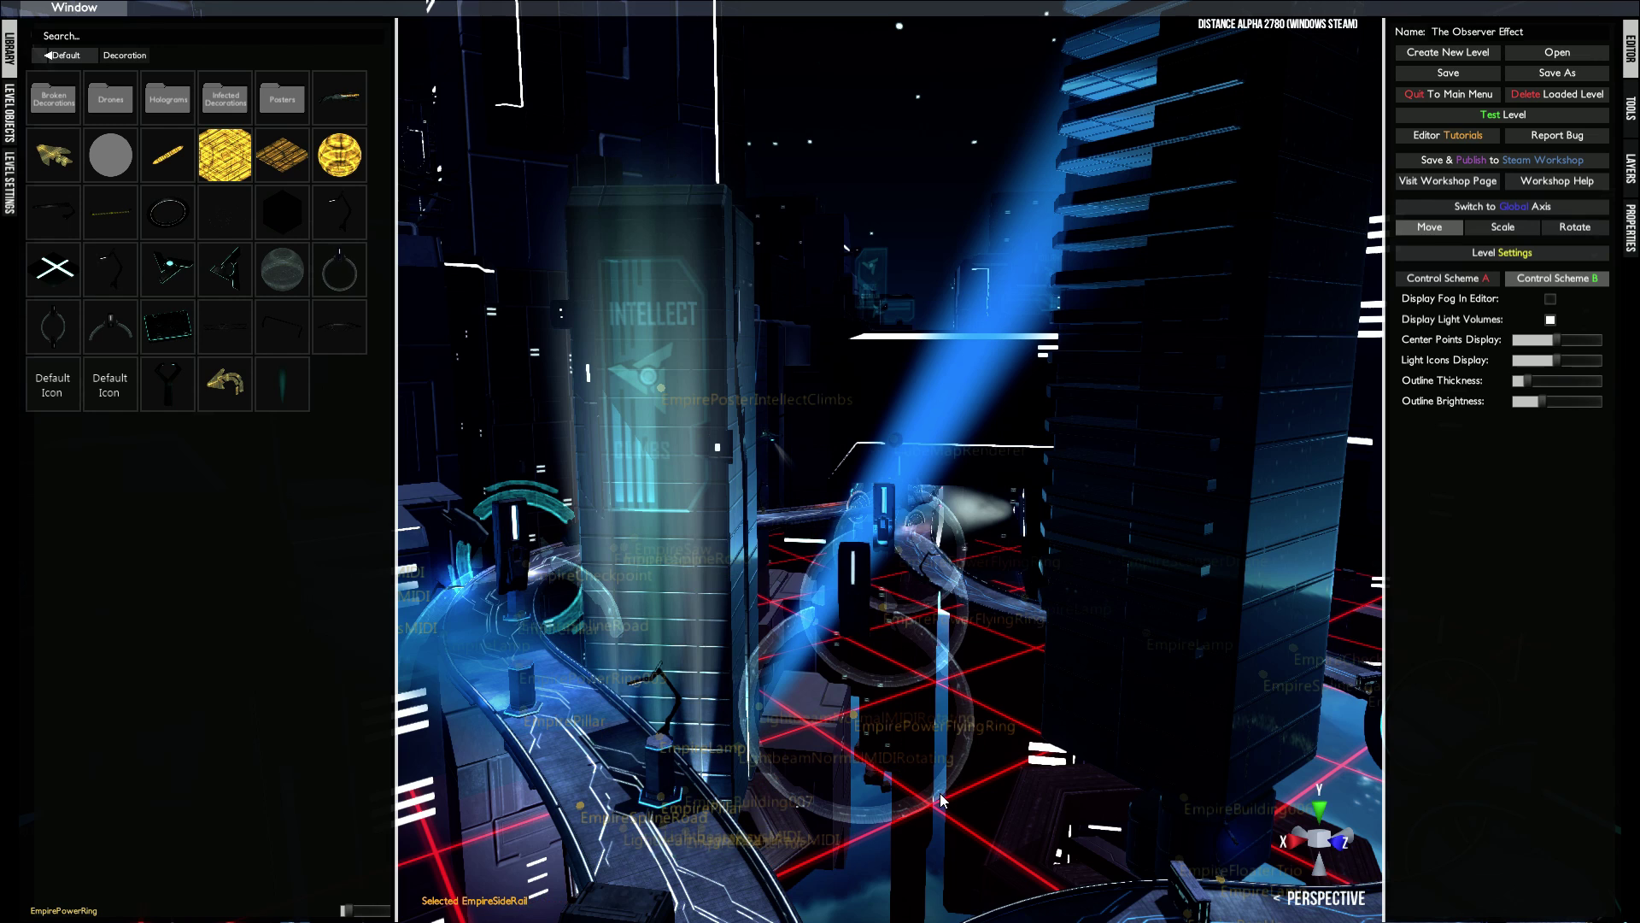
- Copy the nearest EmpirePowerFlyingRing, accepting the warning about copying objects from an official level
{"action": "left_click", "coordinate": [884, 813]}
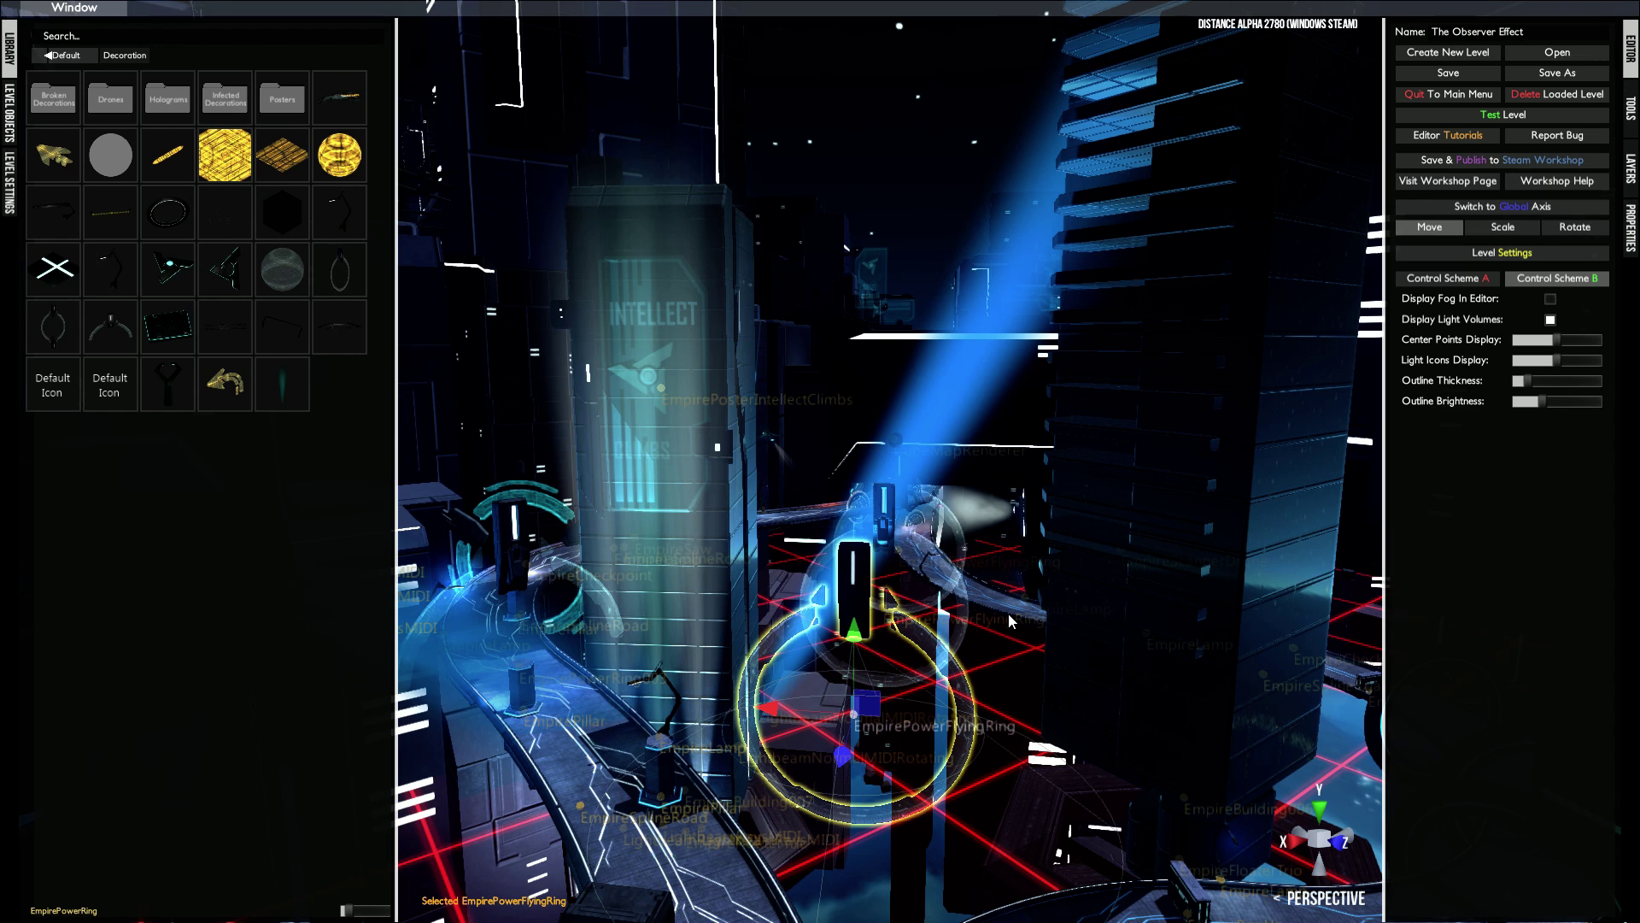
{"action": "key", "text": "ctrl+c"}
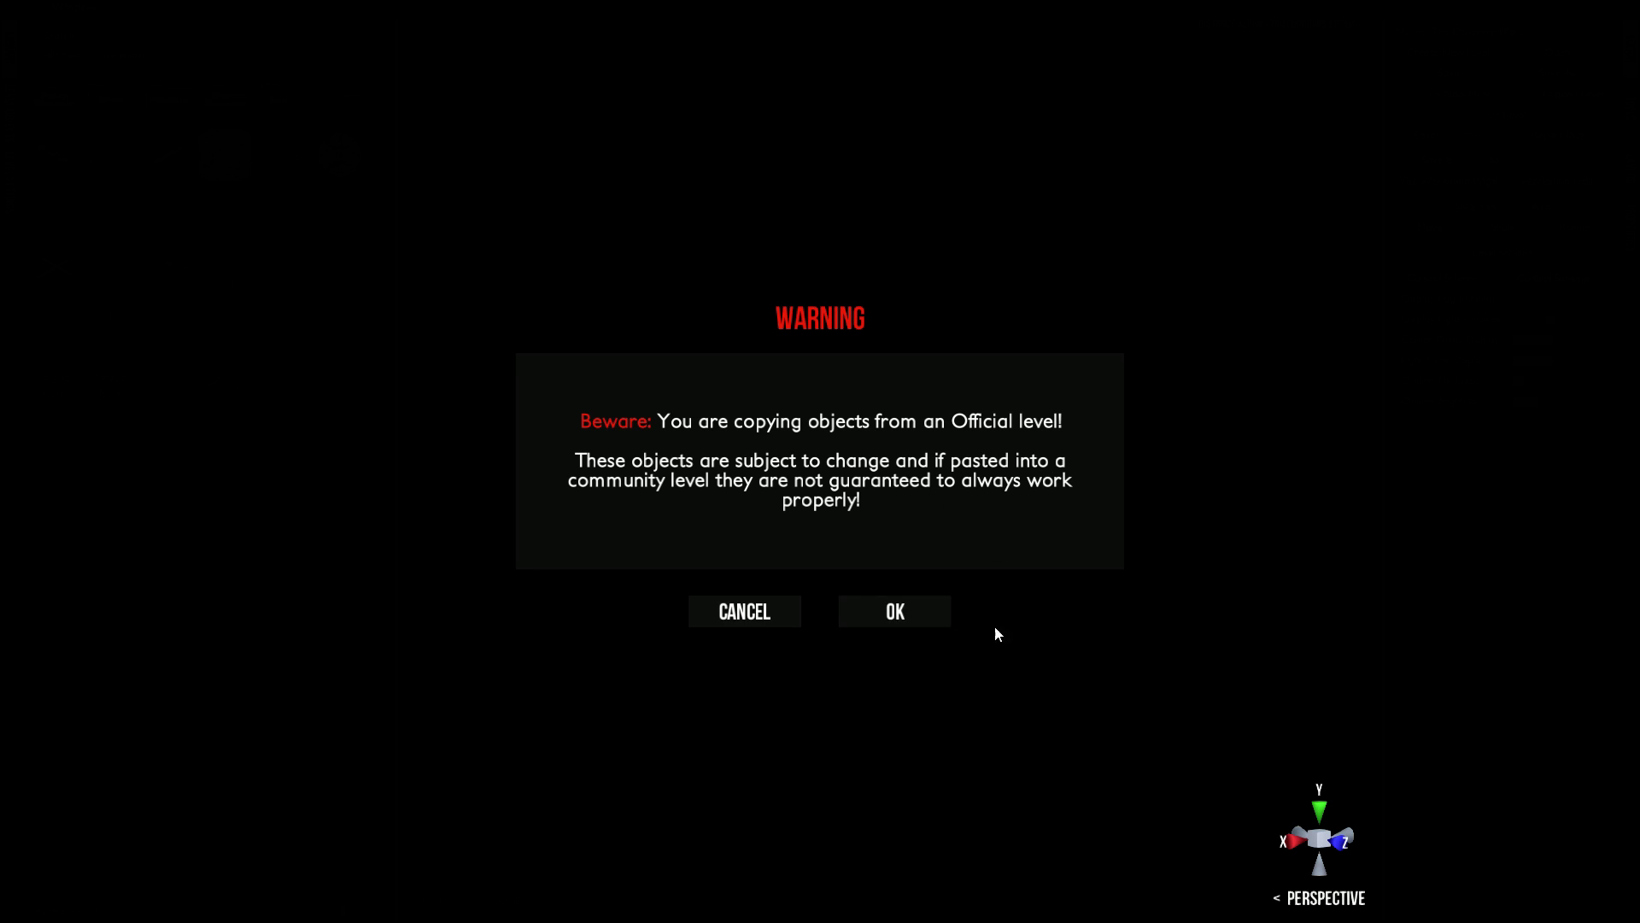
{"action": "left_click", "coordinate": [853, 622]}
{"action": "key", "text": "ctrl+c"}
{"action": "left_click", "coordinate": [884, 626]}
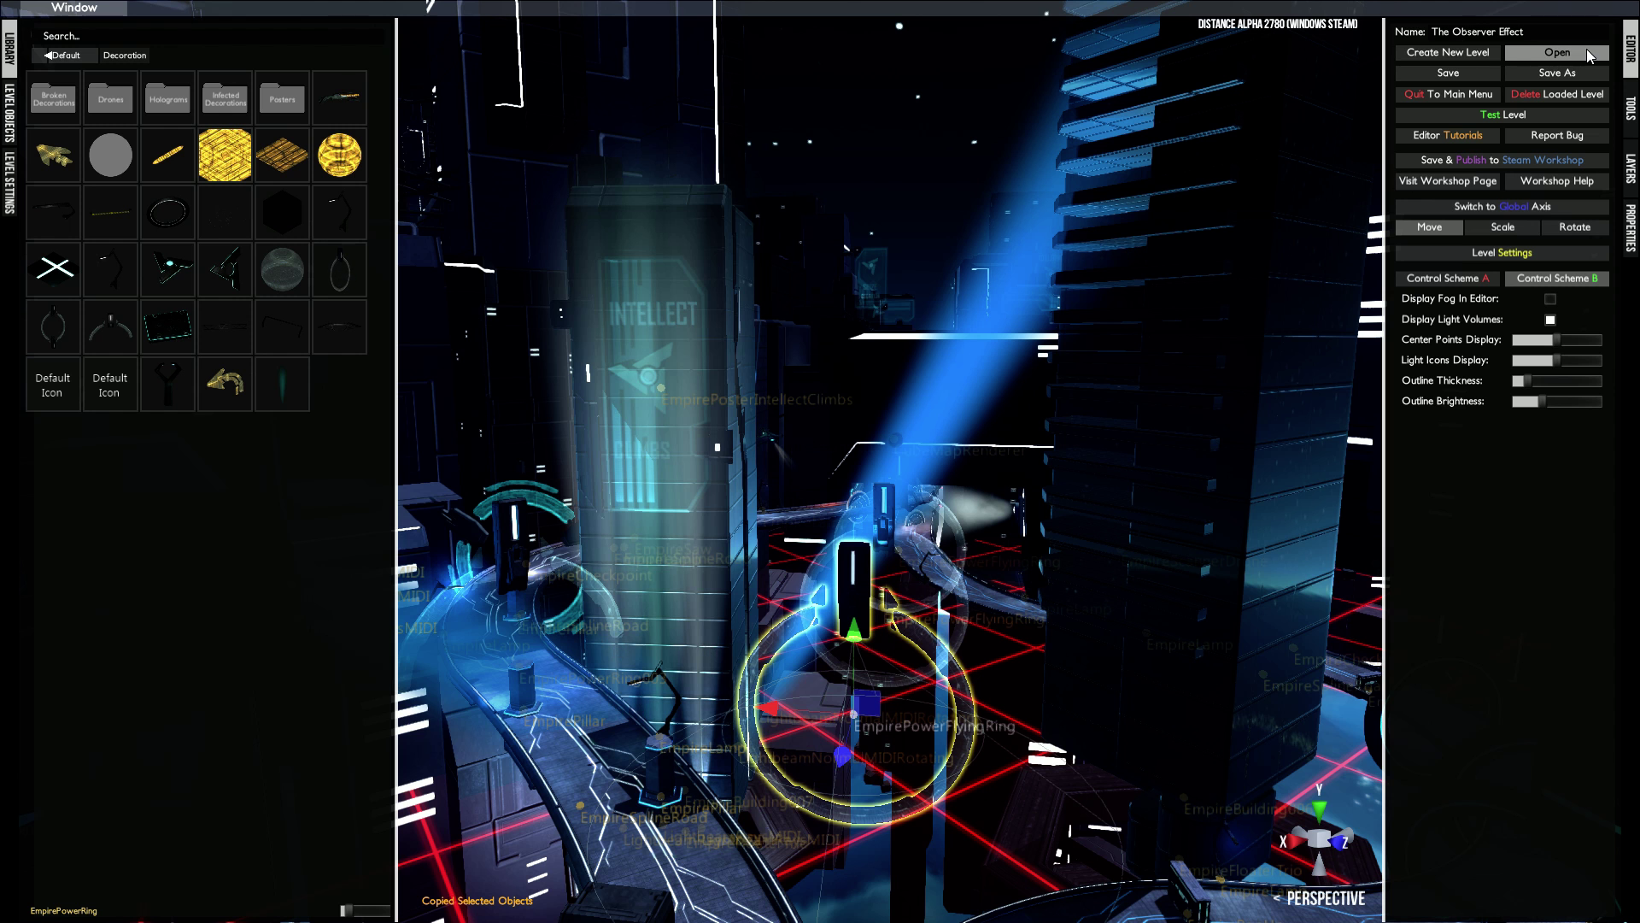
- Open the Test Track level again
{"action": "left_click", "coordinate": [1557, 52]}
{"action": "scroll", "coordinate": [846, 402], "scroll_direction": "up", "scroll_amount": 3}
{"action": "double_click", "coordinate": [827, 361]}
{"action": "scroll", "coordinate": [827, 361], "scroll_direction": "down", "scroll_amount": 10}
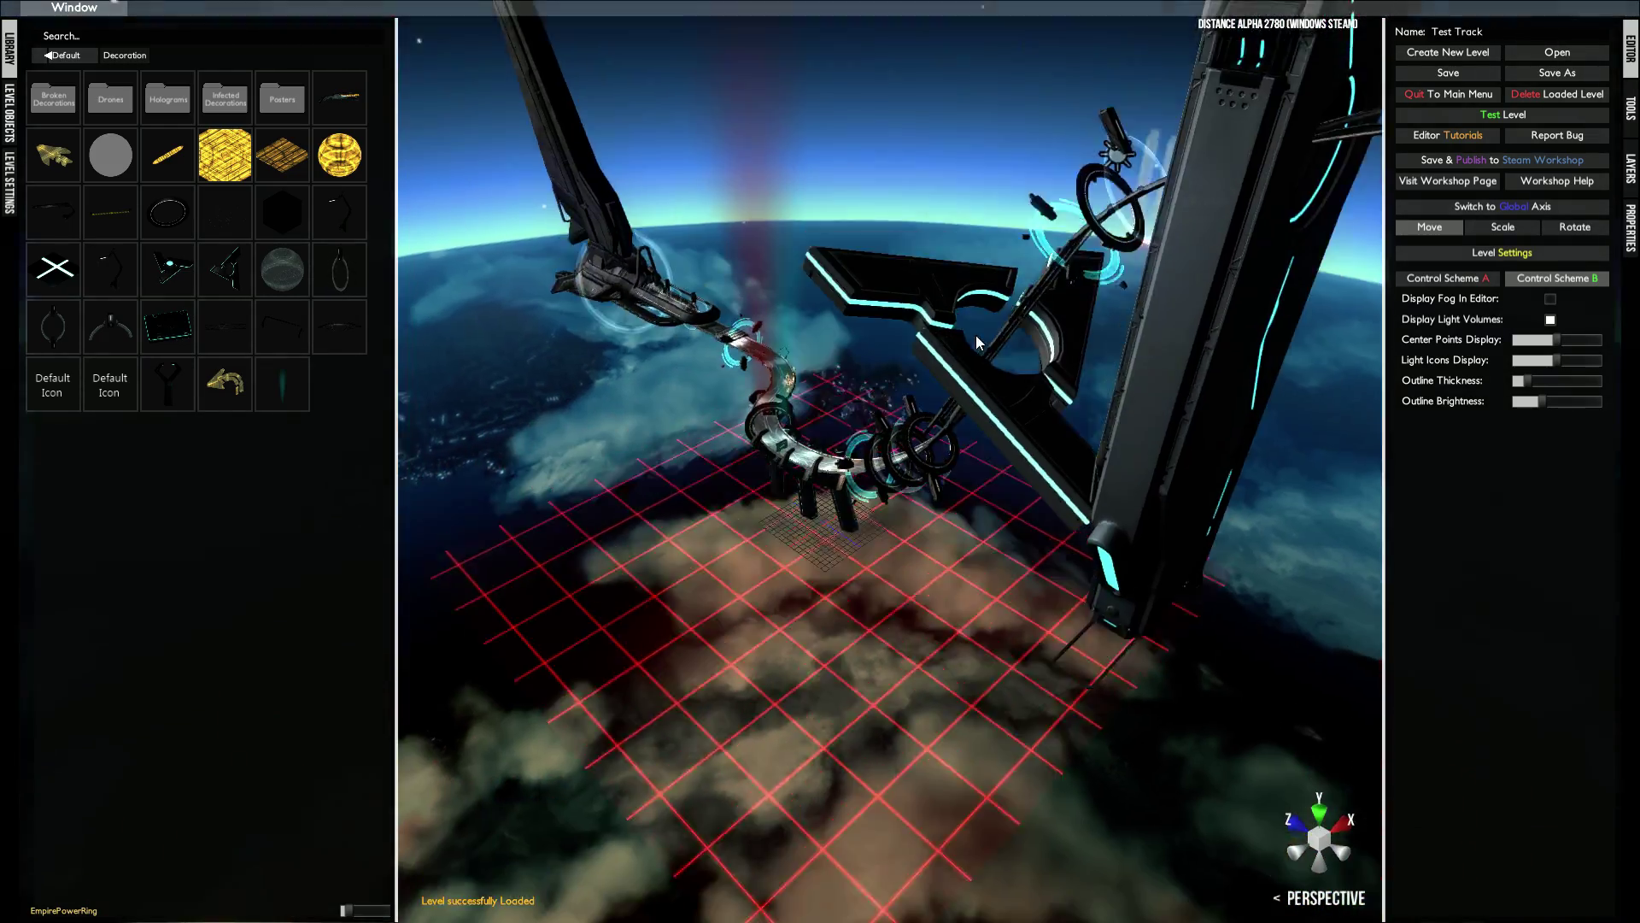
- Paste the EmpirePowerFlyingRing on the road near the start, align it to the cursor's orientation, and move it out beside the track
{"action": "middle_click_drag", "start_coordinate": [978, 342], "coordinate": [750, 412]}
{"action": "scroll", "coordinate": [803, 358], "scroll_direction": "down", "scroll_amount": 3}
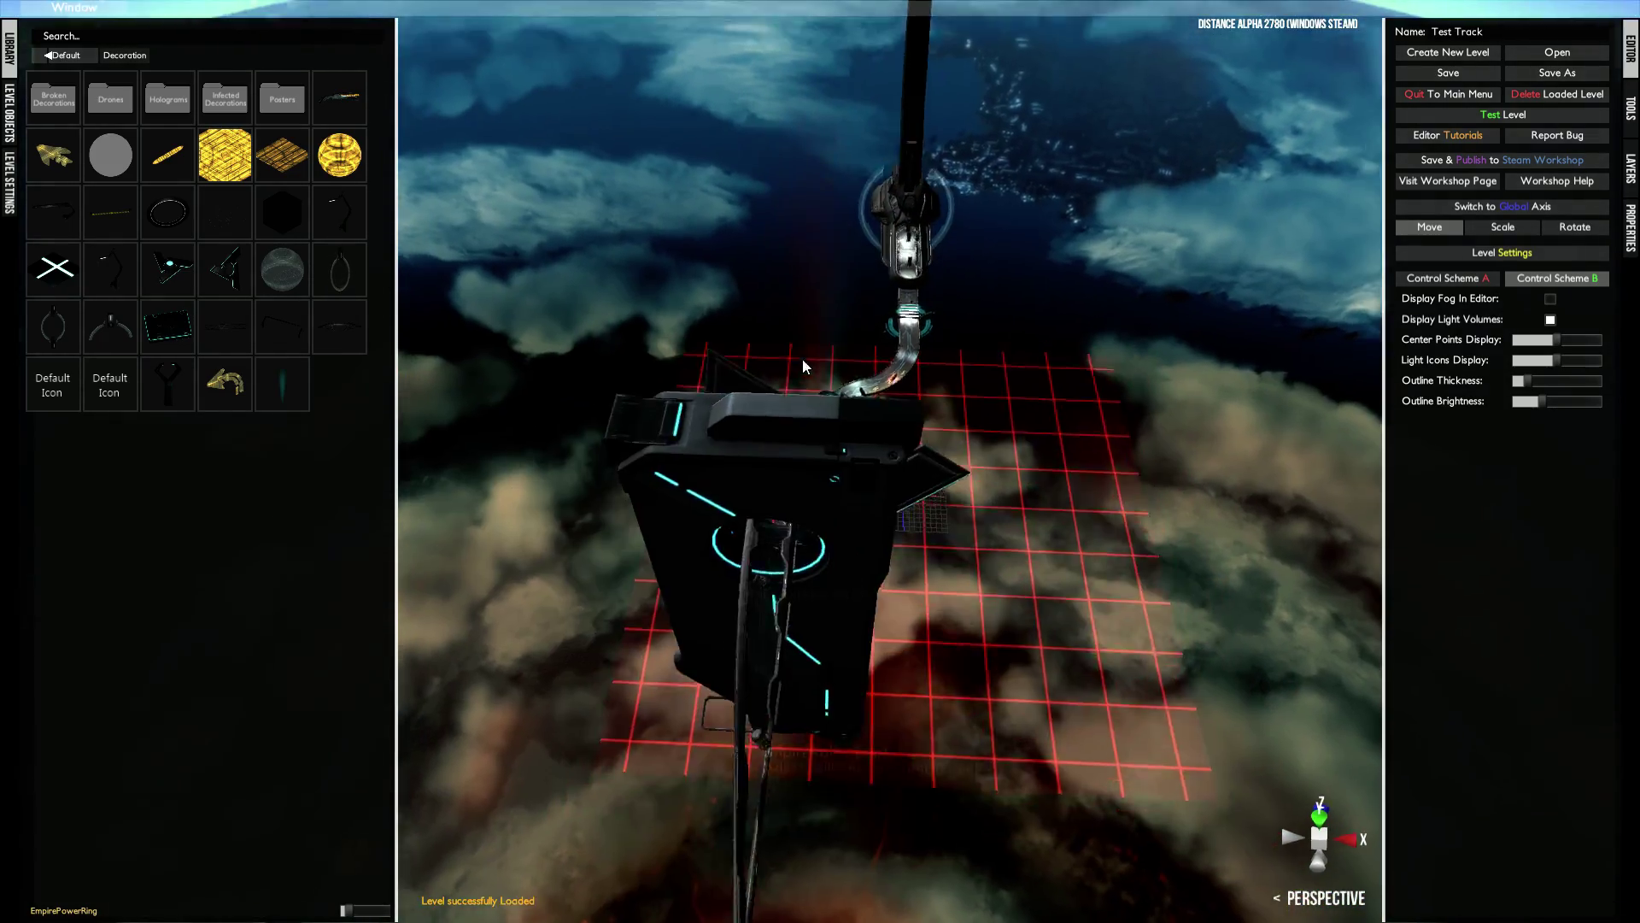
{"action": "middle_click_drag", "start_coordinate": [803, 357], "coordinate": [821, 264]}
{"action": "middle_click", "coordinate": [820, 264]}
{"action": "scroll", "coordinate": [820, 264], "scroll_direction": "up", "scroll_amount": 3}
{"action": "scroll", "coordinate": [822, 256], "scroll_direction": "down", "scroll_amount": 3}
{"action": "middle_click_drag", "start_coordinate": [1016, 310], "coordinate": [704, 340]}
{"action": "scroll", "coordinate": [875, 415], "scroll_direction": "up", "scroll_amount": 3}
{"action": "middle_click_drag", "start_coordinate": [875, 412], "coordinate": [835, 473]}
{"action": "scroll", "coordinate": [835, 476], "scroll_direction": "up", "scroll_amount": 2}
{"action": "scroll", "coordinate": [859, 534], "scroll_direction": "down", "scroll_amount": 4}
{"action": "middle_click_drag", "start_coordinate": [863, 541], "coordinate": [823, 557]}
{"action": "middle_click_drag", "start_coordinate": [861, 644], "coordinate": [766, 750]}
{"action": "left_click", "coordinate": [741, 822]}
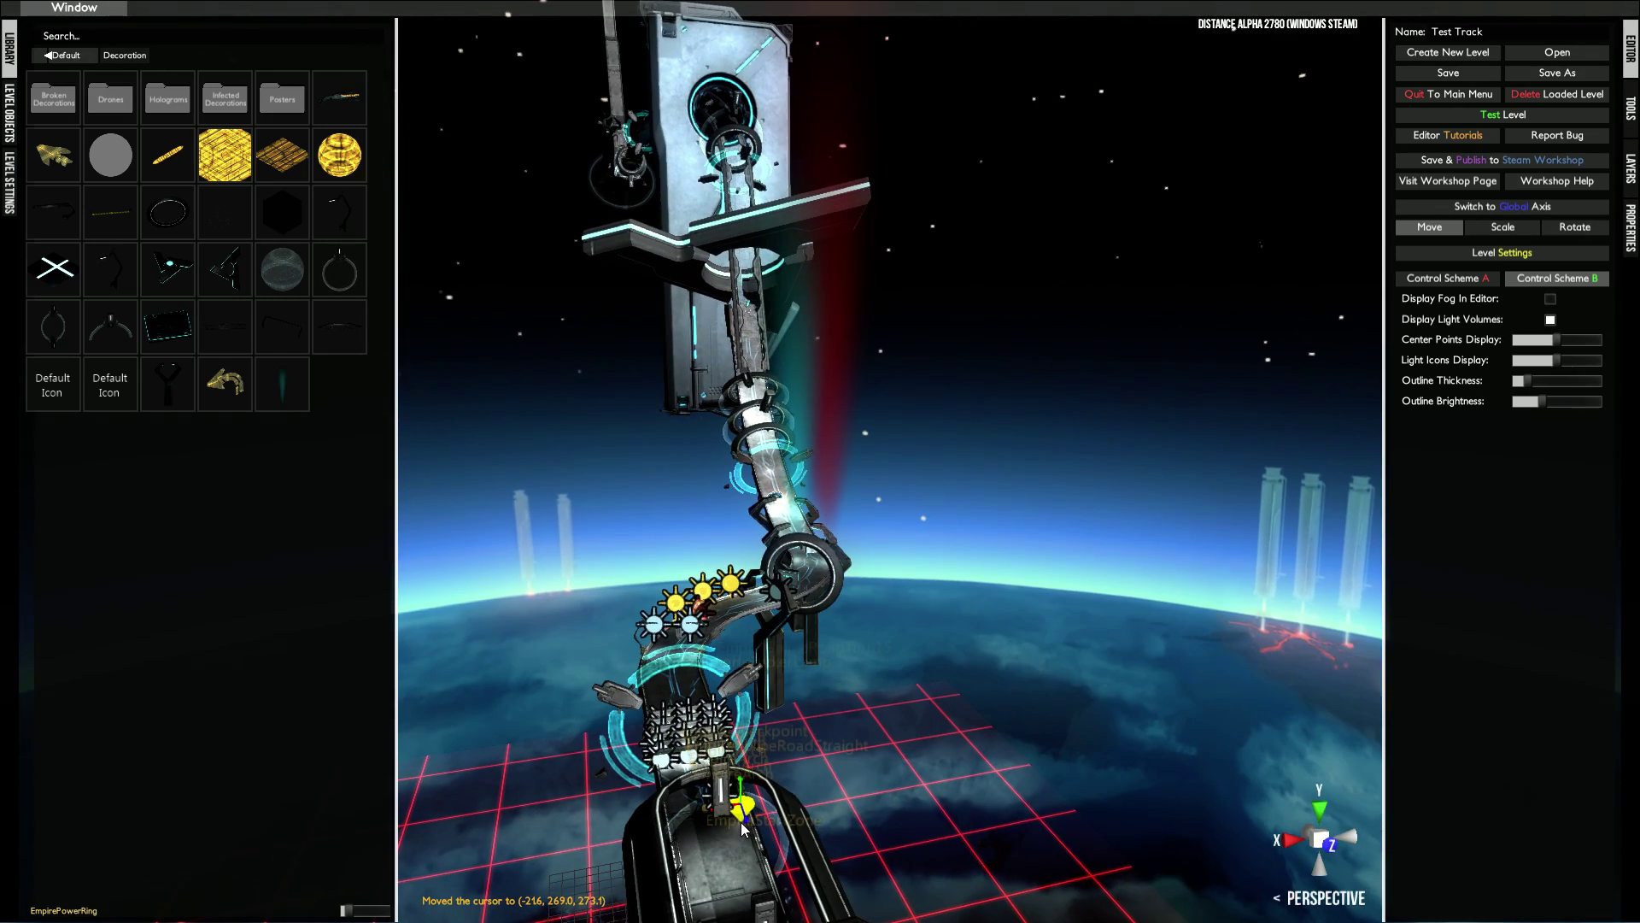
{"action": "left_click", "coordinate": [719, 883]}
{"action": "middle_click_drag", "start_coordinate": [719, 883], "coordinate": [765, 825]}
{"action": "key", "text": "ctrl+v"}
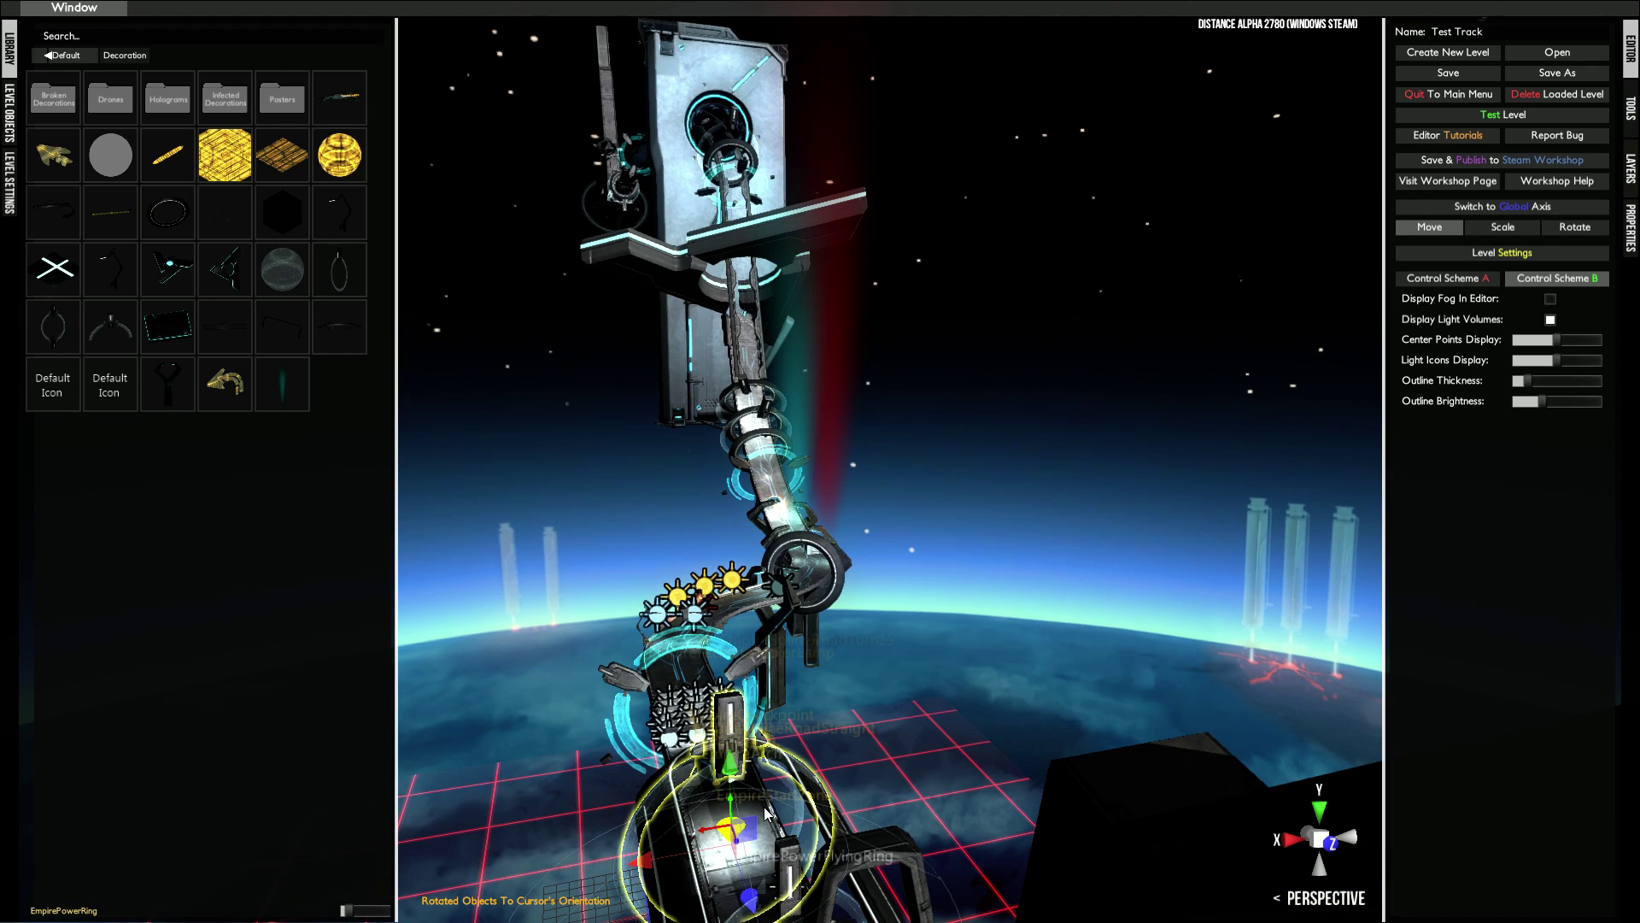
{"action": "left_click_drag", "start_coordinate": [657, 859], "coordinate": [885, 769]}
{"action": "left_click_drag", "start_coordinate": [767, 703], "coordinate": [907, 696]}
- Paste a second EmpirePowerFlyingRing at the cursor and move it beside the track, farther along than the first
{"action": "key", "text": "e"}
{"action": "left_click", "coordinate": [746, 837]}
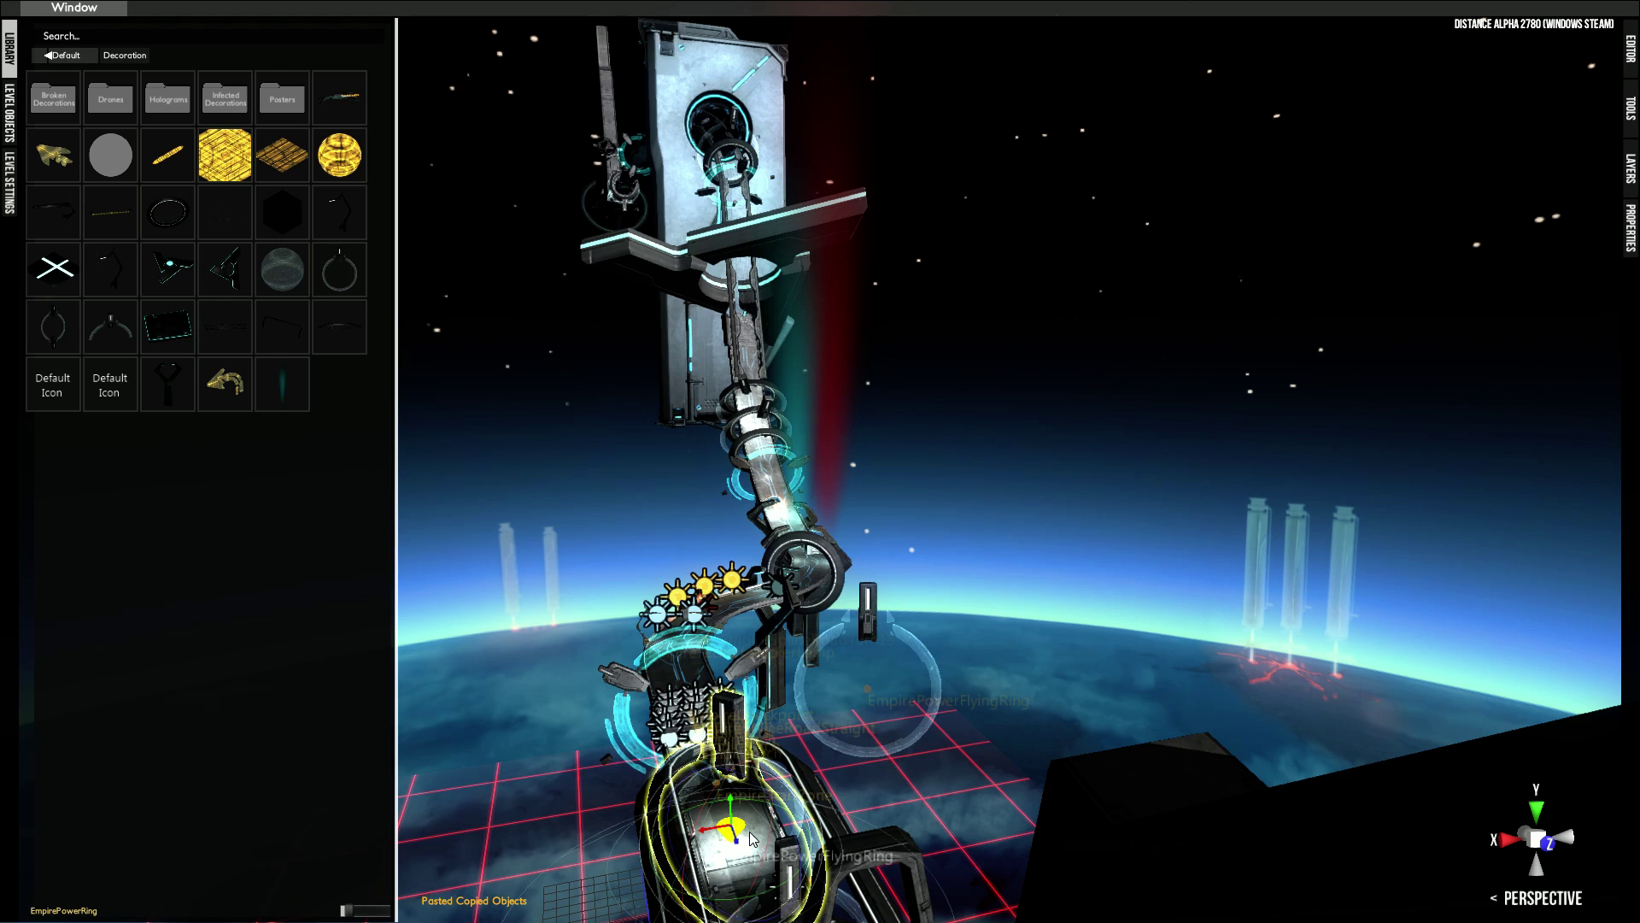
{"action": "key", "text": "ctrl+d"}
{"action": "key", "text": "e"}
{"action": "key", "text": "w"}
{"action": "left_click_drag", "start_coordinate": [709, 832], "coordinate": [976, 746]}
{"action": "left_click_drag", "start_coordinate": [1026, 834], "coordinate": [838, 902]}
- Rotate the second flying ring slightly and shift it sideways along its local X axis
{"action": "key", "text": "e"}
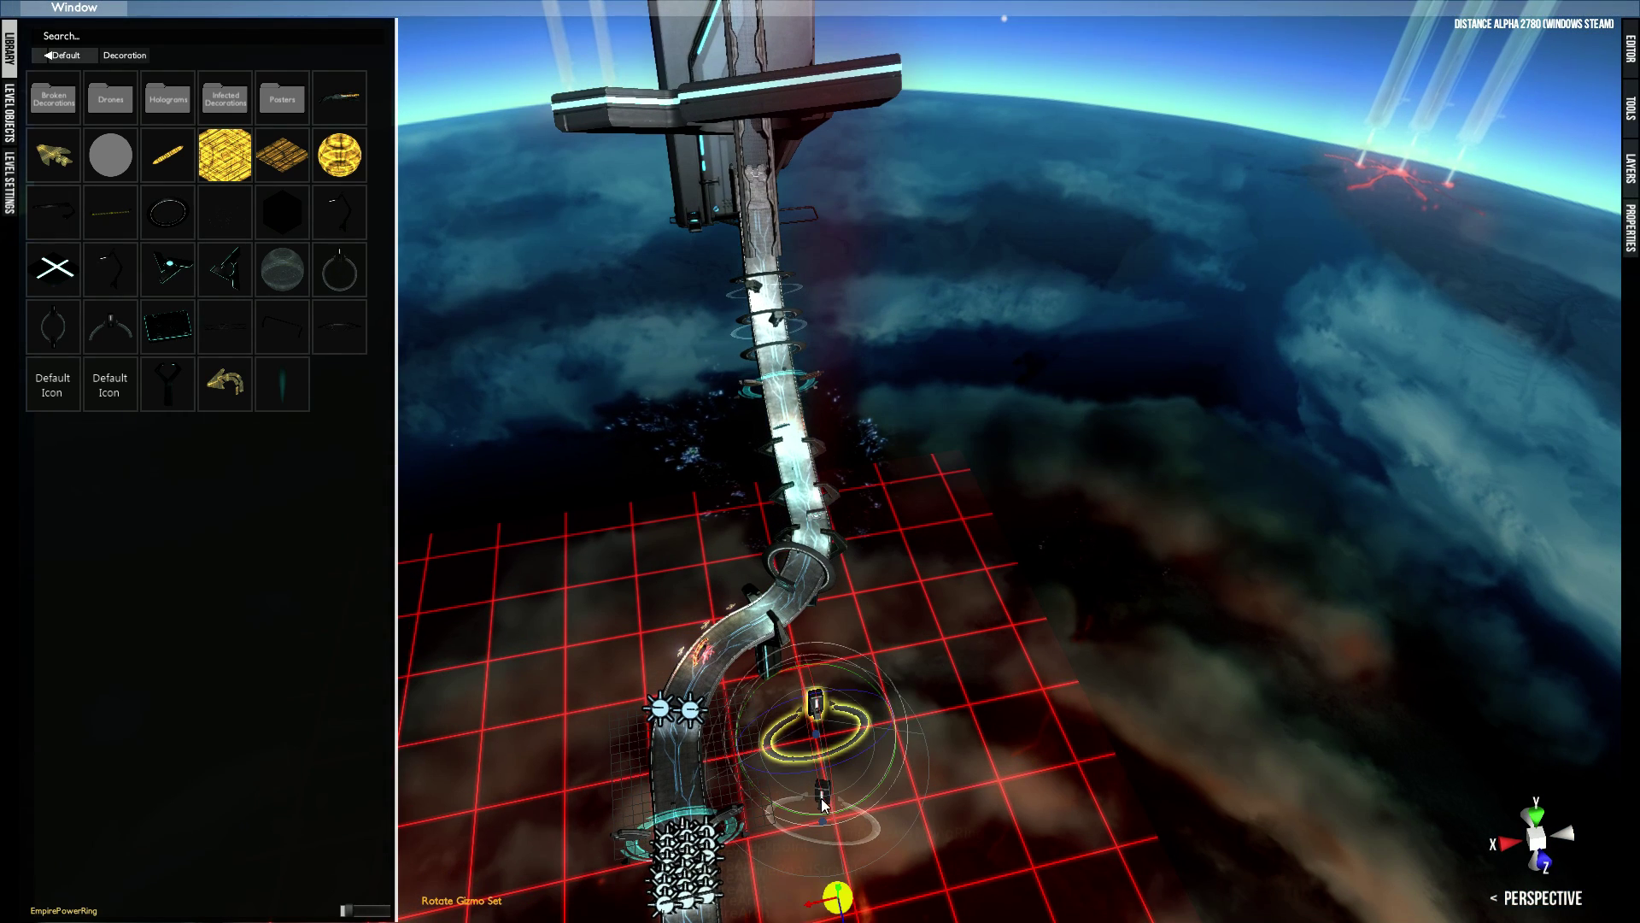
{"action": "left_click_drag", "start_coordinate": [812, 805], "coordinate": [793, 808]}
{"action": "key", "text": "ctrl+z"}
{"action": "mouse_move", "coordinate": [802, 810]}
{"action": "left_mouse_down"}
{"action": "mouse_move", "coordinate": [783, 820]}
{"action": "mouse_move", "coordinate": [788, 803]}
{"action": "left_mouse_up"}
{"action": "key", "text": "w"}
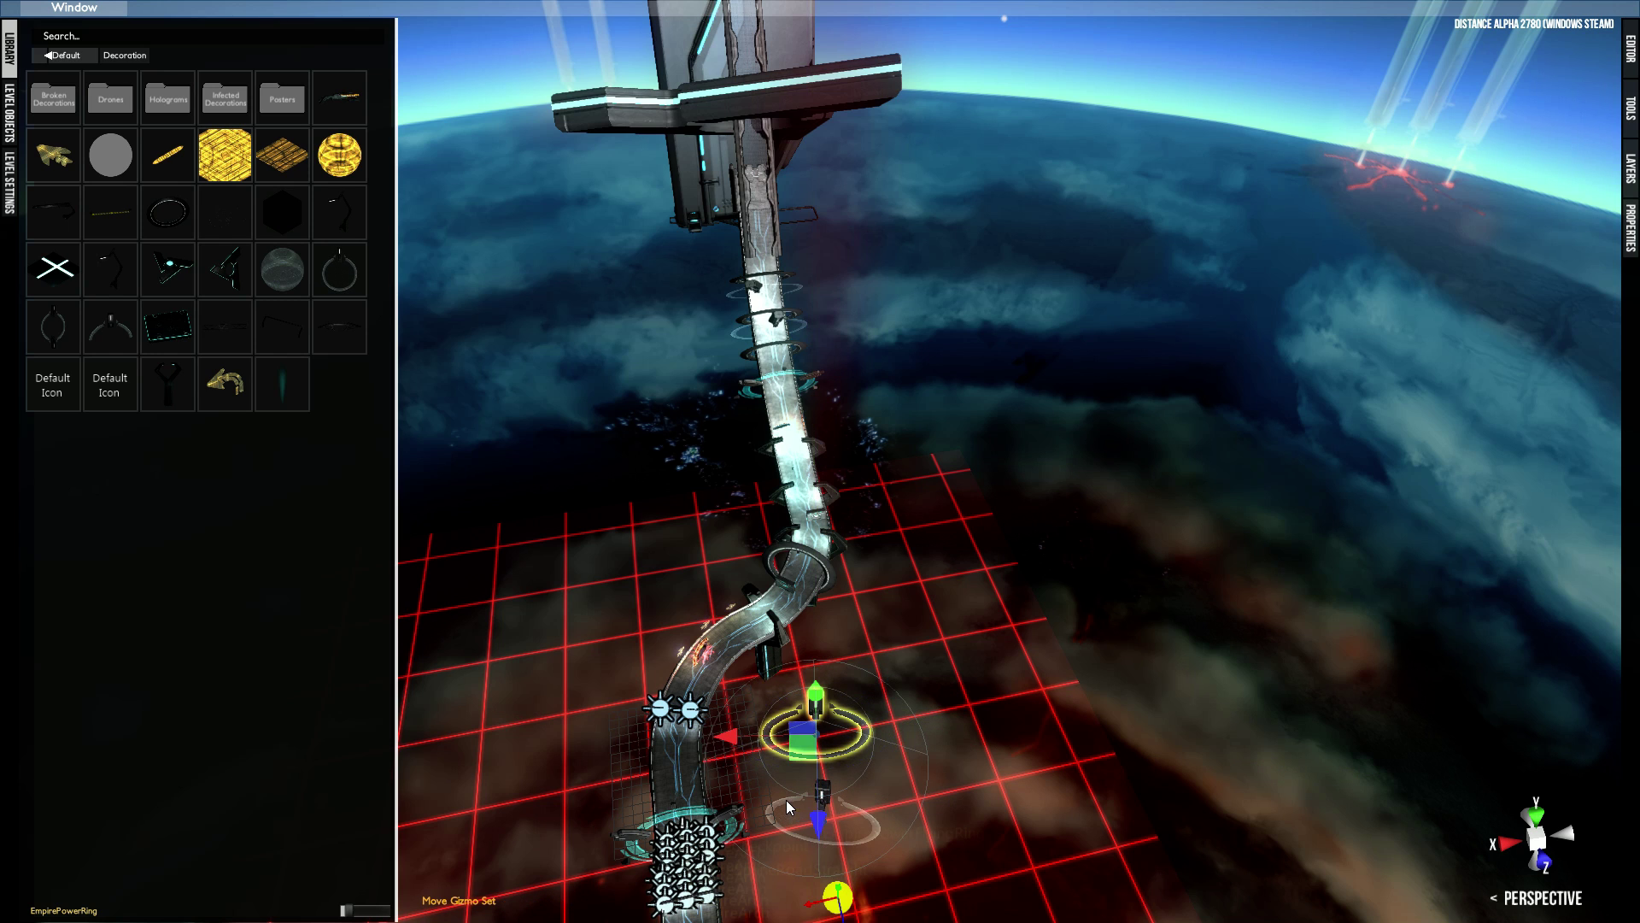
{"action": "left_click_drag", "start_coordinate": [736, 740], "coordinate": [760, 701]}
- Paste a third EmpirePowerFlyingRing aligned to the cursor and move it beside the track beyond the second, about 236 units along its local Z axis
{"action": "scroll", "coordinate": [761, 701], "scroll_direction": "down", "scroll_amount": 1}
{"action": "key", "text": "ctrl+c"}
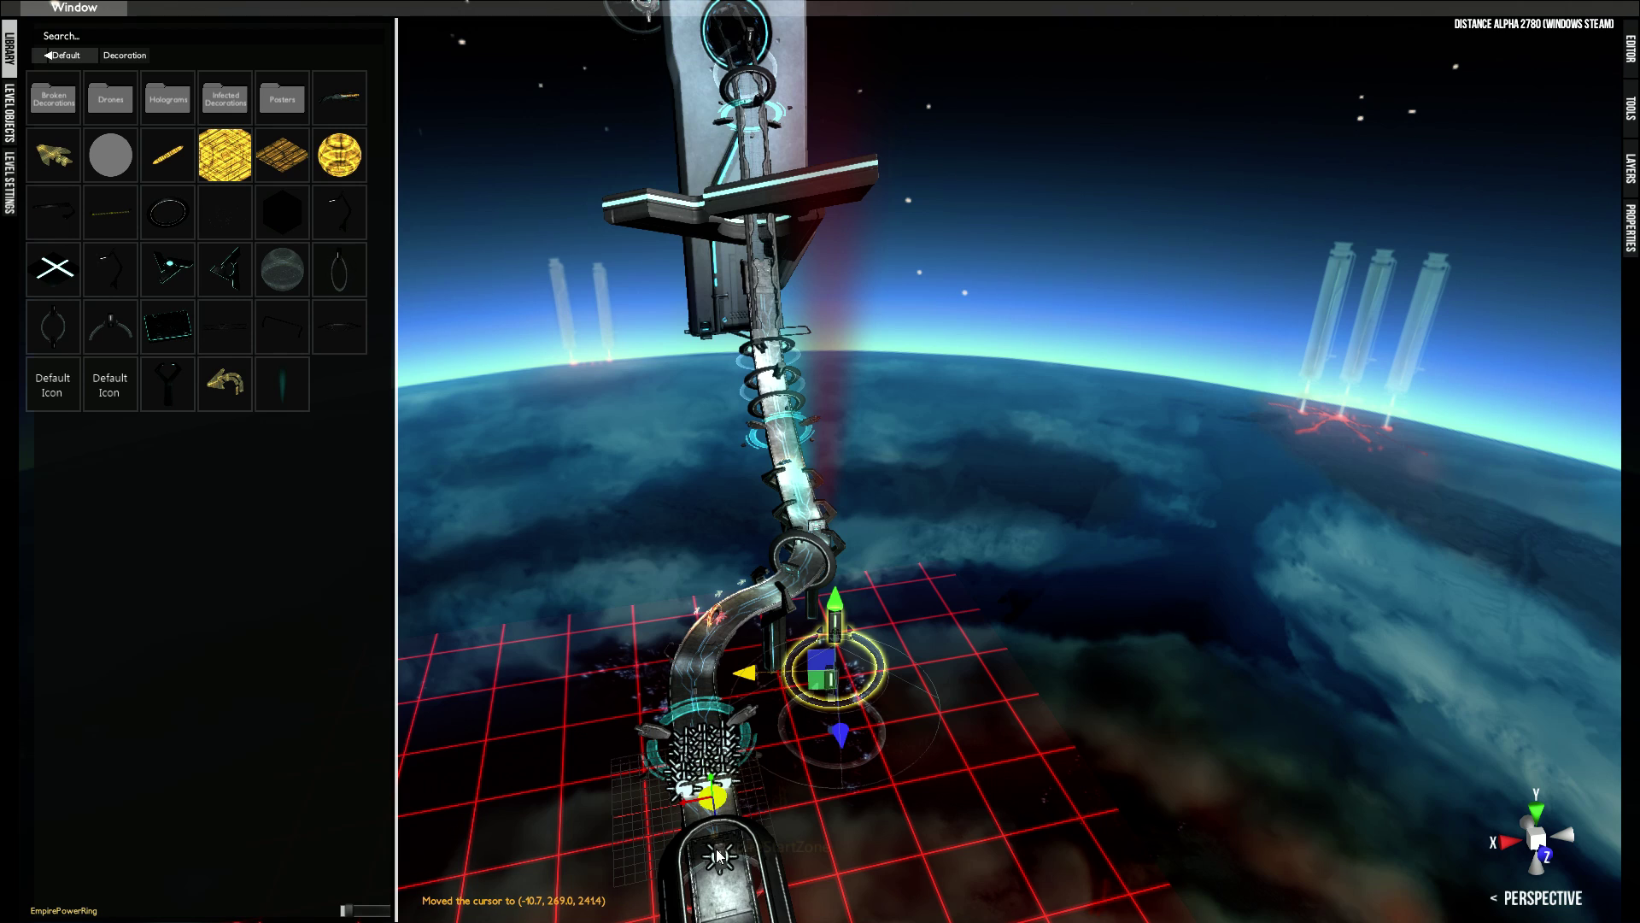
{"action": "key", "text": "ctrl+v"}
{"action": "key", "text": "shift+e"}
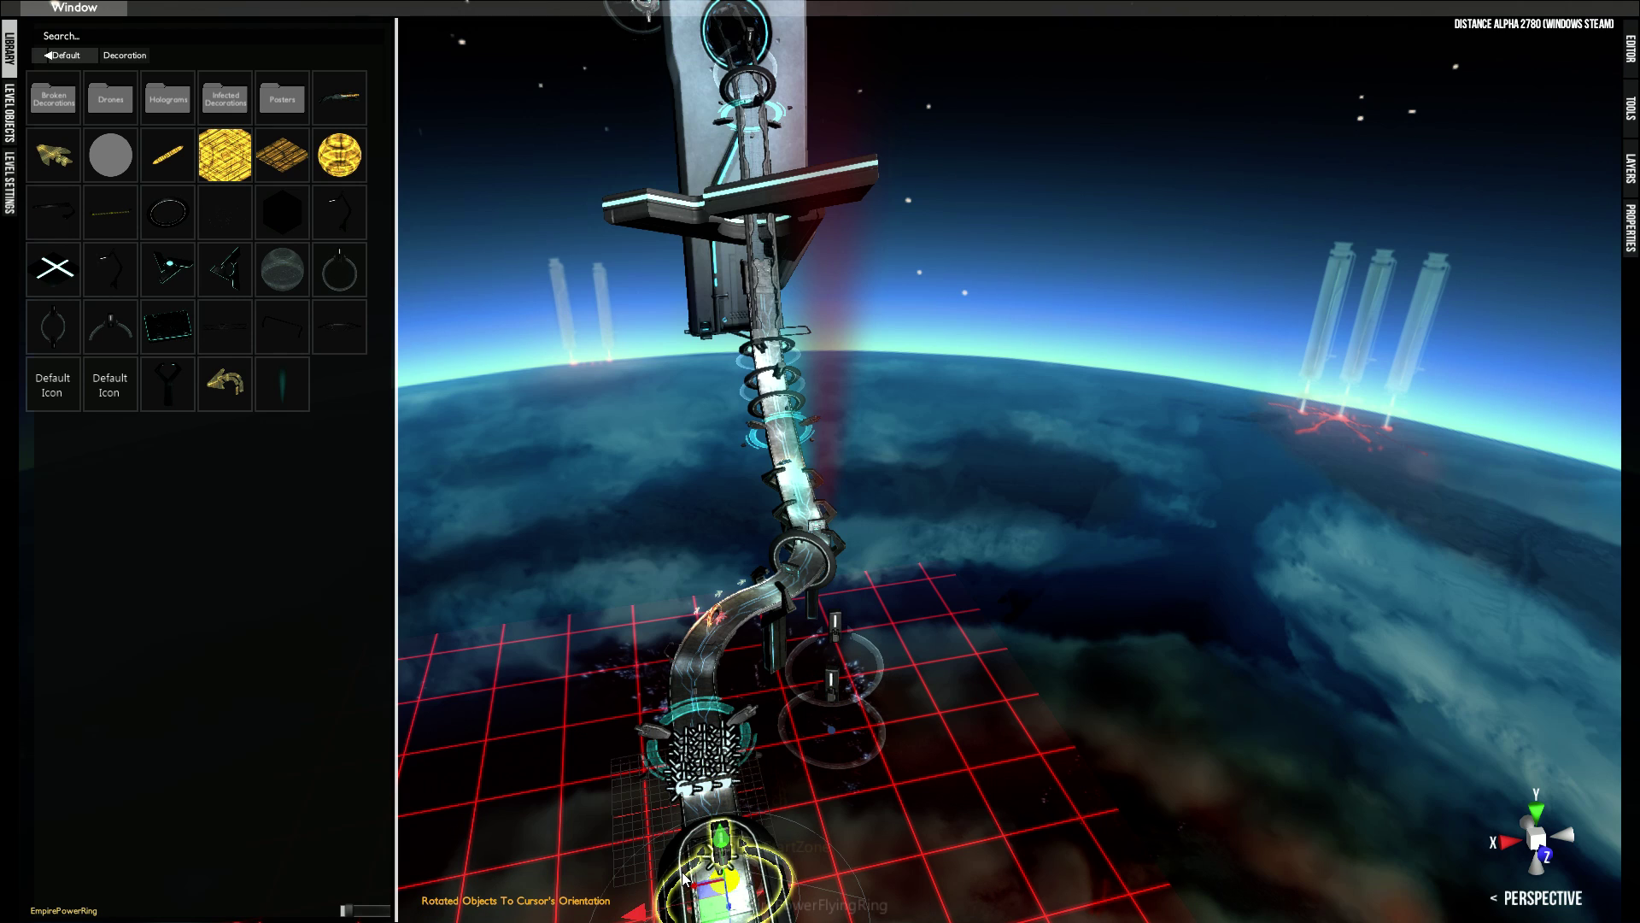
{"action": "left_click_drag", "start_coordinate": [634, 913], "coordinate": [964, 822]}
{"action": "left_click_drag", "start_coordinate": [983, 916], "coordinate": [716, 904]}
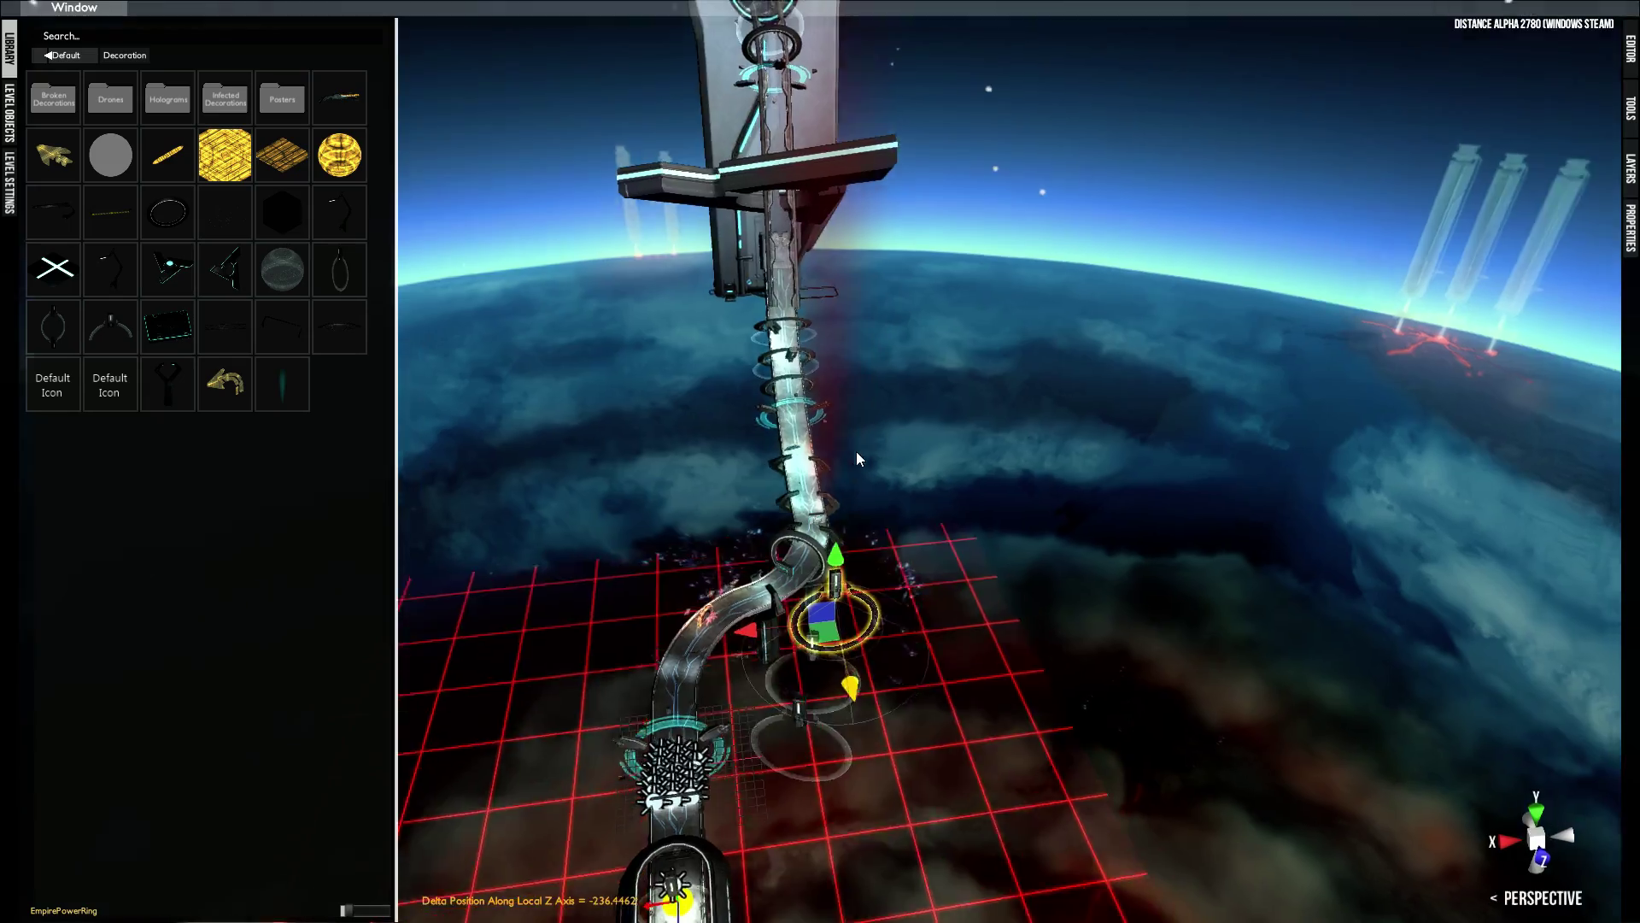
- Review the flying rings' placement beside the curved road and save the level
{"action": "right_click_drag", "start_coordinate": [856, 451], "coordinate": [778, 713]}
{"action": "left_click", "coordinate": [777, 714]}
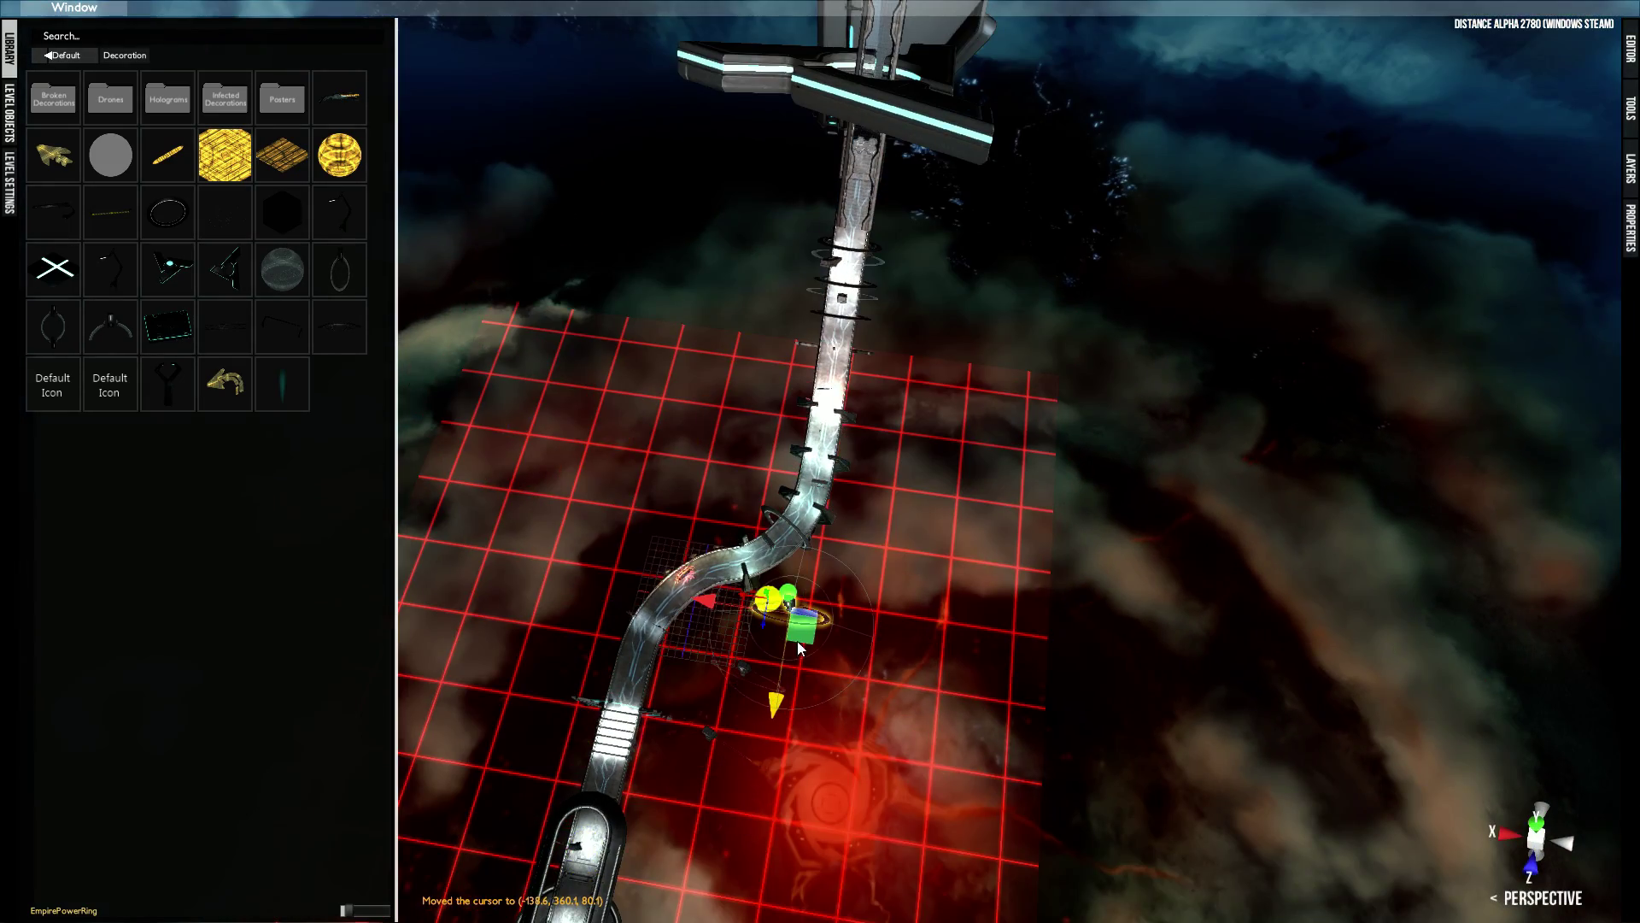
{"action": "right_click_drag", "start_coordinate": [832, 510], "coordinate": [644, 683]}
{"action": "key", "text": "ctrl+s"}
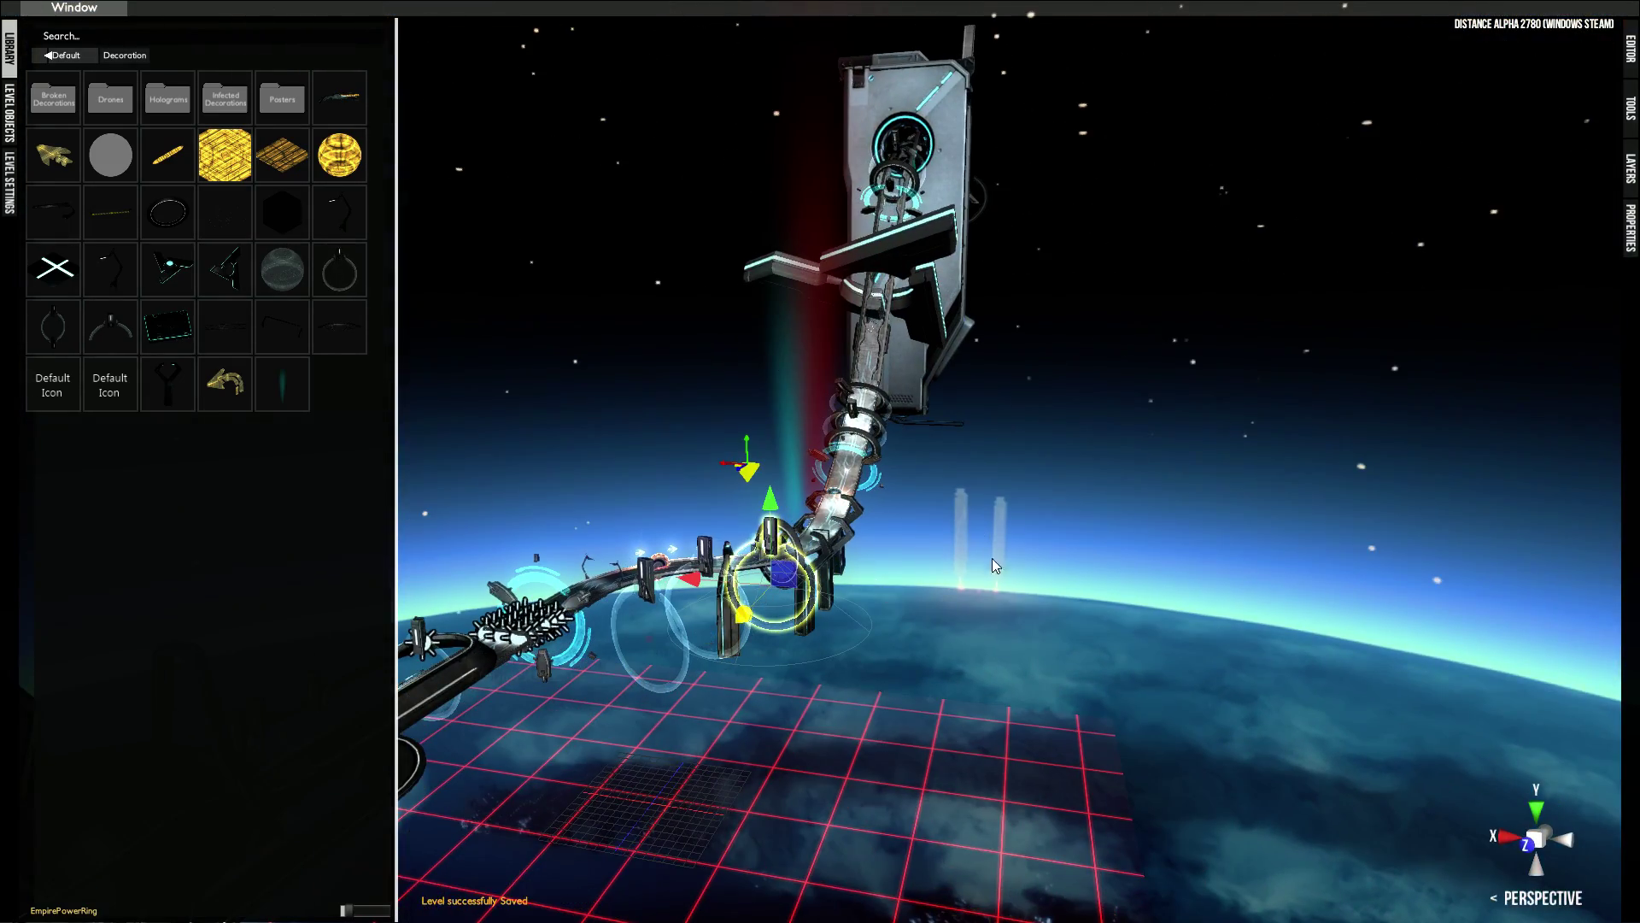
{"action": "right_click_drag", "start_coordinate": [992, 557], "coordinate": [901, 581]}
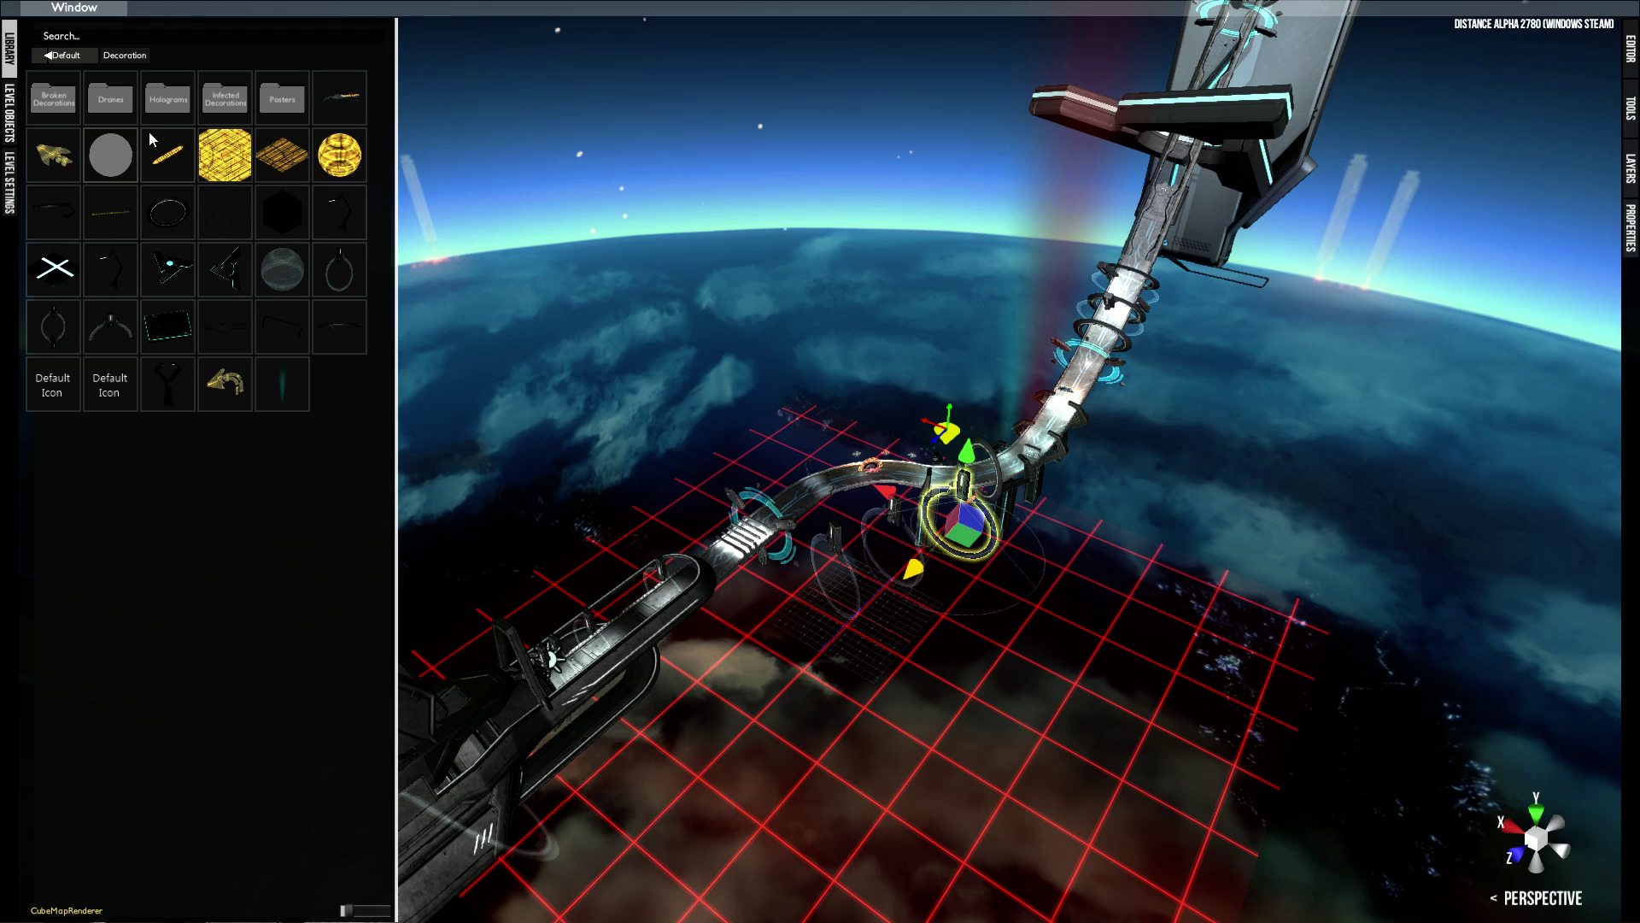
- Position the LevelEditorCarSpawner from the library's Default folder on the road section near the start
{"action": "left_click", "coordinate": [47, 56]}
{"action": "left_click_drag", "start_coordinate": [459, 163], "coordinate": [974, 294], "text": "alt"}
{"action": "key", "text": "ctrl+s"}
{"action": "left_click_drag", "start_coordinate": [779, 499], "coordinate": [856, 506], "text": "alt"}
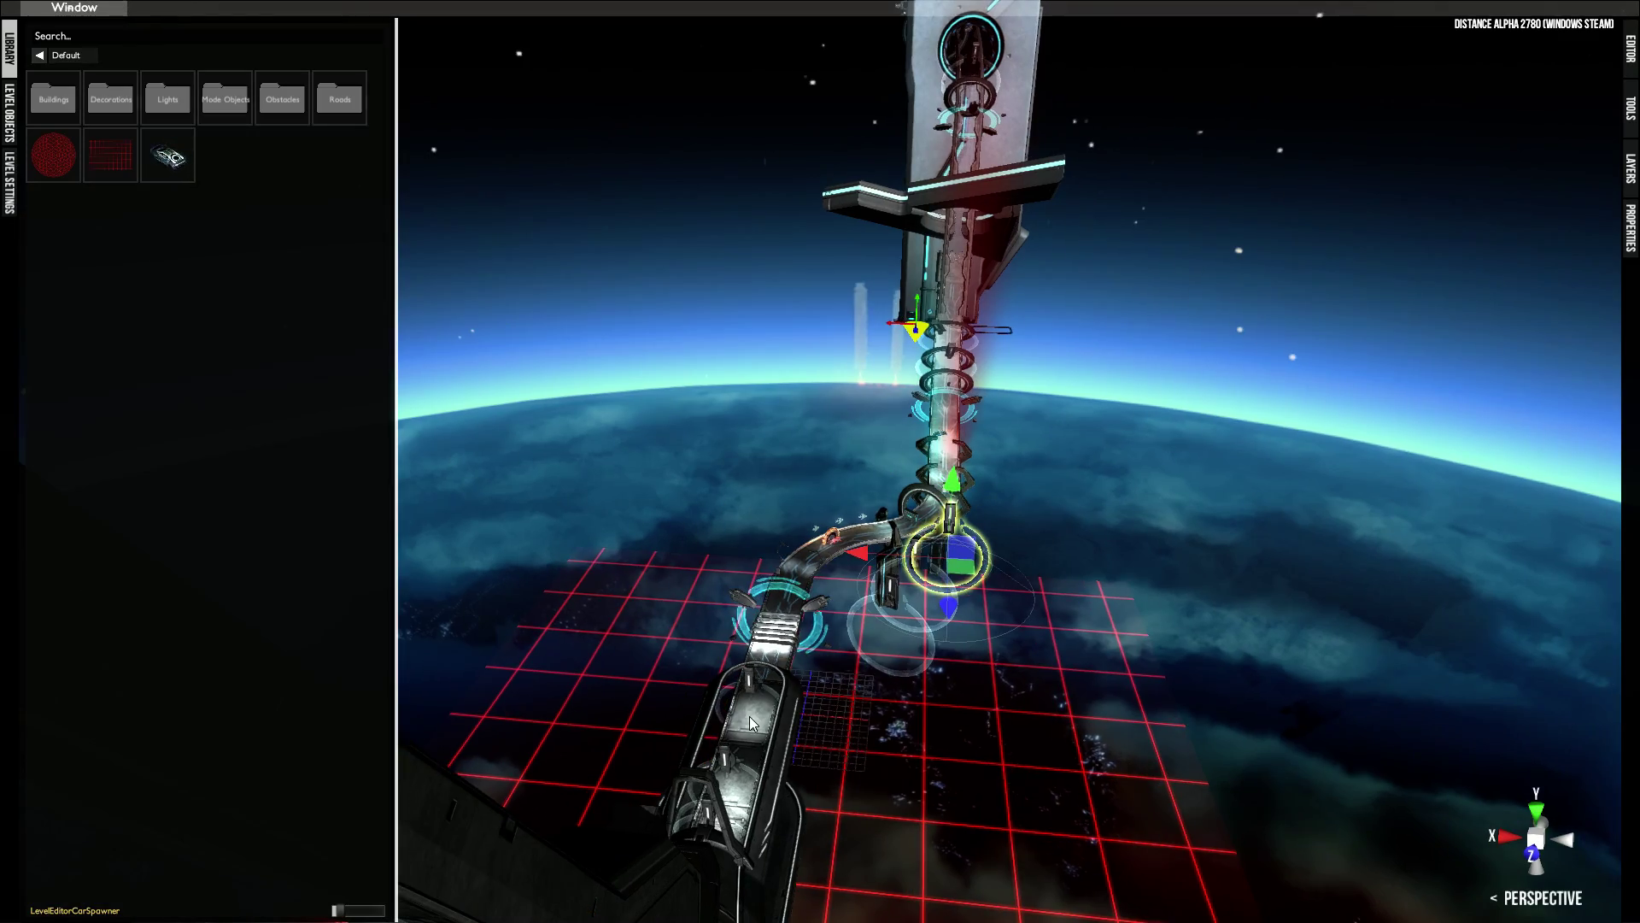
{"action": "left_click", "coordinate": [750, 716]}
{"action": "left_click", "coordinate": [192, 161]}
{"action": "left_click", "coordinate": [889, 611]}
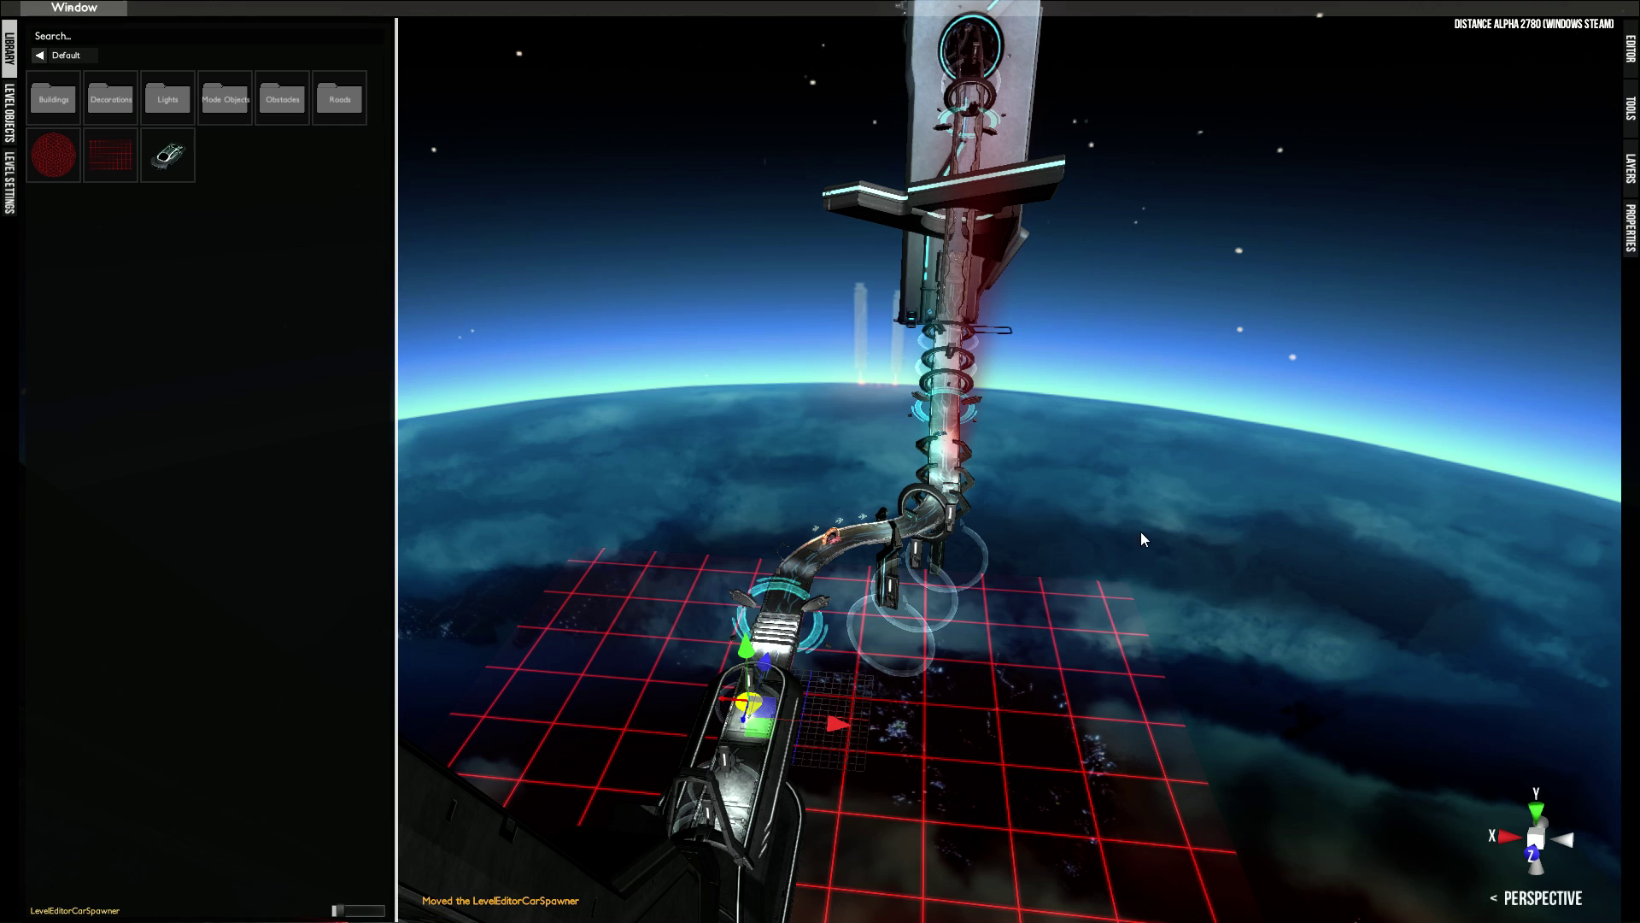